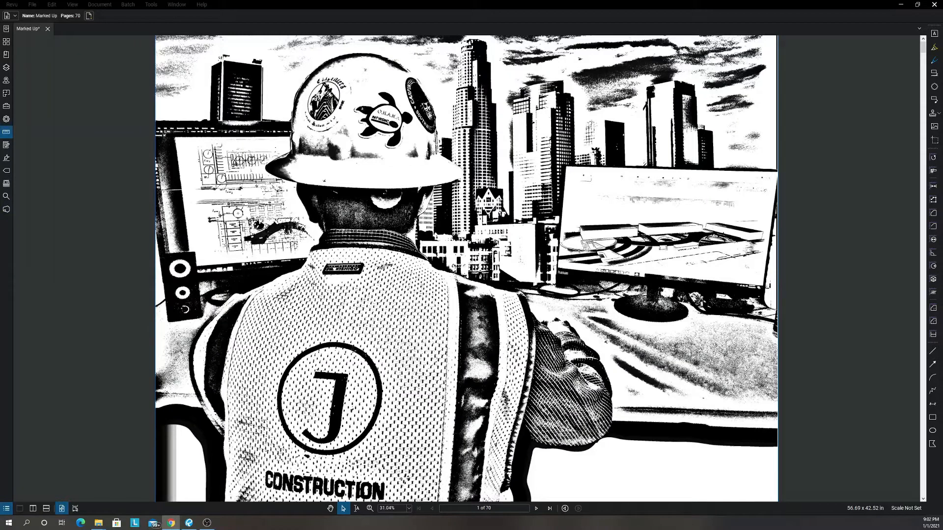
Switch to Bluebeam Revu, go to the General Notes sheet C101 and examine its legend of abbreviations and line types.
key("alt+Tab")
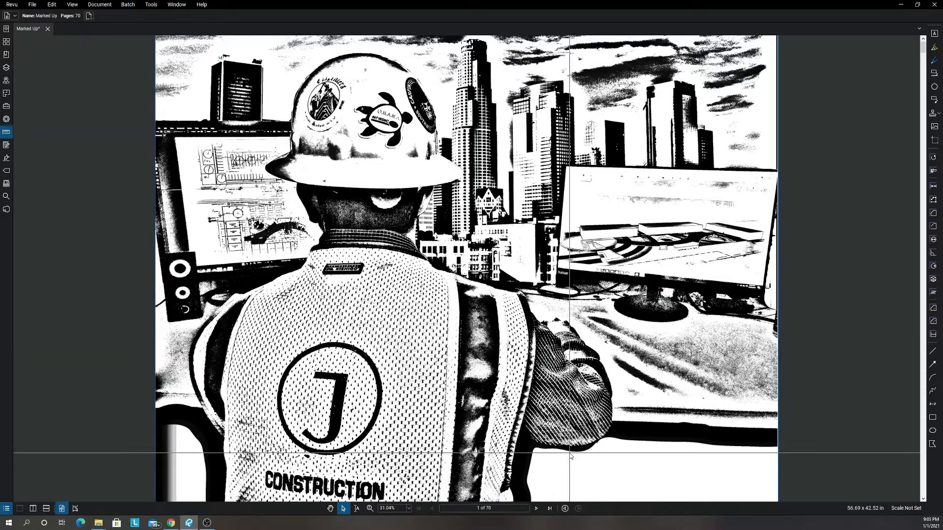
left_click(536, 508)
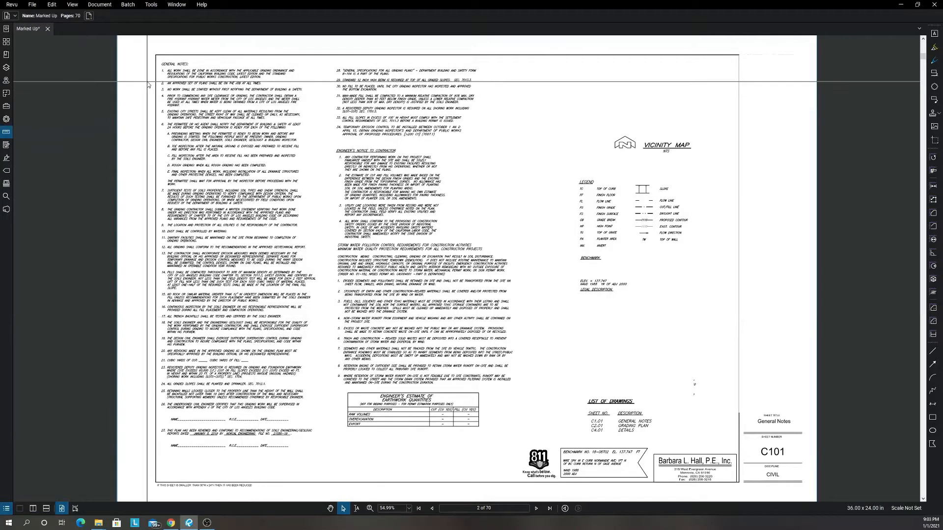
scroll(643, 195, "up", 5)
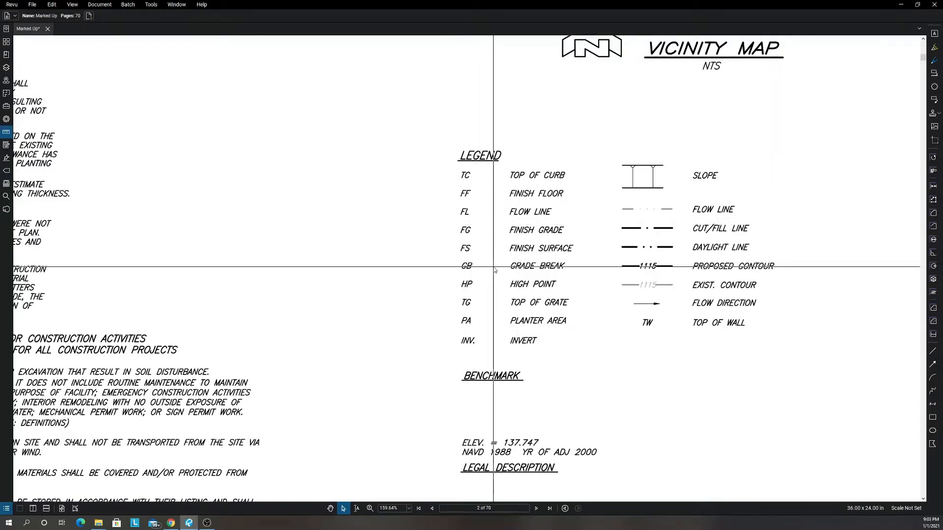
scroll(434, 355, "down", 5)
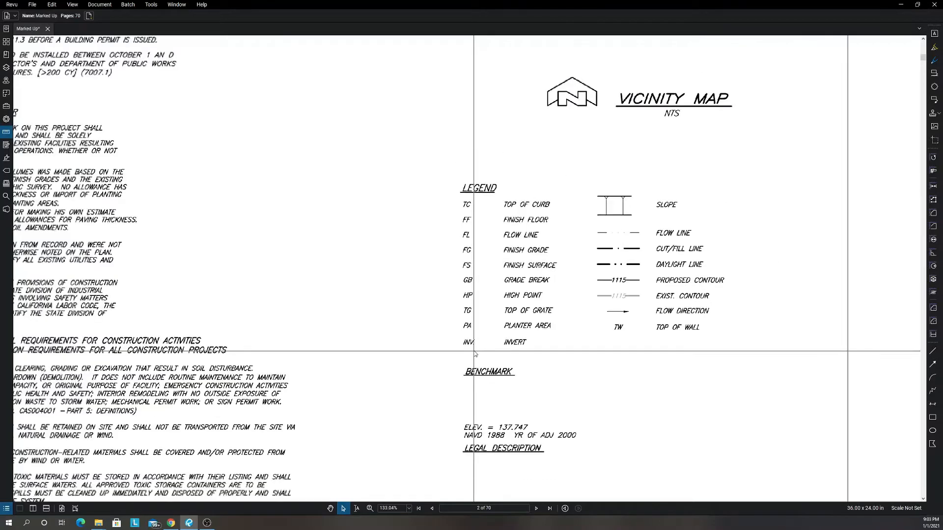
left_click_drag(377, 342, 505, 354)
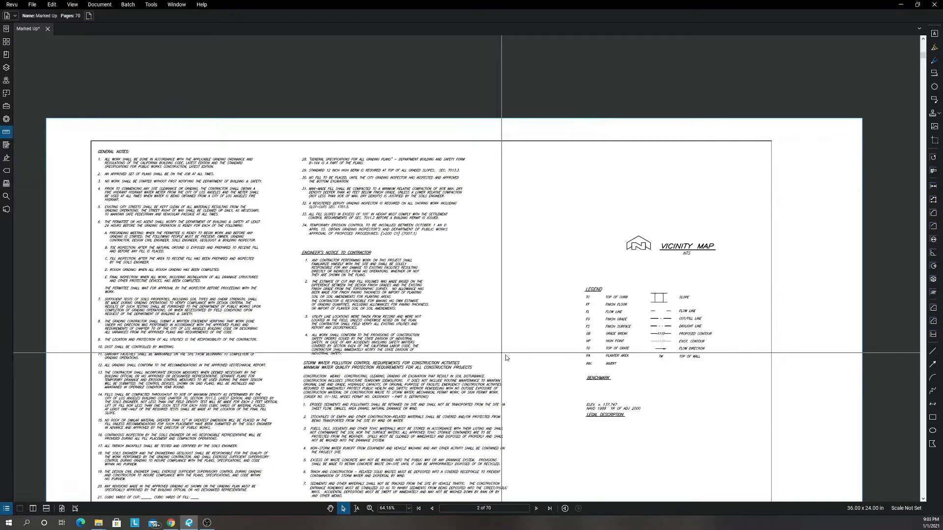
Read the general notes on sheet C101, including the required grading inspections under note 6.
left_click_drag(330, 297, 401, 310)
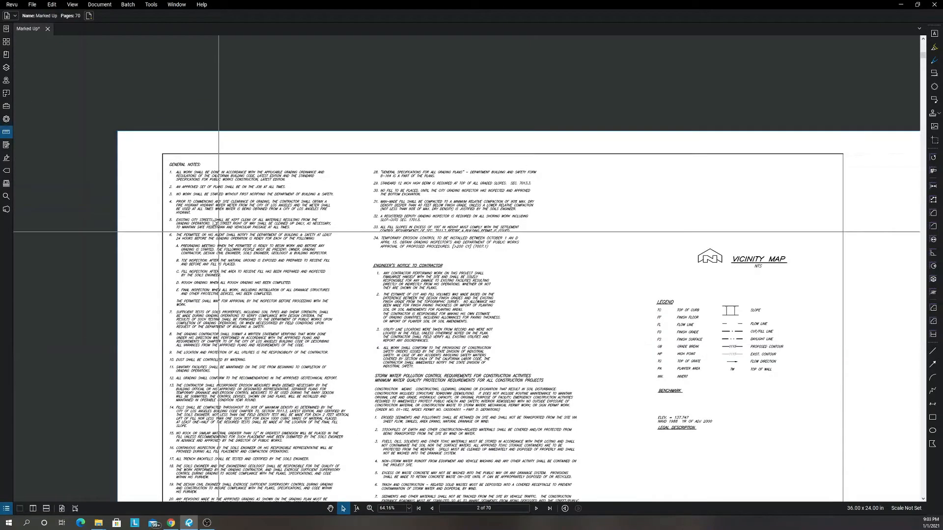
scroll(219, 232, "up", 5)
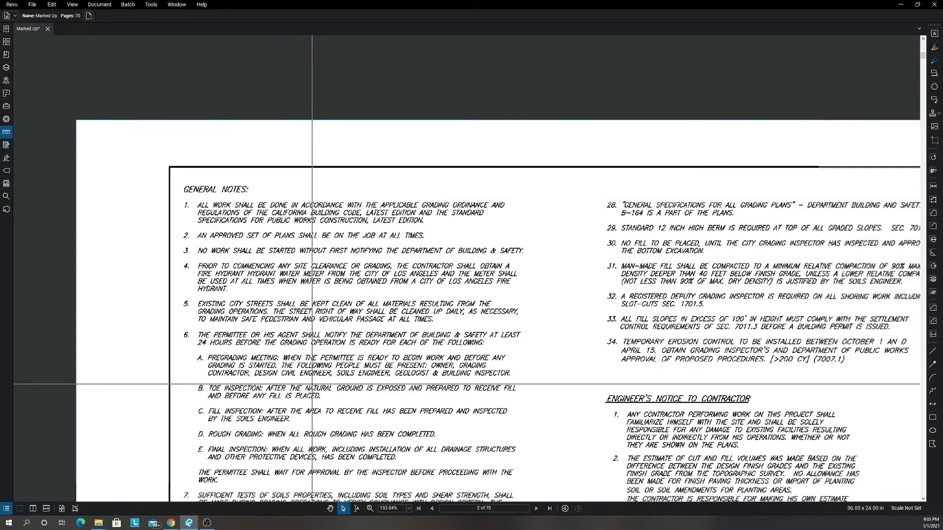
scroll(277, 432, "up", 3)
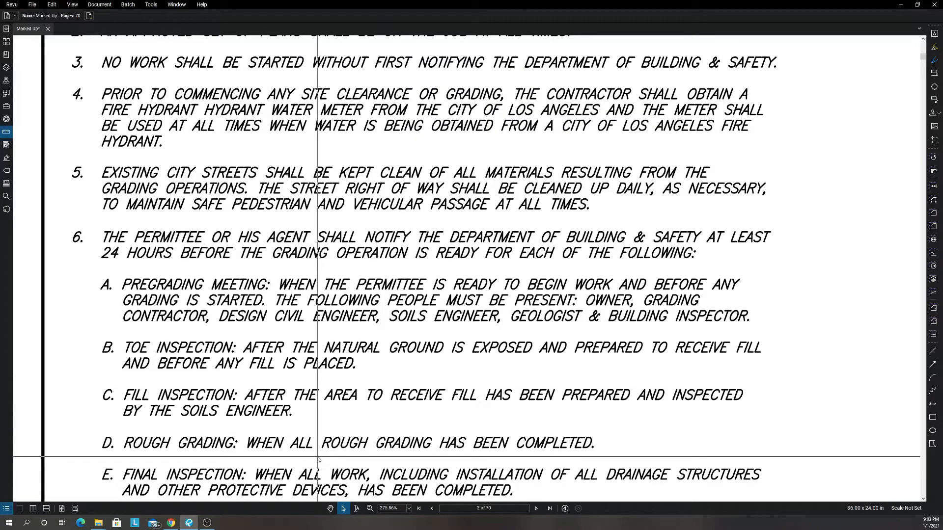
scroll(318, 460, "down", 2)
scroll(332, 456, "down", 4)
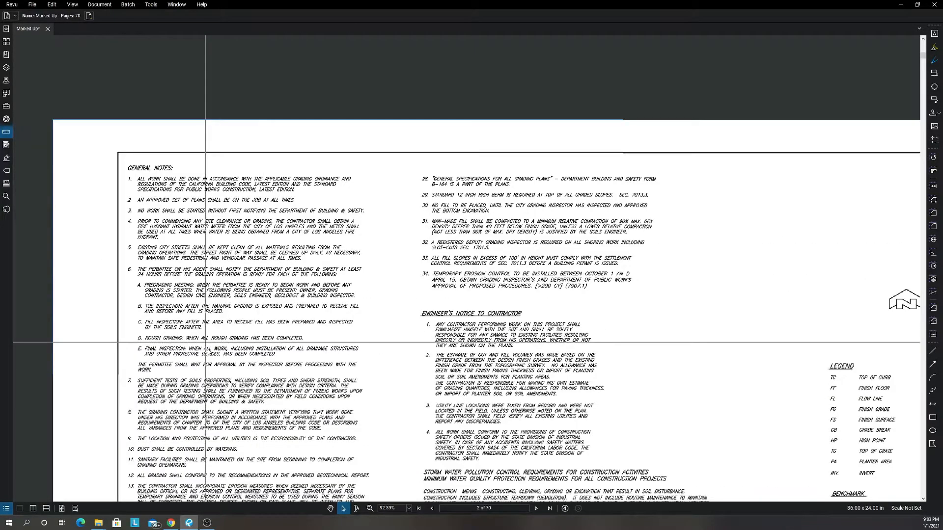
scroll(464, 474, "down", 4)
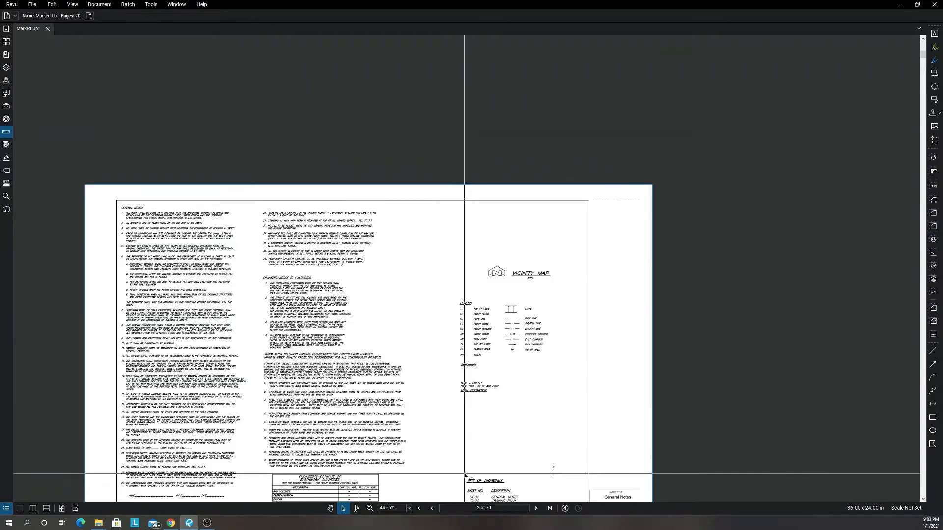
scroll(464, 474, "down", 1)
Go to the Grading Plan sheet C201 and examine the building layout with its finish floor and surface elevations.
left_click(537, 509)
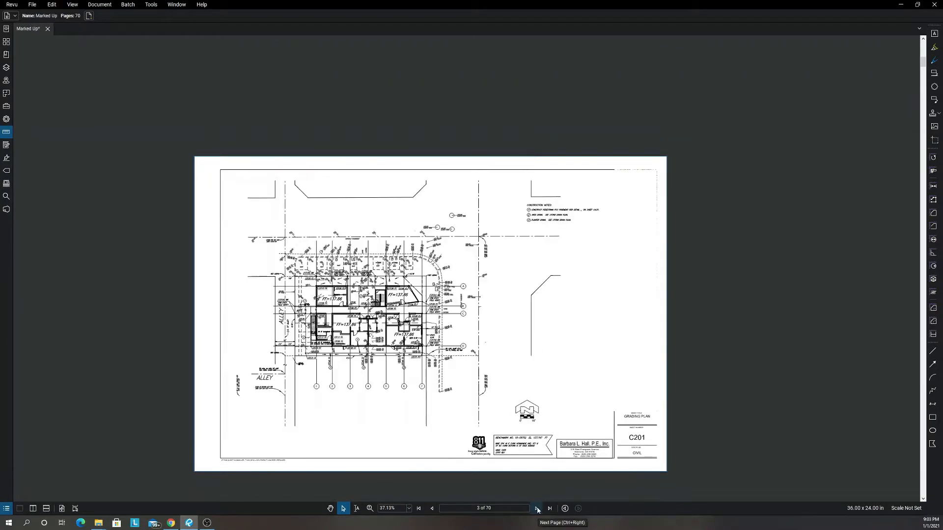
scroll(242, 307, "up", 4)
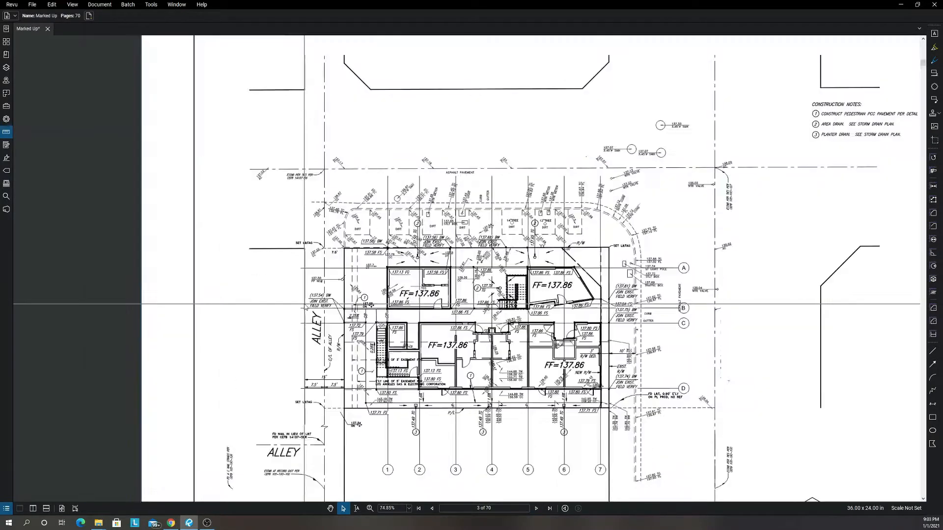
scroll(242, 311, "down", 2)
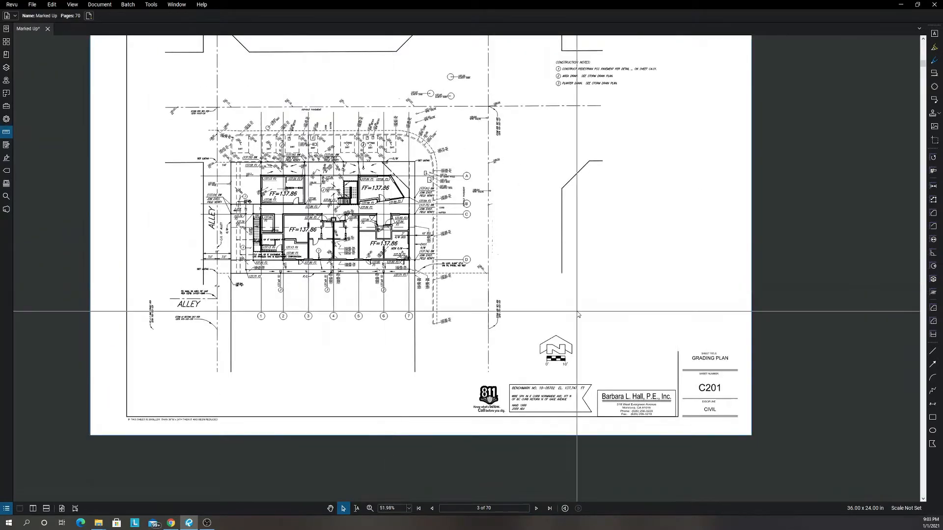
scroll(345, 186, "up", 6)
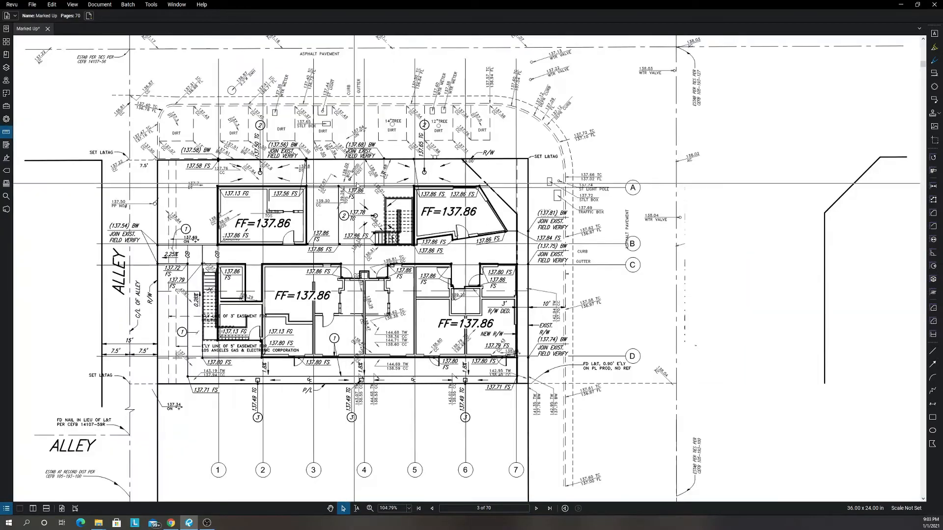
scroll(454, 315, "down", 4)
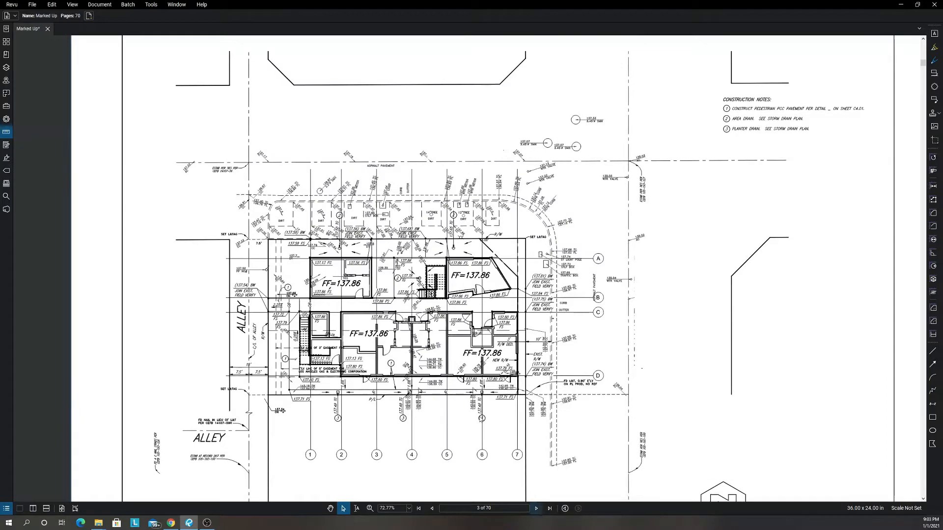
scroll(497, 329, "down", 3)
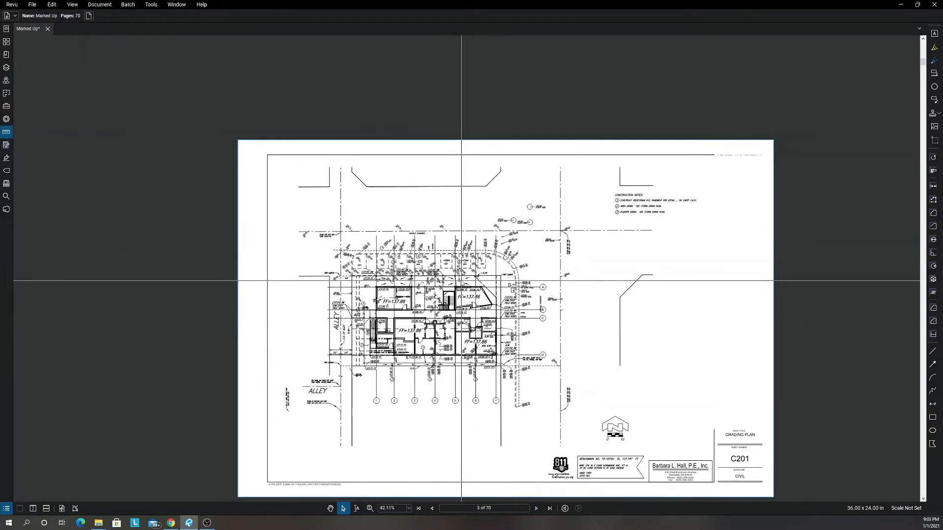
Read the construction notes on sheet C201 for the pedestrian pavement, area drain and planter drain.
scroll(602, 243, "up", 3)
scroll(630, 161, "up", 3)
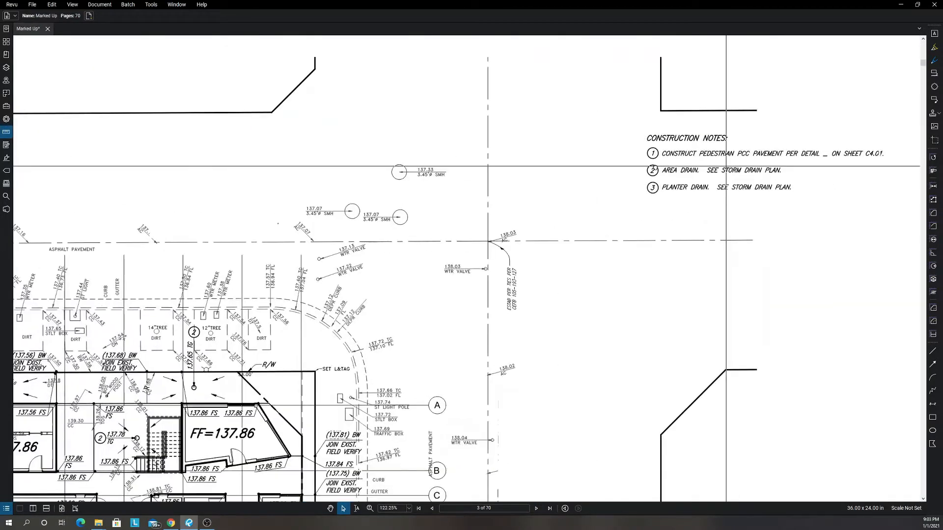
scroll(630, 161, "up", 2)
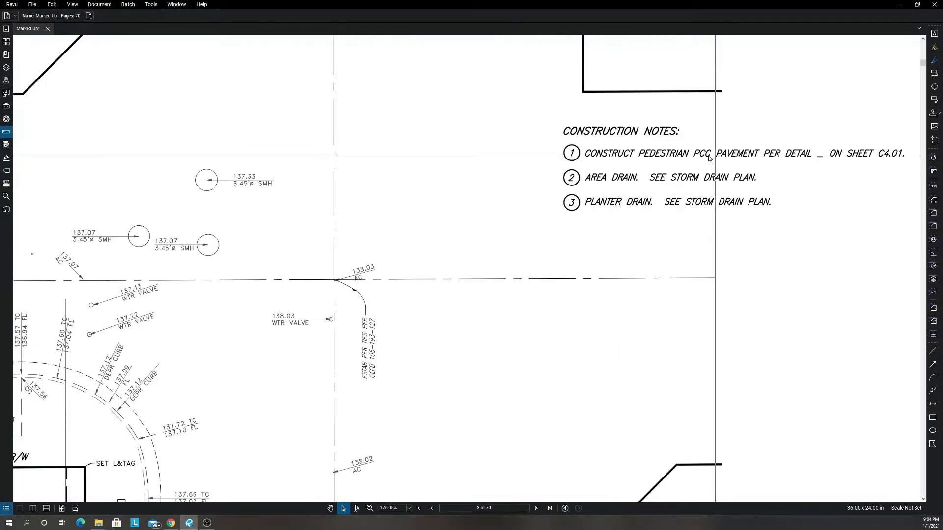
scroll(635, 181, "down", 1)
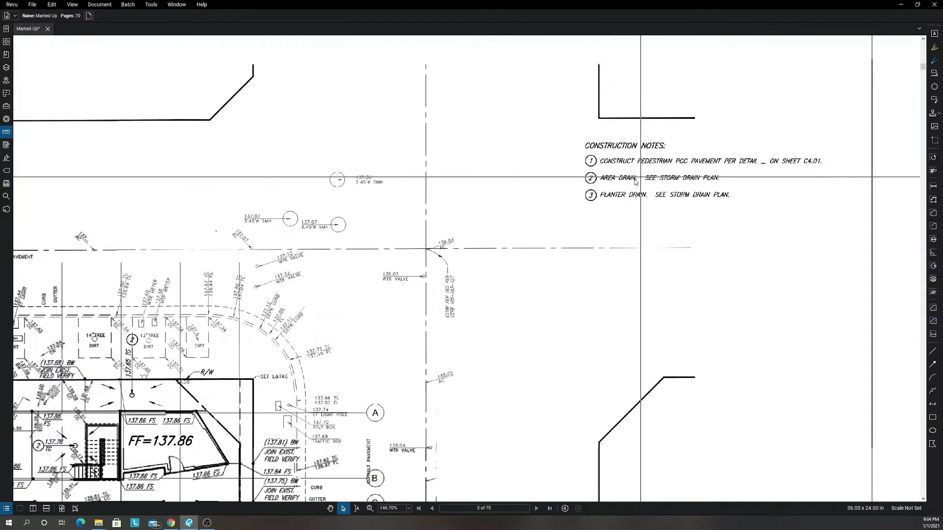
scroll(634, 181, "down", 4)
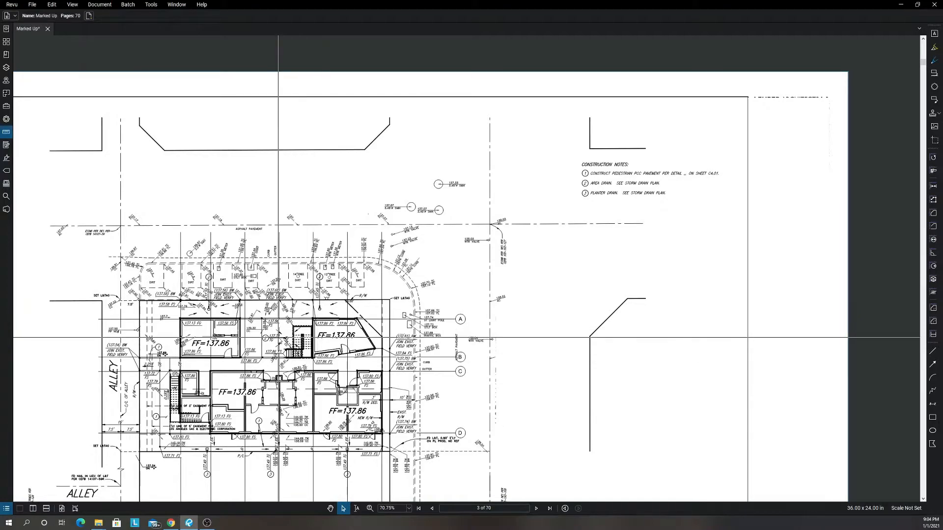
Examine the alley side of the building on the grading plan, around the stairs, easement lines and pavement callout 1.
left_click_drag(286, 335, 317, 313)
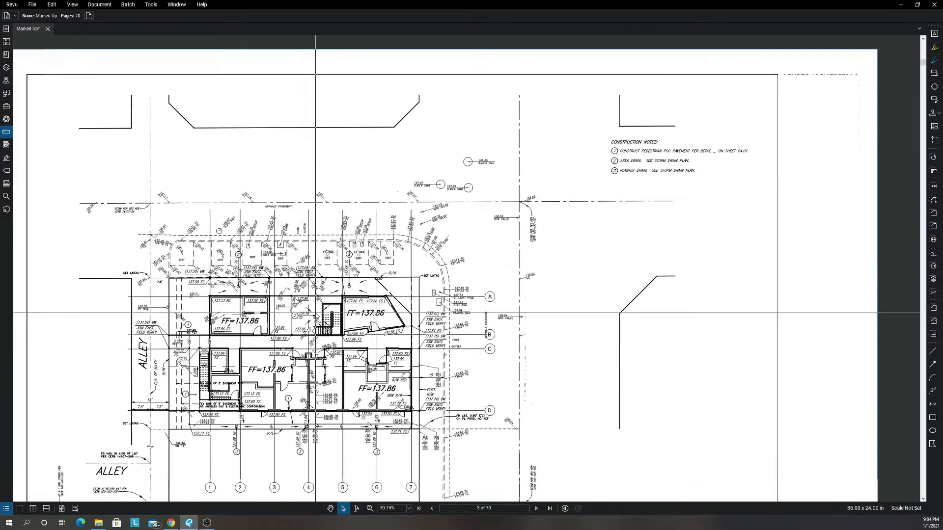
scroll(187, 400, "up", 8)
scroll(187, 399, "up", 2)
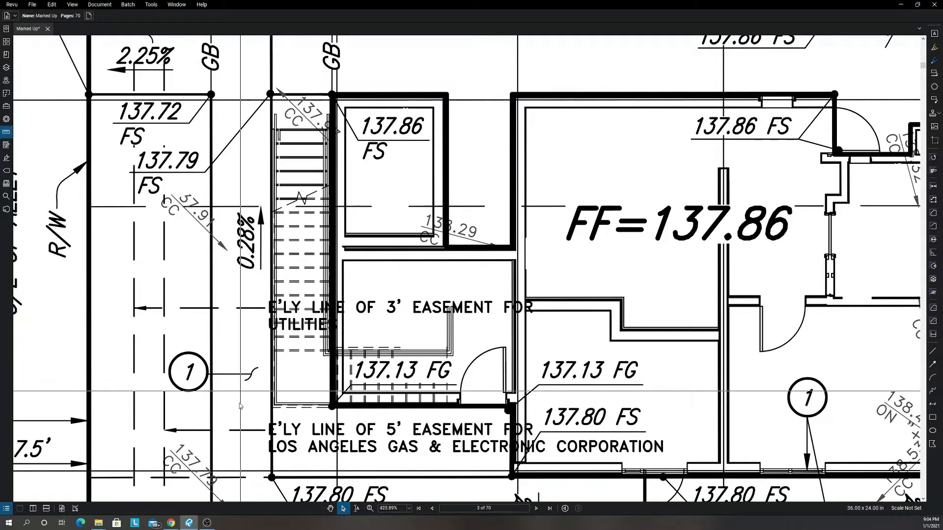
Go to the Details sheet C401, fit the whole page in view and examine the PCC Pedestrian Pavement detail 1.
left_click(537, 508)
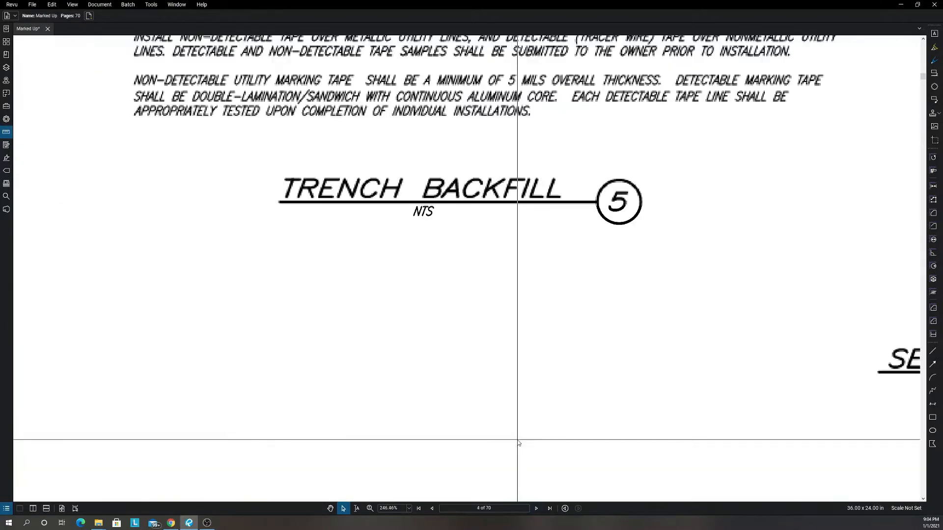
scroll(518, 443, "down", 6)
scroll(427, 378, "down", 2)
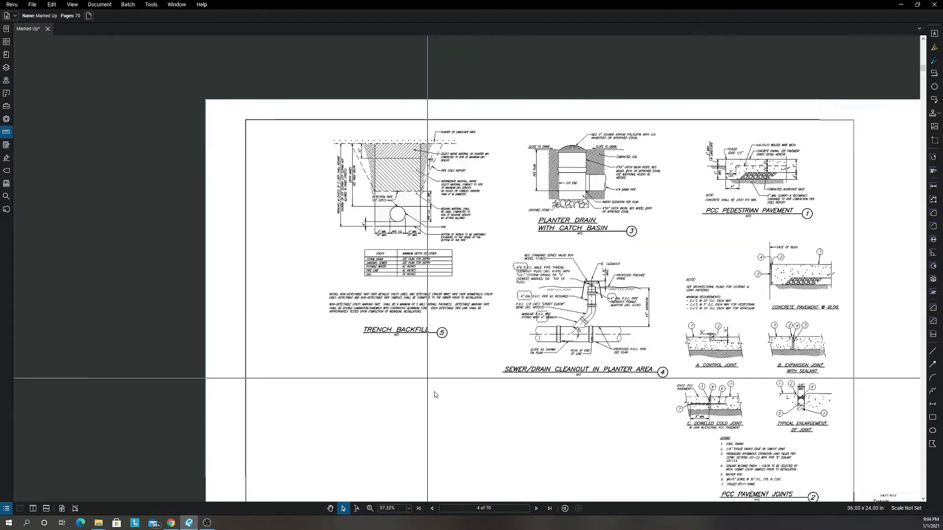
left_click(63, 509)
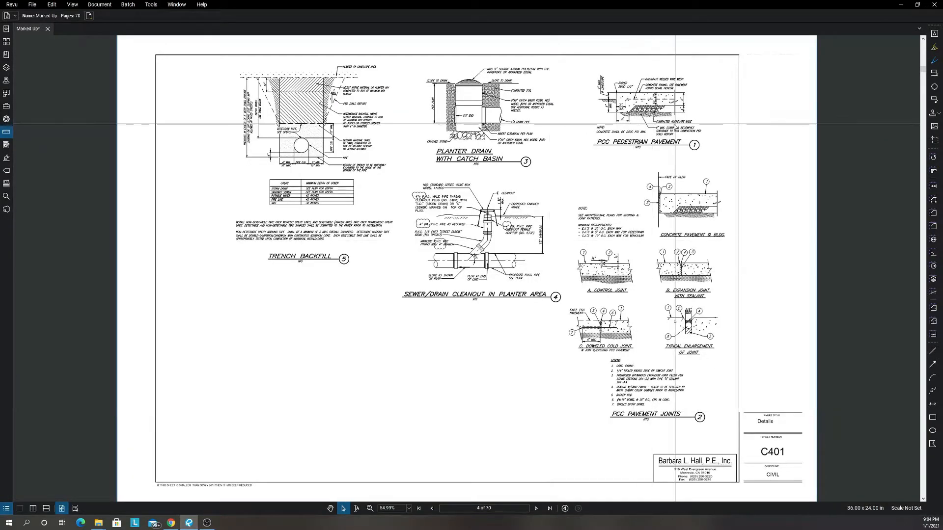
scroll(654, 116, "up", 4)
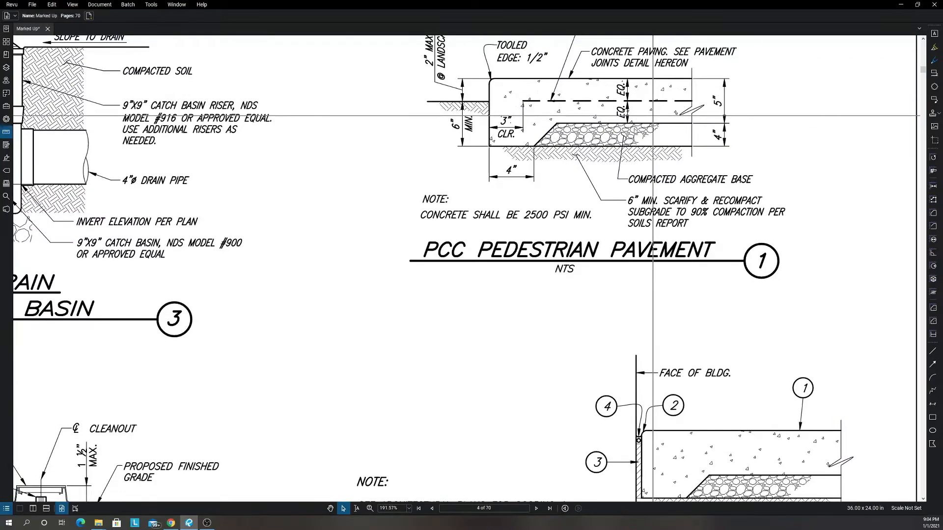
scroll(533, 136, "up", 5)
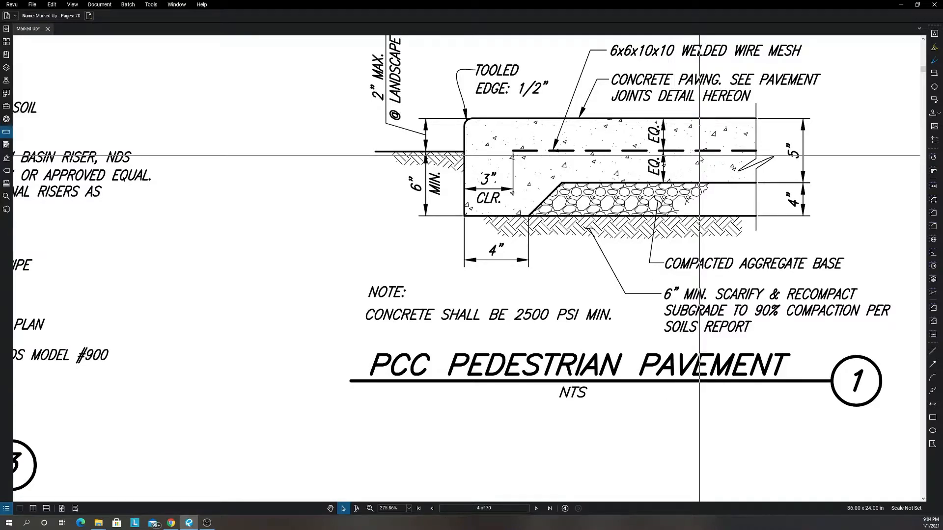
scroll(751, 129, "up", 1)
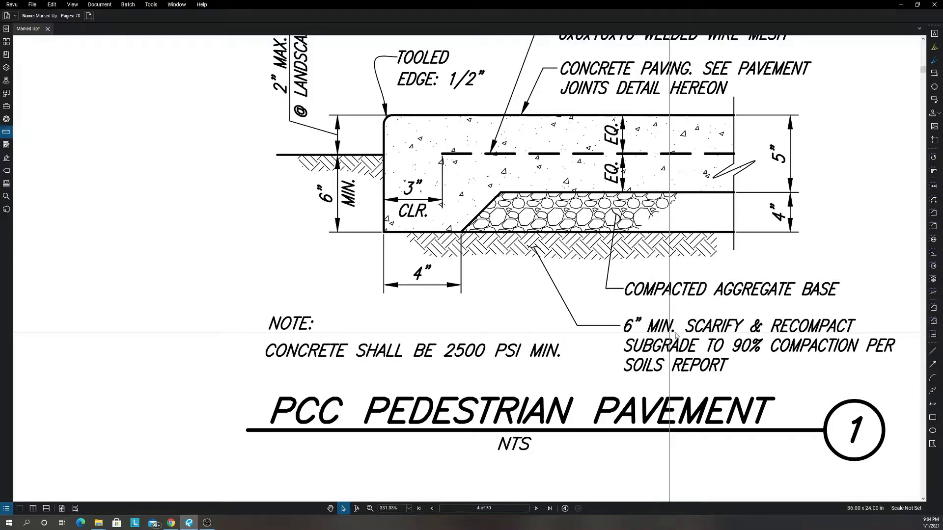
Examine the PCC Pavement Joints detail 2, its minimum requirements and legend, and the sealant and backer rod of the expansion joint.
scroll(746, 351, "down", 3)
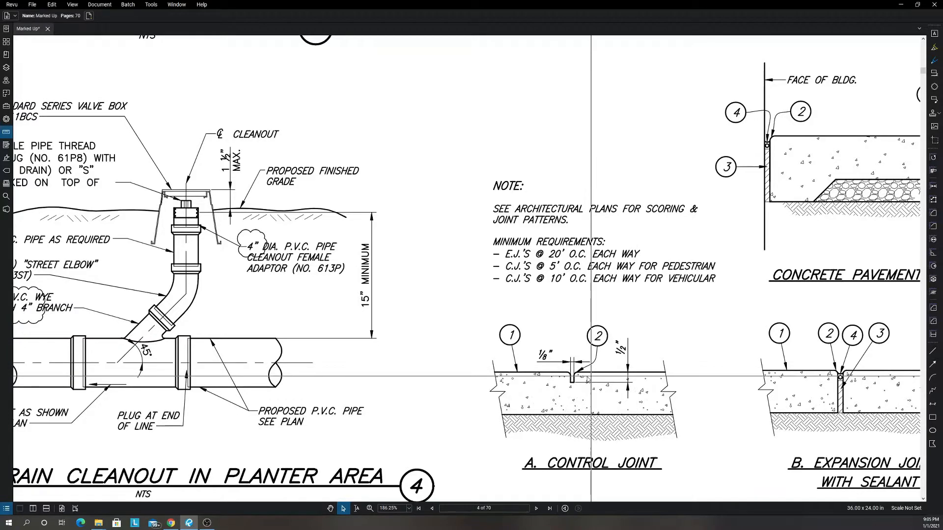
scroll(591, 377, "down", 3)
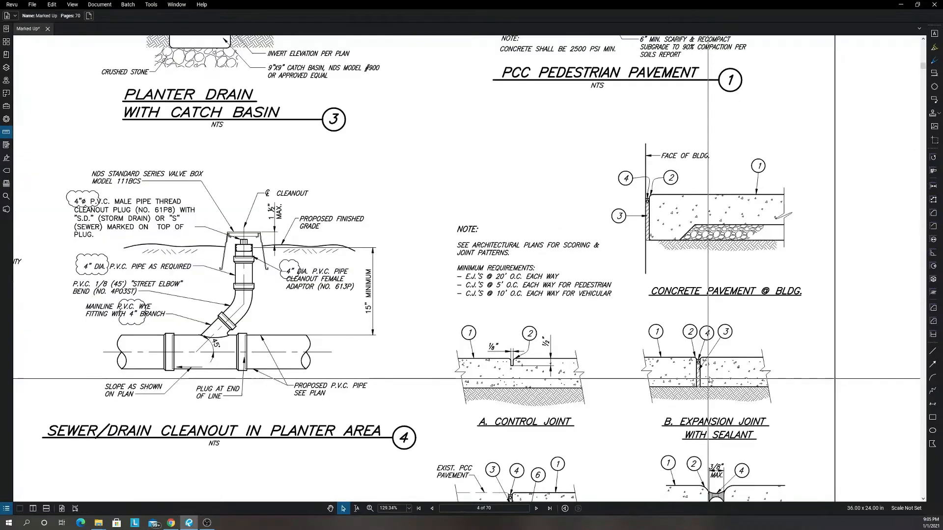
scroll(693, 377, "up", 7)
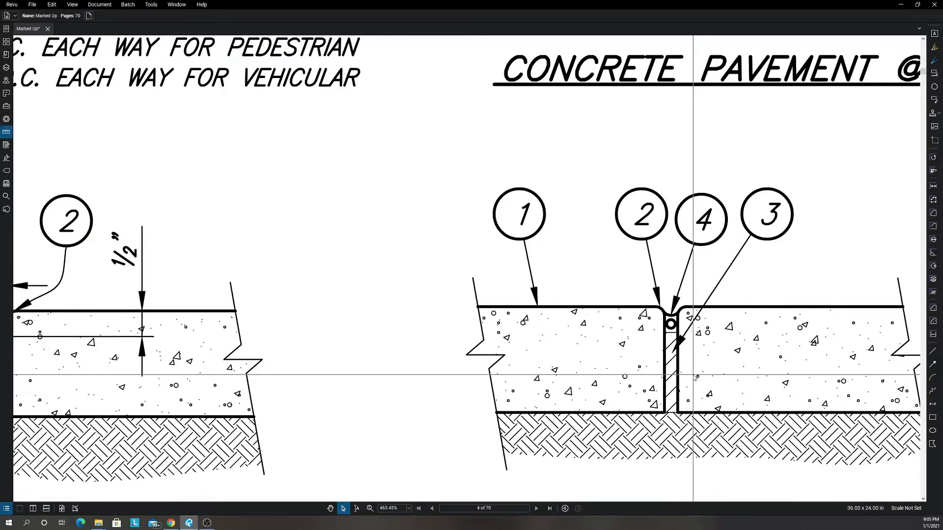
scroll(692, 376, "down", 8)
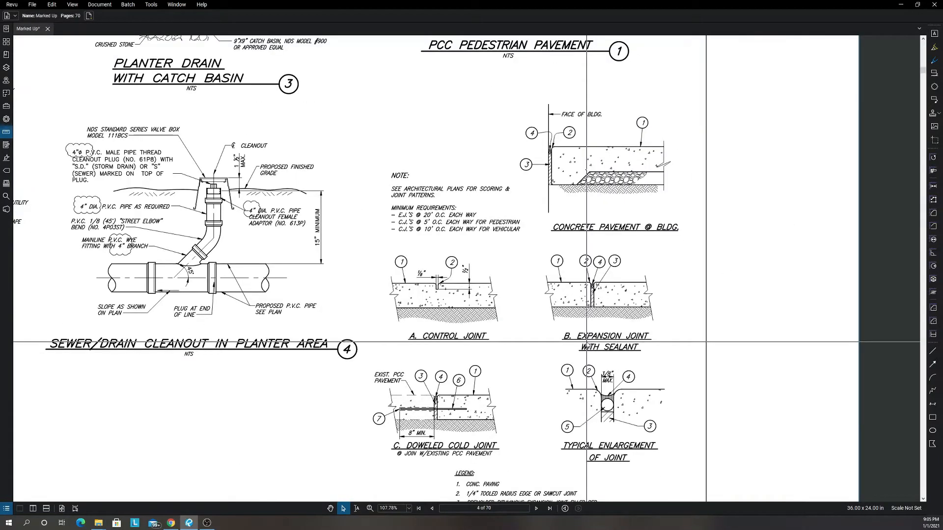
scroll(440, 381, "down", 3)
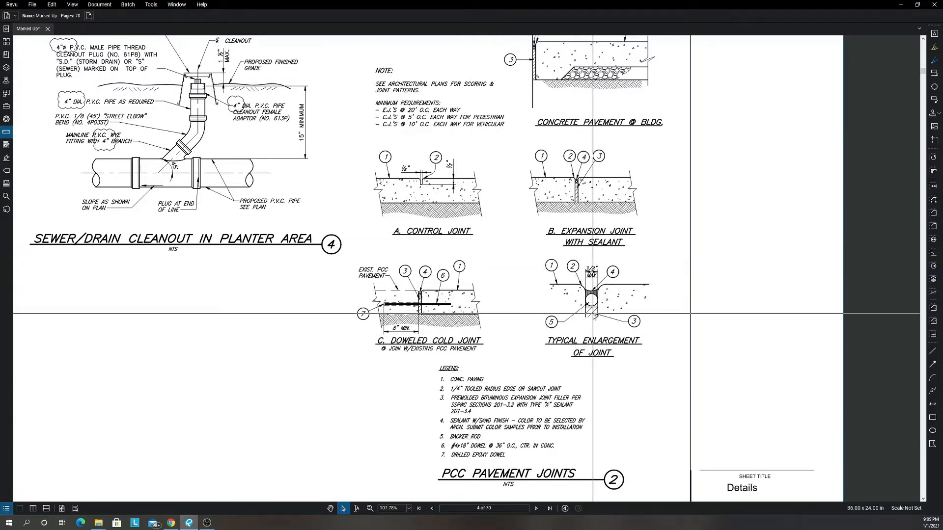
scroll(576, 284, "up", 4)
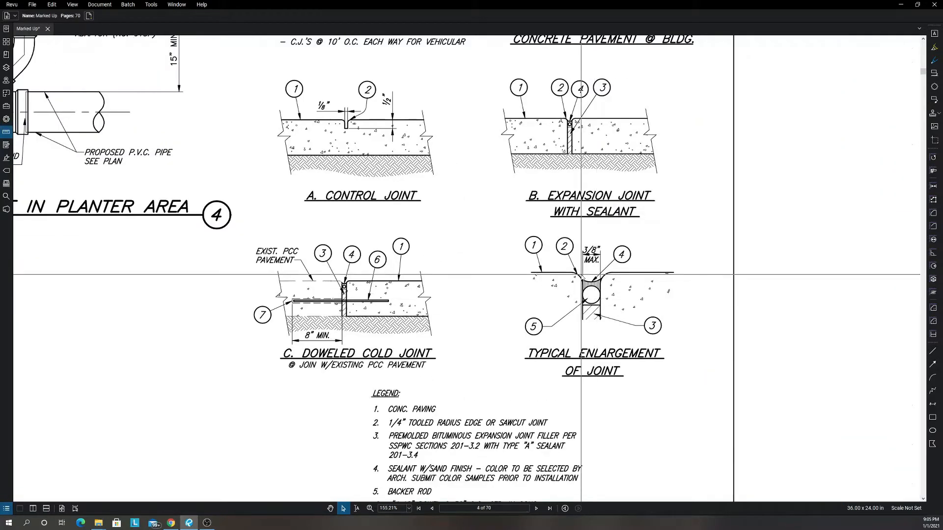
scroll(569, 125, "up", 20)
scroll(580, 148, "up", 3)
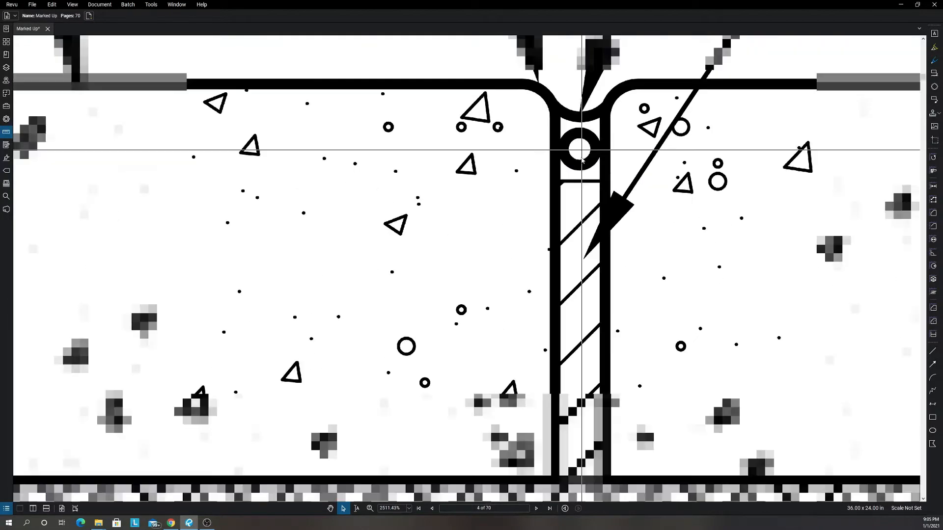
Examine the Typical Enlargement of Joint drawing and its callouts against the PCC Pavement Joints legend.
scroll(581, 161, "down", 20)
scroll(580, 324, "up", 6)
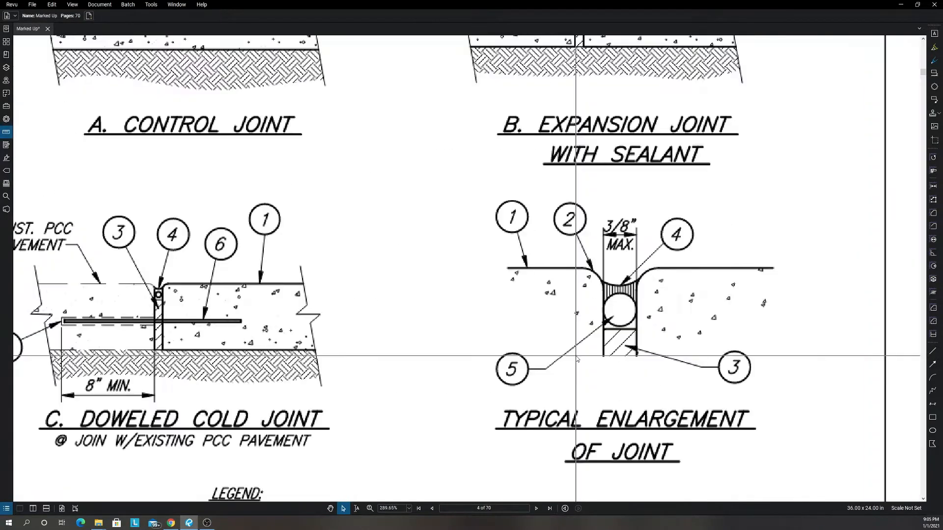
scroll(580, 329, "down", 5)
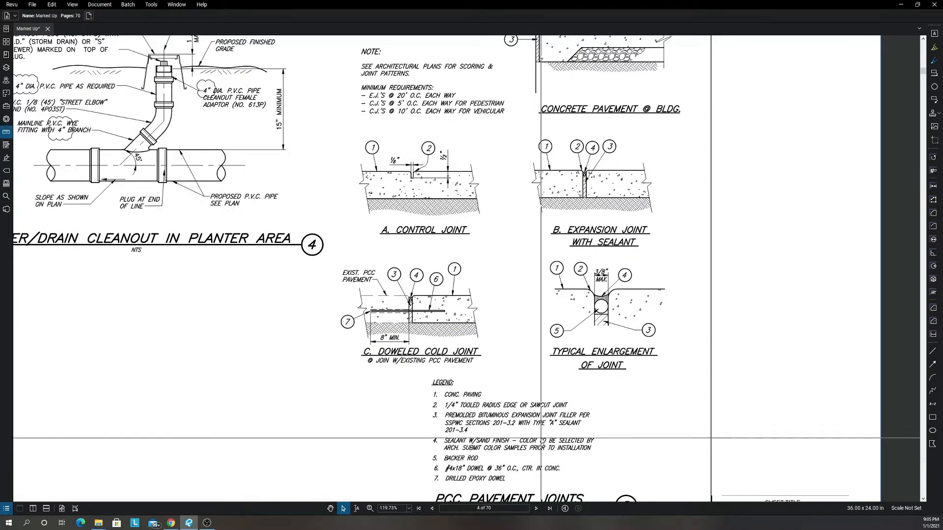
scroll(488, 425, "down", 3)
Examine the Doweled Cold Joint drawing C on the PCC Pavement Joints detail, including its dowel callouts 6 and 7.
scroll(465, 359, "up", 6)
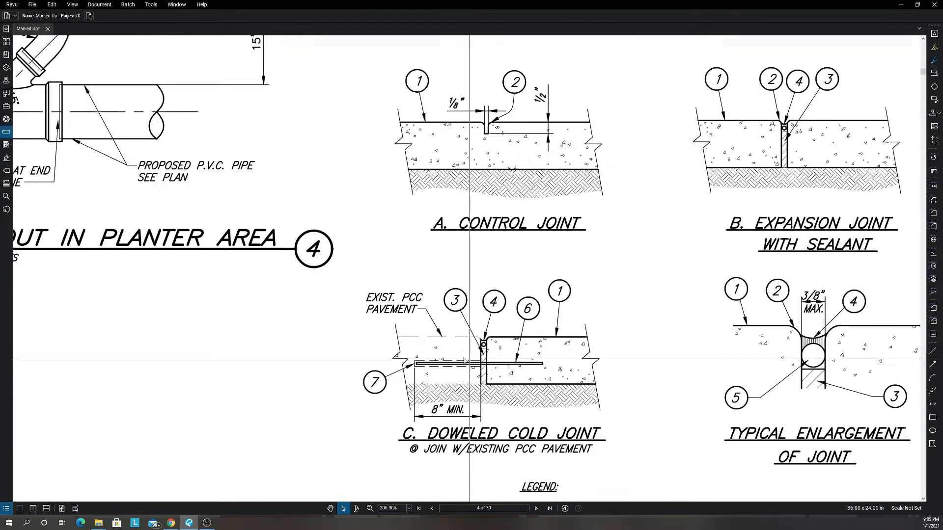
scroll(479, 368, "down", 3)
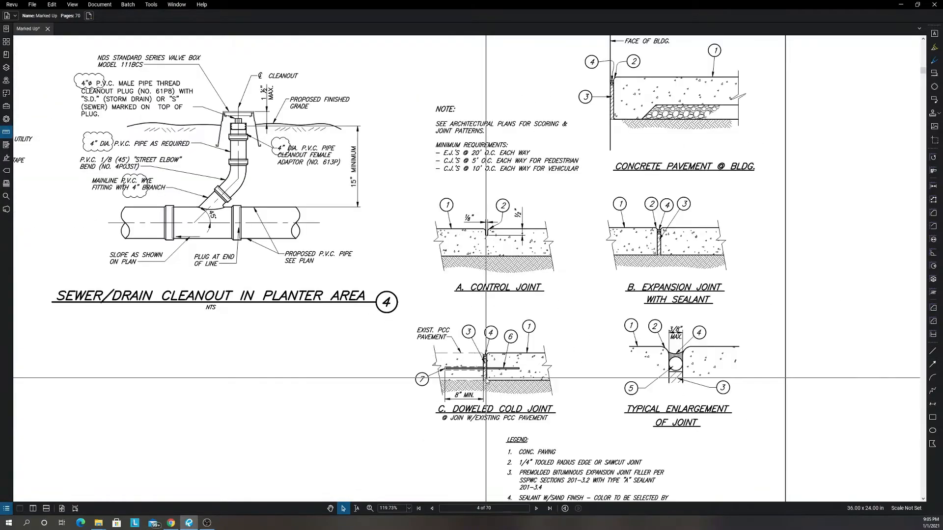
scroll(486, 378, "down", 4)
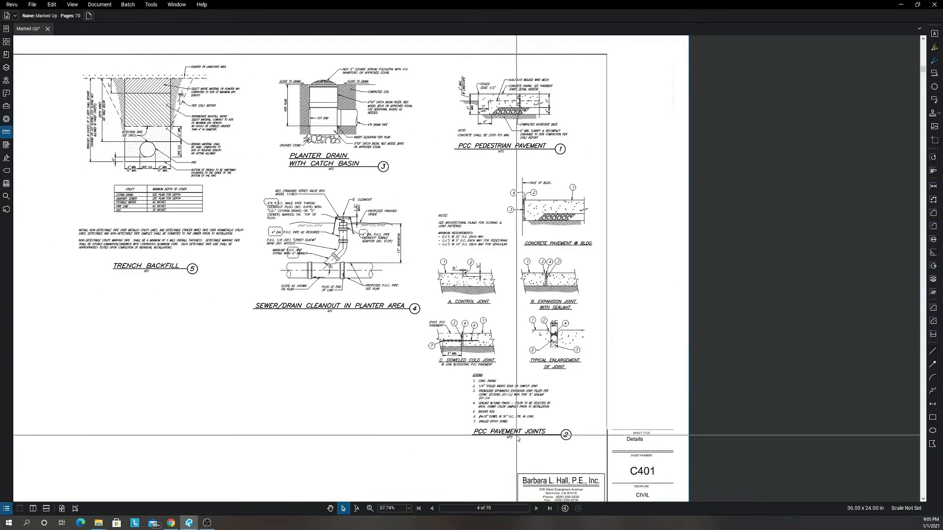
scroll(517, 435, "down", 3)
scroll(489, 387, "up", 11)
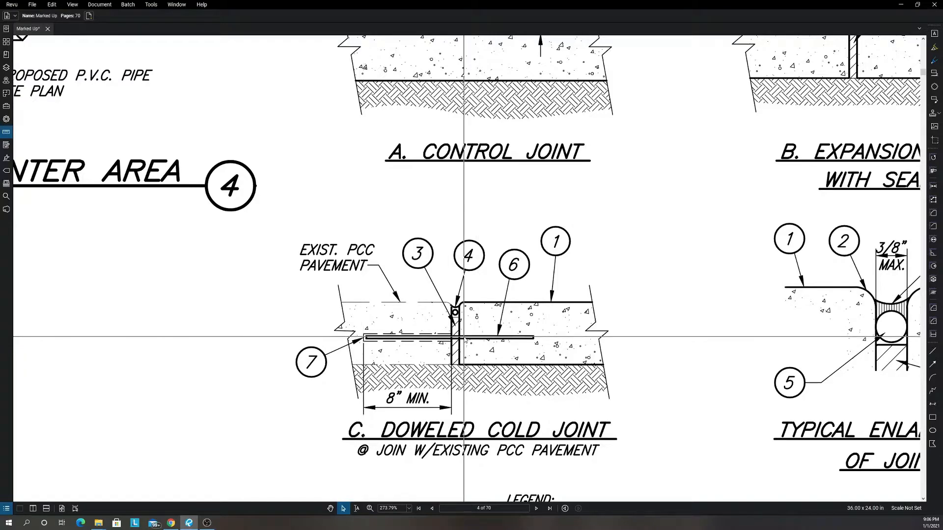
scroll(472, 339, "down", 5)
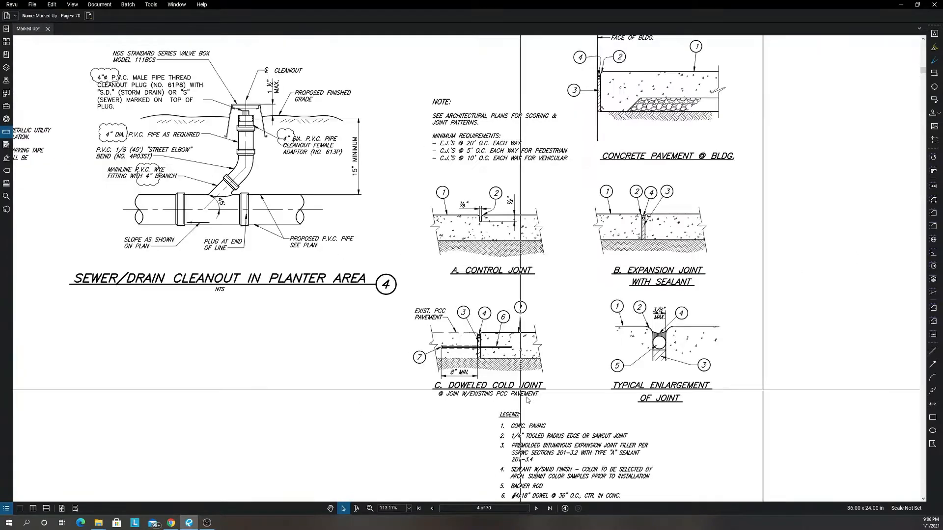
Go to the Grading Plan sheet C2.02 on page 7 and enlarge the building area.
scroll(528, 398, "down", 3)
left_click(537, 509)
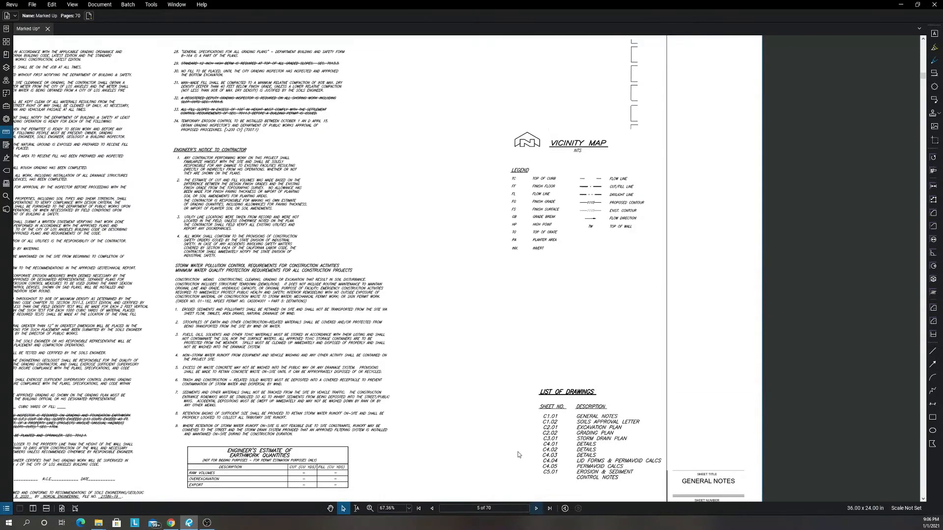
scroll(518, 455, "down", 2)
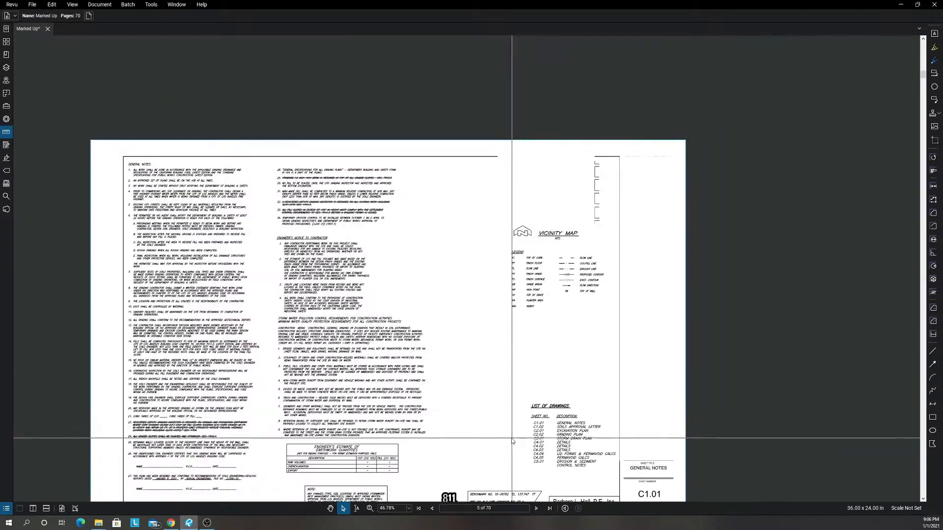
left_click(537, 509)
left_click(536, 509)
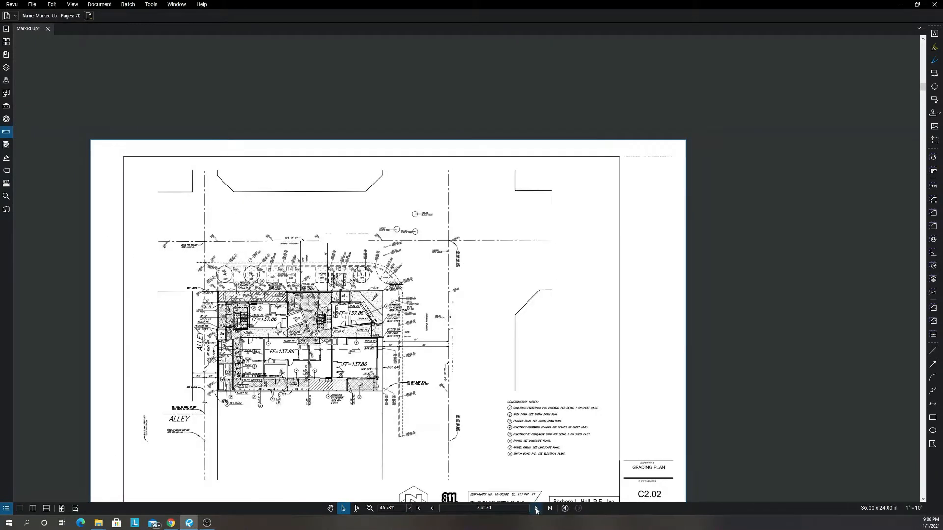
scroll(522, 314, "up", 4)
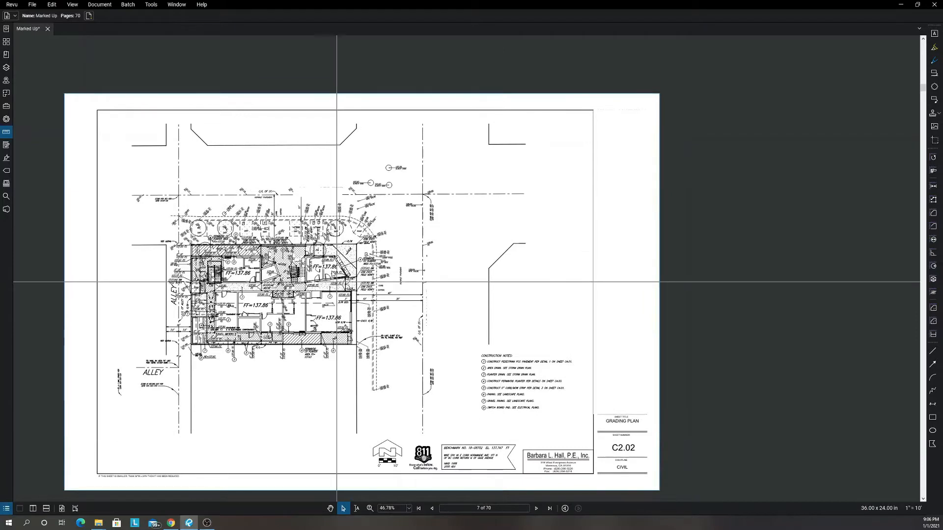
scroll(445, 185, "up", 5)
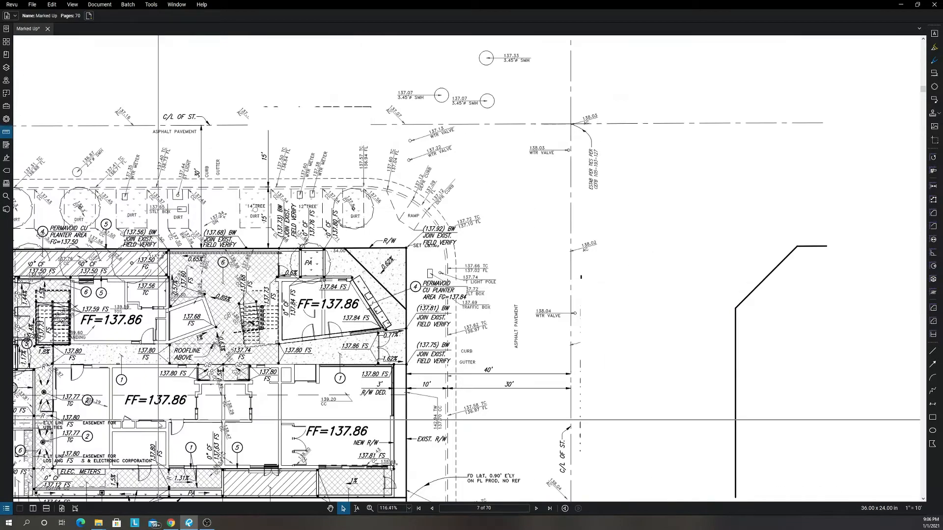
Split the view vertically and bring the grading plan's Construction Notes into the second view for reading.
left_click(33, 509)
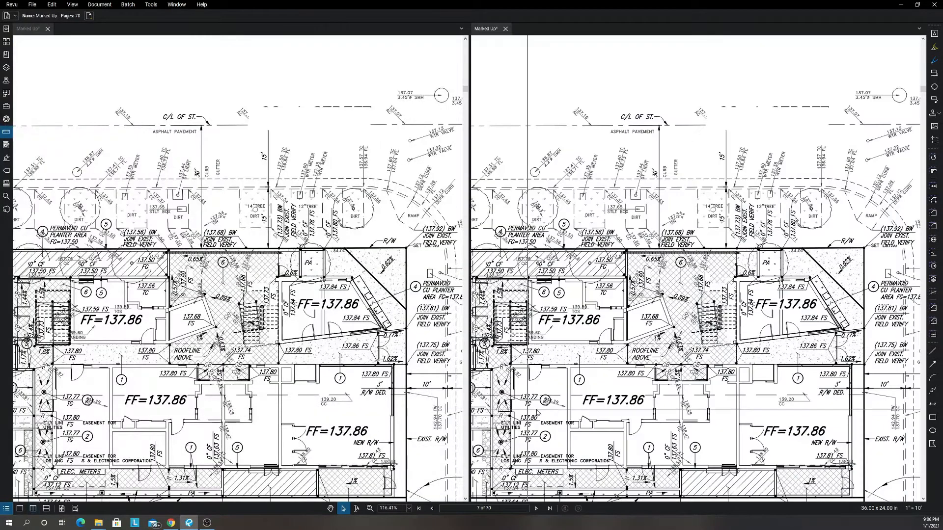
left_click_drag(588, 393, 531, 345)
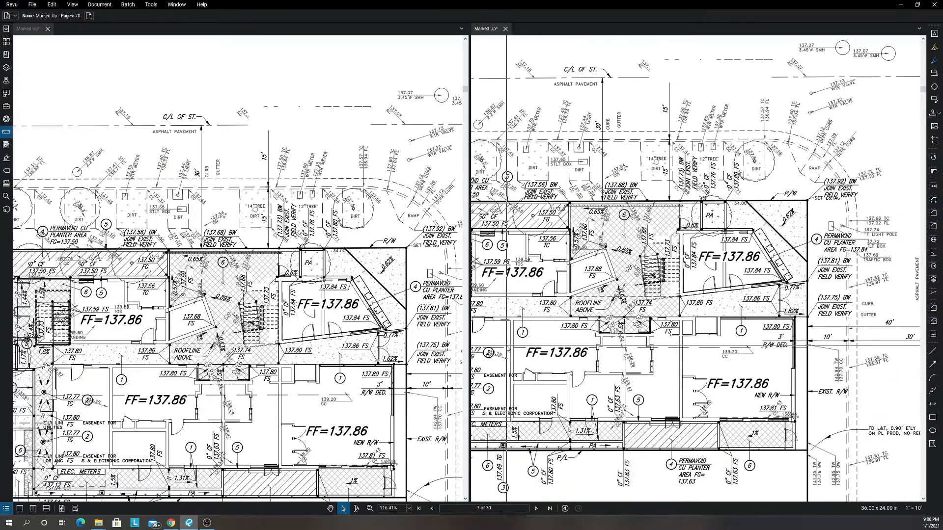
left_click_drag(725, 409, 556, 305)
left_click_drag(713, 347, 534, 277)
scroll(534, 277, "down", 1)
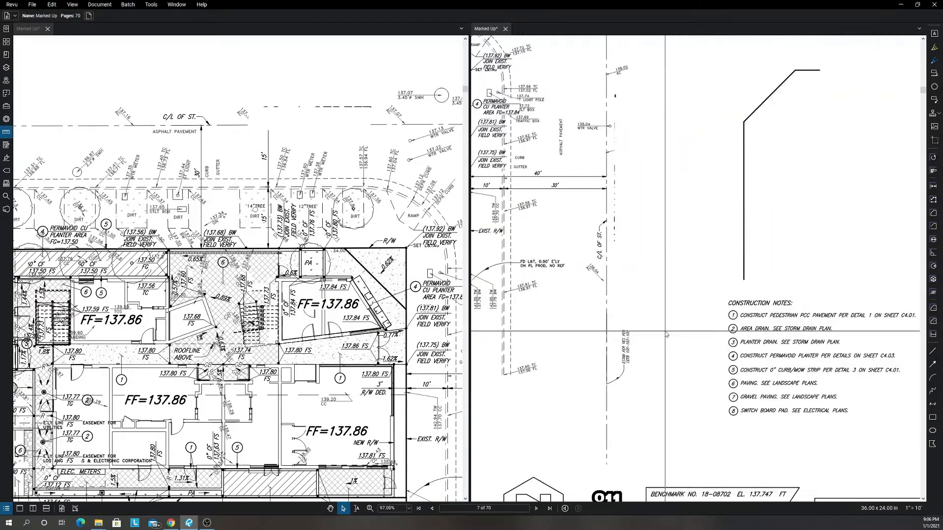
left_click_drag(748, 353, 629, 334)
scroll(658, 343, "up", 1)
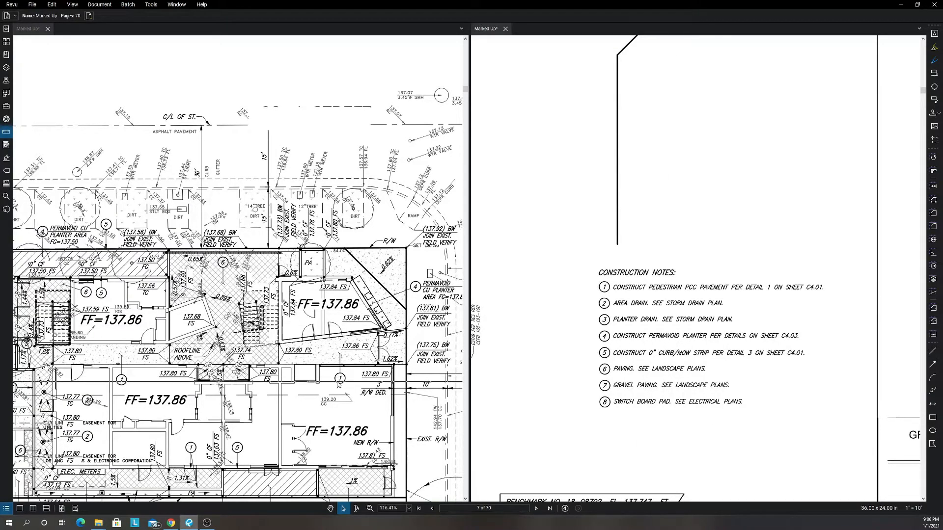
Examine the Permavoid planter area with callouts 4, 5 and 6 at the building's alley corner against the construction notes.
scroll(336, 358, "down", 4)
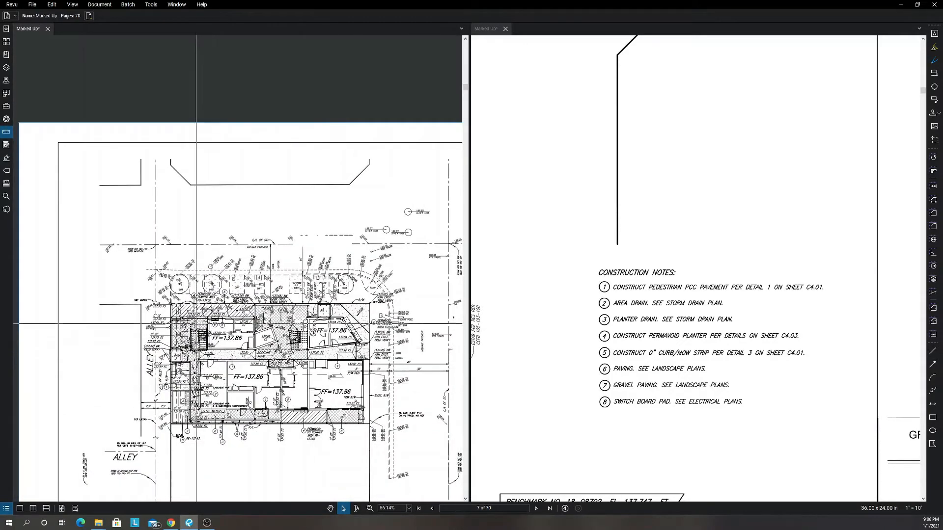
scroll(196, 366, "up", 5)
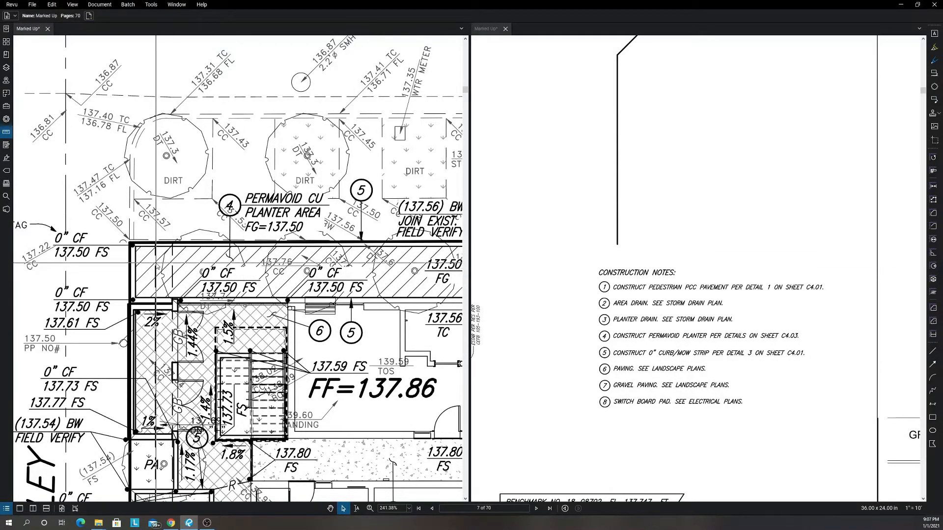
scroll(156, 264, "down", 2)
scroll(188, 272, "down", 2)
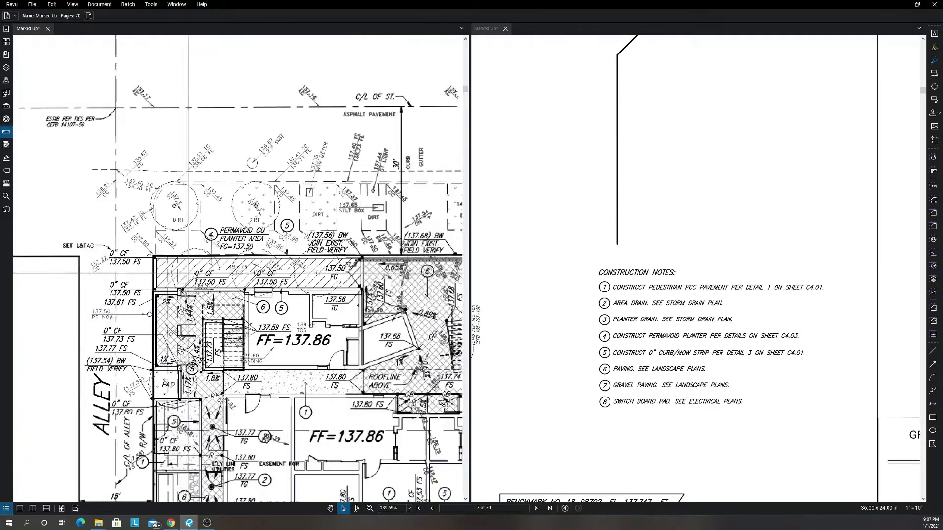
scroll(188, 273, "down", 1)
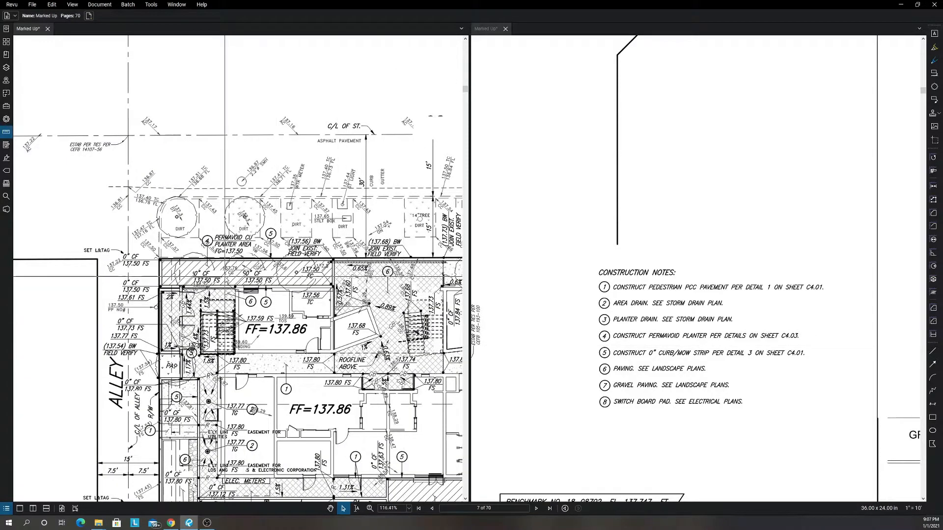
scroll(344, 325, "down", 2)
scroll(343, 325, "down", 2)
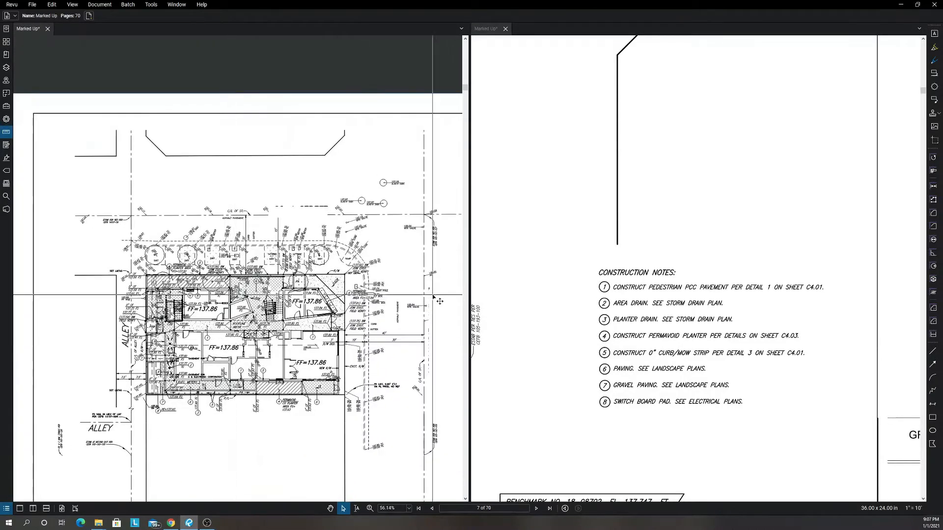
Close the second view and page forward through the Storm Drain Plan to the Details sheet on page 10.
left_click(506, 28)
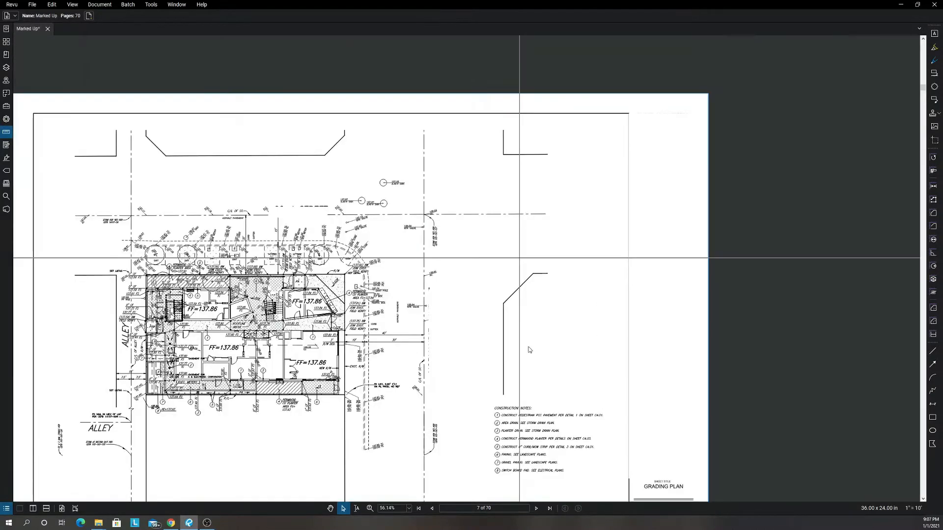
left_click(536, 508)
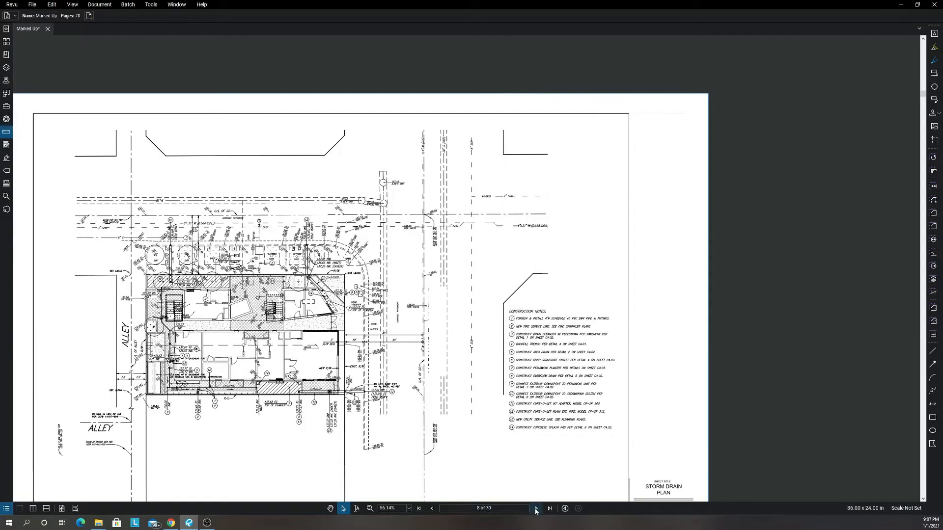
left_click(536, 508)
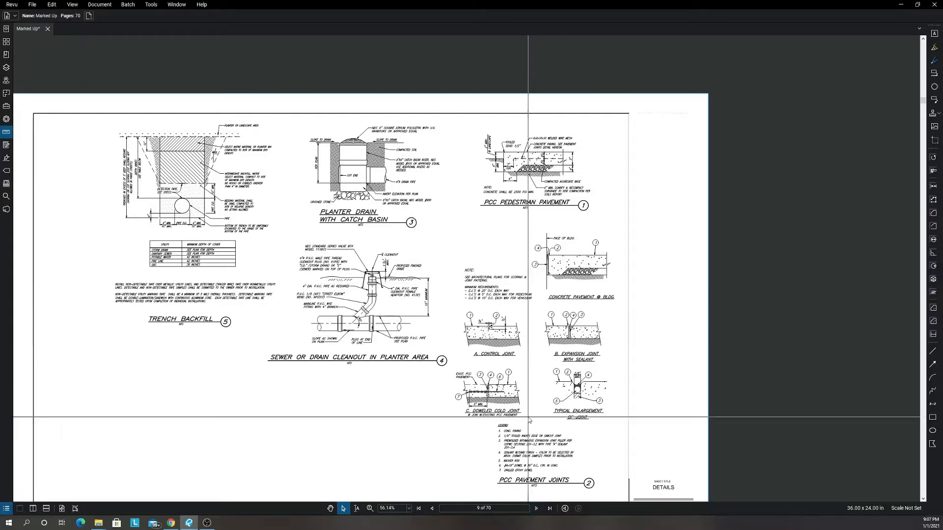
left_click(537, 509)
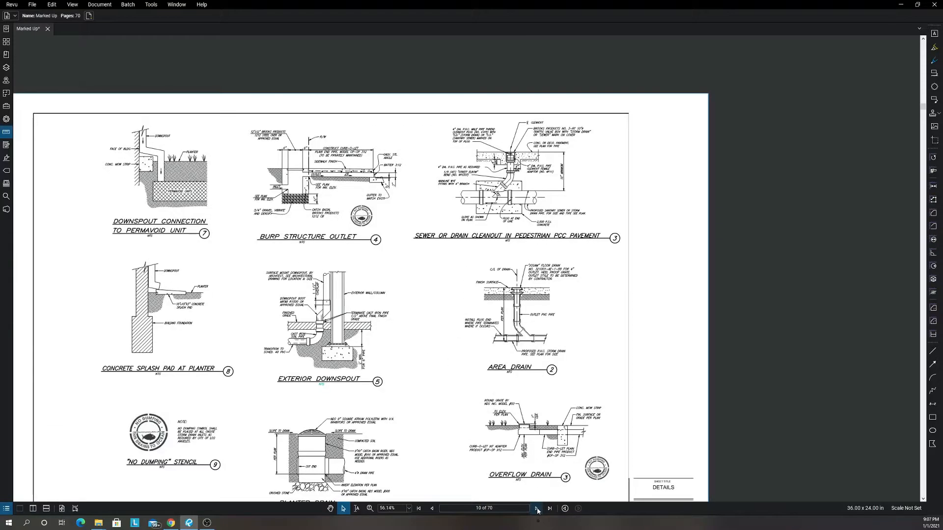
Page forward through the LID forms and LID area sheets to the Project Views - Interior sheet on page 18.
left_click(537, 509)
left_click(536, 510)
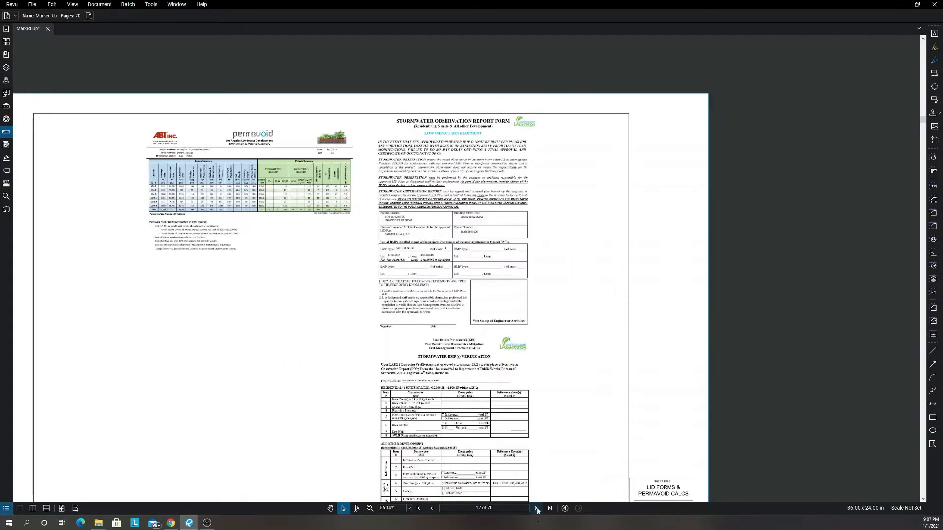
left_click(537, 509)
left_click(537, 509)
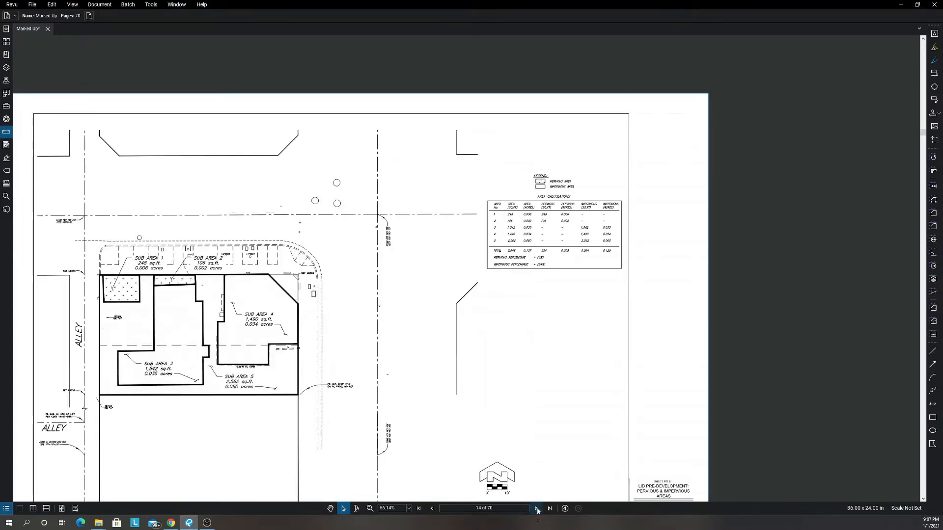
left_click(536, 510)
left_click(537, 509)
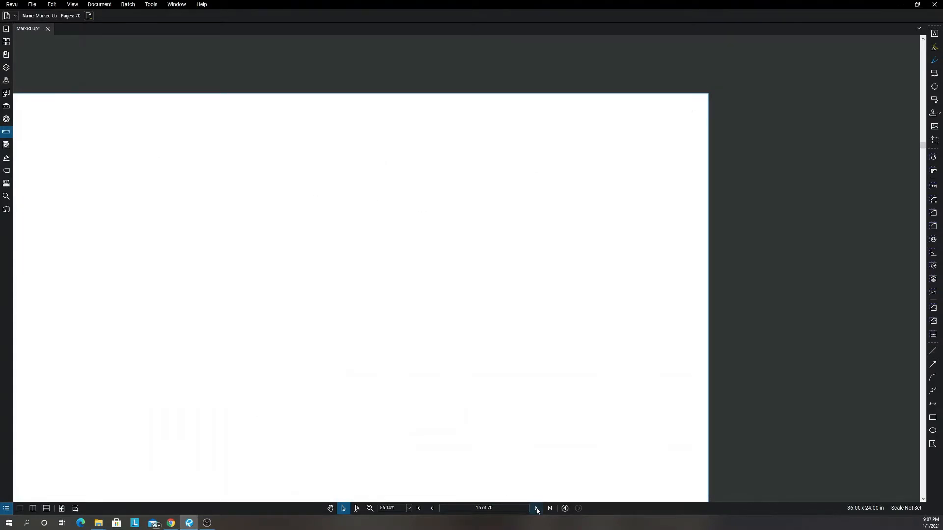
left_click(537, 509)
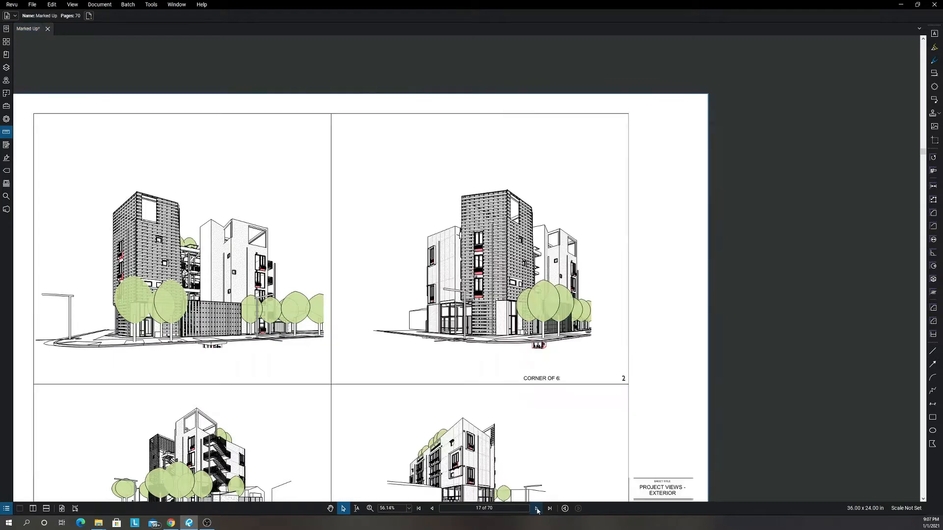
left_click(537, 509)
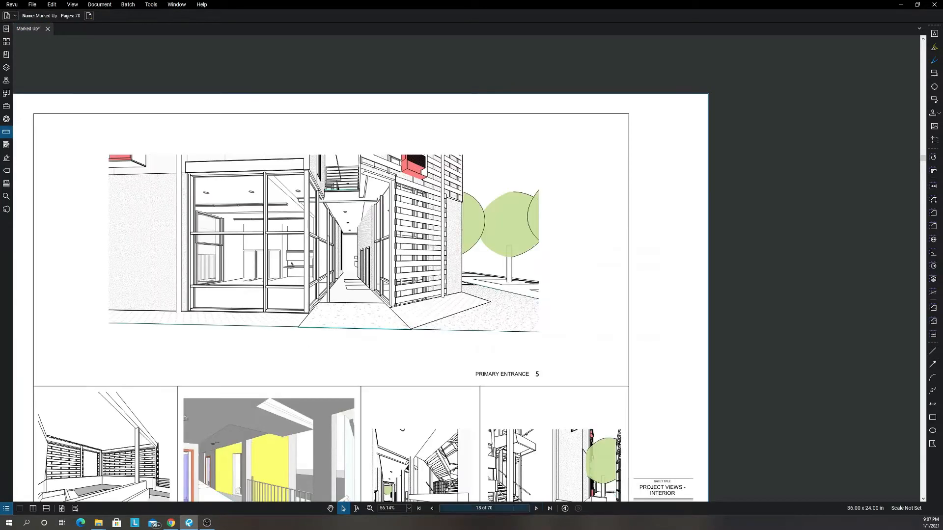
Return to the Project Views - Exterior sheet A-0.0 on page 17 and examine the four exterior perspectives.
left_click(432, 510)
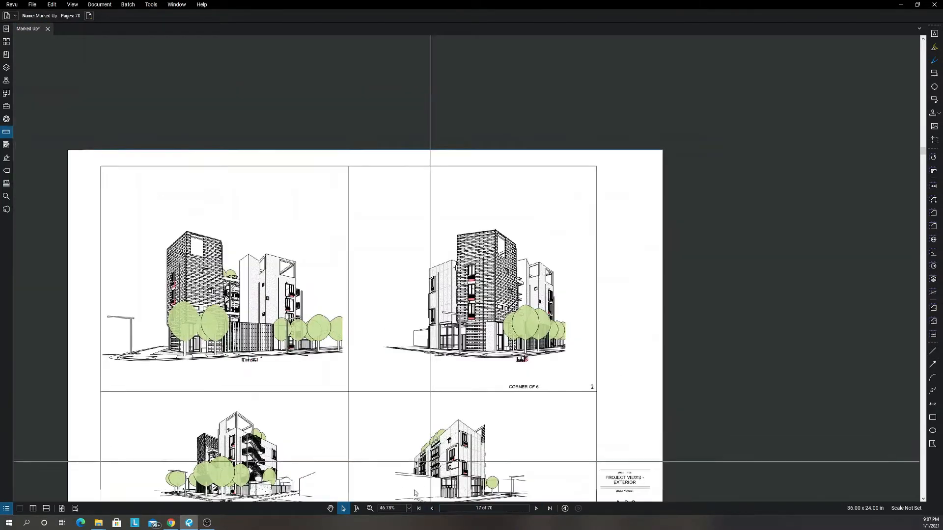
left_click(432, 509)
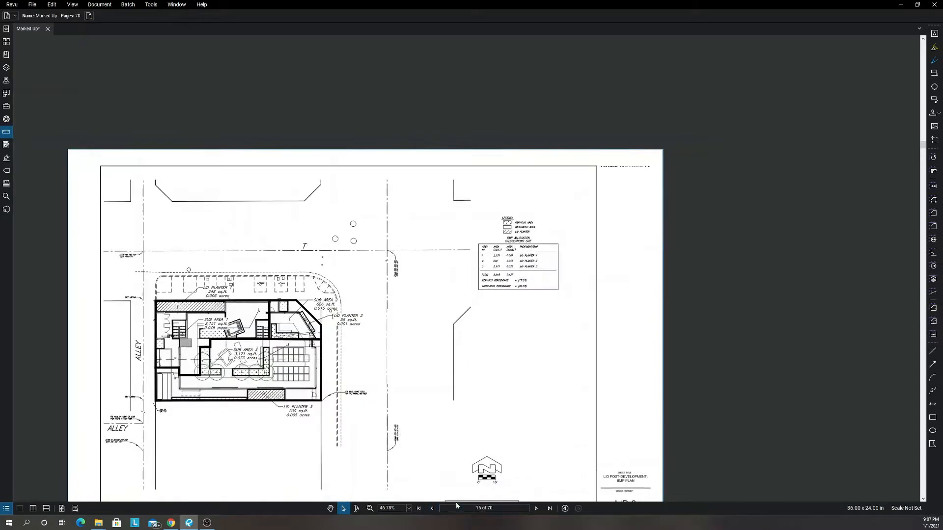
left_click(534, 509)
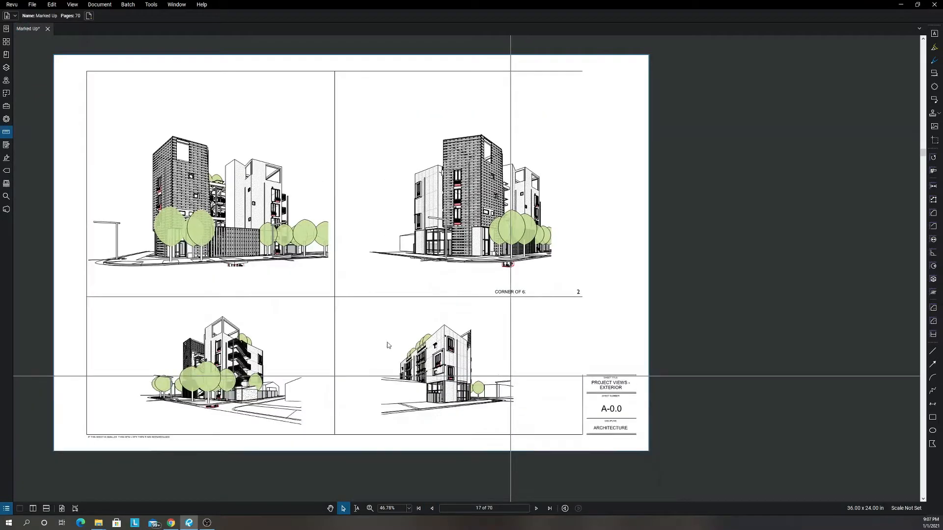
scroll(190, 191, "up", 2)
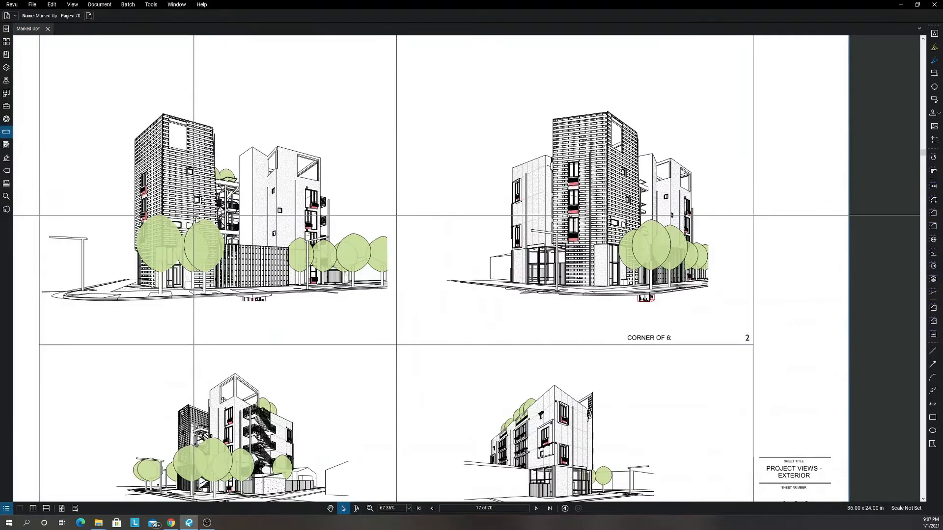
left_click_drag(227, 320, 267, 269)
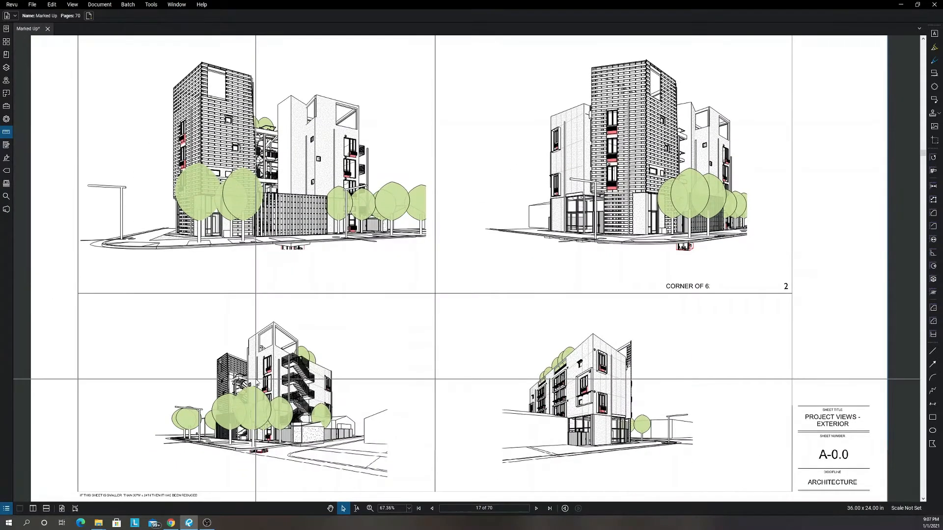
Examine the exterior perspective with the zigzag metal staircase on sheet A-0.0.
scroll(254, 459, "up", 2)
scroll(261, 436, "up", 5)
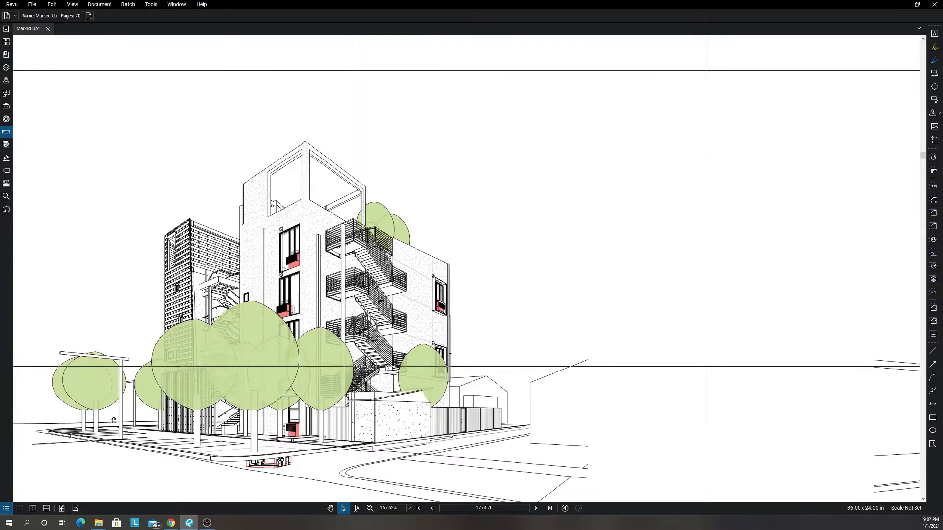
scroll(428, 367, "up", 2)
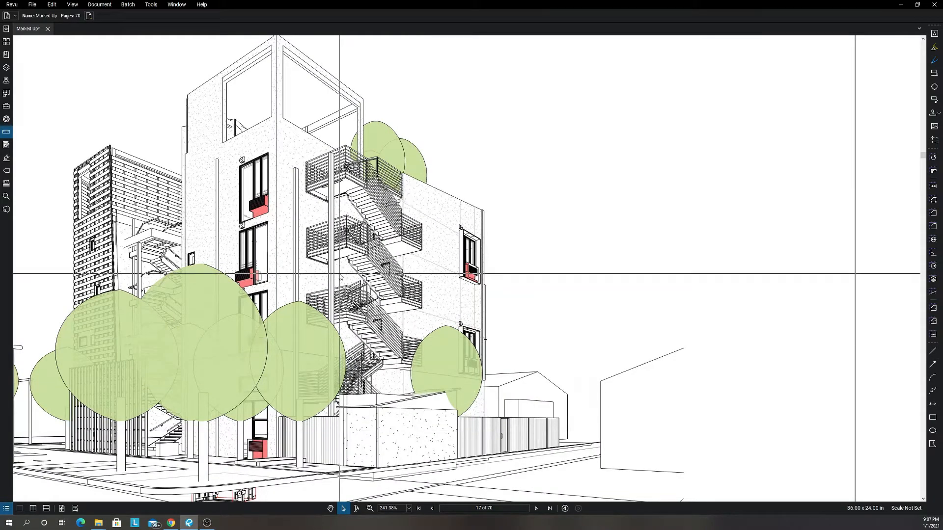
scroll(445, 405, "down", 2)
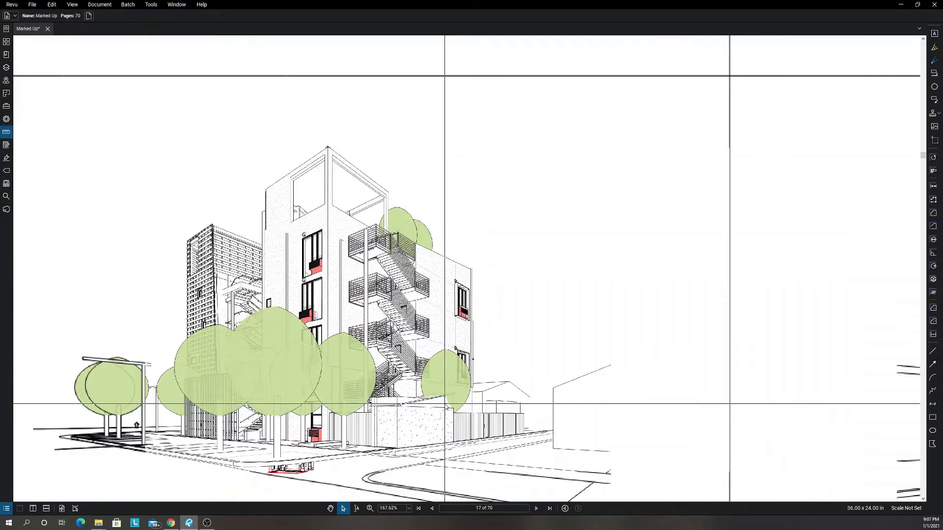
scroll(445, 404, "down", 5)
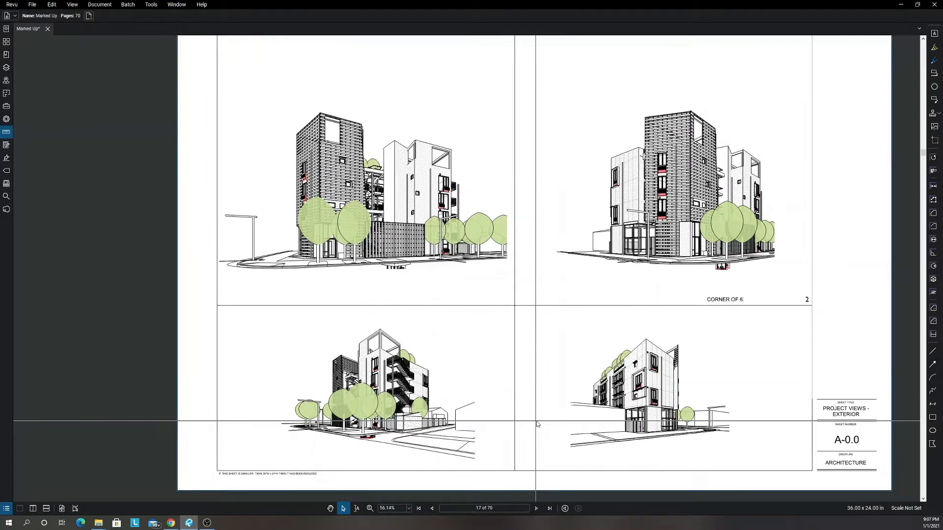
Page forward to the Site Plan sheet A-1.0 on page 19 and read its legend down to the sealed concrete hatch.
left_click(536, 508)
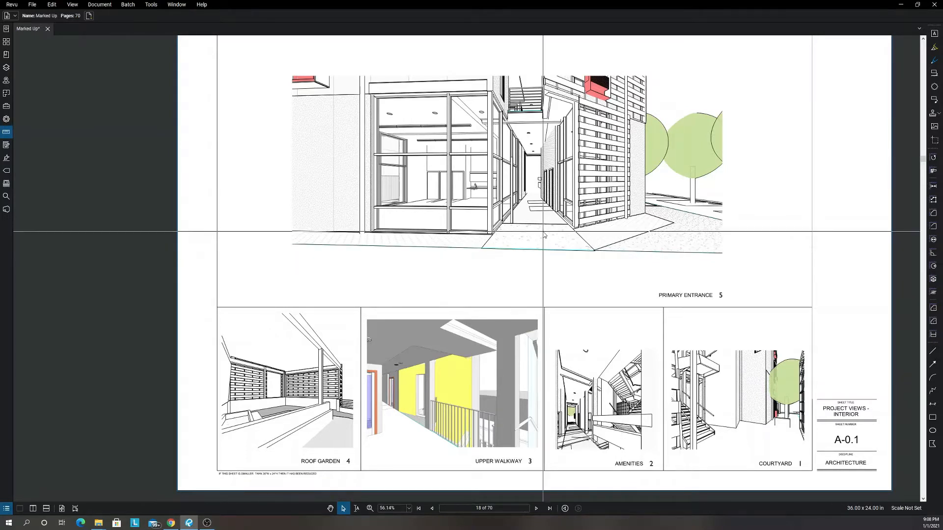
left_click(536, 508)
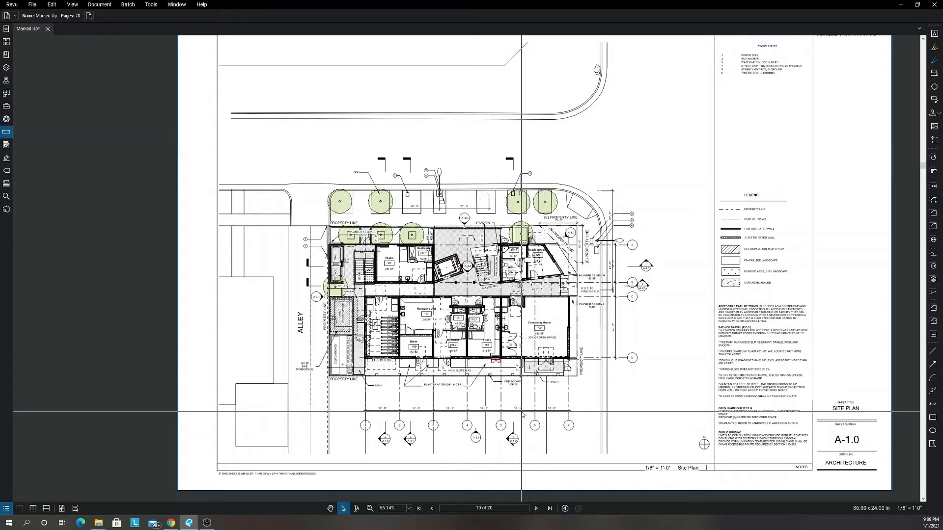
scroll(751, 240, "up", 5)
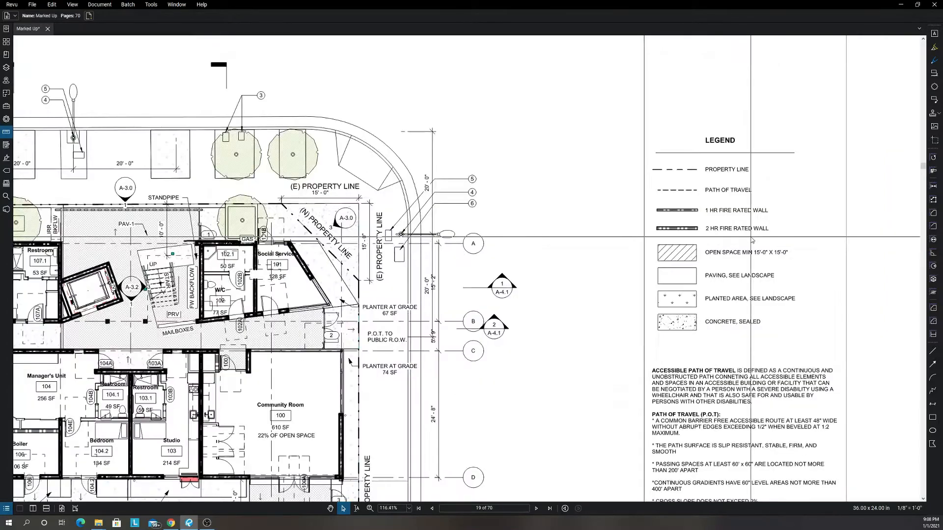
scroll(752, 240, "up", 4)
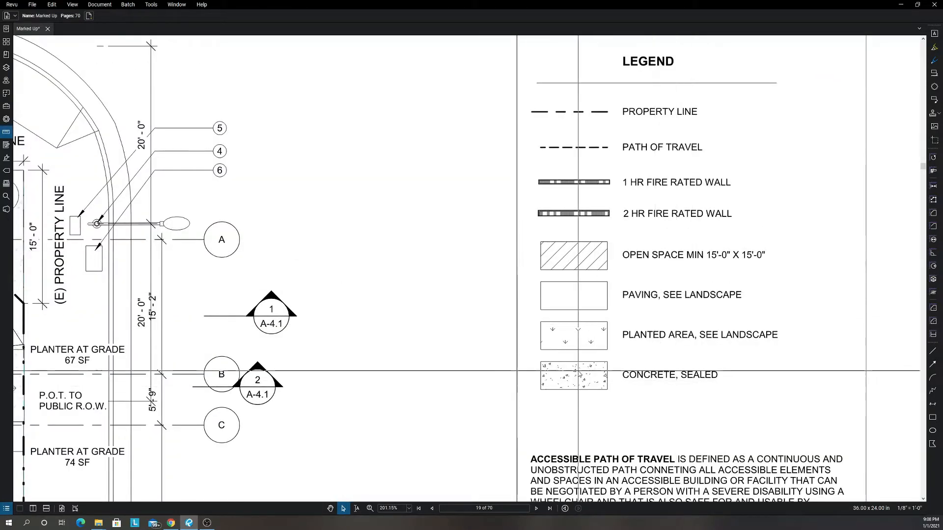
scroll(589, 366, "down", 4)
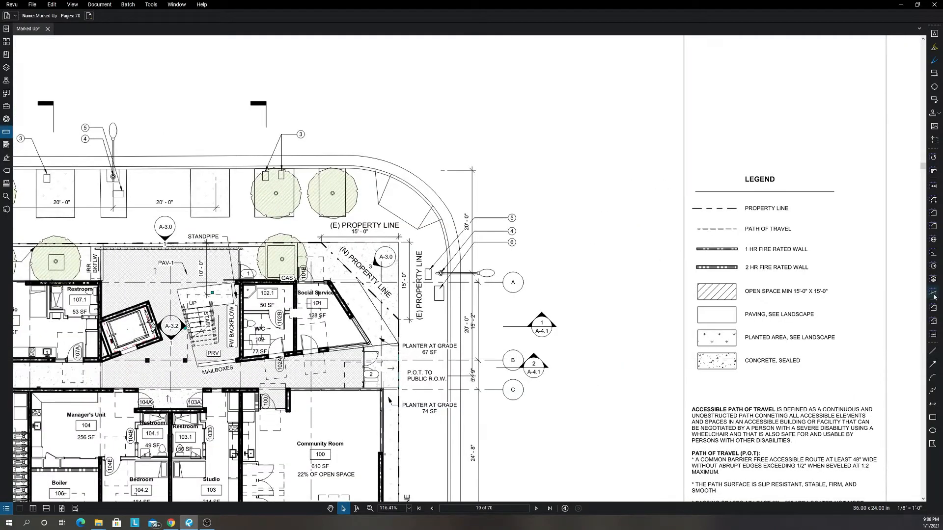
Set up an area measurement with subject Site Work and label Concrete, and measure the rectangular concrete patch at door 1 beside the planter.
left_click(934, 214)
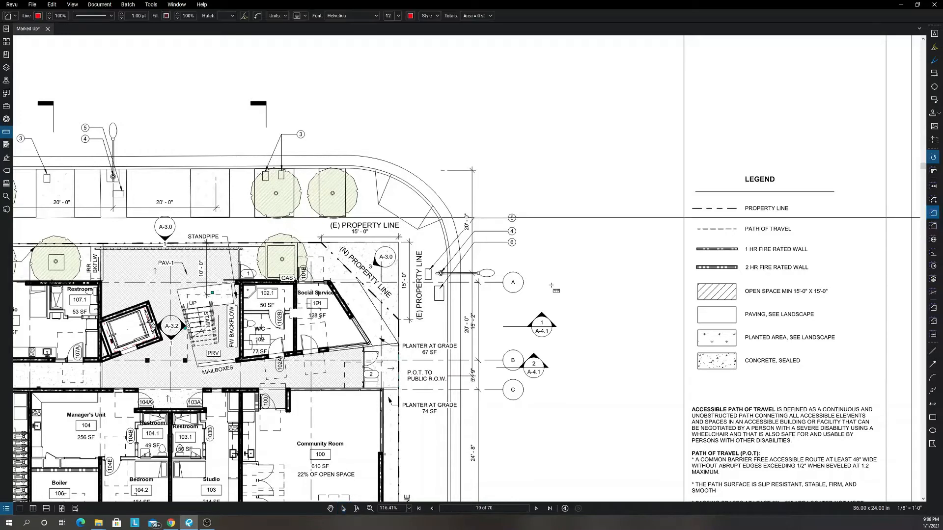
left_click(14, 15)
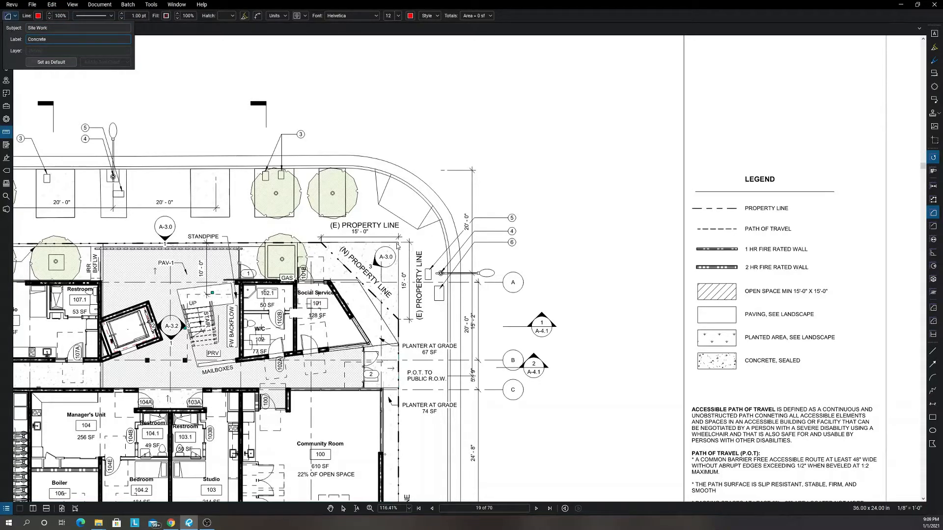
scroll(244, 257, "up", 6)
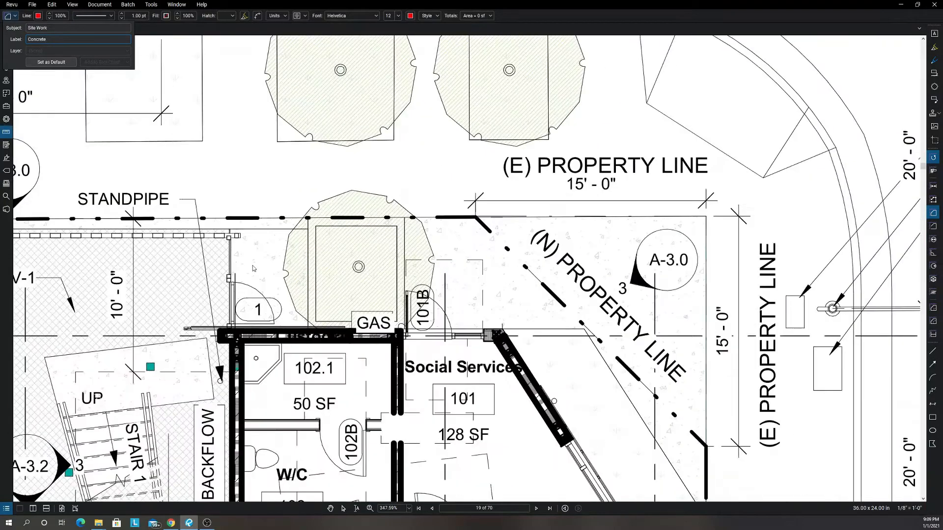
scroll(220, 263, "up", 2)
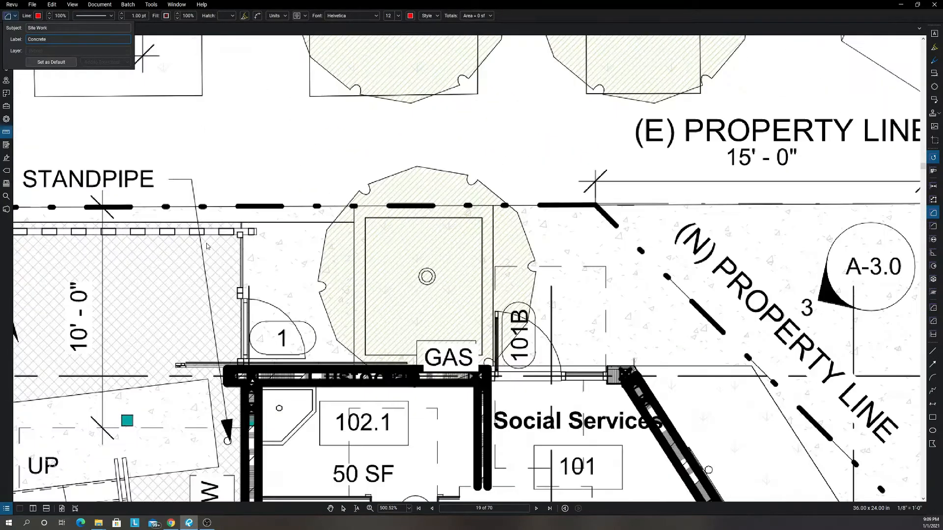
left_click(241, 224)
left_click_drag(241, 223, 353, 363)
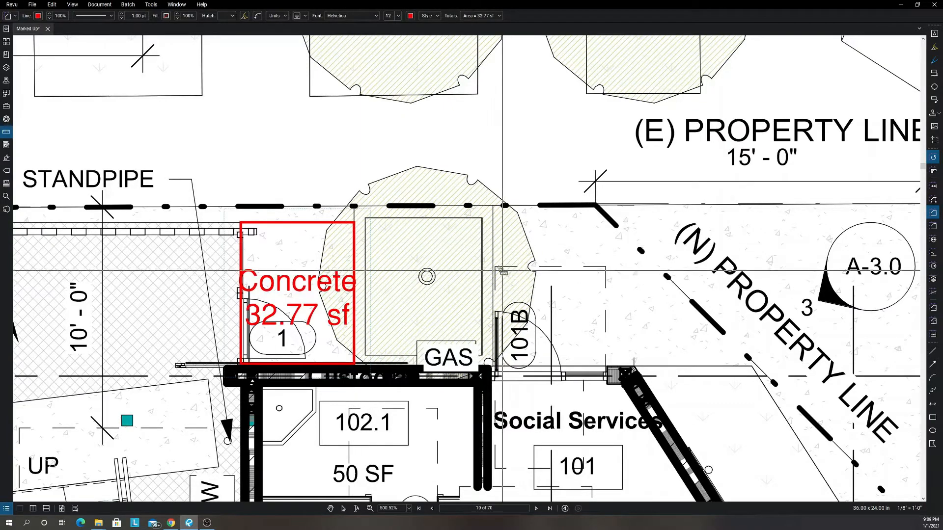
Measure the concrete area at the street corner as a polygon from door 101B around the planter at grade to the entrance at door 2.
scroll(501, 270, "down", 3)
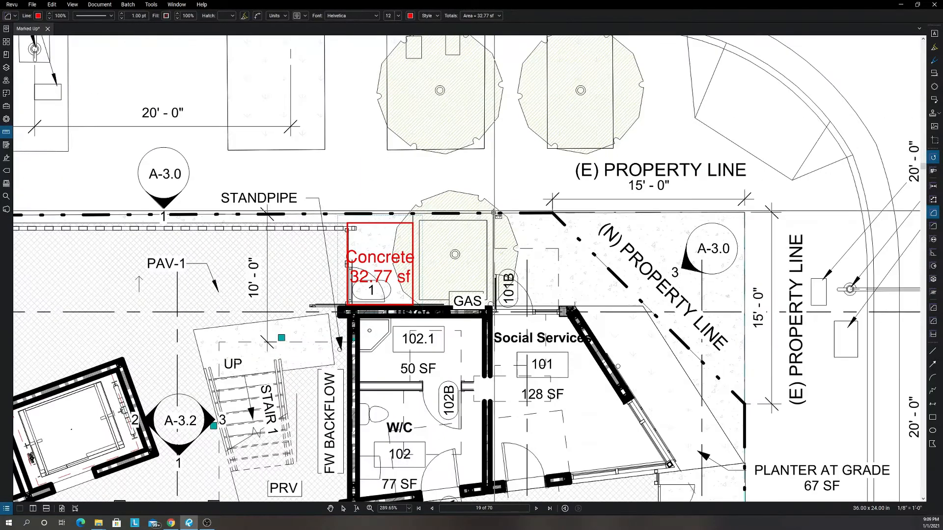
left_click(494, 213)
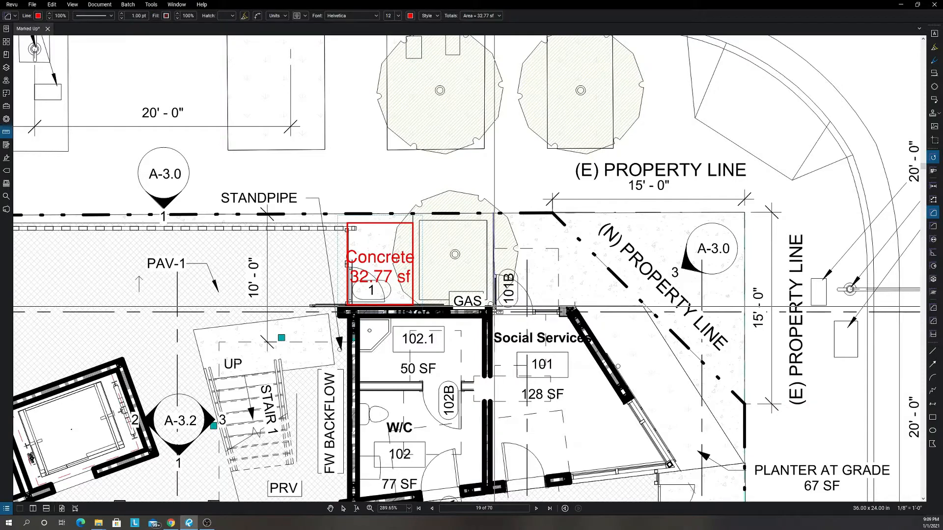
left_click(494, 307)
left_click(643, 307)
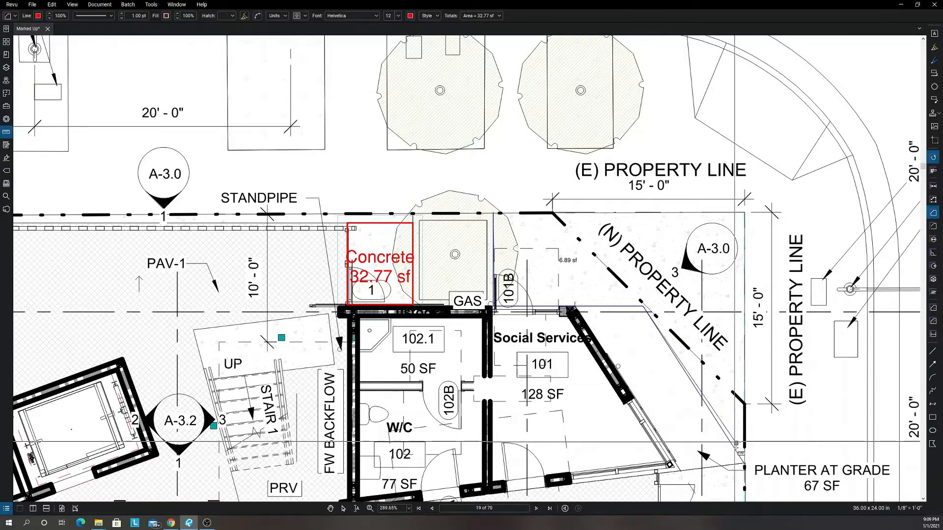
left_click(743, 464)
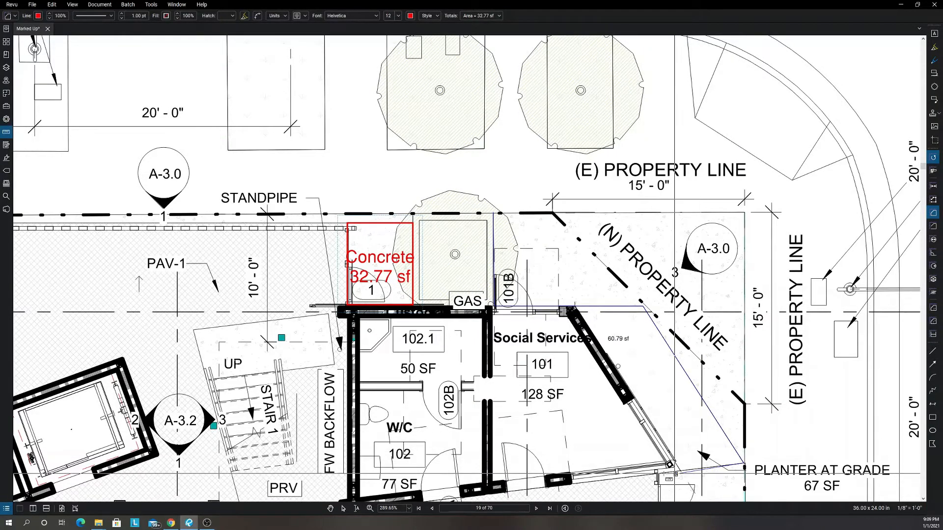
left_click(658, 474)
scroll(659, 474, "down", 2)
left_click_drag(659, 474, 603, 267)
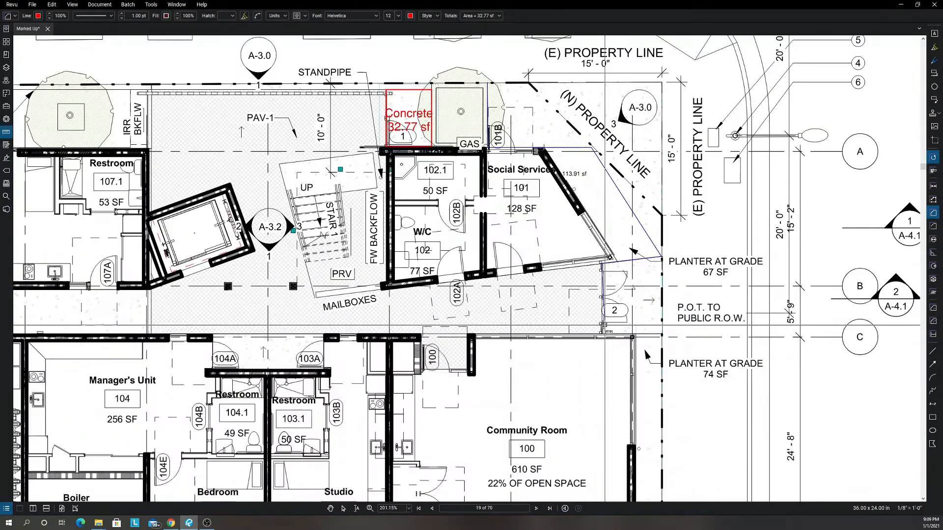
left_click(603, 333)
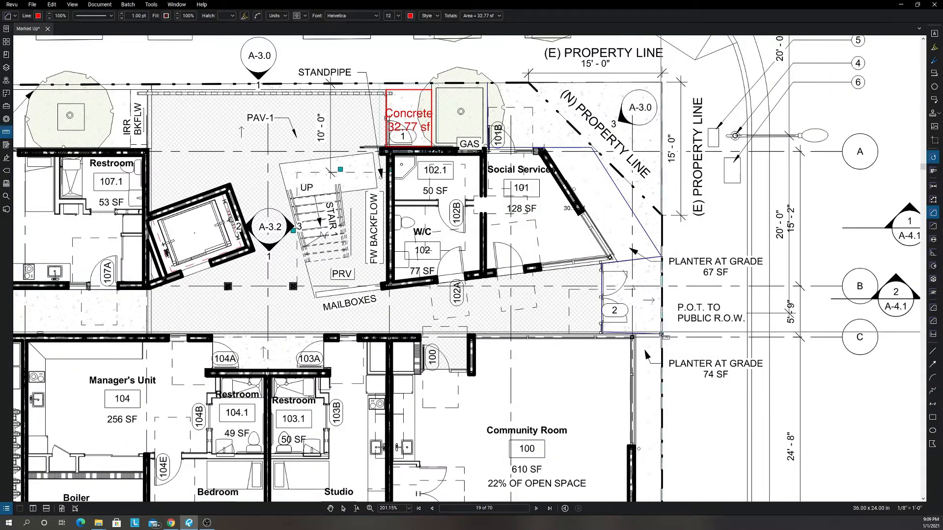
left_click(663, 335)
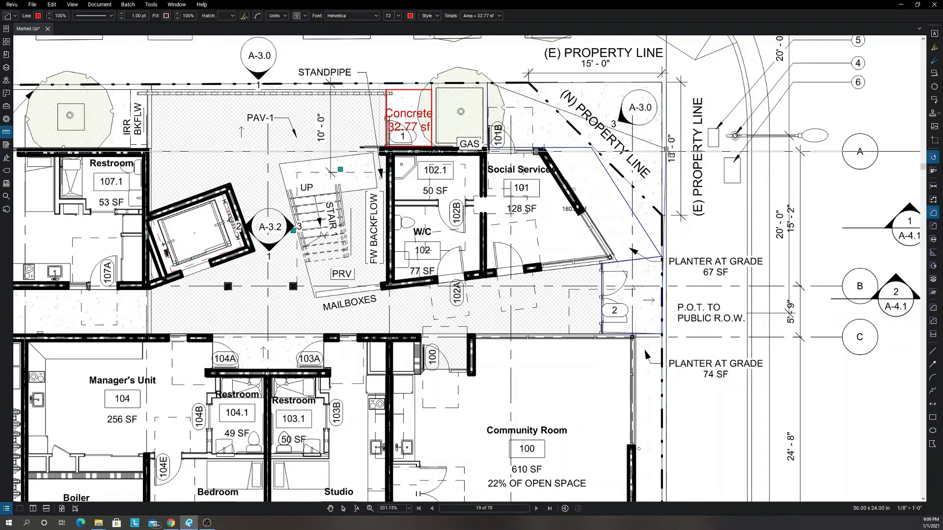
double_click(663, 85)
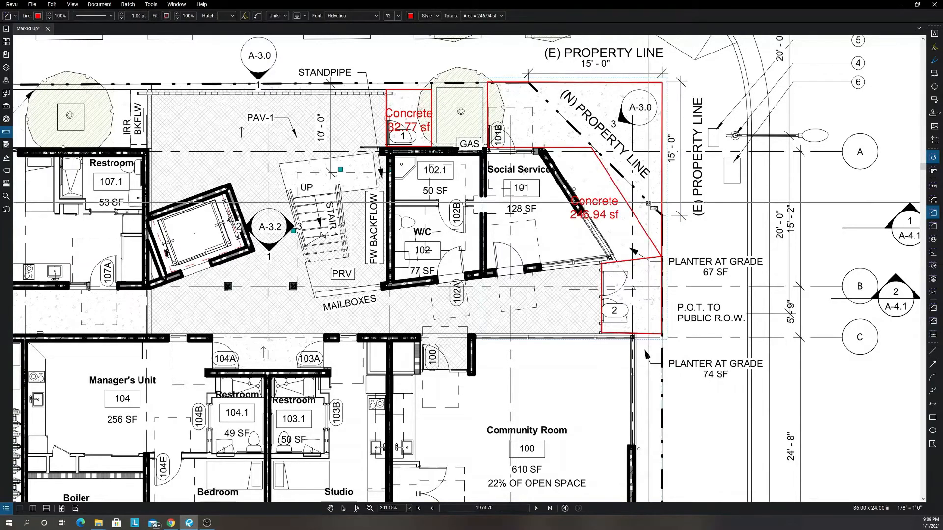
Measure the rectangular concrete walkway between Studio 107 and the Laundry and Manager's Unit rooms.
scroll(613, 224, "down", 3)
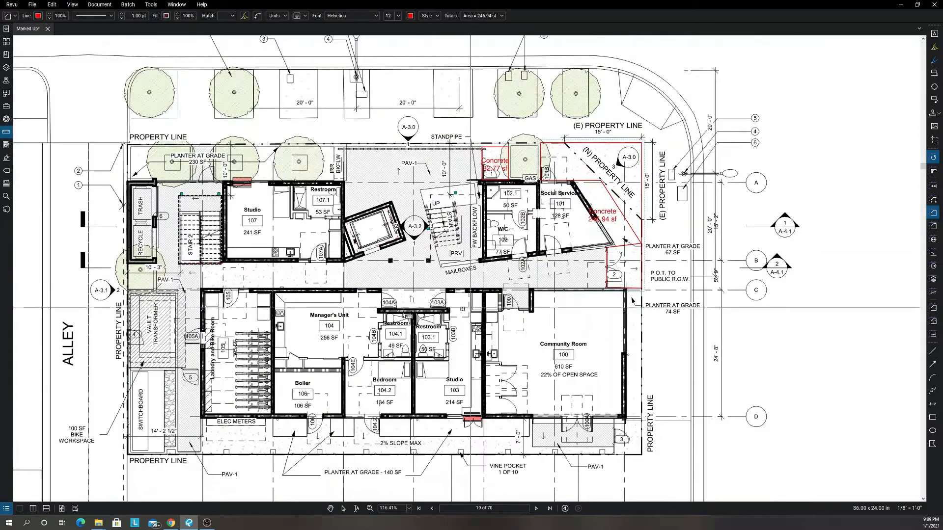
scroll(146, 255, "up", 2)
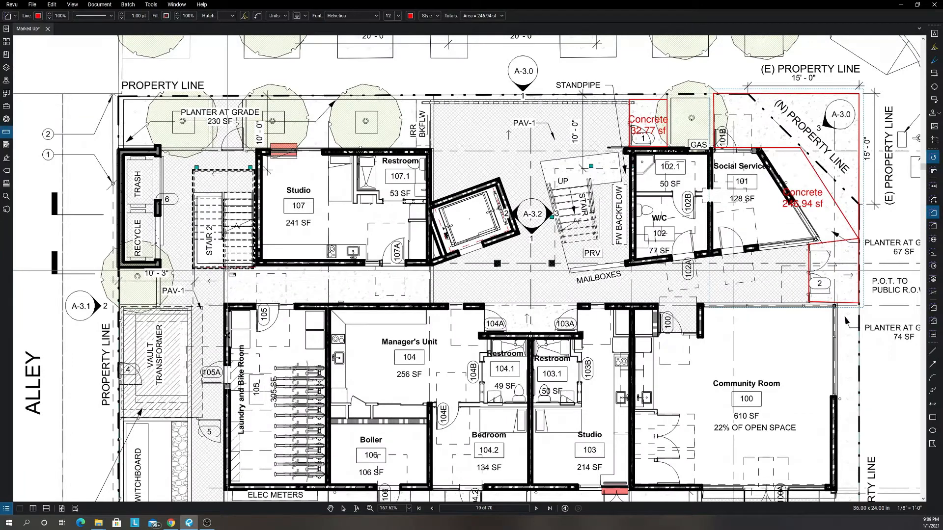
left_click(224, 263)
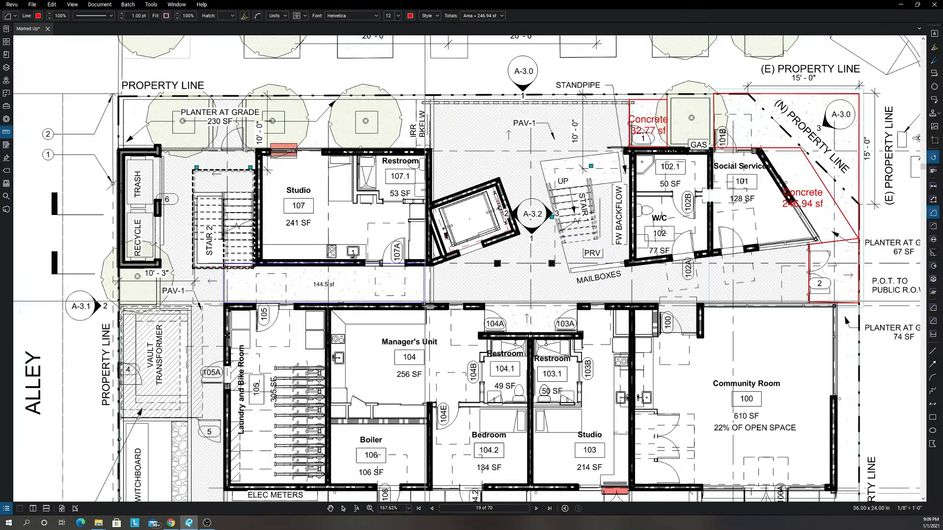
left_click(430, 303)
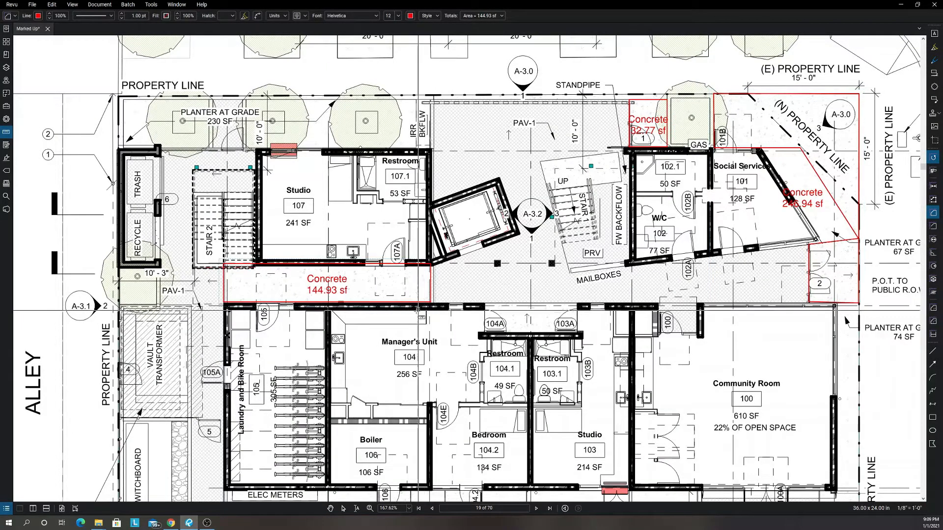
Measure the rectangular concrete area around the vault transformer along the alley property line.
scroll(376, 311, "down", 2)
scroll(207, 357, "up", 6)
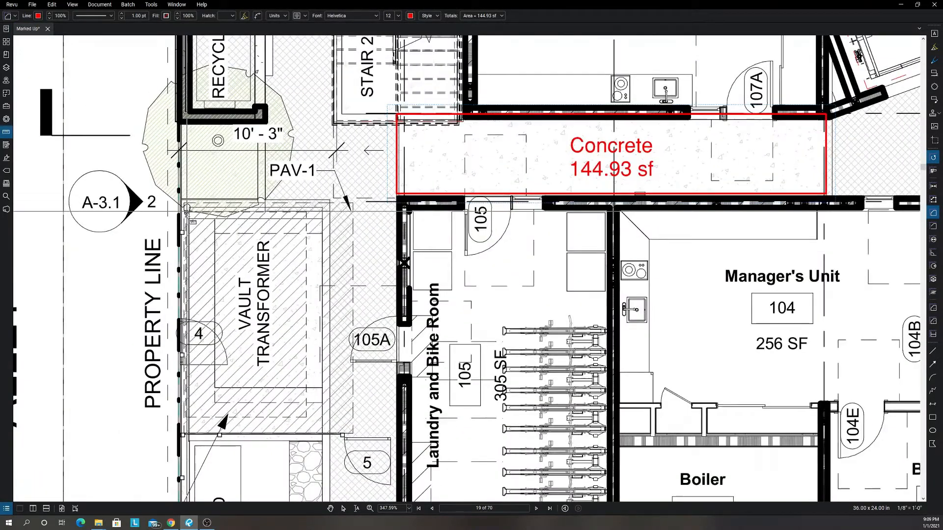
scroll(186, 206, "up", 2)
scroll(188, 215, "up", 1)
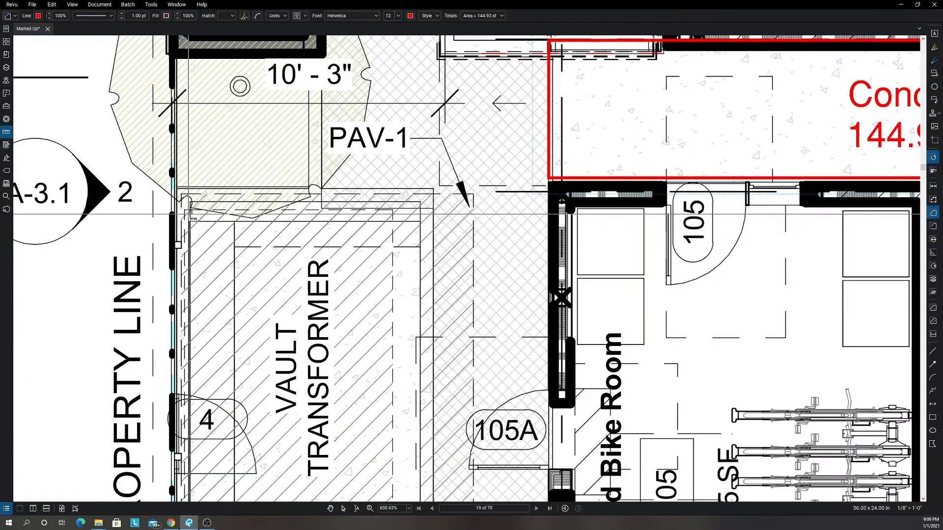
mouse_move(190, 222)
left_mouse_down()
mouse_move(299, 422)
mouse_move(364, 499)
mouse_move(395, 448)
mouse_move(421, 476)
mouse_move(408, 438)
mouse_move(421, 455)
left_mouse_up()
Start a concrete area polygon from the electrical meters along the south property line, around the door 3 corner and the PAV-1 paving.
scroll(373, 304, "down", 10)
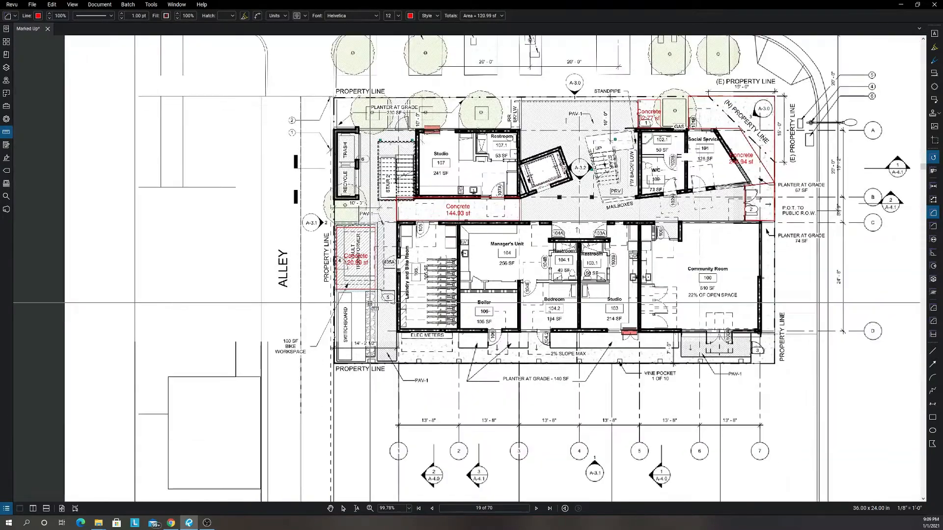
scroll(405, 321, "up", 3)
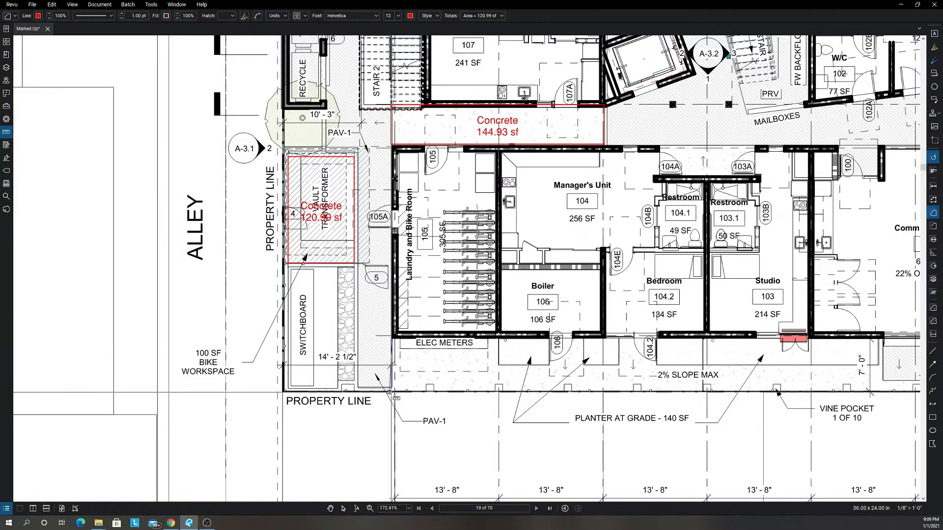
left_click(391, 392)
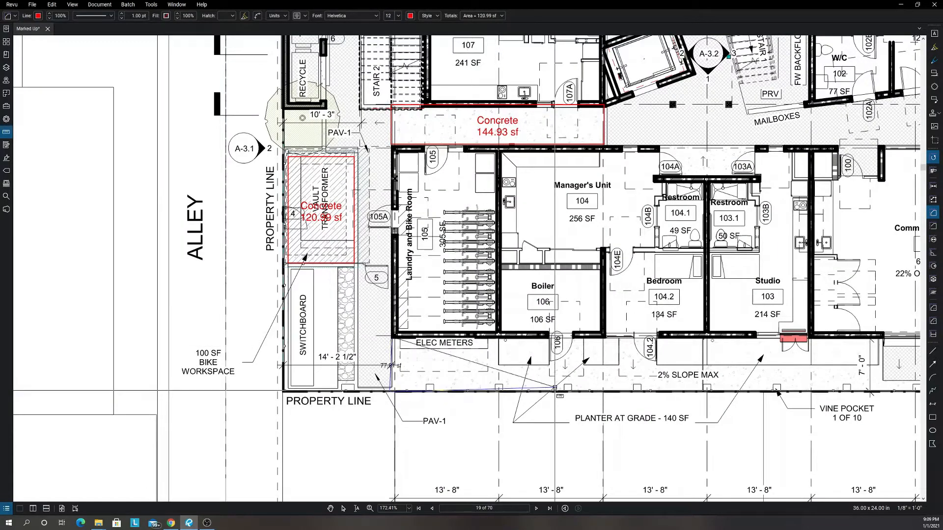
scroll(686, 391, "down", 3)
left_click_drag(908, 403, 663, 403)
scroll(722, 394, "up", 3)
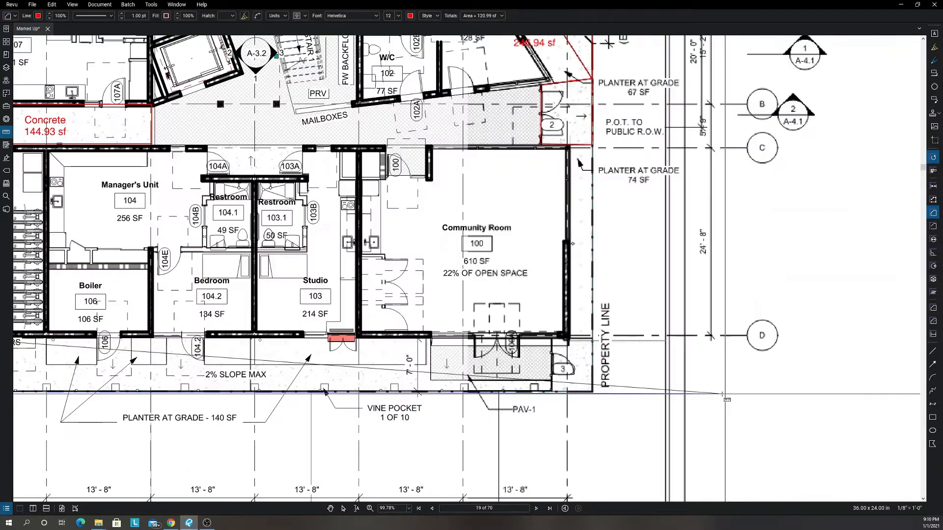
scroll(721, 394, "up", 3)
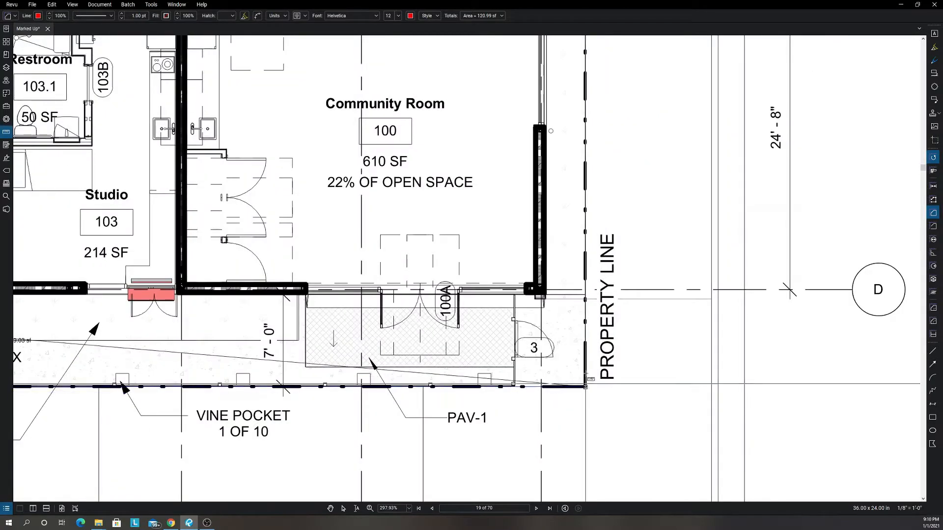
left_click(586, 295)
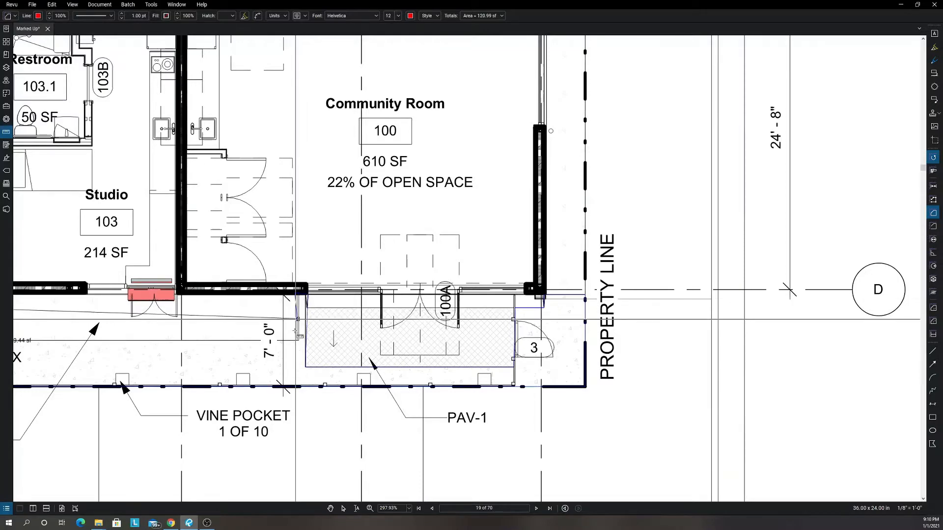
Continue the concrete polygon around the long planter outside Studio 103 to the building wall beside door 104.2.
scroll(213, 353, "down", 3)
left_click_drag(165, 355, 309, 368)
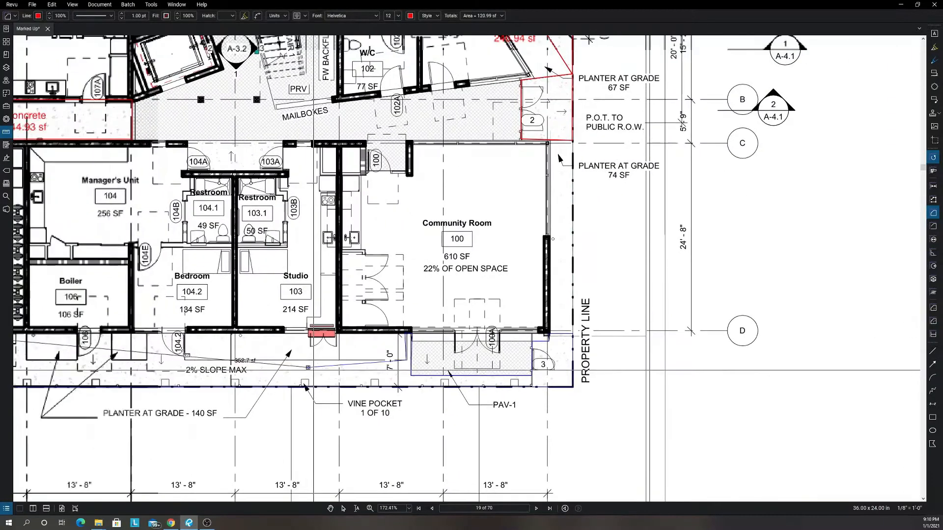
scroll(130, 352, "up", 3)
left_click(225, 365)
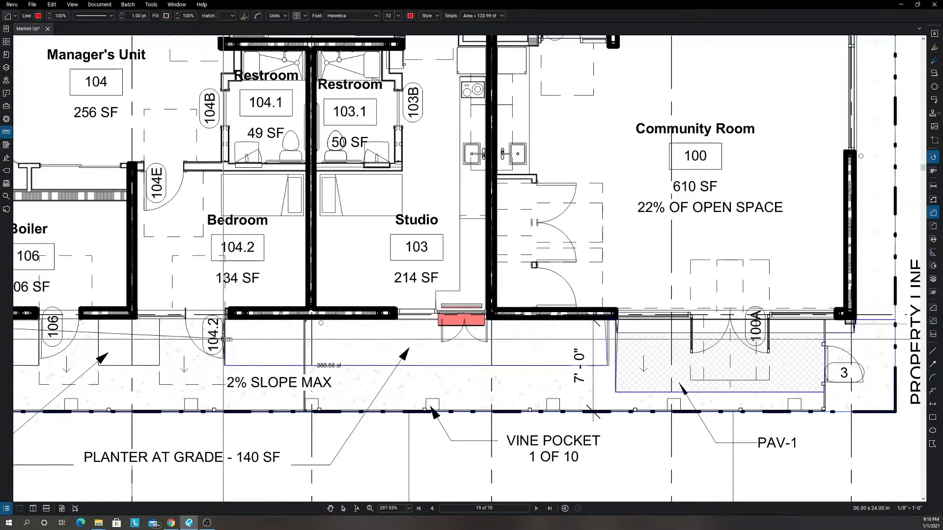
left_click(225, 318)
Trace the concrete polygon around the two planters on either side of door 106 and close it at the Boiler room's corner.
scroll(130, 322, "down", 3)
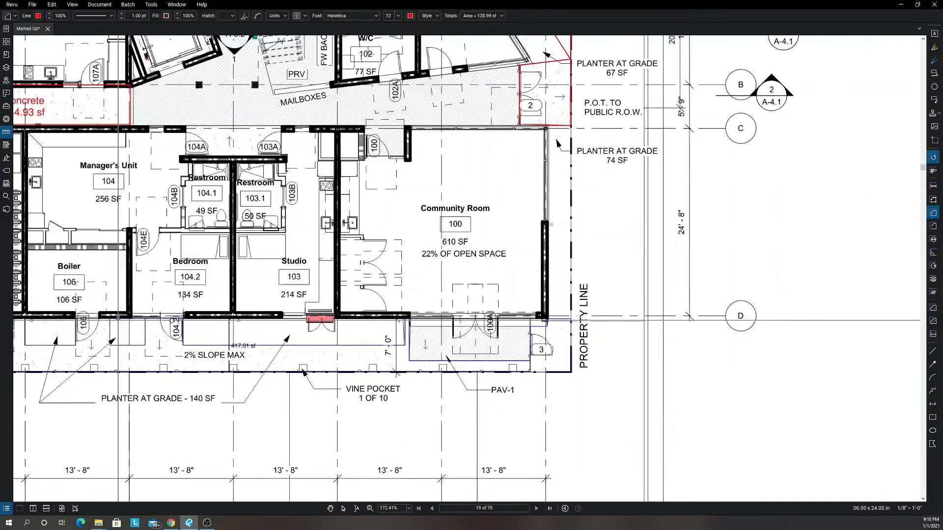
scroll(303, 327, "up", 3)
left_click(299, 323)
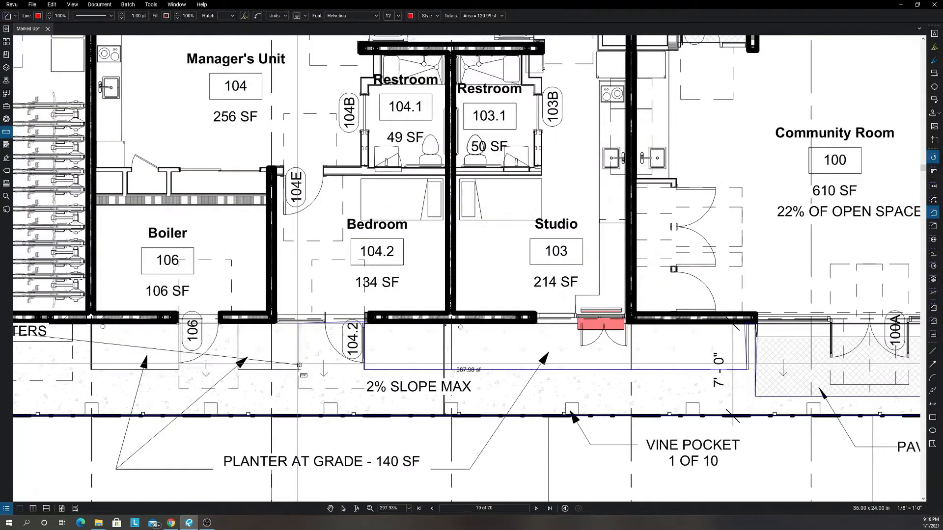
left_click(298, 370)
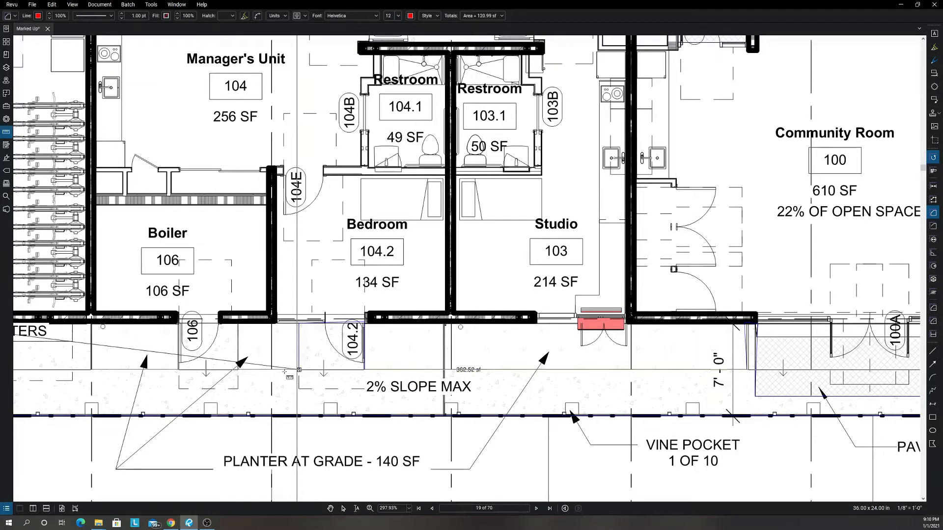
left_click(239, 369)
left_click(238, 323)
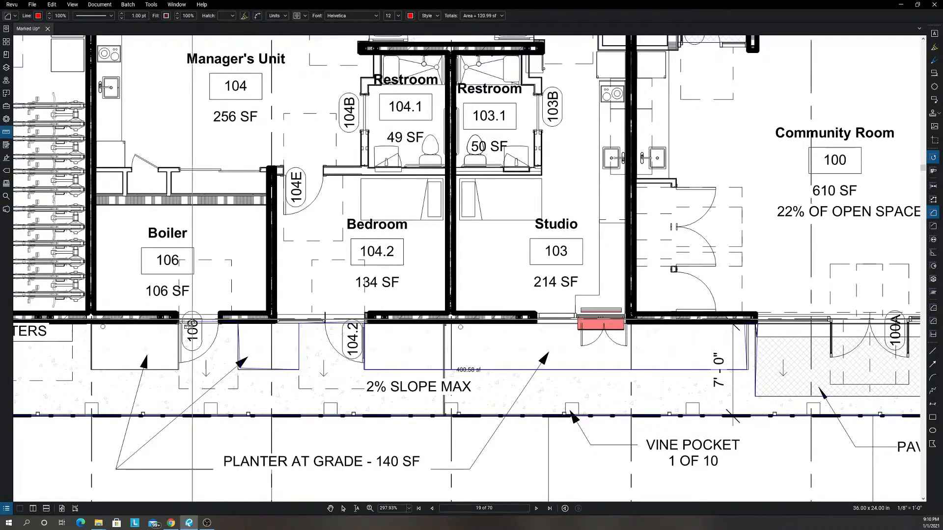
left_click(176, 322)
left_click(179, 369)
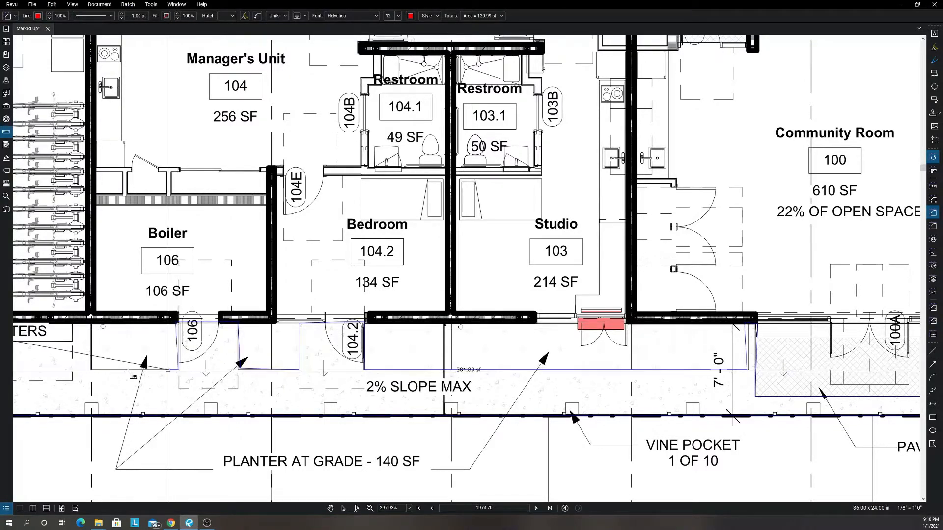
left_click(91, 368)
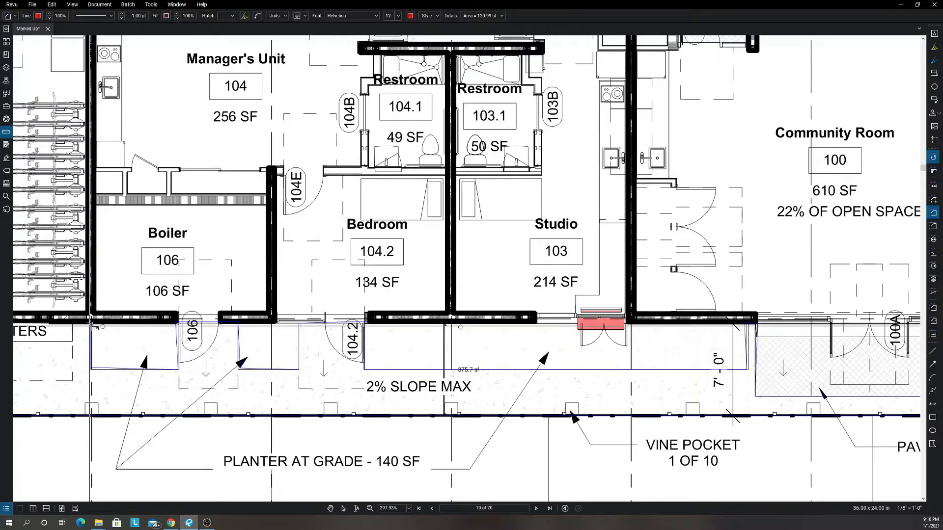
double_click(91, 323)
Measure the rectangular concrete alcove between doors 104A and 103A, and end the area measurement tool.
scroll(91, 328, "down", 3)
scroll(591, 308, "down", 2)
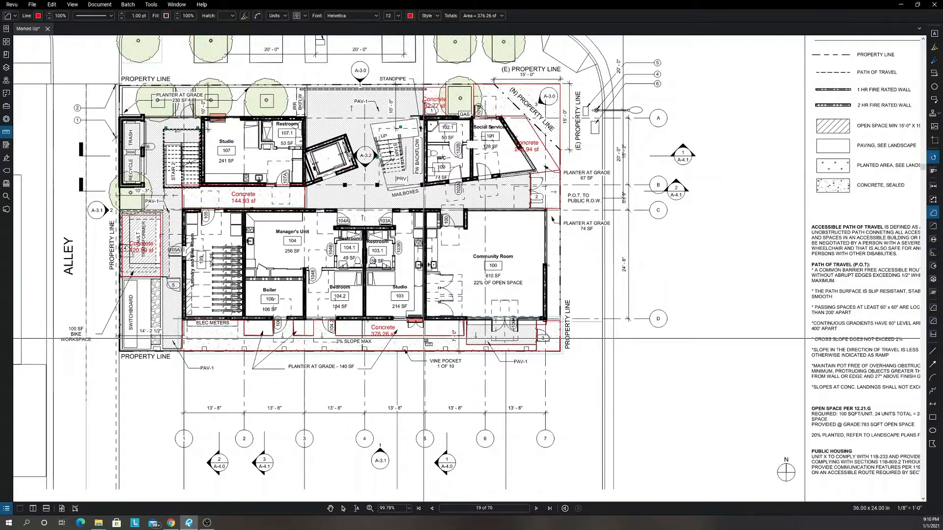
scroll(546, 264, "up", 4)
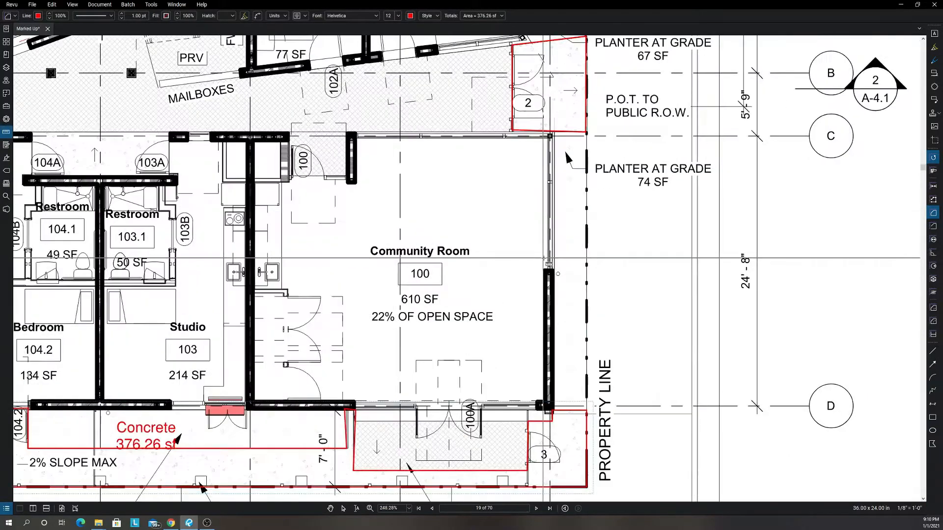
scroll(520, 304, "down", 1)
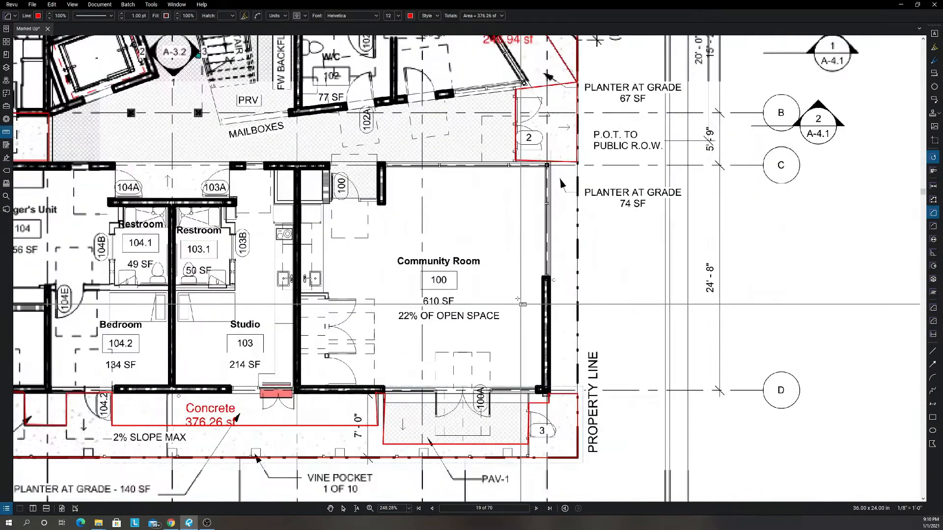
scroll(519, 303, "down", 5)
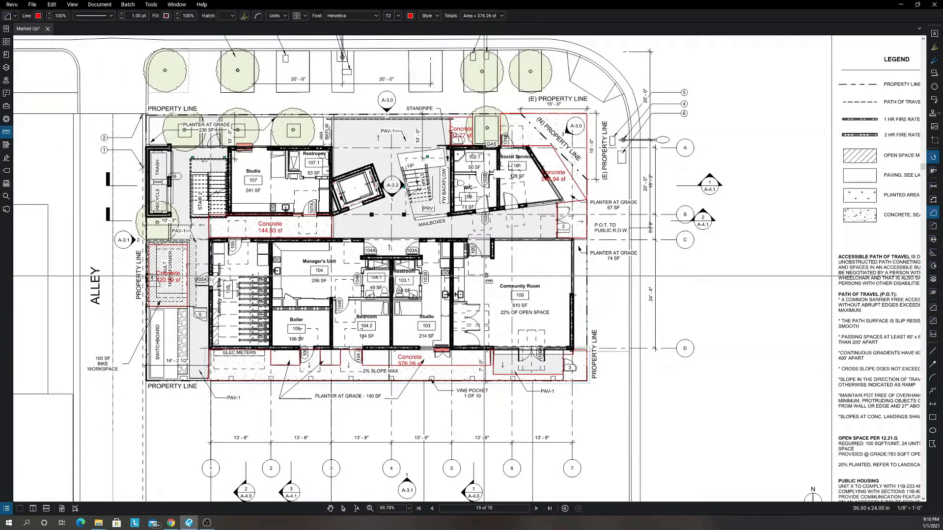
scroll(357, 280, "up", 4)
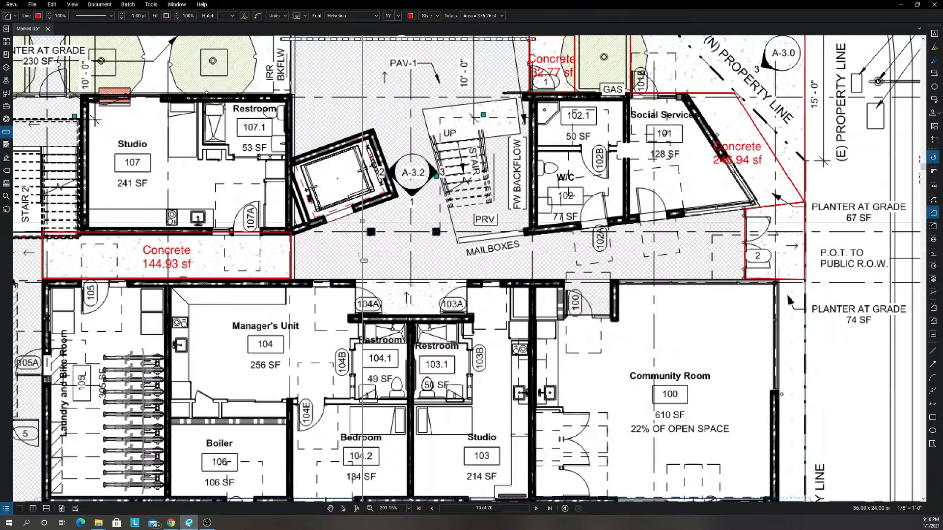
left_click_drag(357, 281, 468, 317)
scroll(468, 319, "down", 4)
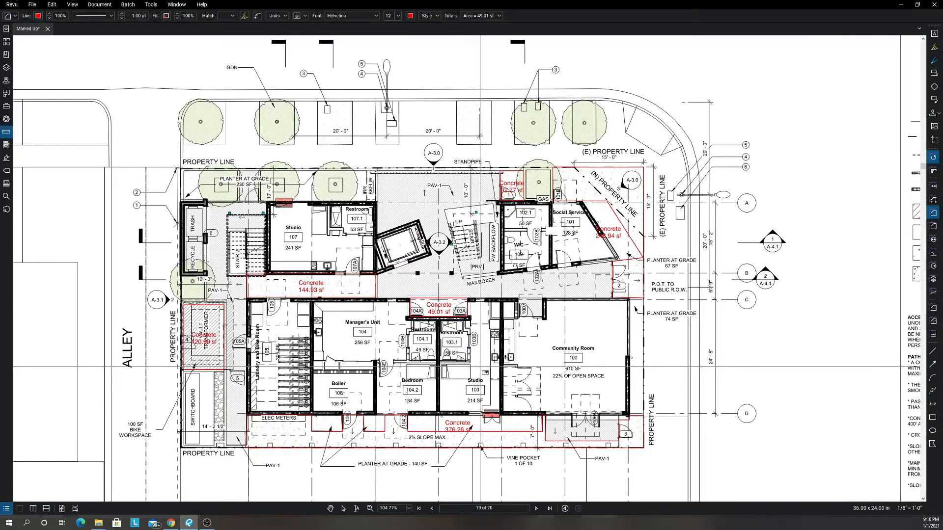
left_click_drag(480, 367, 442, 353)
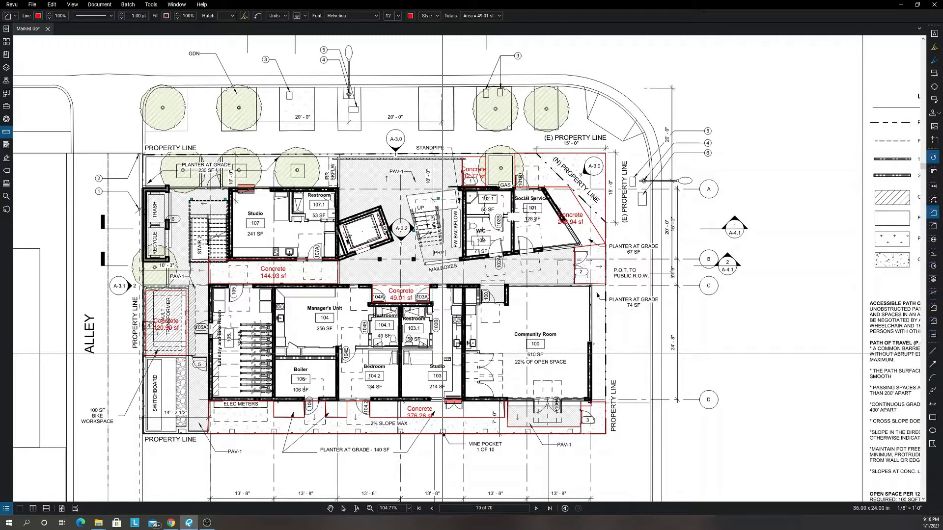
key("Escape")
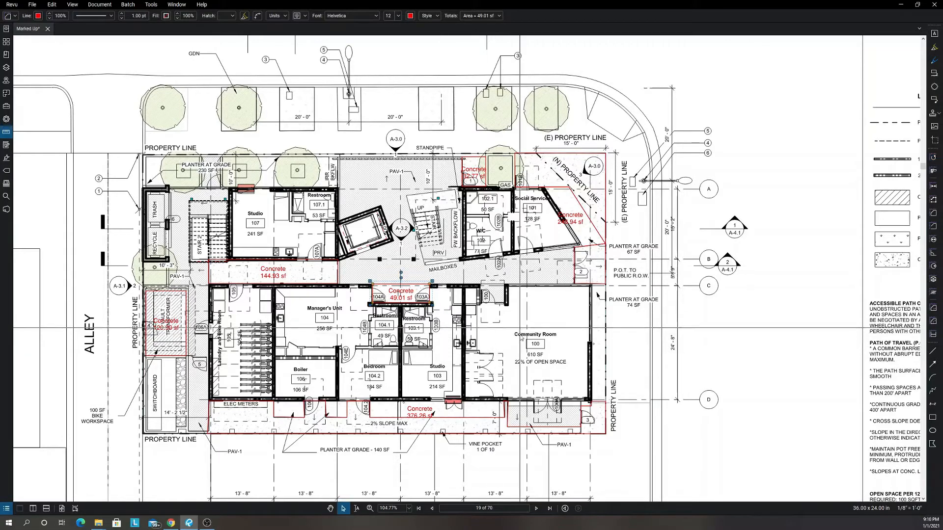
Select all the site concrete measurements together and set their depth to 5 inches and their volume unit to cu yd.
scroll(525, 380, "down", 3)
left_click_drag(525, 380, 258, 211)
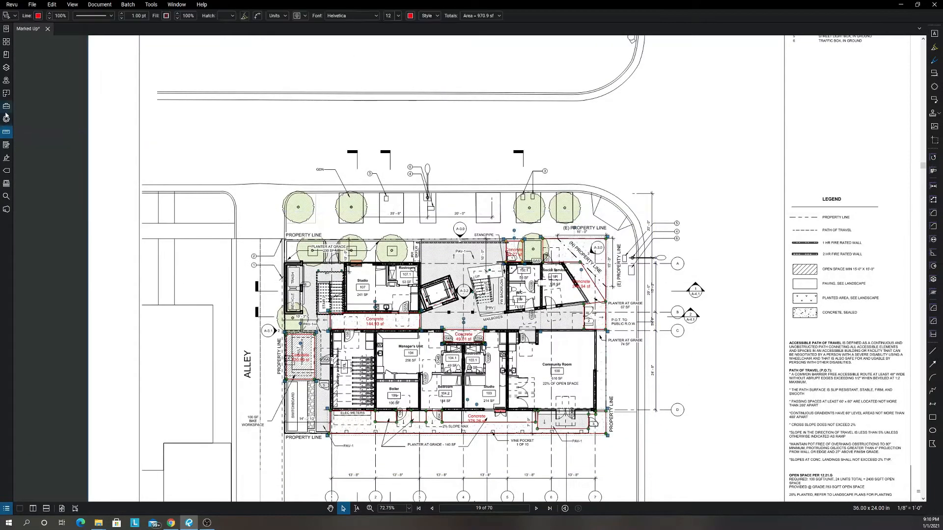
left_click_drag(14, 113, 110, 116)
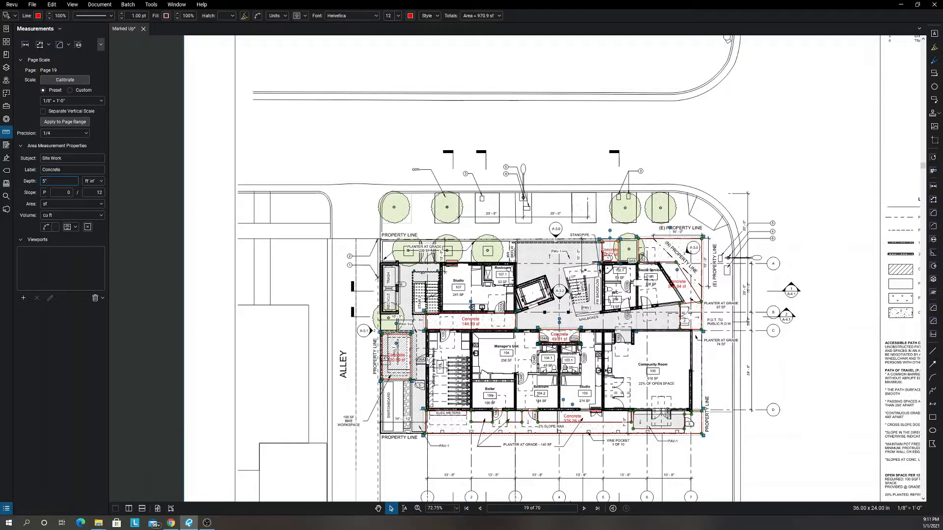
left_click(69, 217)
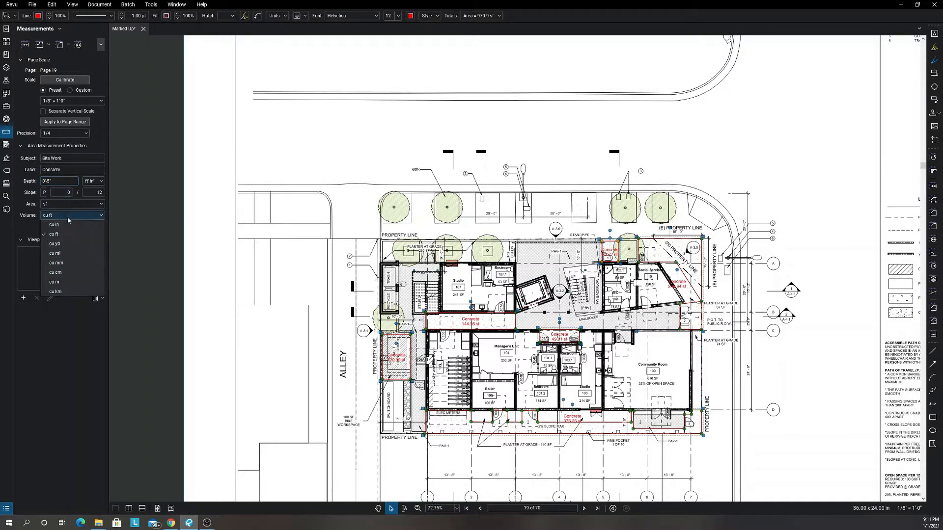
left_click(67, 244)
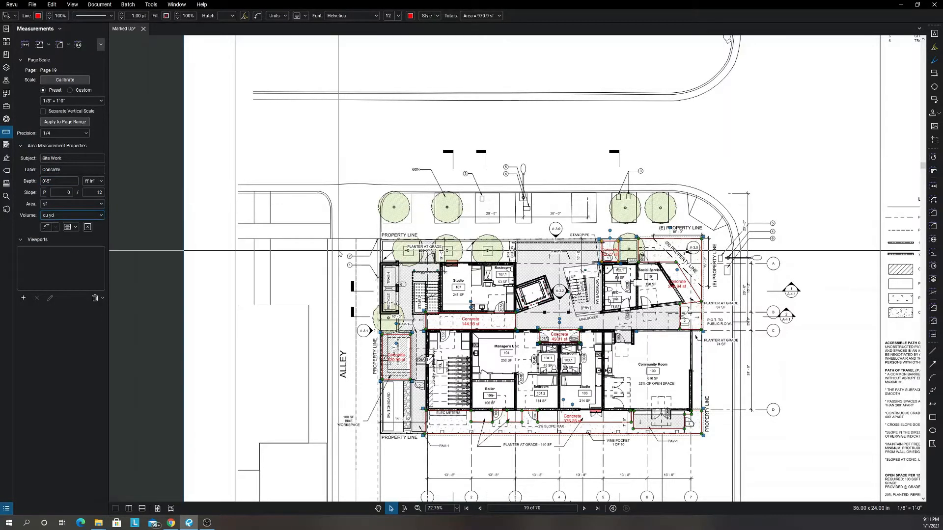
Check the Site Plan's scale note and set the page scale preset to 1/8" = 1'-0".
scroll(392, 347, "down", 2)
scroll(393, 347, "down", 3)
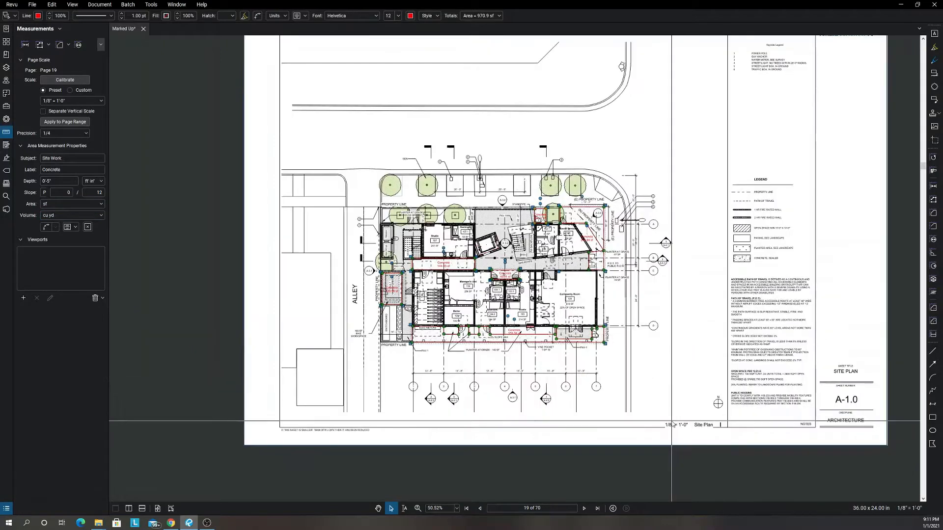
left_click(81, 101)
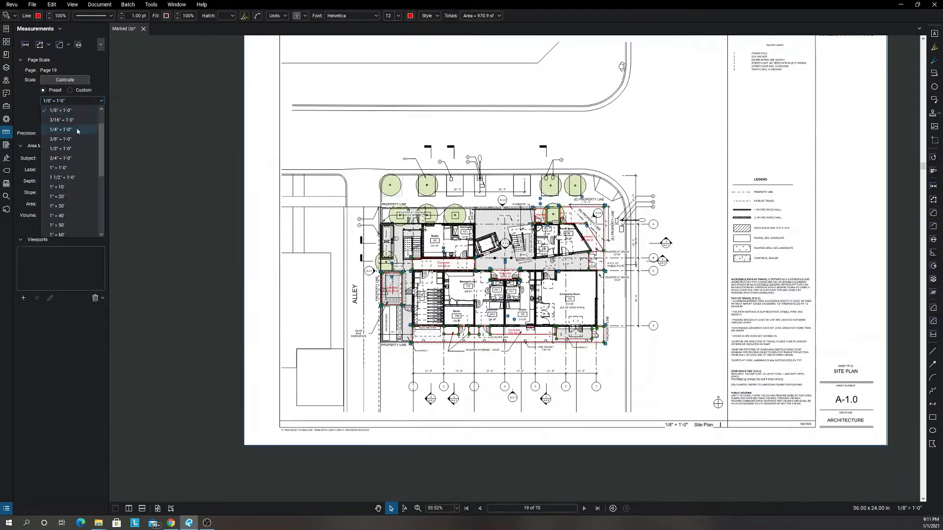
left_click(68, 113)
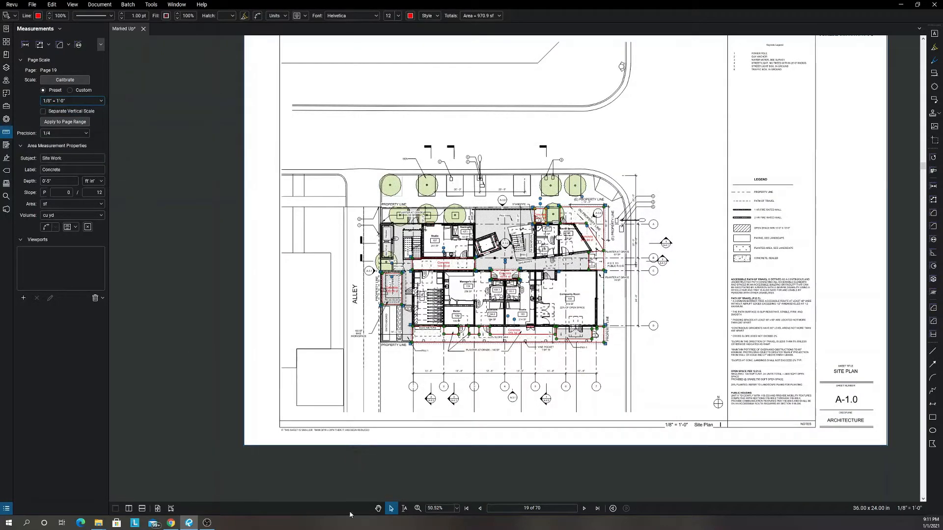
Examine the Site Work areas and volumes in the Markups List with all other subject groups collapsed, and close the list.
mouse_move(349, 515)
left_mouse_down()
mouse_move(358, 388)
mouse_move(375, 321)
left_mouse_up()
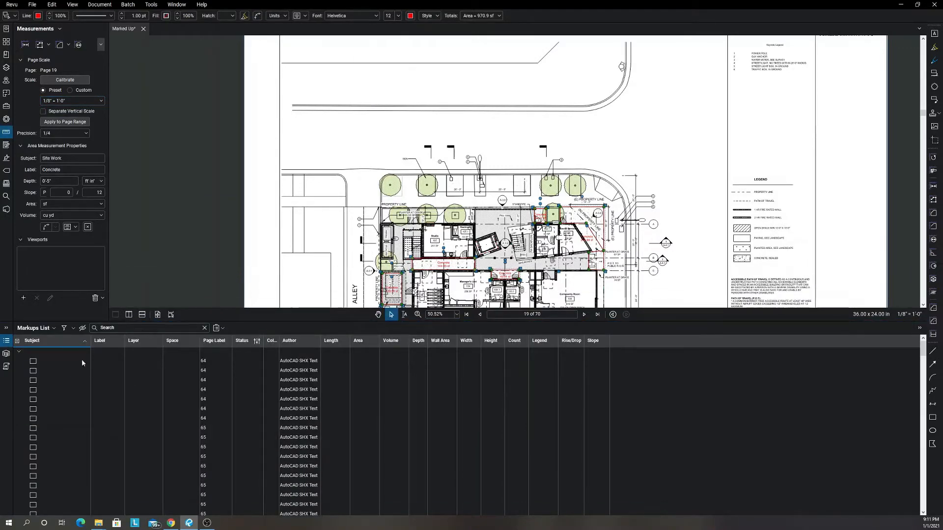
left_click(19, 352)
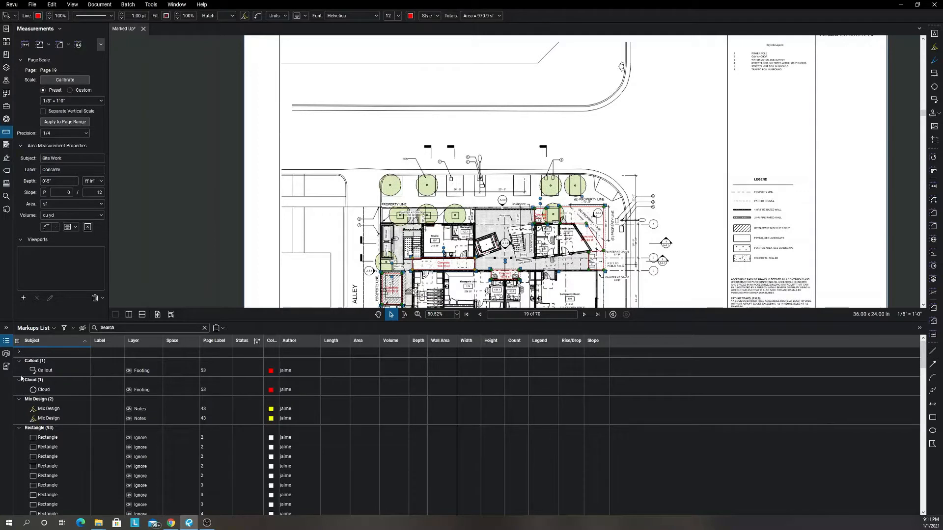
left_click(19, 362)
left_click(19, 370)
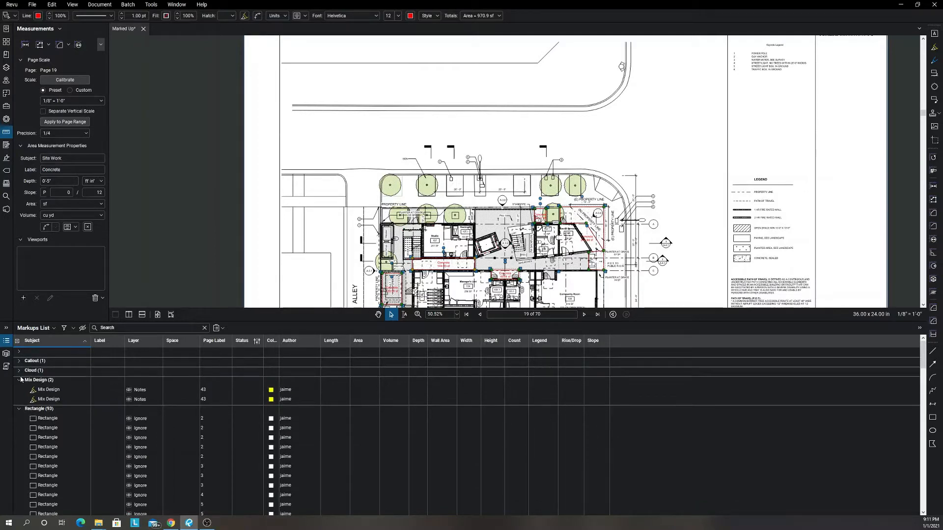
left_click(19, 380)
left_click(20, 391)
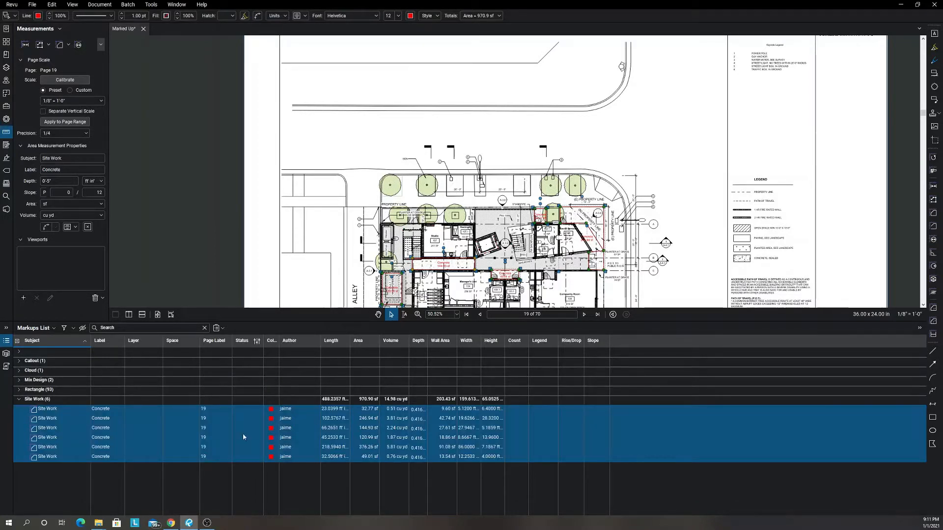
left_click_drag(492, 261, 478, 190)
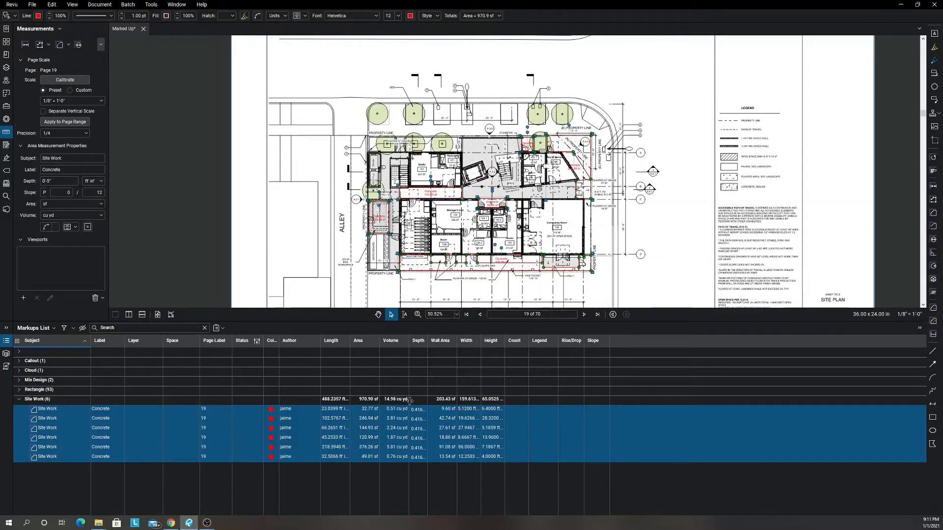
left_click(452, 320)
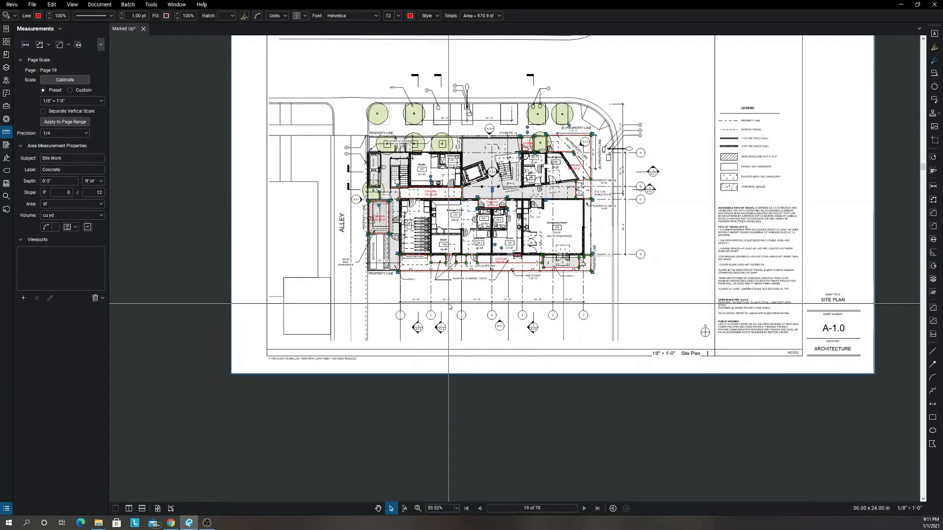
Look over the measured concrete areas on the Site Plan and page ahead to the Third Floor Plan on sheet A-2.2.
scroll(388, 263, "up", 5)
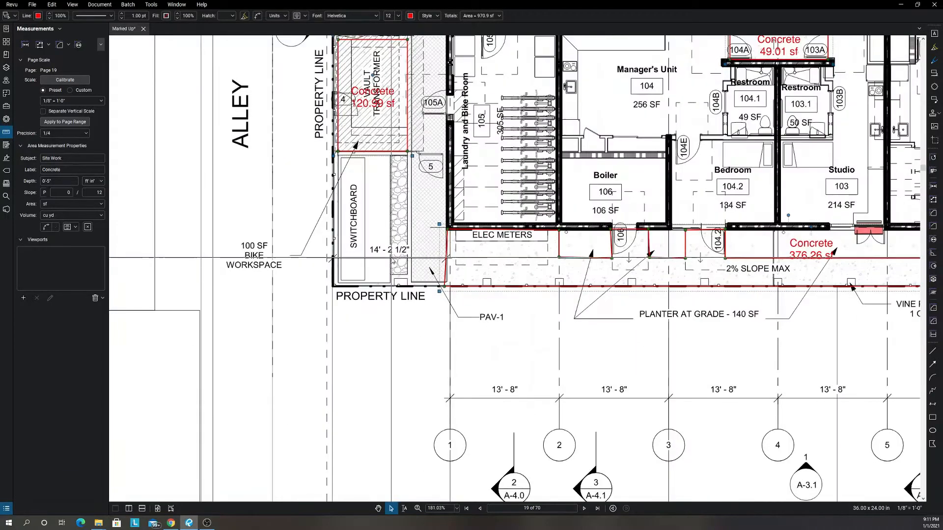
scroll(393, 260, "down", 6)
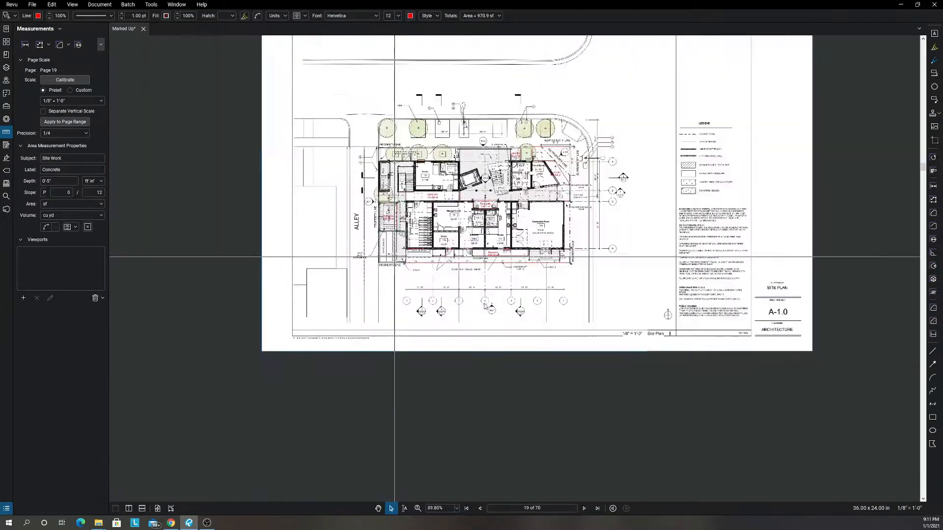
scroll(498, 356, "up", 2)
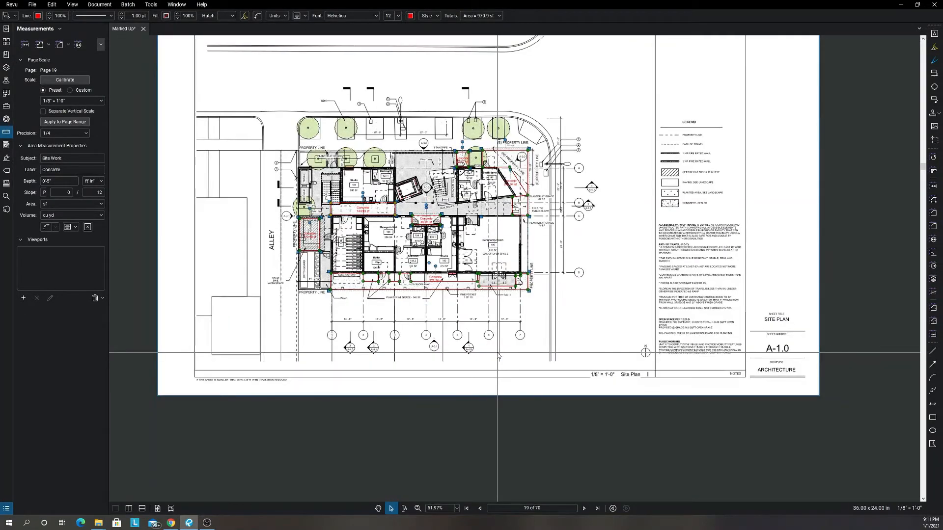
key("Page_Down")
key("Page_Down")
key("Page_Down")
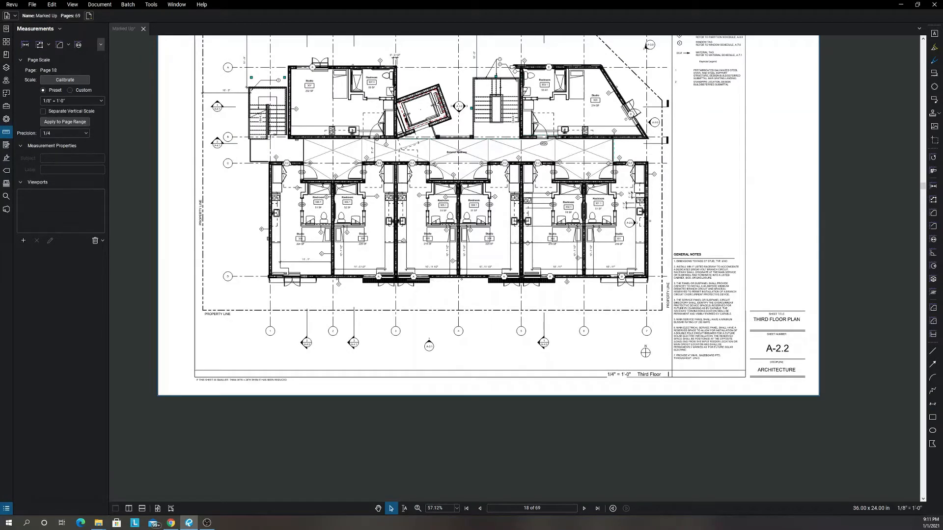
key("Right")
key("Right")
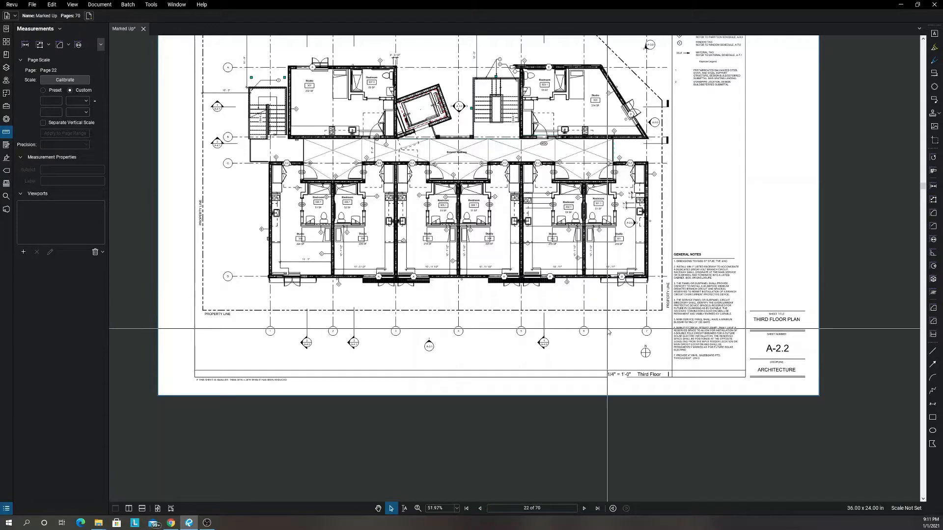
Examine the First Floor Plan on sheet A-2.0, closely around Manager's Unit 104, the restrooms and Studio 103.
scroll(609, 333, "up", 2)
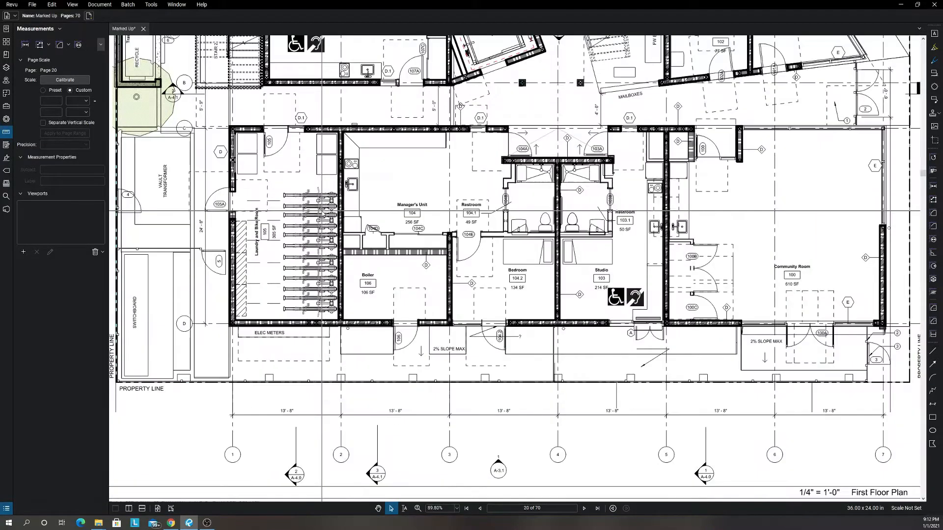
scroll(398, 187, "up", 2)
scroll(398, 187, "up", 2)
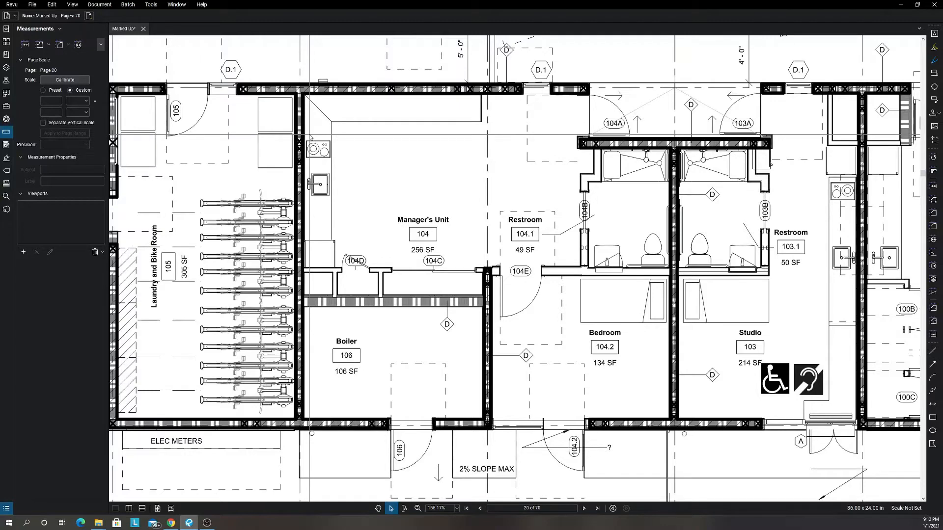
scroll(531, 208, "down", 3)
scroll(574, 222, "up", 4)
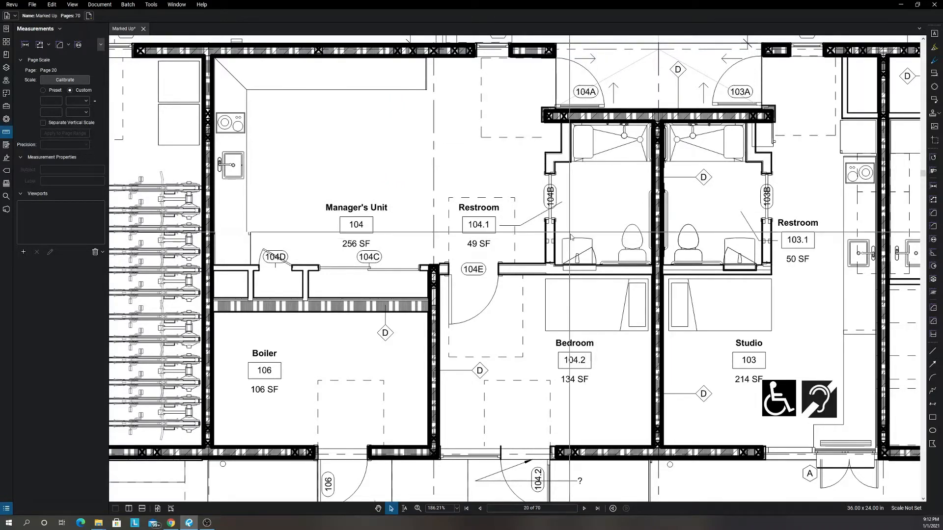
scroll(570, 235, "down", 6)
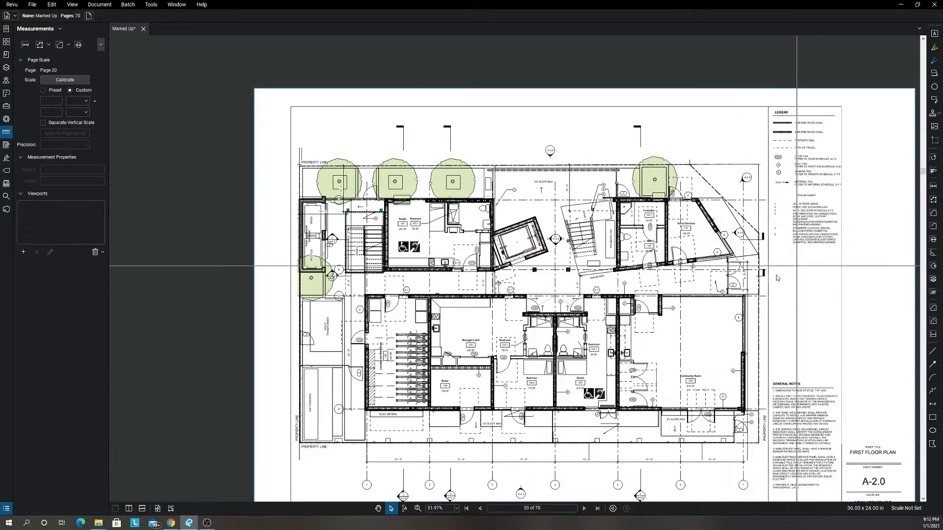
Page through the upper-level plans from Second Floor Plan A-2.1 to Roof Plan A-2.4.
left_click(584, 509)
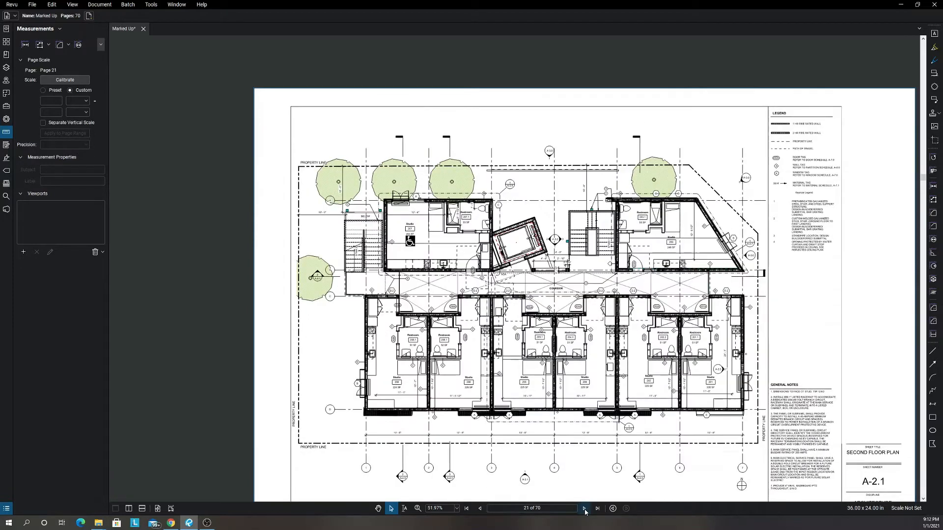
left_click(584, 509)
left_click(585, 509)
left_click(584, 509)
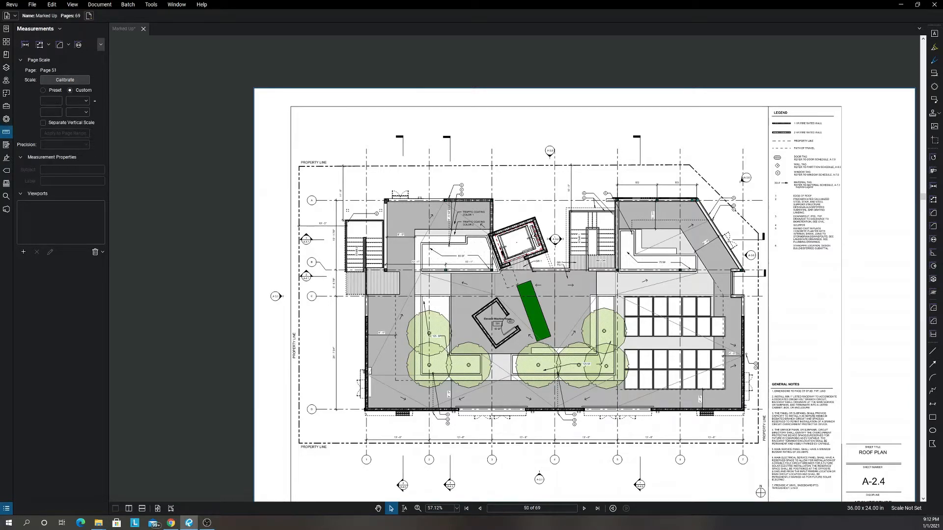
key("Right")
key("Right")
key("Right")
key("Left")
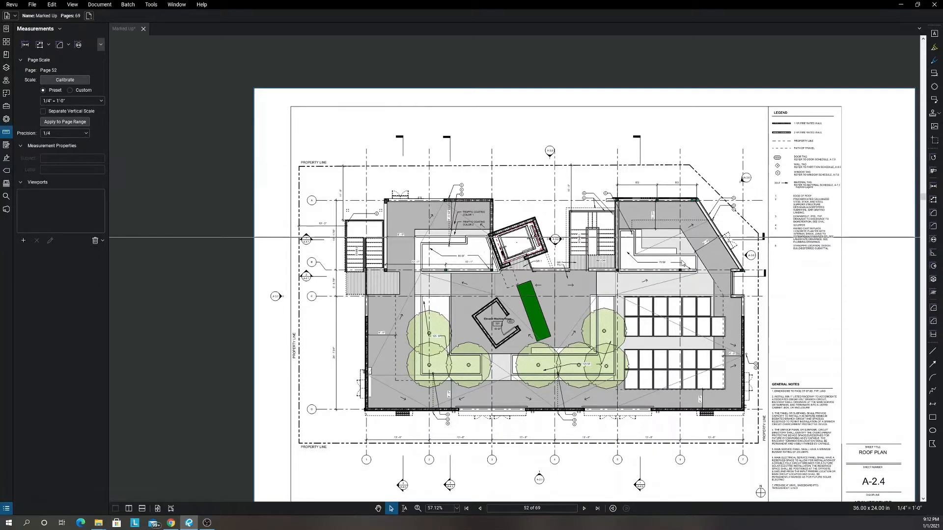
left_click(697, 237)
Compare the Enlarged Unit Plans on sheet A-2.5 for Unit A1 with those on sheet A-2.6 for Unit B.
key("Right")
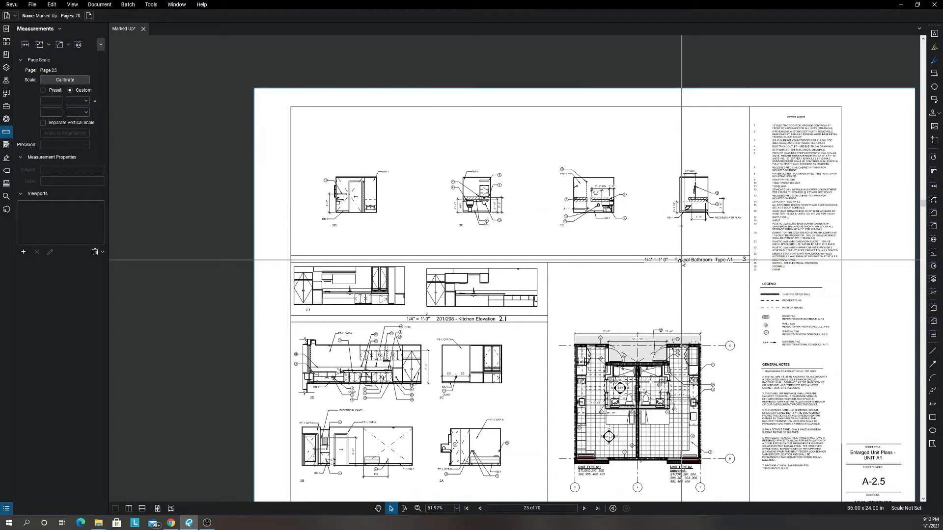
key("Right")
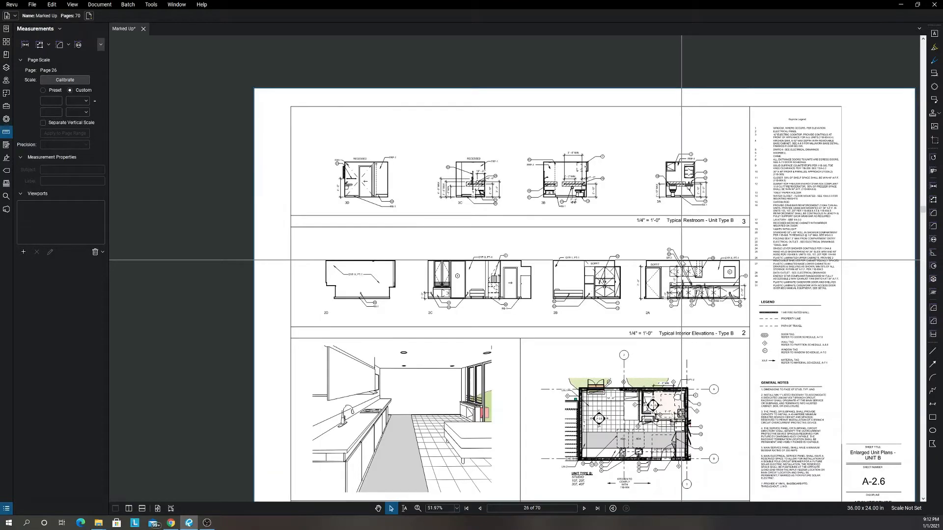
key("Left")
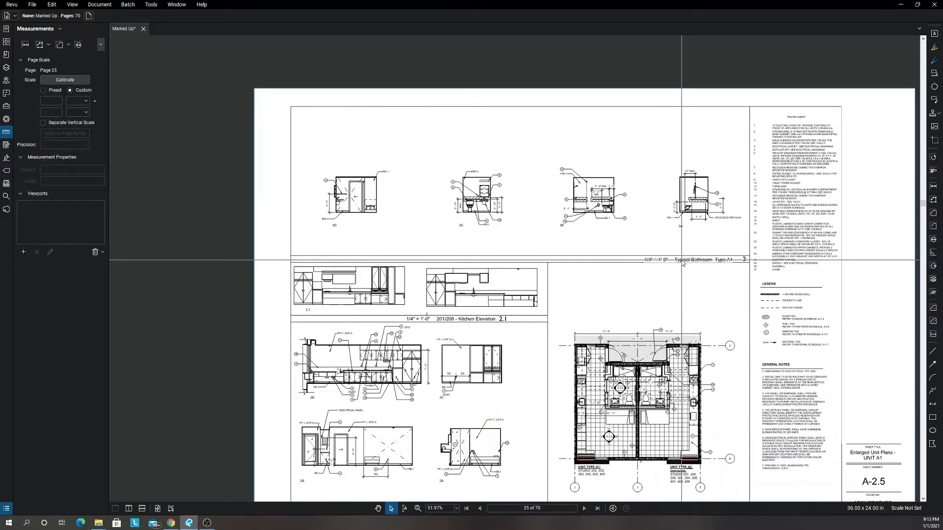
key("Right")
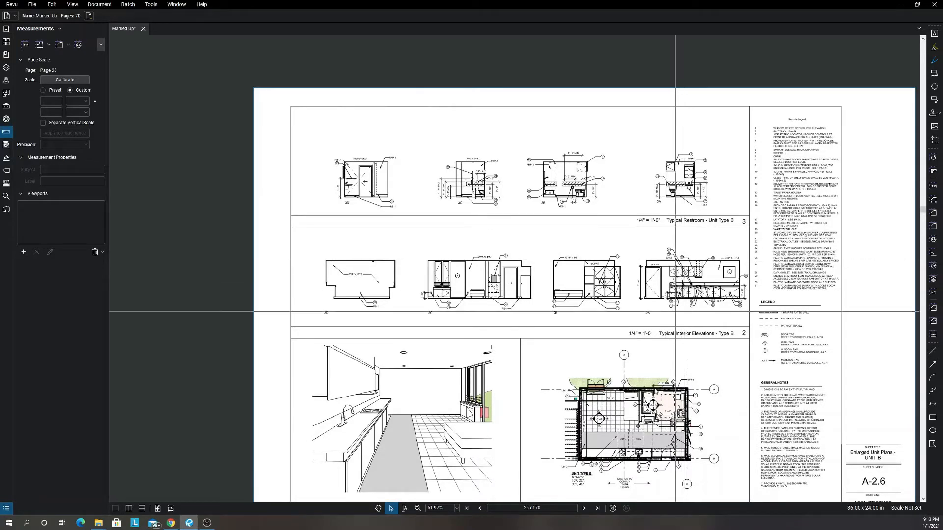
scroll(518, 442, "down", 1)
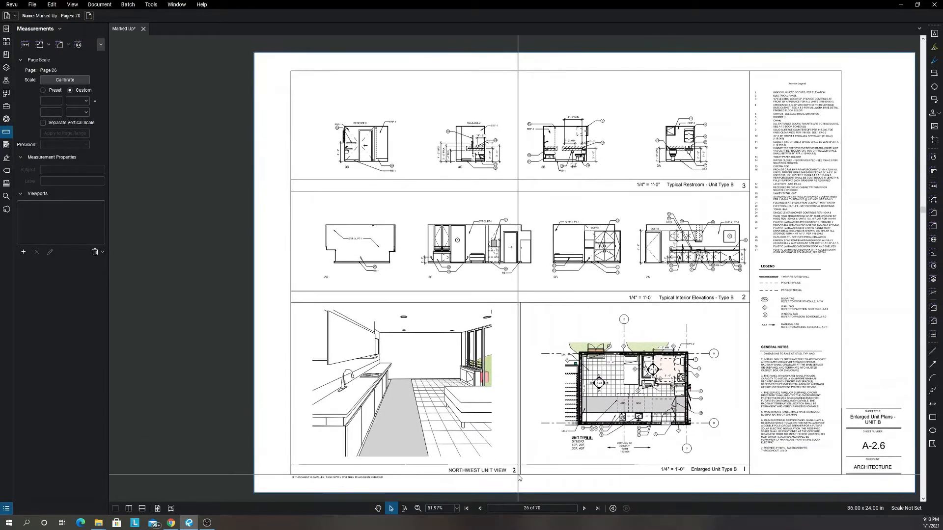
key("Left")
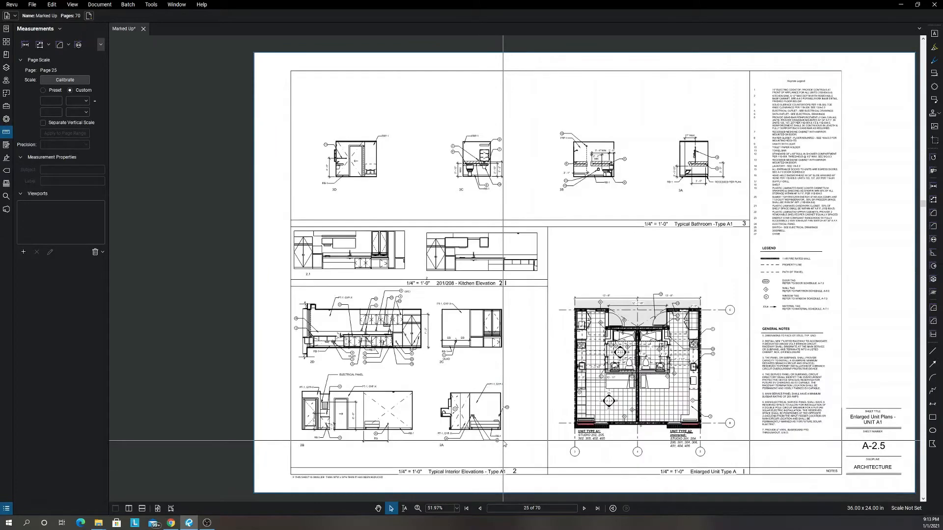
Examine the interior elevations and enlarged plans of unit type A1 on sheet A-2.5 and unit type B on sheet A-2.6.
scroll(503, 440, "up", 3)
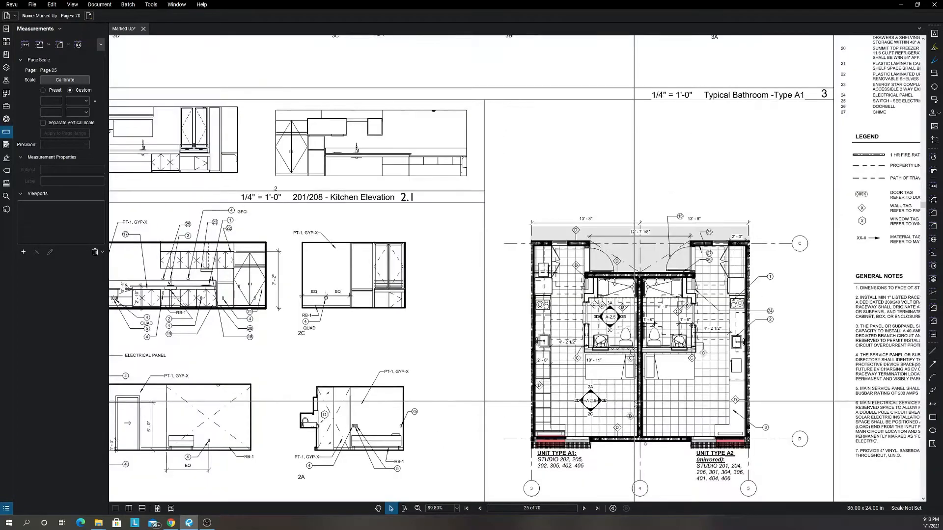
scroll(726, 391, "down", 1)
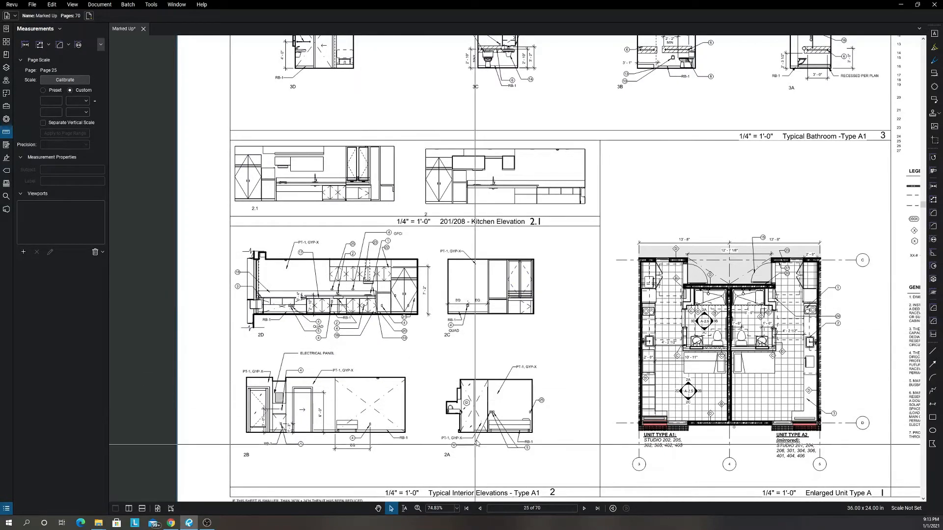
left_click_drag(432, 366, 569, 478)
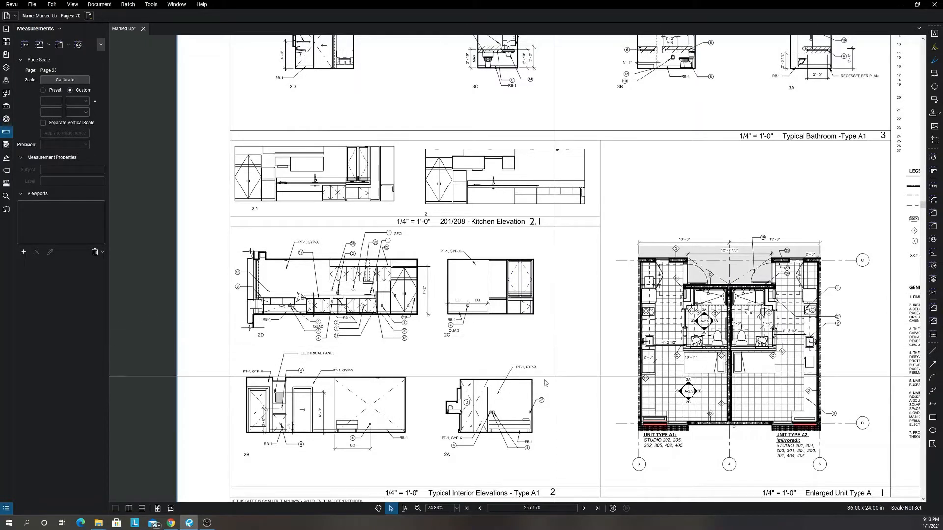
scroll(543, 407, "down", 1)
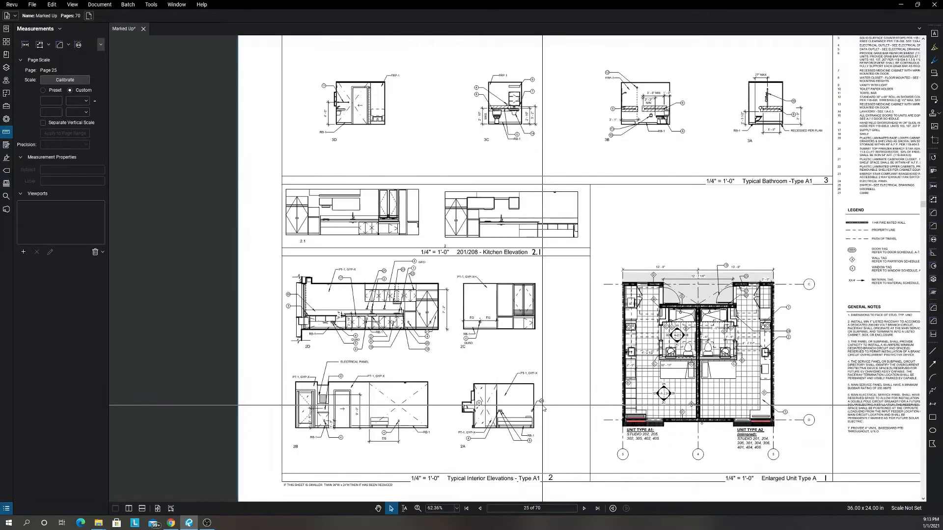
key("Right")
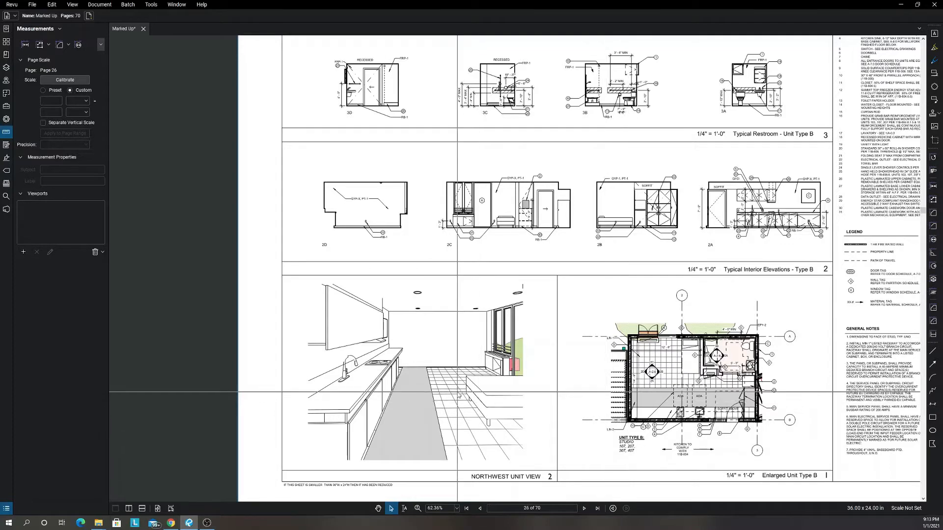
scroll(598, 392, "up", 3)
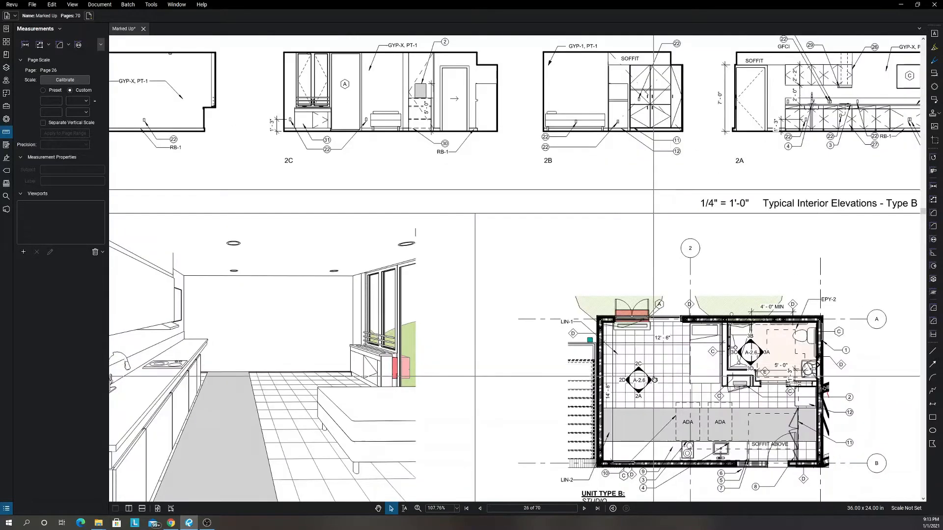
scroll(620, 415, "down", 2)
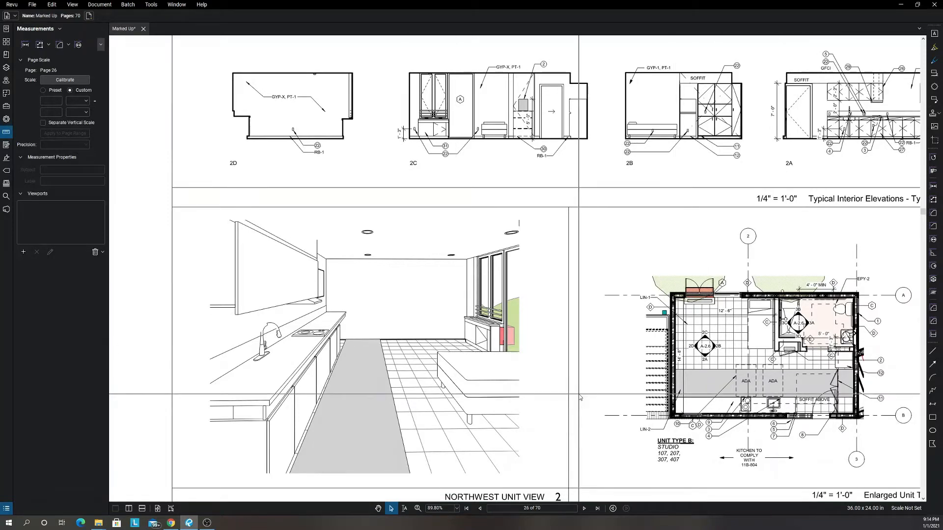
Page ahead to Reflected Ceiling Plan A-2.11, switch to a one-full-page view, and continue to the Elevations on sheet A-3.0.
key("Page_Down")
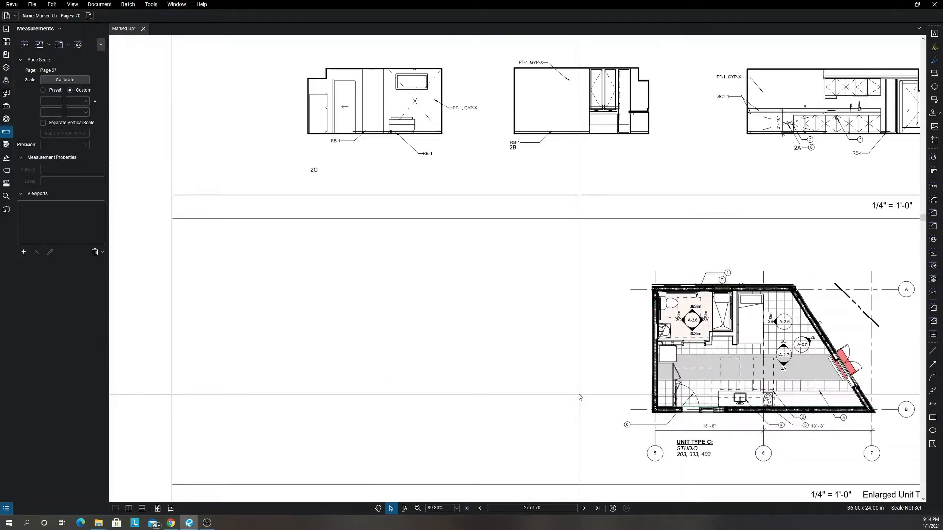
key("Page_Down")
key("Page_Down")
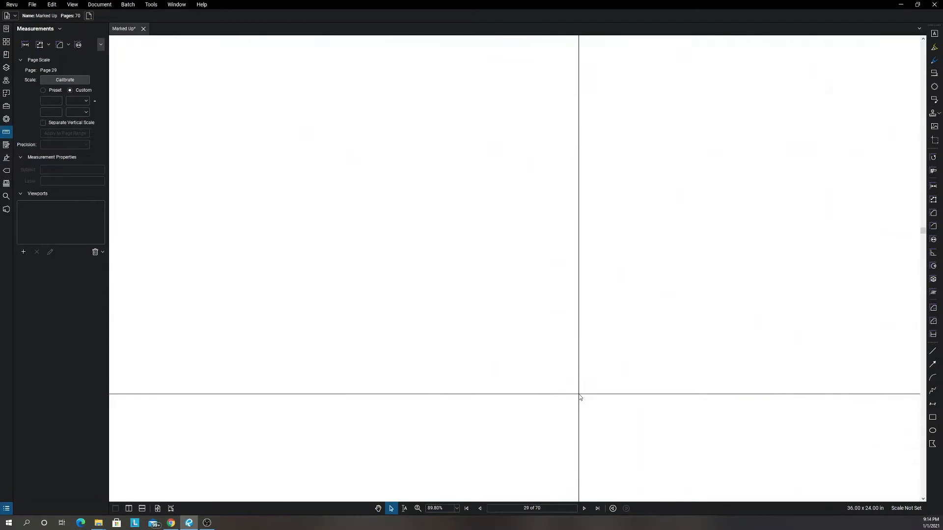
scroll(580, 397, "down", 4)
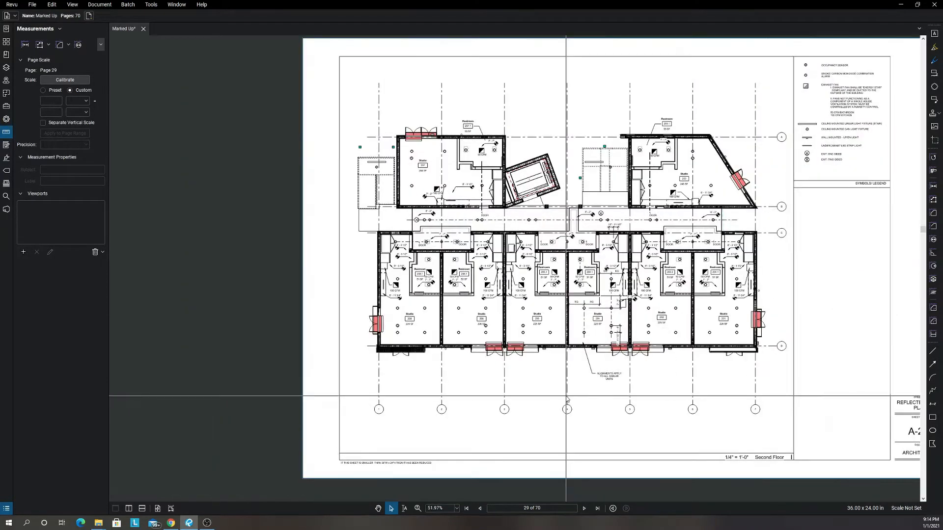
left_click(157, 508)
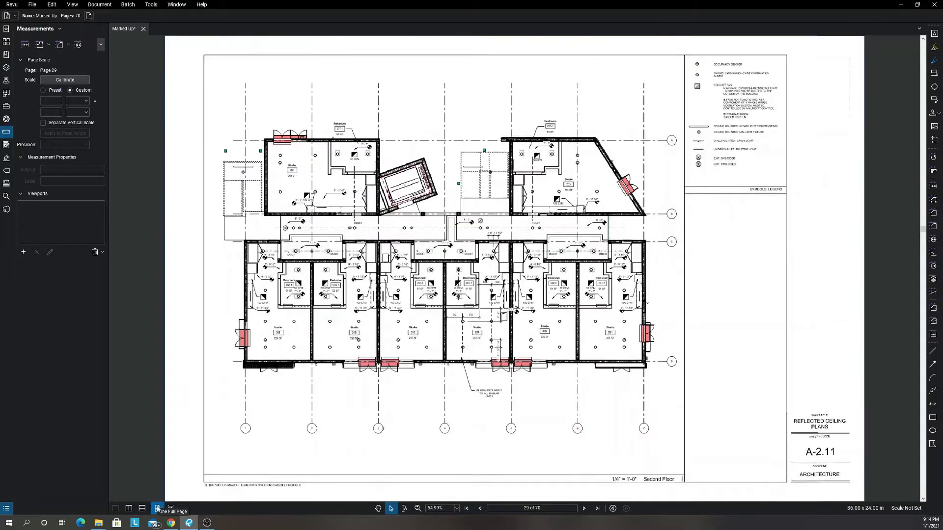
key("Page_Down")
key("Page_Down")
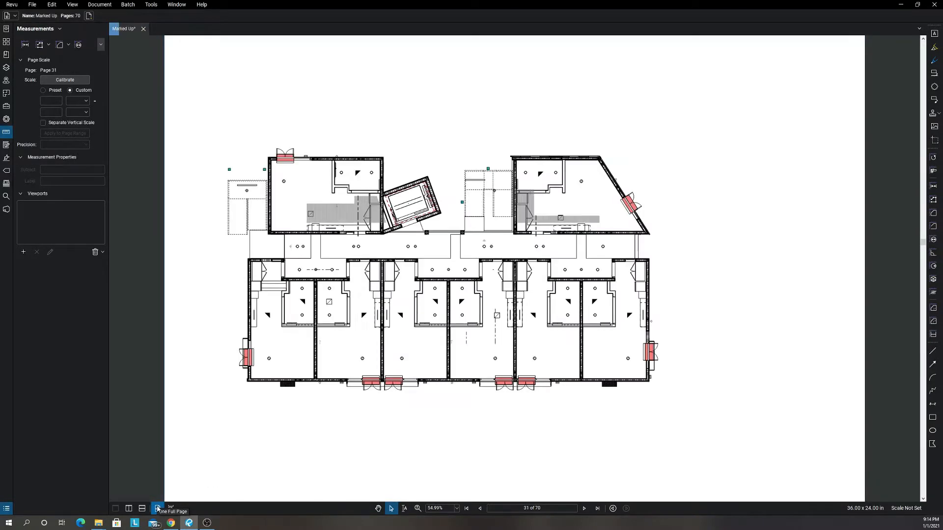
key("Page_Down")
key("Page_Down")
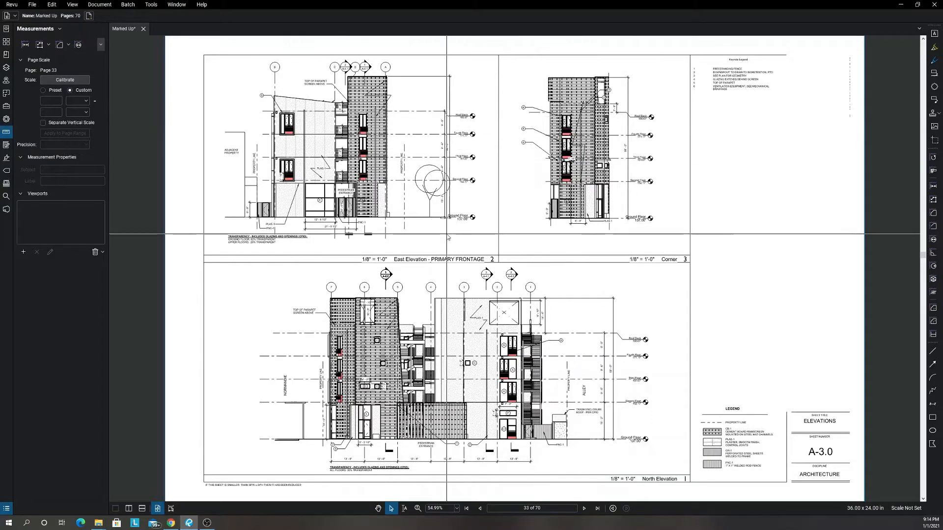
Examine the lower flights of the exterior stair in the West elevation on sheet A-3.1.
key("Right")
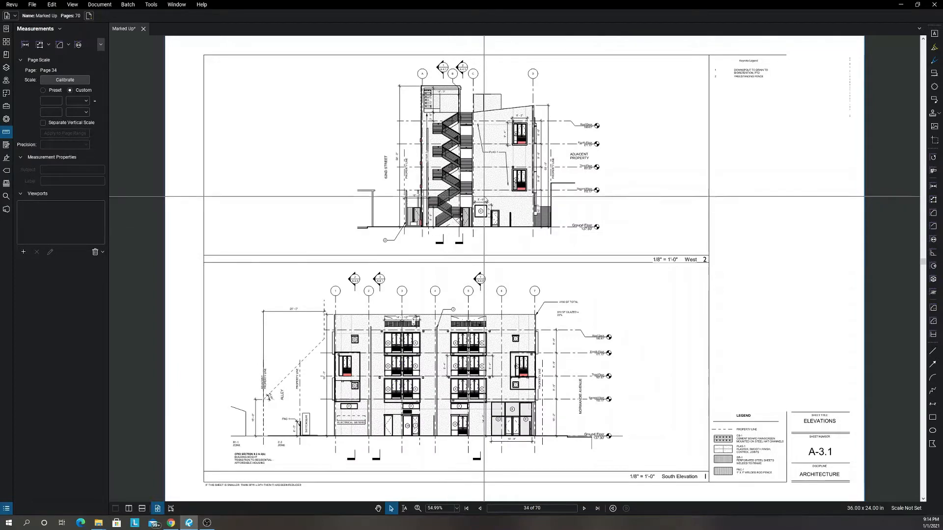
scroll(448, 185, "up", 3)
scroll(452, 208, "up", 3)
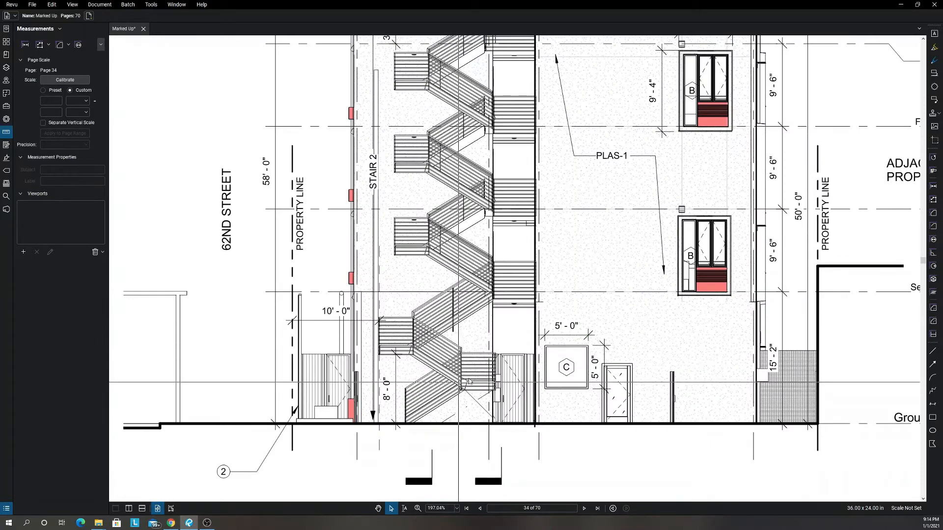
scroll(436, 364, "up", 3)
scroll(436, 363, "up", 3)
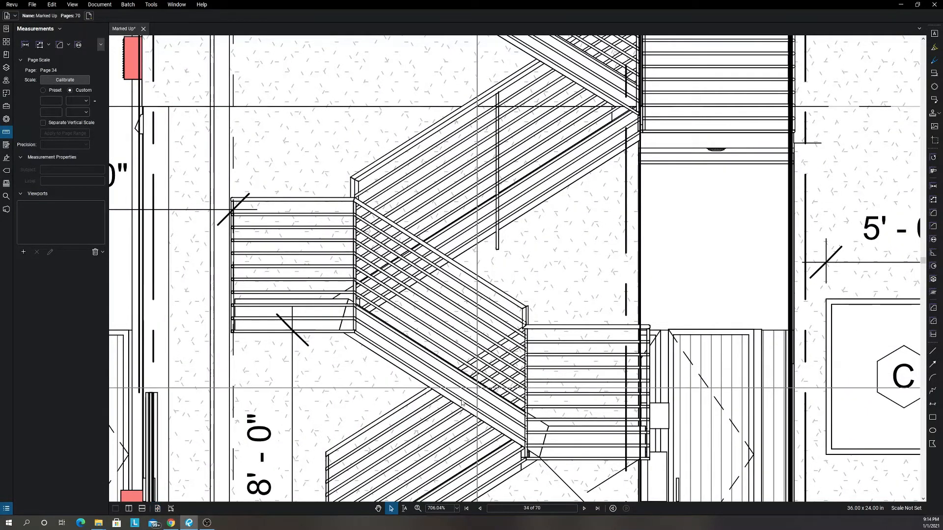
scroll(445, 374, "down", 3)
left_click_drag(408, 450, 416, 378)
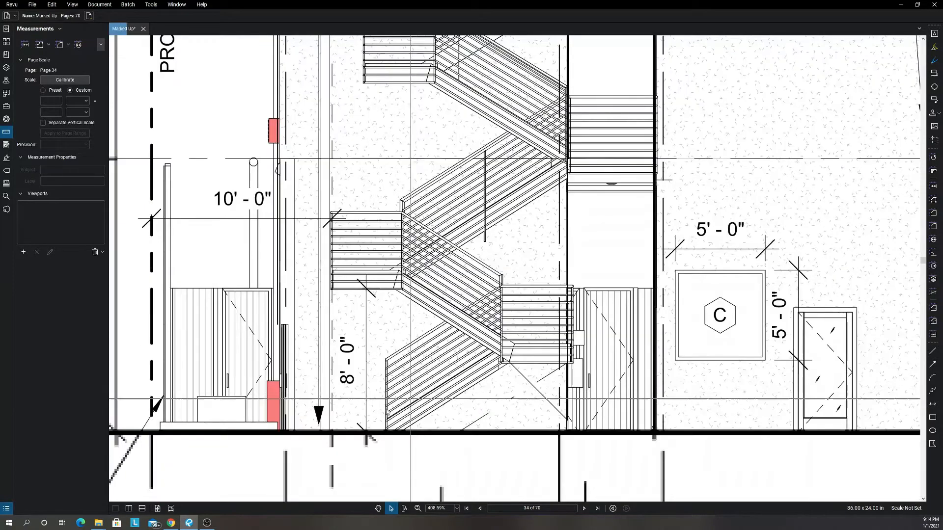
Examine the exterior stair flights, landings and surrounding facade of the West elevation on sheet A-3.1.
scroll(409, 384, "up", 3)
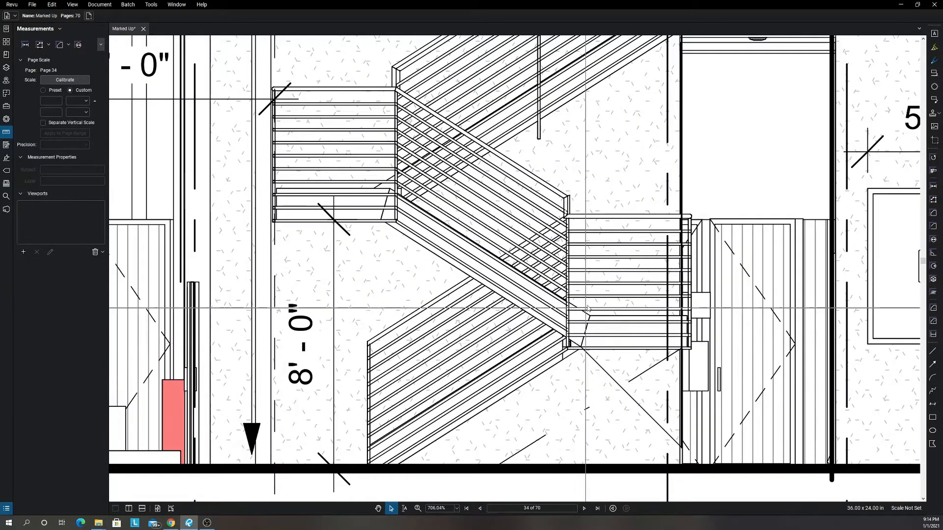
scroll(648, 258, "down", 3)
left_click_drag(646, 254, 574, 322)
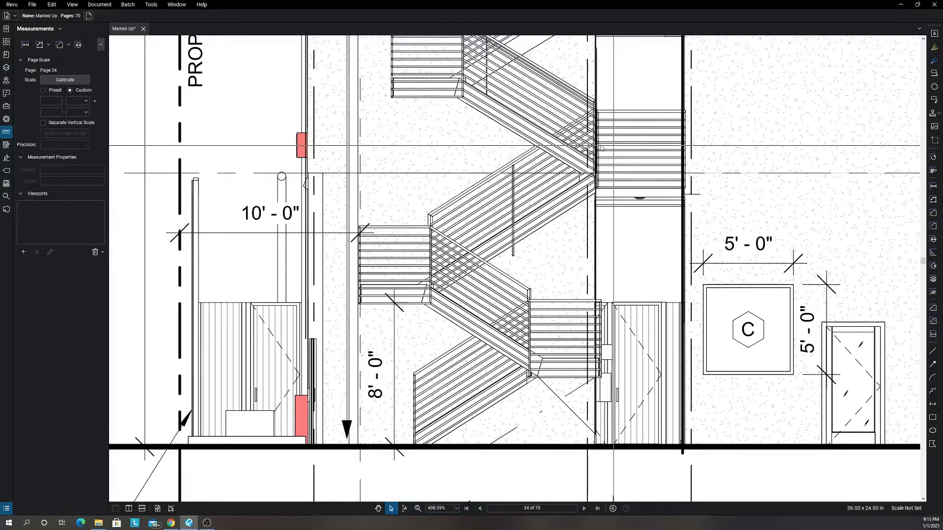
scroll(606, 257, "down", 5)
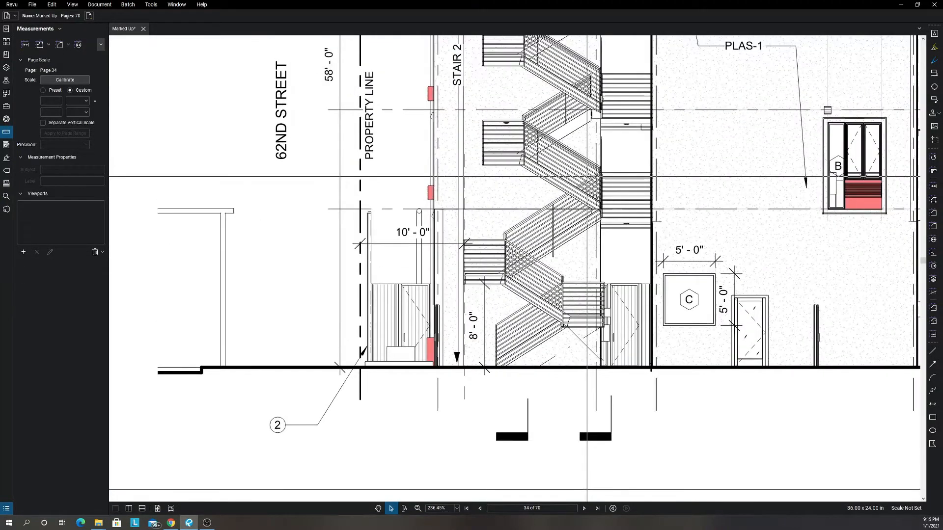
scroll(586, 176, "down", 3)
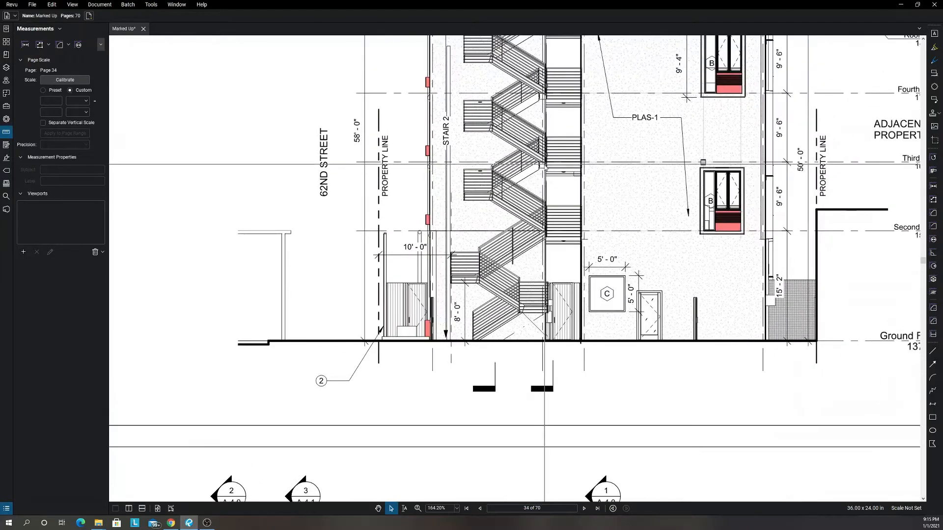
scroll(544, 165, "down", 3)
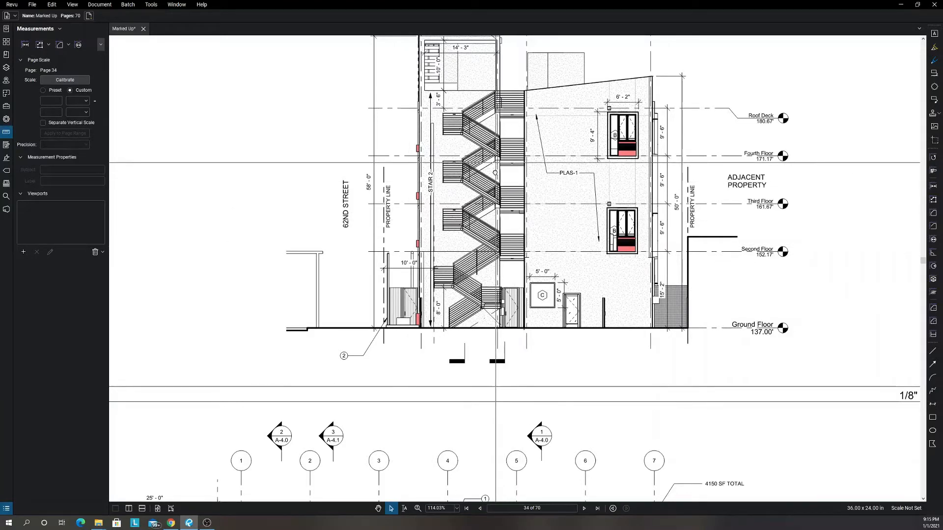
scroll(478, 178, "up", 4)
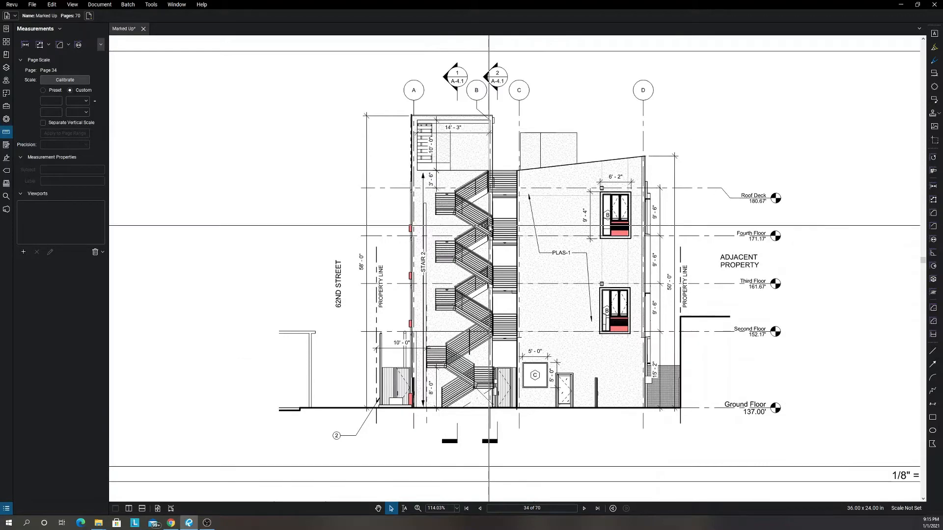
scroll(477, 324, "down", 3)
scroll(477, 324, "down", 2)
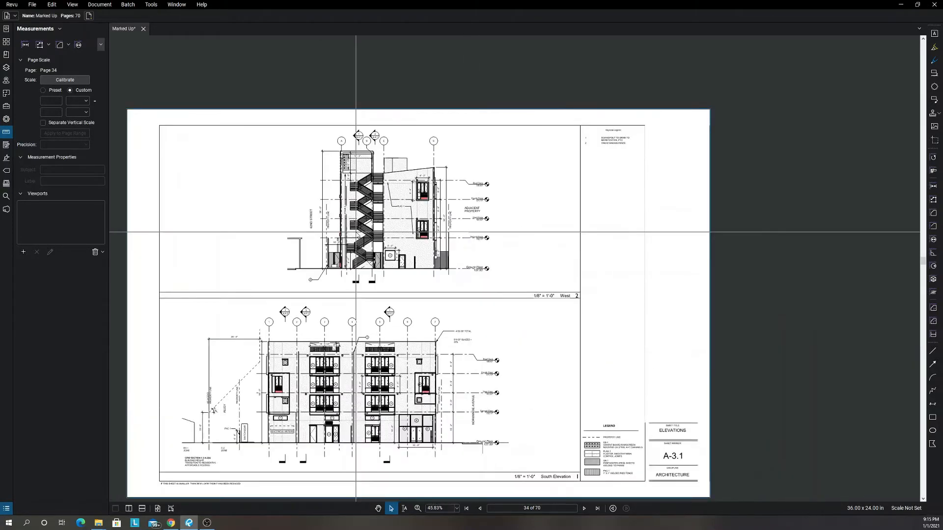
Go to Elevations sheet A-3.2 and examine the Courtyard East elevation and the lower stair flights of the opposite courtyard elevation.
key("Page_Down")
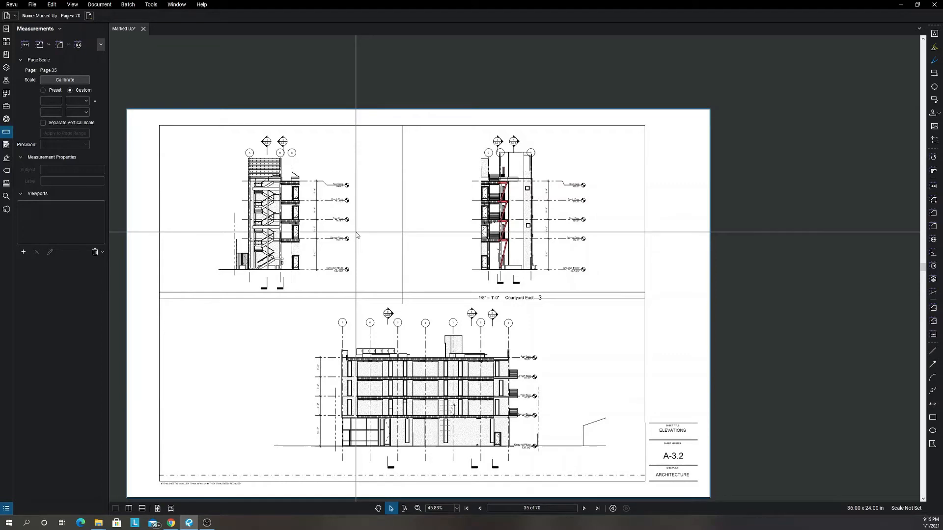
scroll(454, 227, "up", 7)
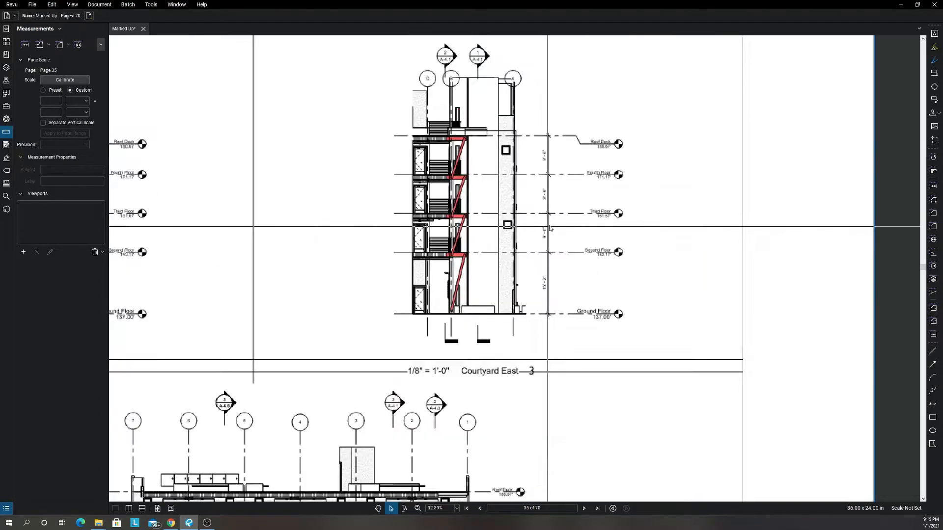
left_click_drag(416, 269, 468, 272)
scroll(360, 304, "down", 7)
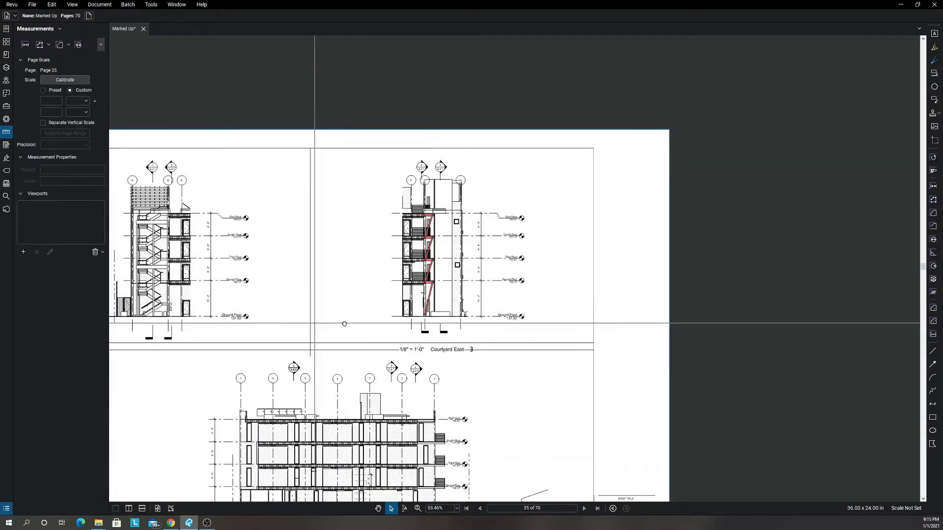
scroll(327, 278, "up", 7)
scroll(327, 277, "down", 6)
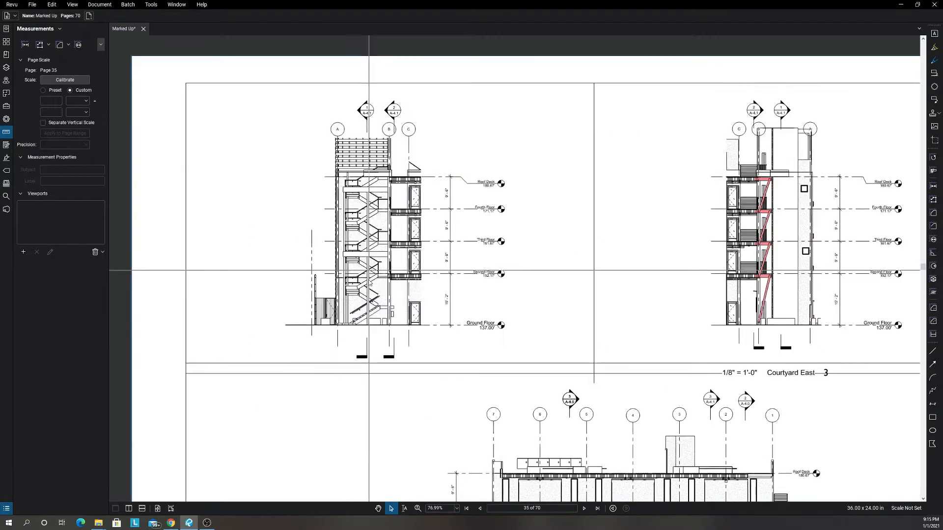
scroll(365, 321, "up", 5)
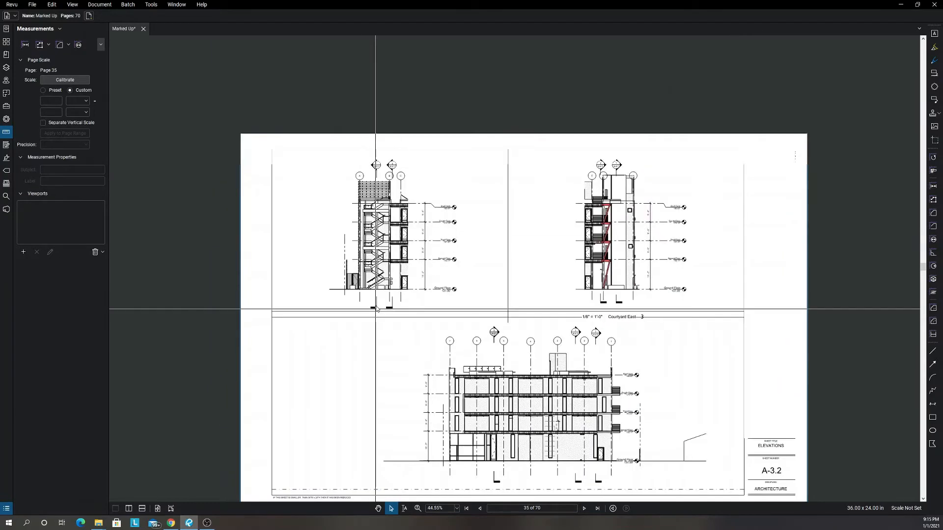
scroll(356, 381, "up", 6)
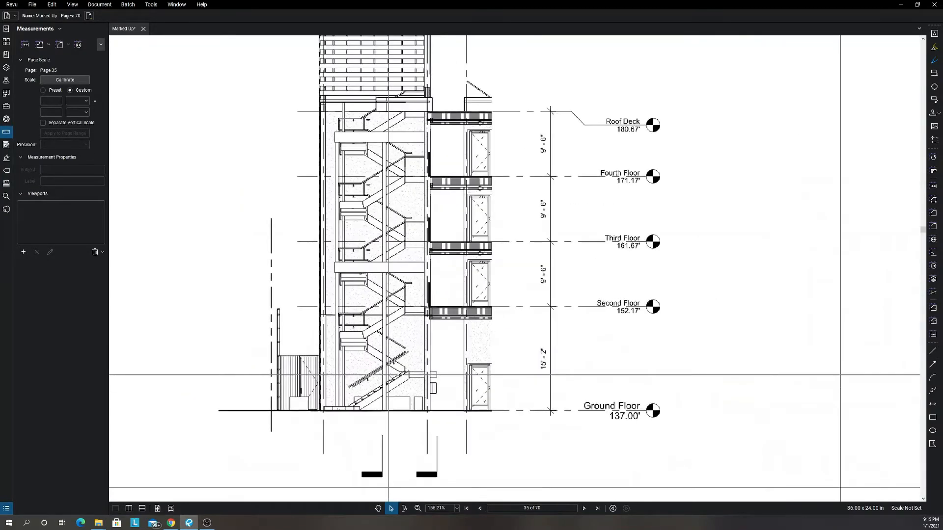
scroll(319, 461, "up", 2)
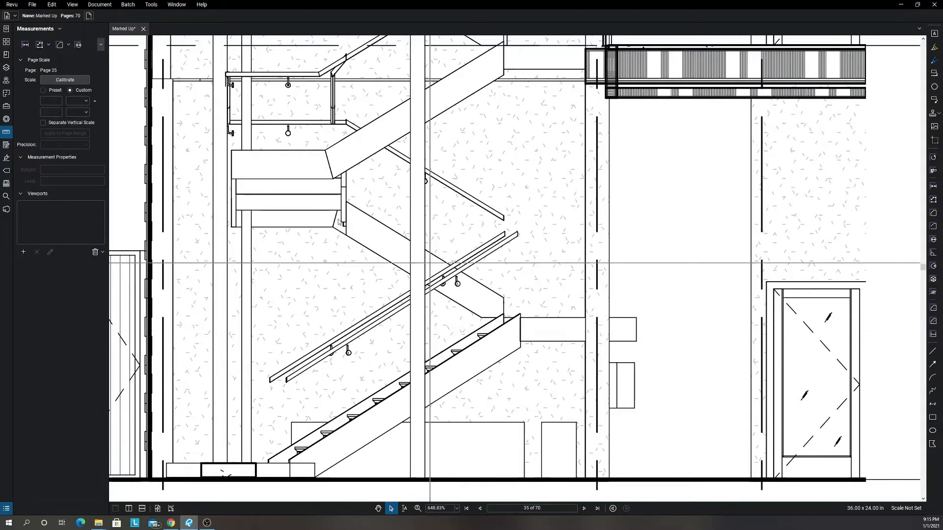
scroll(332, 225, "down", 8)
scroll(330, 227, "down", 5)
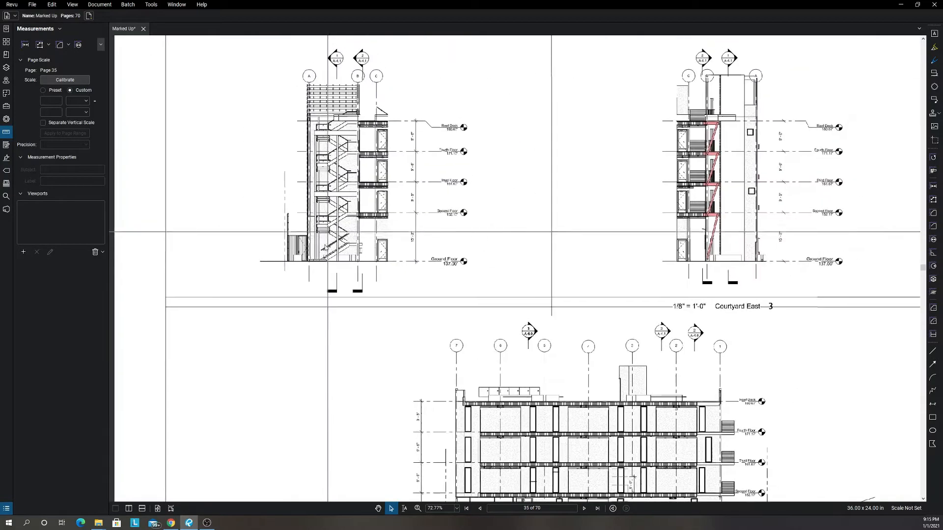
Page through the Building Sections on sheets A-4.0 and A-4.1, and return to sheet A-4.0.
key("Page_Down")
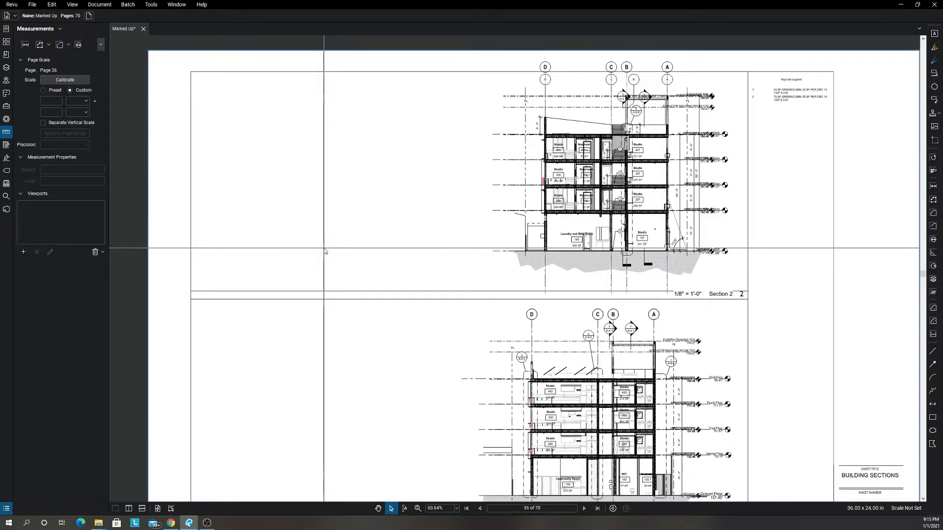
key("Page_Down")
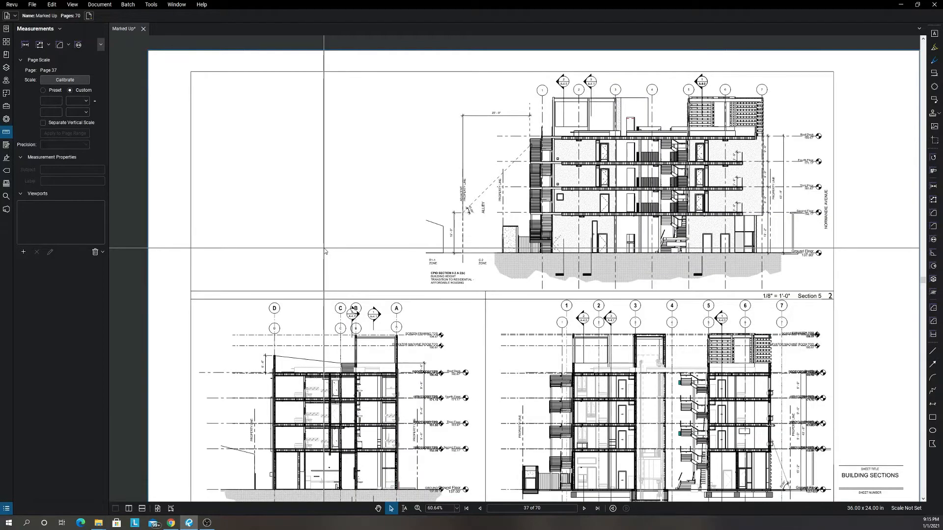
scroll(395, 265, "down", 1)
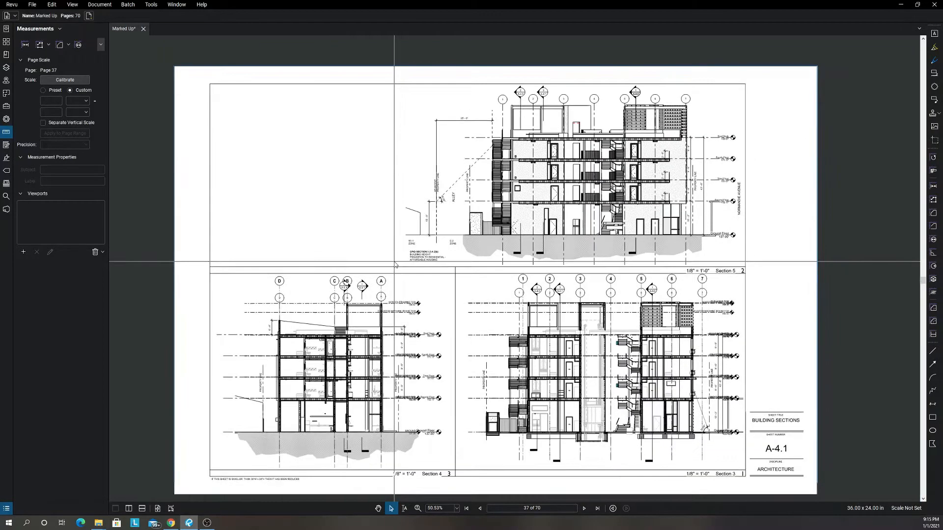
key("Page_Up")
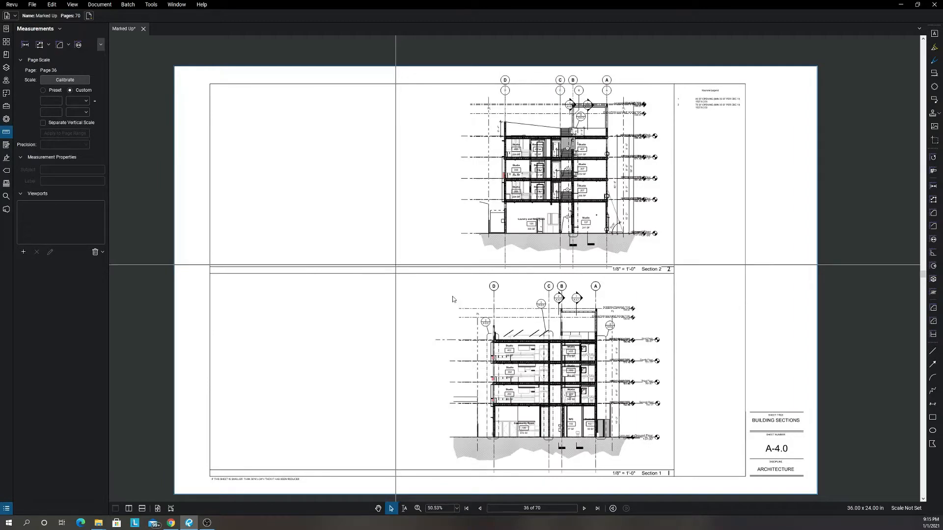
Examine Section 1 on sheet A-4.0, from Community Room 100 and W/C 102 up through the stacked studios.
scroll(572, 376, "up", 5)
left_click_drag(575, 379, 631, 322)
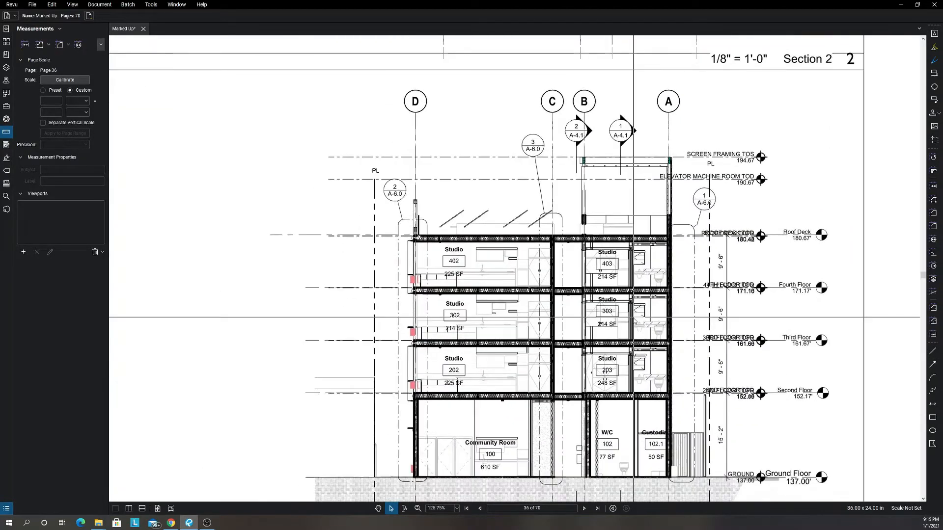
left_click_drag(611, 388, 618, 355)
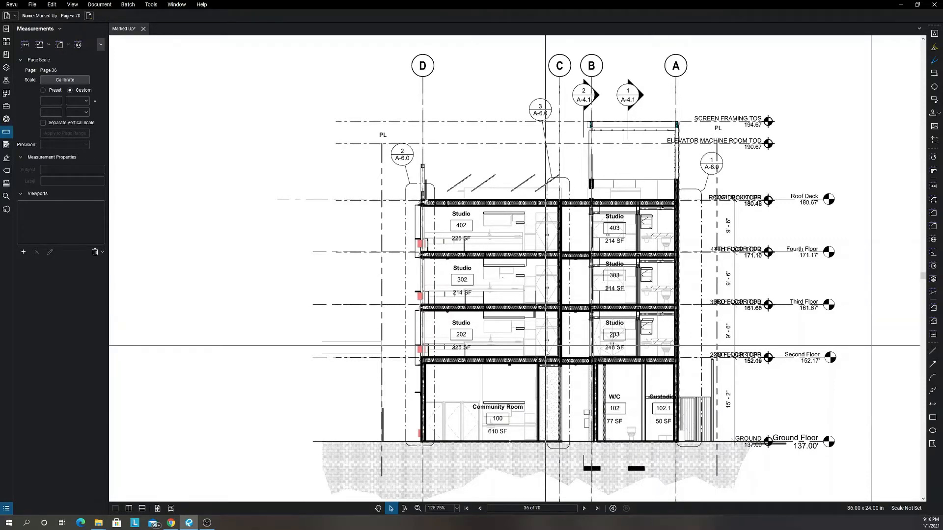
scroll(546, 351, "up", 3)
scroll(539, 426, "down", 2)
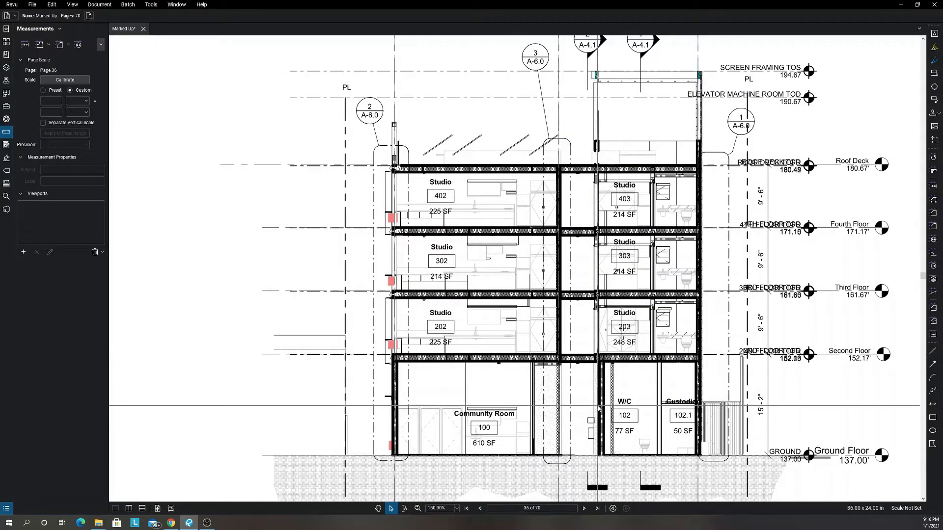
scroll(599, 406, "up", 3)
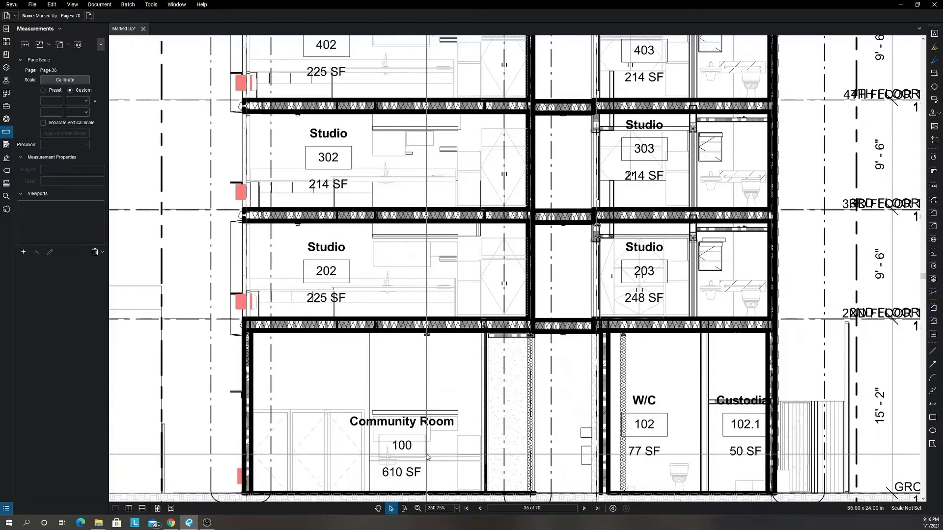
scroll(427, 456, "down", 1)
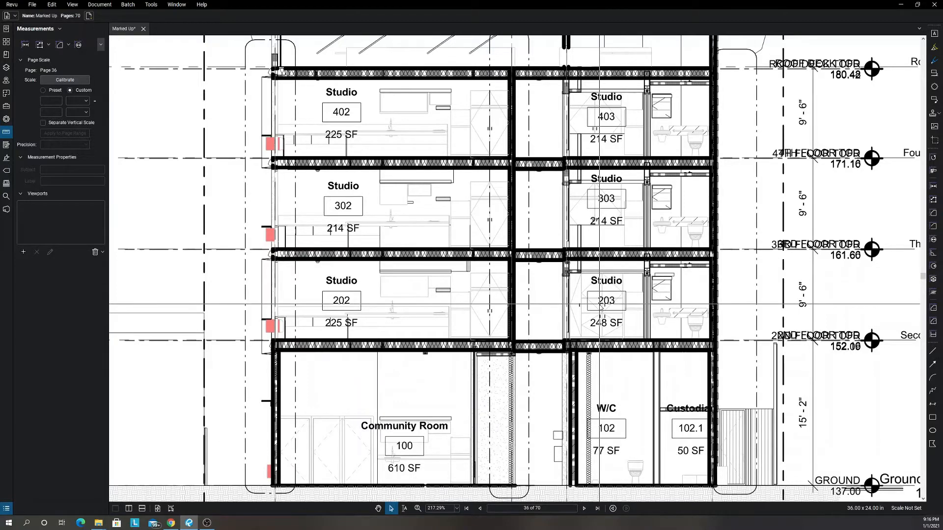
scroll(496, 209, "down", 3)
scroll(474, 180, "down", 5)
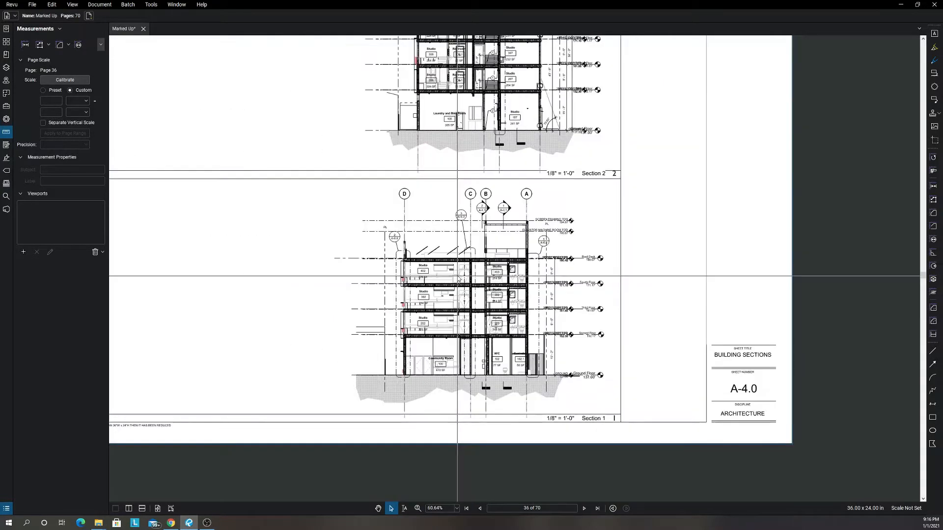
Examine Section 2 on sheet A-4.0, including the Laundry and Bike Room, the studios and the stair openings.
scroll(457, 276, "up", 2)
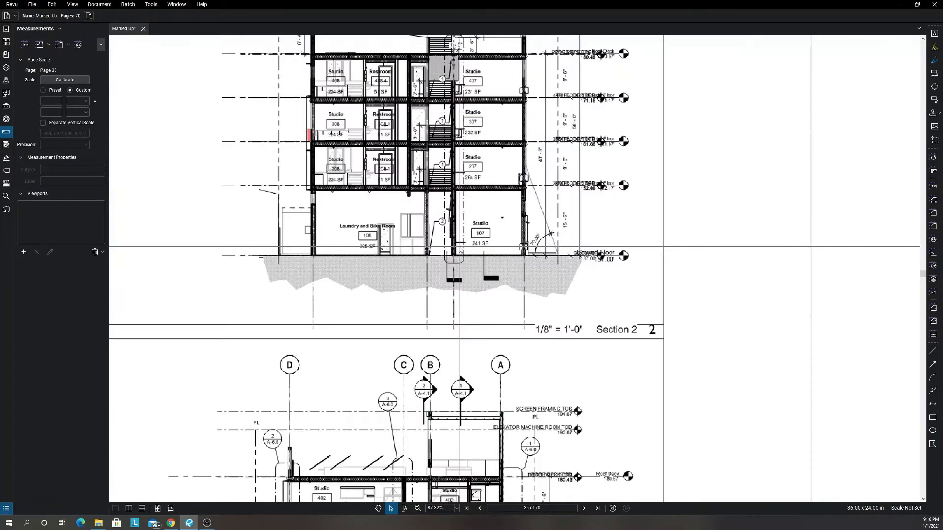
scroll(459, 251, "up", 1)
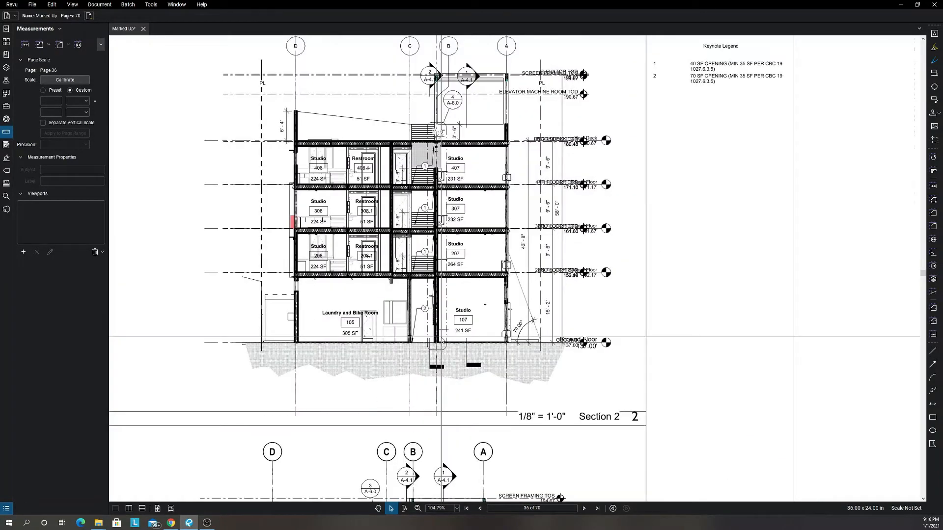
scroll(304, 287, "up", 2)
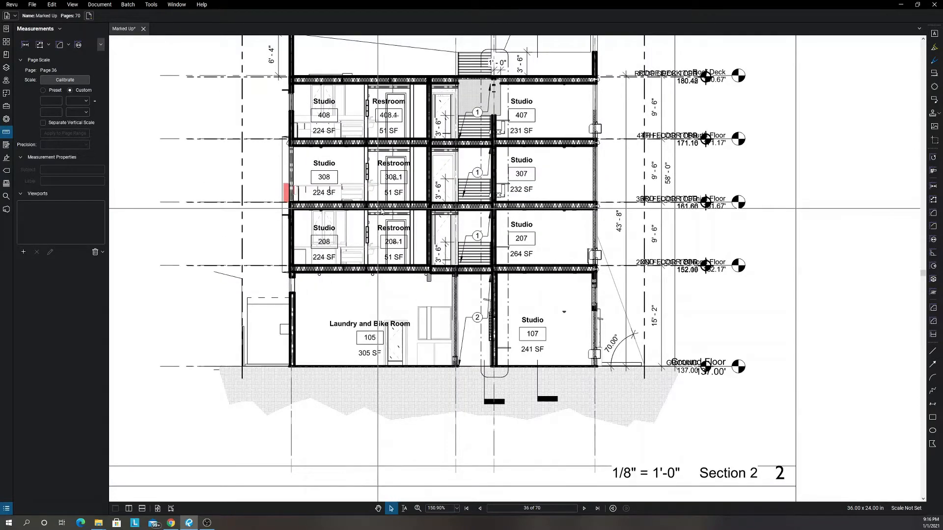
scroll(376, 172, "down", 4)
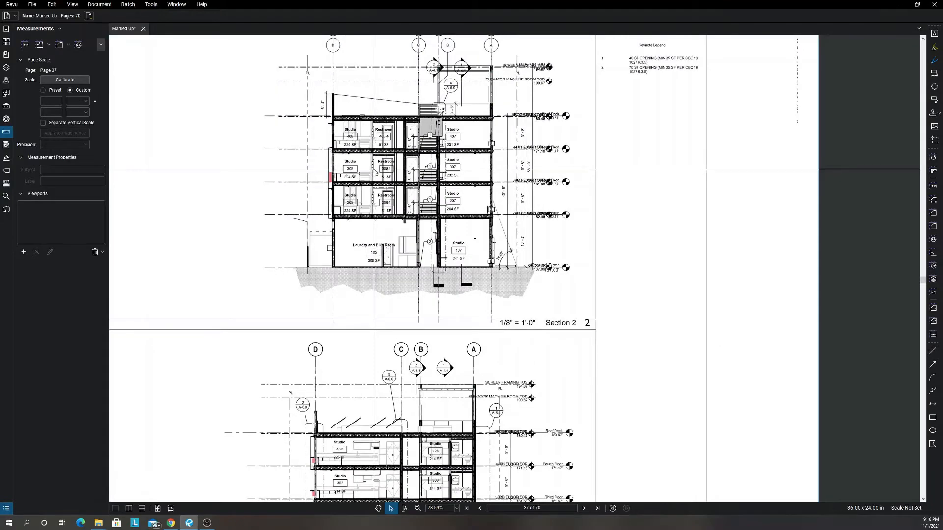
Examine the floor framing and the ground-floor stair in Section 5 on Building Sections sheet A-4.1.
scroll(376, 172, "right", 5)
scroll(375, 171, "down", 2)
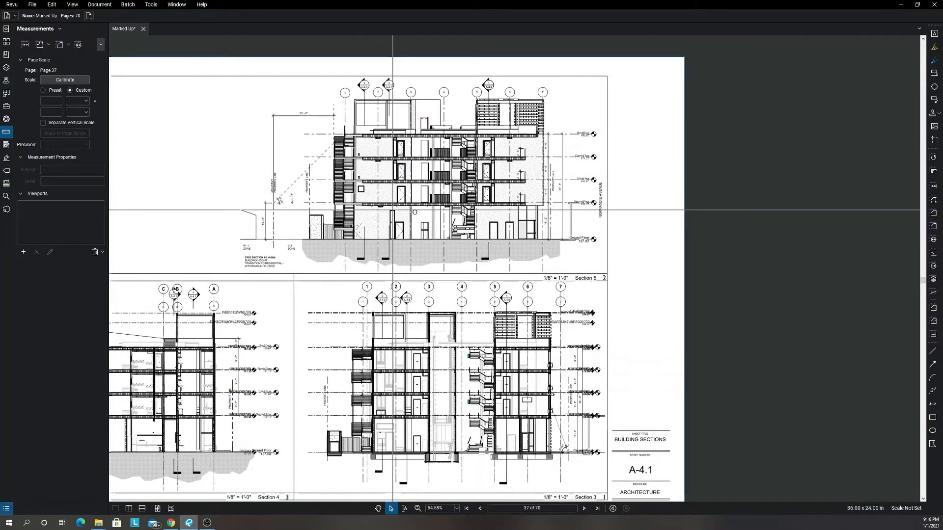
scroll(437, 217, "up", 6)
scroll(468, 192, "up", 3)
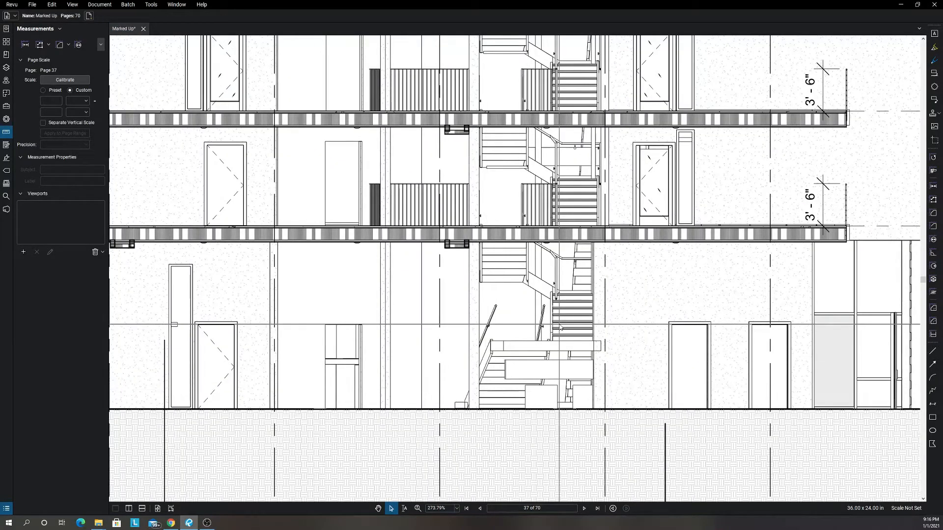
scroll(560, 327, "down", 3)
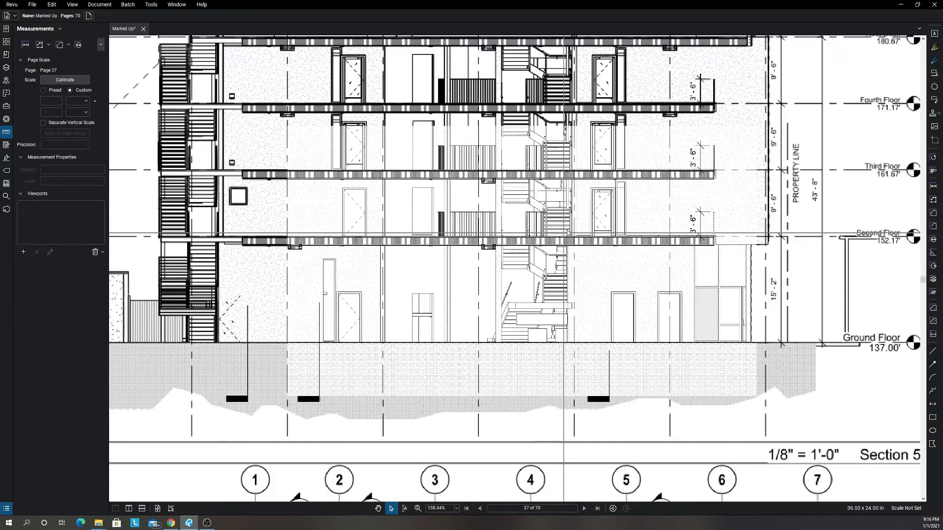
scroll(565, 235, "down", 6)
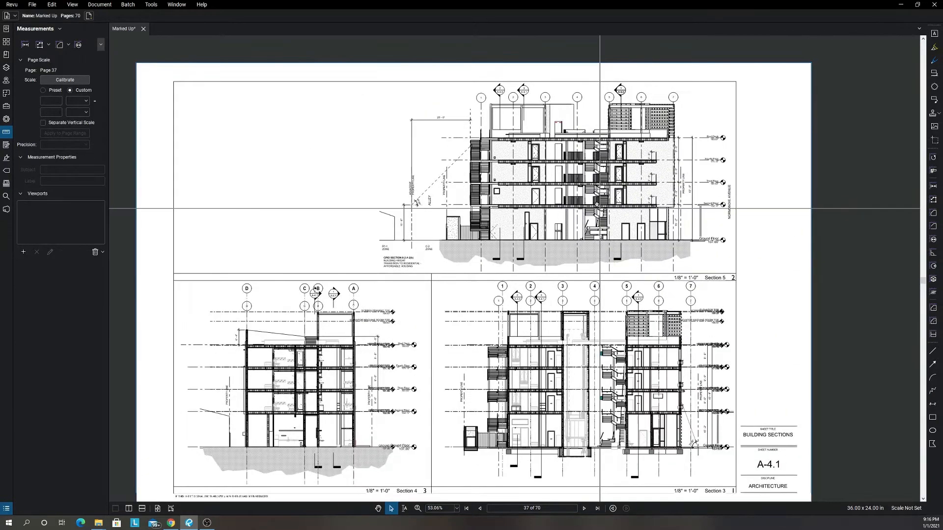
Go to Door & Window Schedule sheet A-7.0 and examine the Door Schedule, starting with the gates and door 6 in the first table.
key("Page_Down")
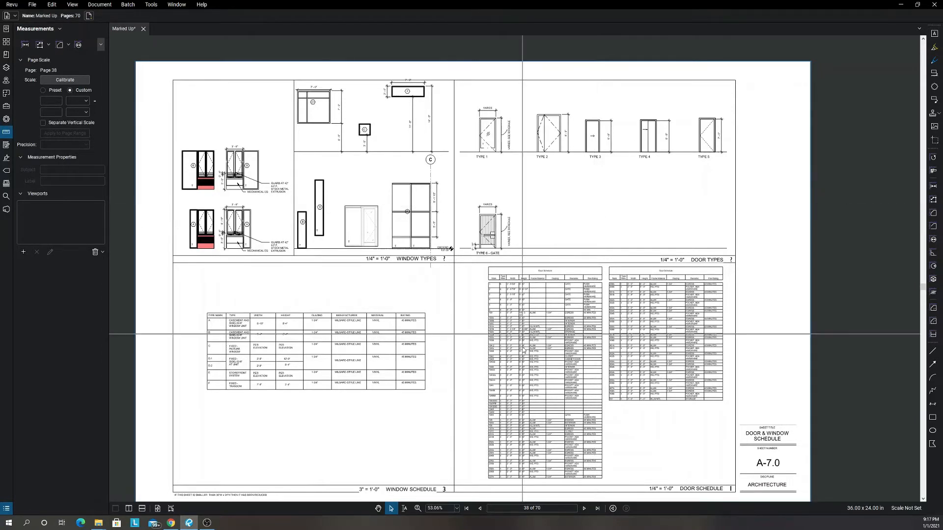
scroll(497, 339, "up", 7)
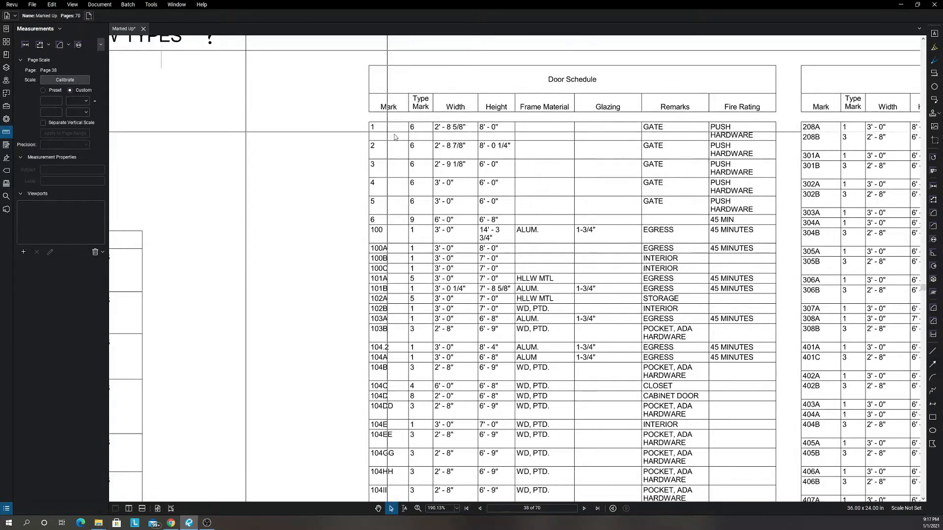
left_click_drag(368, 116, 775, 230)
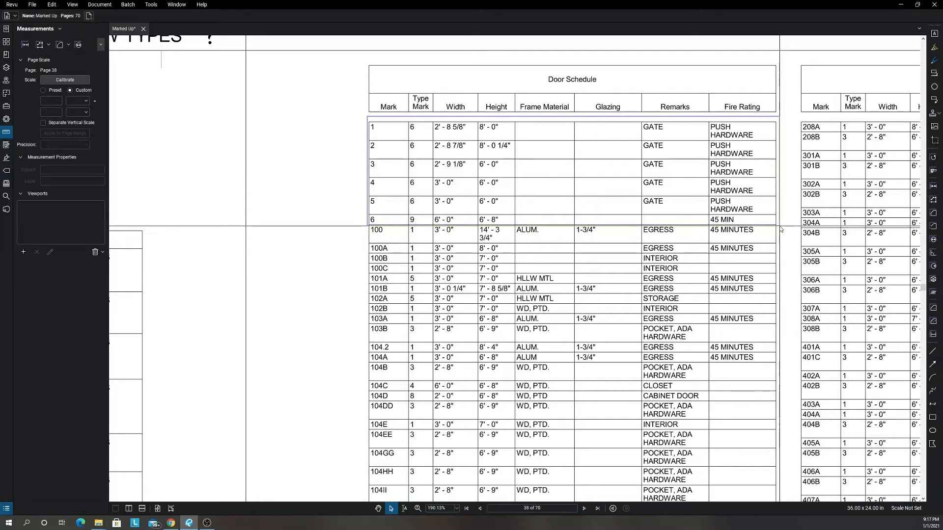
left_click_drag(779, 226, 783, 227)
scroll(421, 243, "down", 2)
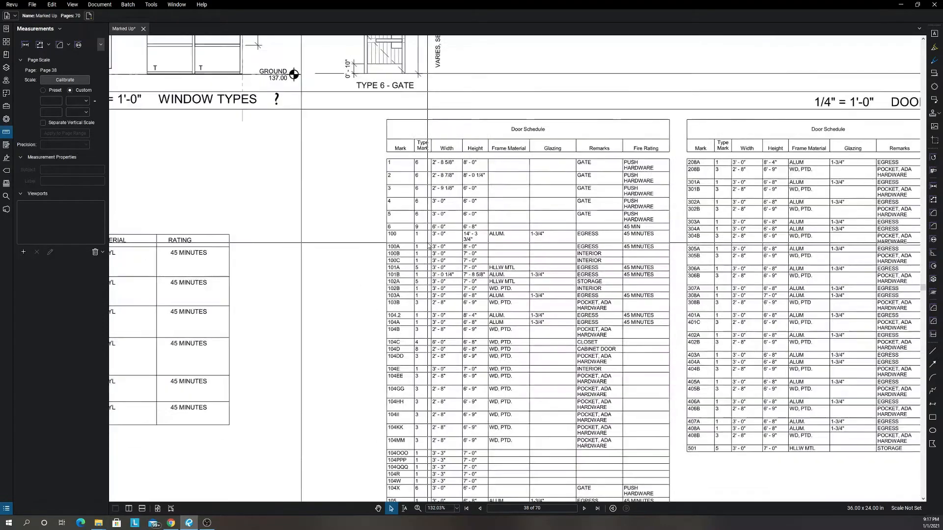
left_click_drag(421, 243, 414, 155)
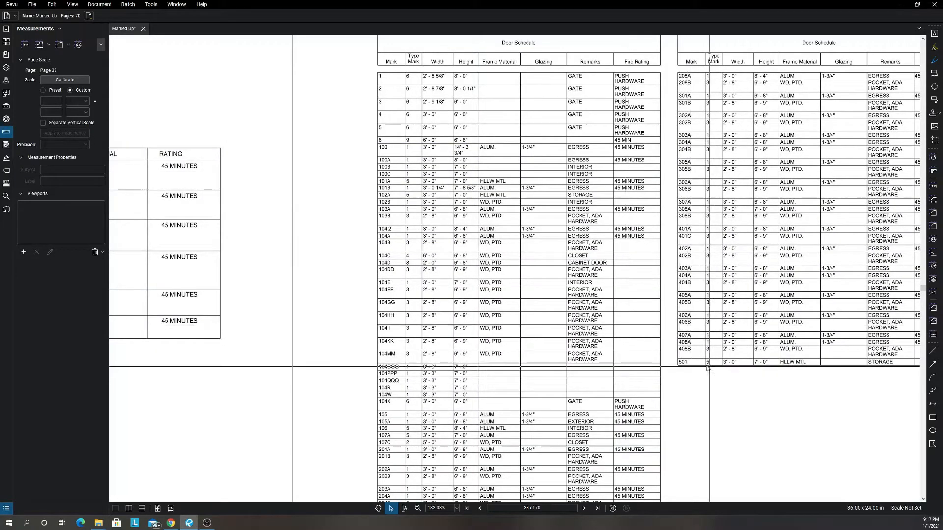
Examine the second Door Schedule table on sheet A-7.0 down to the row for storage door 501.
scroll(855, 368, "down", 3)
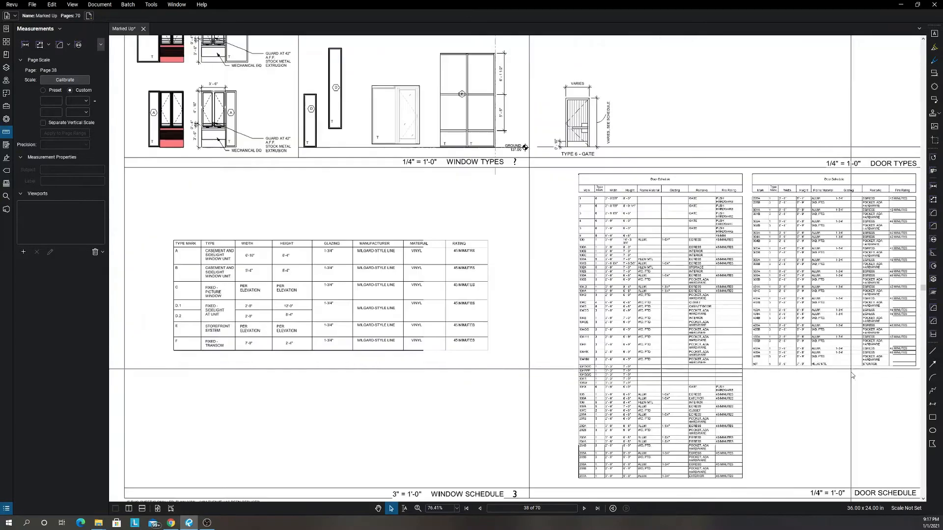
left_click_drag(812, 373, 690, 333)
scroll(761, 332, "up", 4)
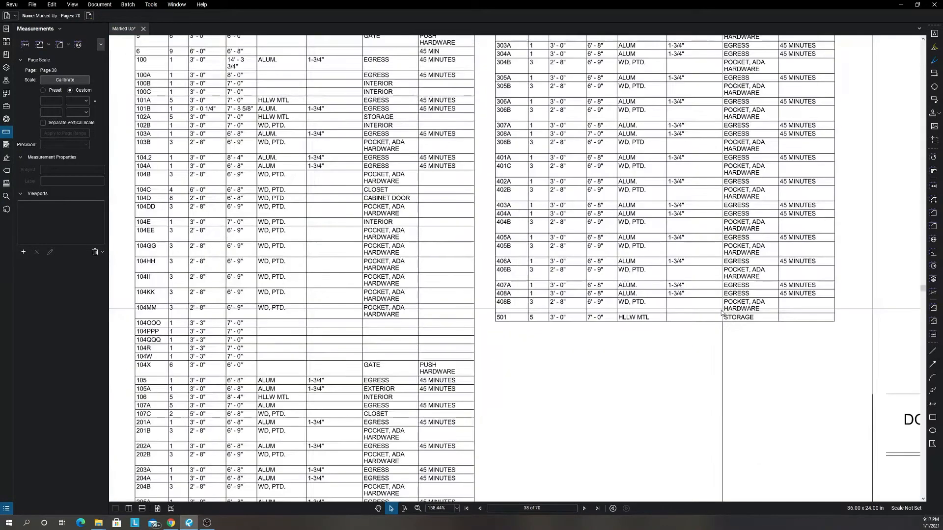
left_click_drag(500, 313, 845, 322)
scroll(846, 324, "down", 5)
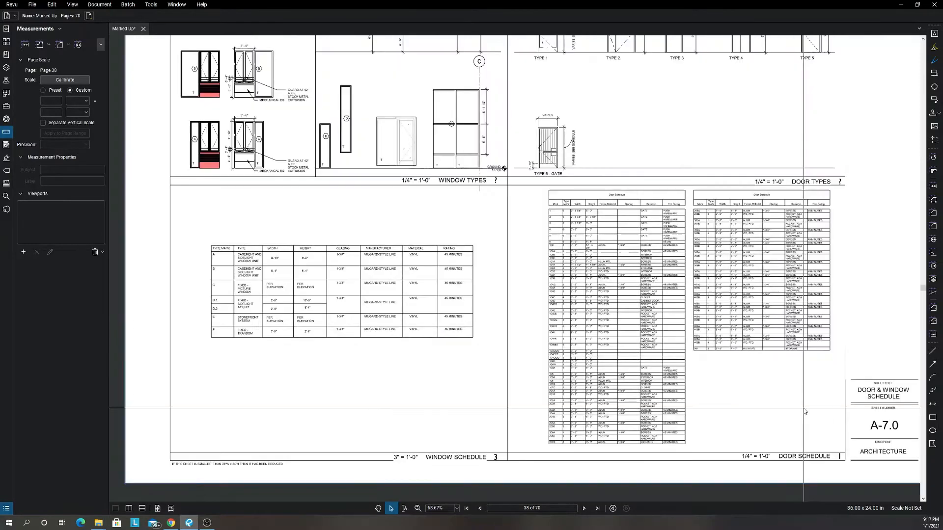
scroll(678, 417, "up", 5)
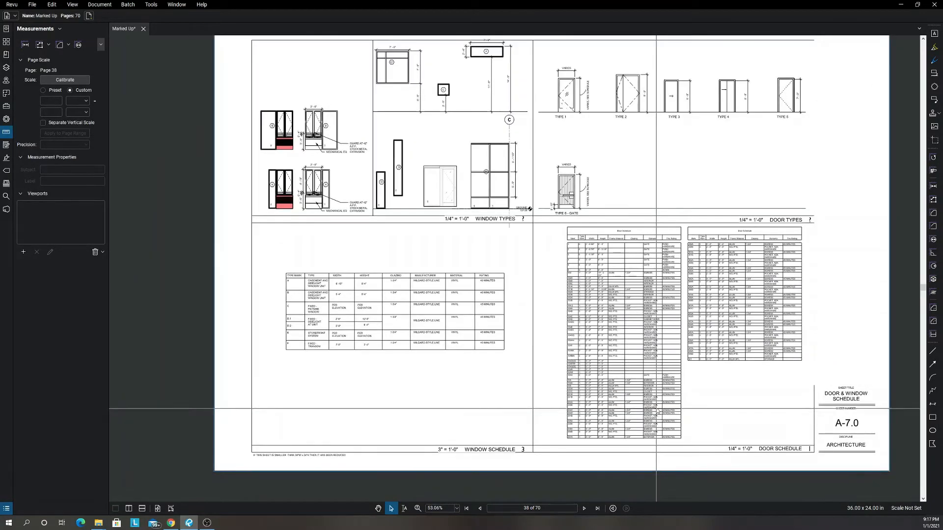
Review the Fire Rating column of both Door Schedule tables, including the rows for doors 105 to 207A and 208A onward.
left_click_drag(667, 435, 649, 346)
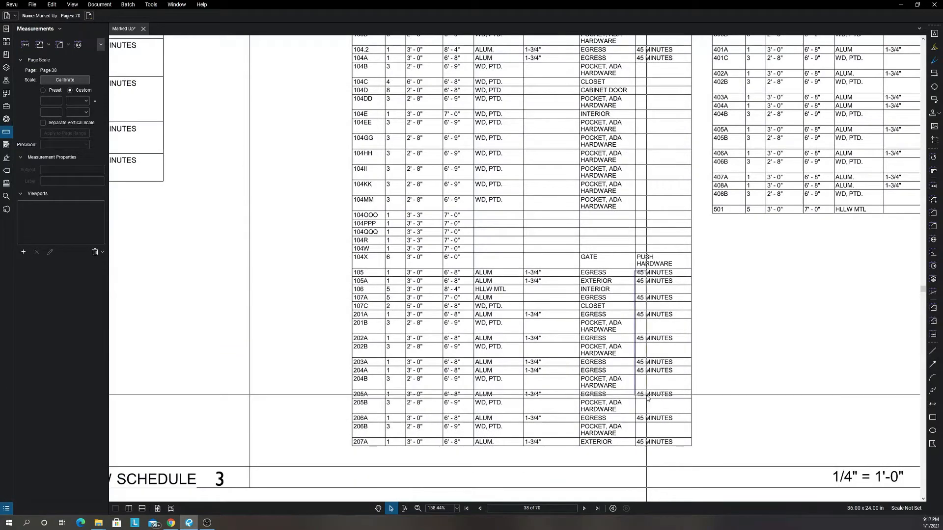
scroll(644, 285, "down", 2)
scroll(646, 292, "up", 3)
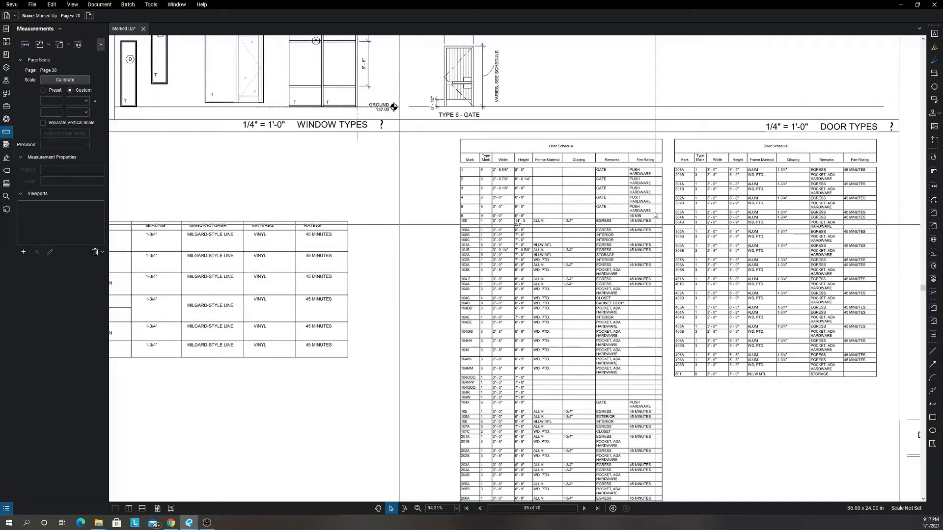
scroll(655, 215, "up", 3)
scroll(642, 234, "down", 2)
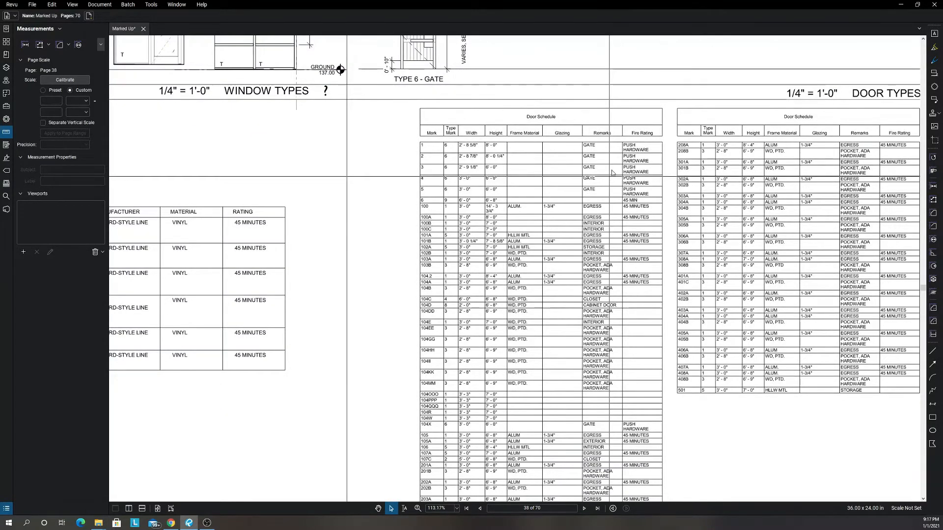
left_click_drag(855, 208, 795, 178)
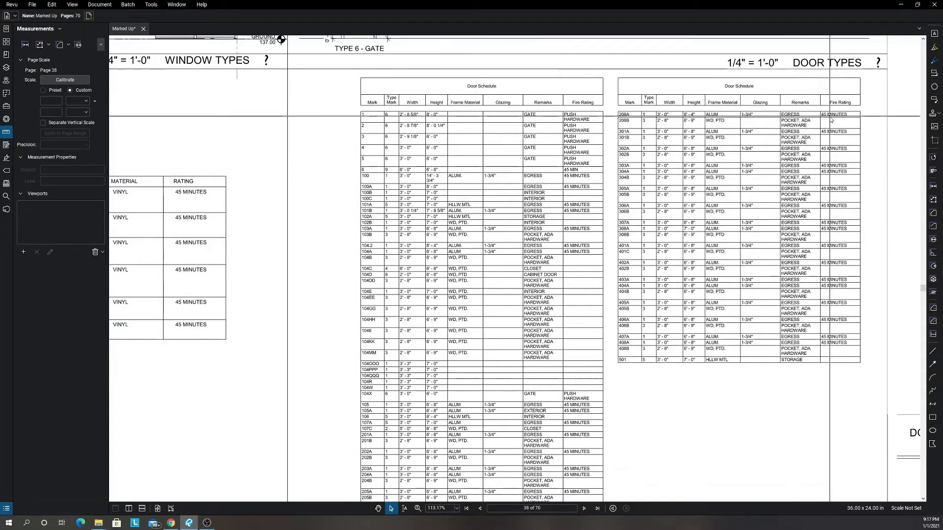
scroll(819, 197, "down", 4)
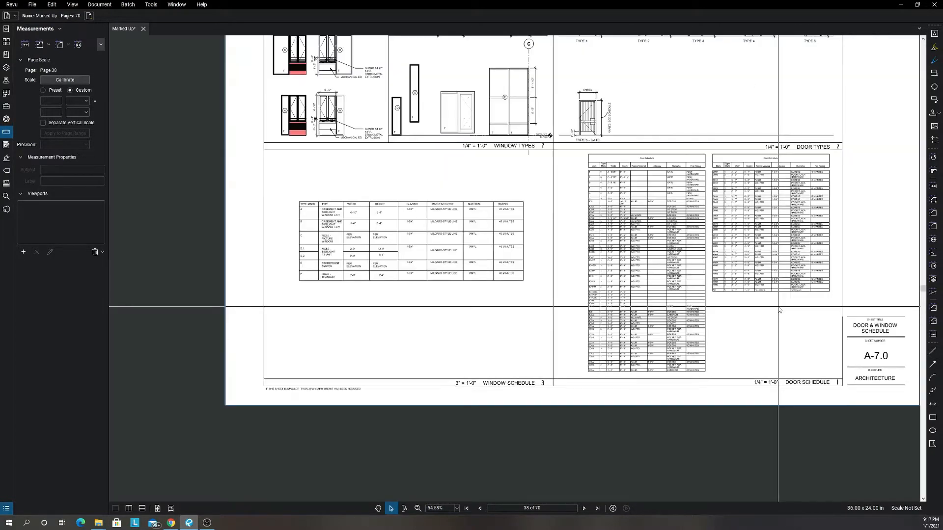
Go to Details sheet A-8.0 and examine the slab, vapor barrier and aggregate base layers in the Typical S.O.G. Detail.
key("ctrl+Right")
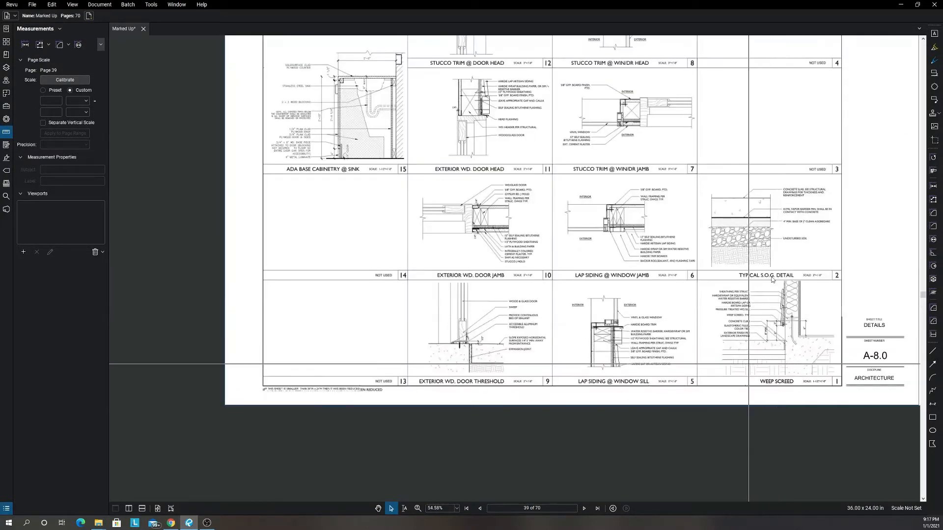
scroll(759, 201, "up", 1)
scroll(774, 177, "down", 2)
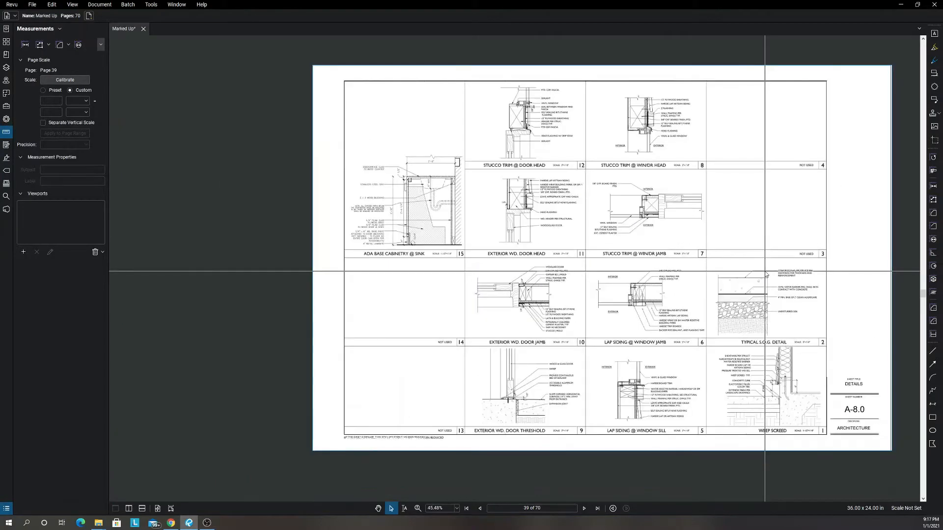
scroll(765, 271, "up", 5)
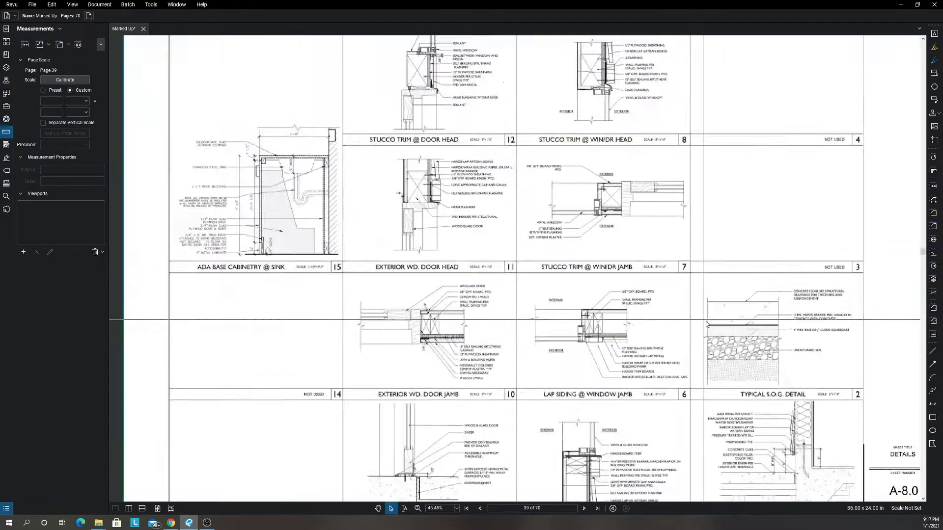
scroll(740, 333, "up", 3)
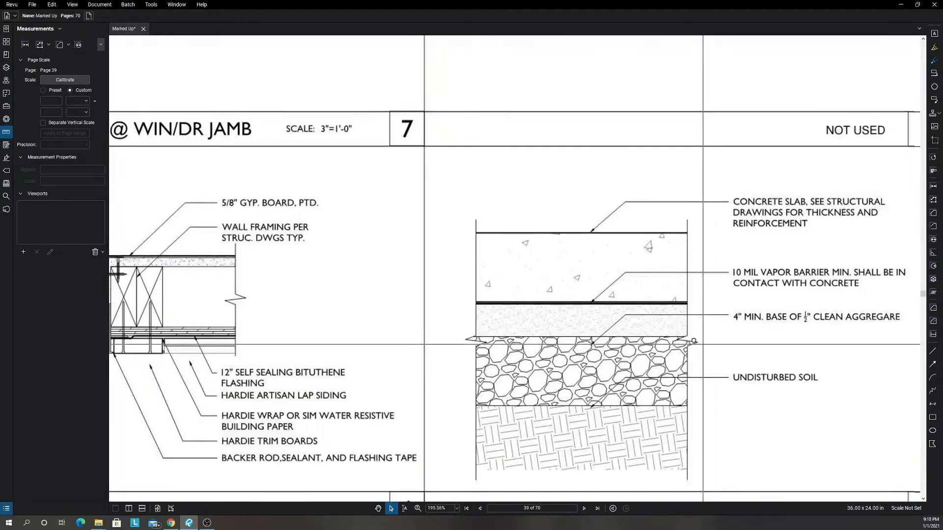
left_click_drag(692, 343, 686, 307)
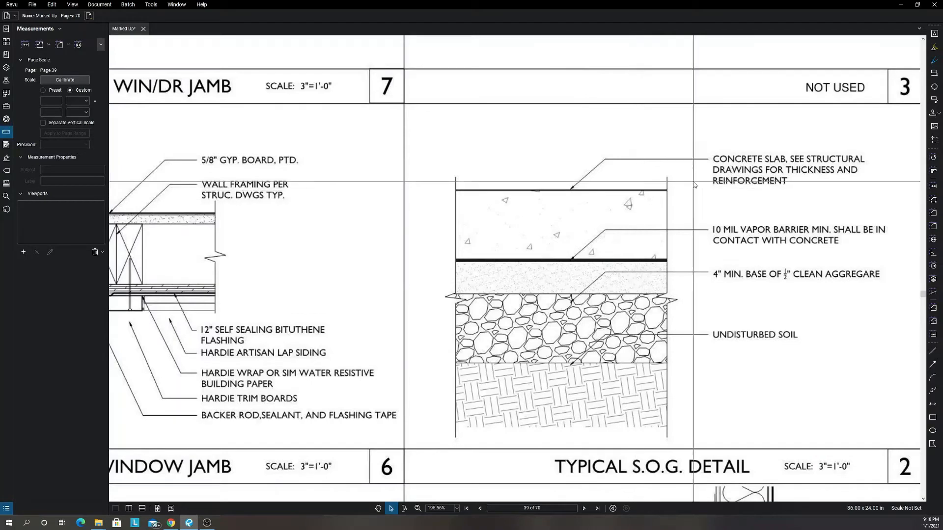
Examine detail 15, ADA Base Cabinetry @ Sink, on sheet A-8.0.
scroll(589, 231, "down", 5)
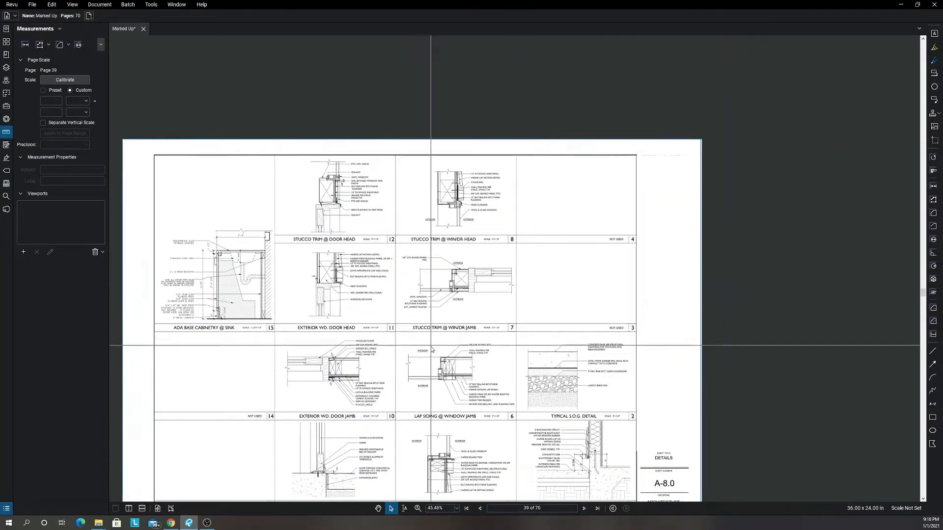
mouse_move(356, 331)
left_mouse_down()
mouse_move(450, 329)
mouse_move(375, 326)
mouse_move(425, 319)
left_mouse_up()
scroll(424, 319, "up", 4)
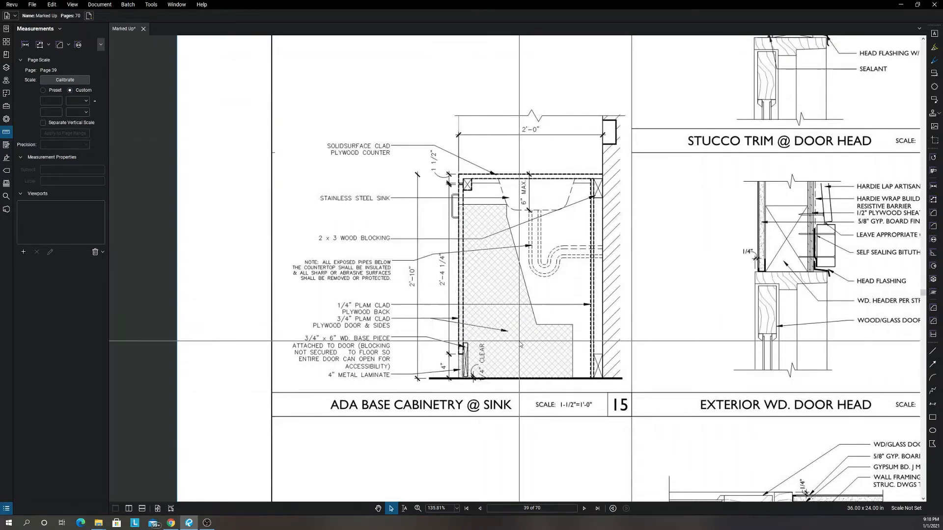
scroll(525, 361, "down", 8)
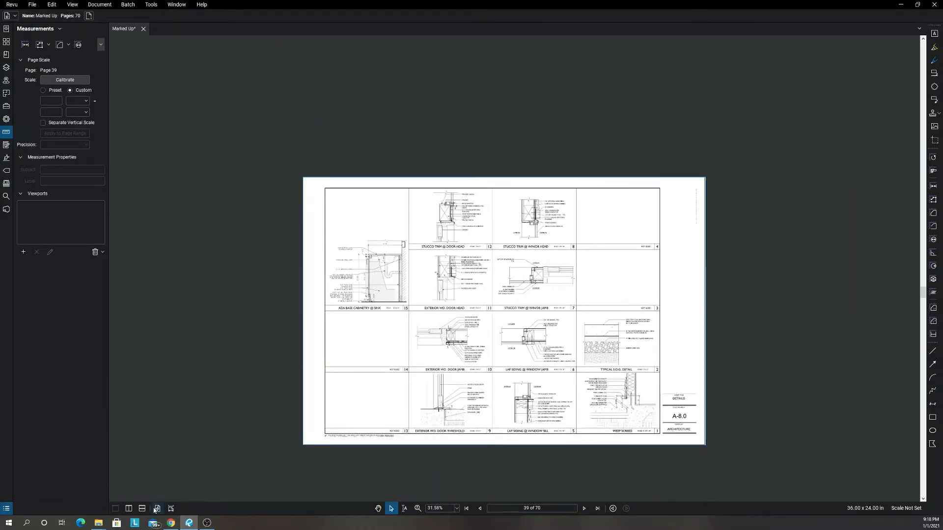
Fit the full page in view and page past Details sheet A-8.1 to structural sheet S-0.00.
left_click(157, 508)
key("Page_Down")
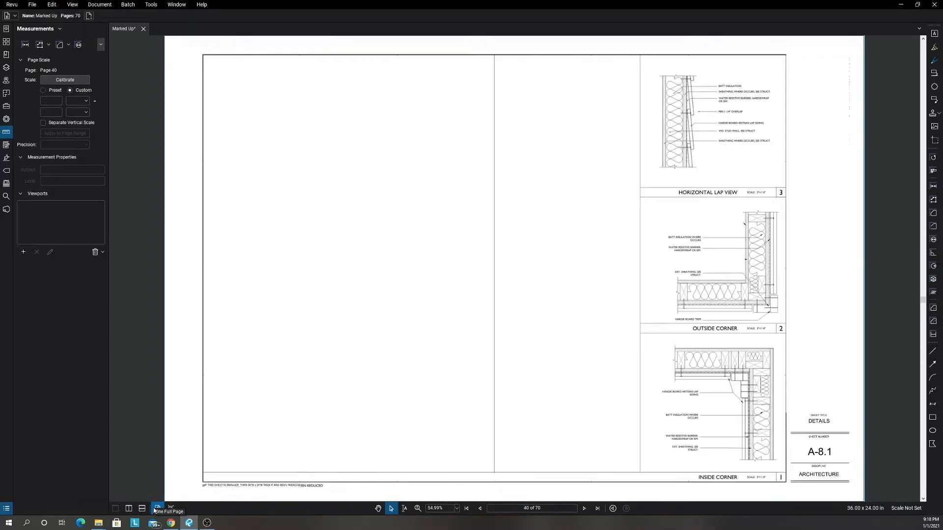
key("Page_Down")
key("Page_Down")
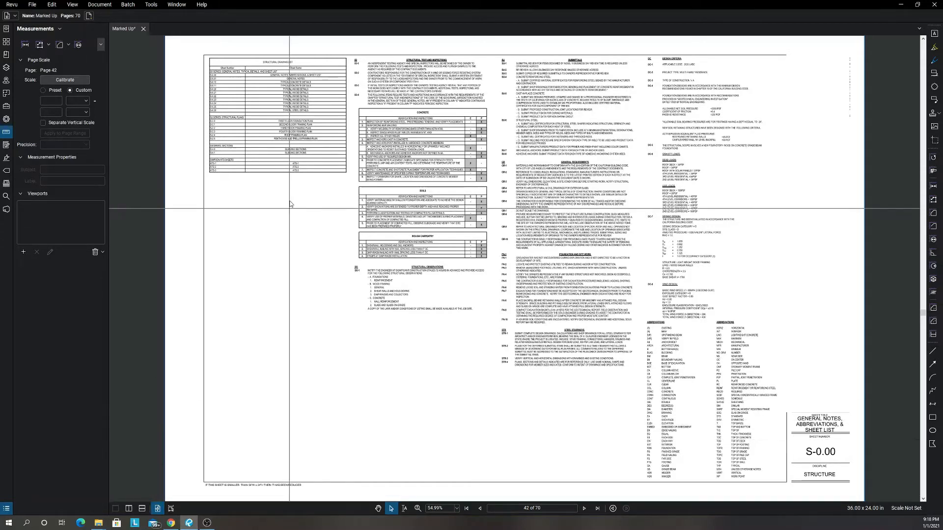
Read the Structural Drawing List on sheet S-0.00, covering the general notes, structural plans, sections and Simpson ATS sheets.
scroll(250, 98, "up", 4)
scroll(251, 100, "up", 3)
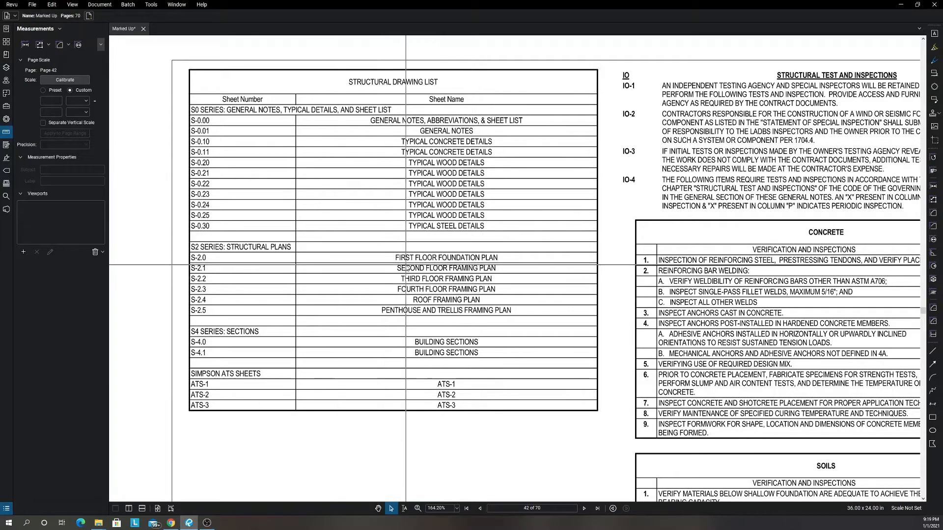
scroll(406, 265, "down", 3)
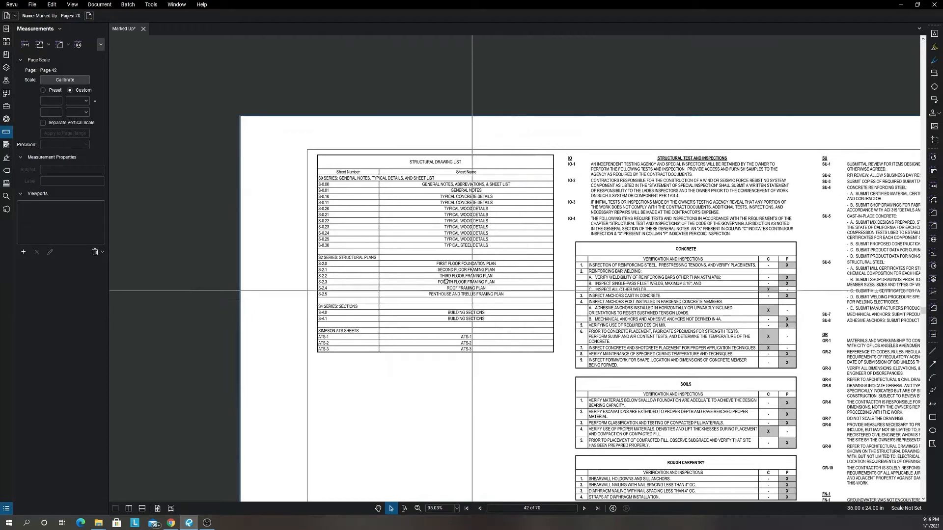
scroll(437, 274, "up", 1)
scroll(248, 316, "down", 3)
scroll(518, 326, "up", 5)
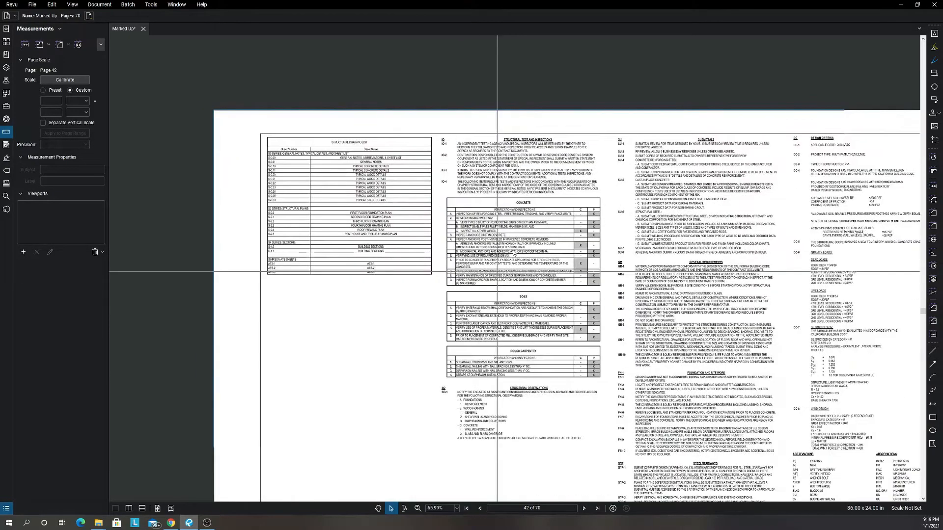
scroll(510, 258, "down", 3)
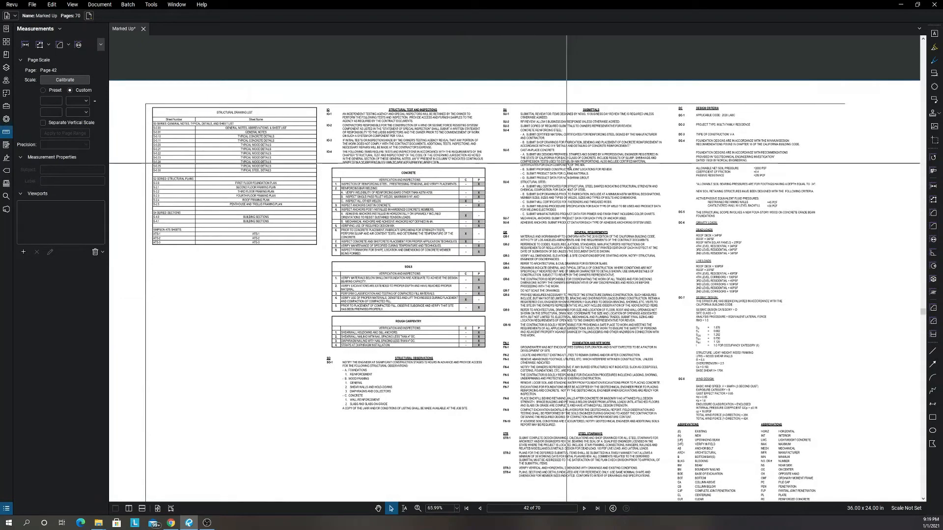
Read the Submittals notes SU-1 to SU-8 on sheet S-0.00.
scroll(566, 159, "up", 2)
scroll(566, 160, "up", 2)
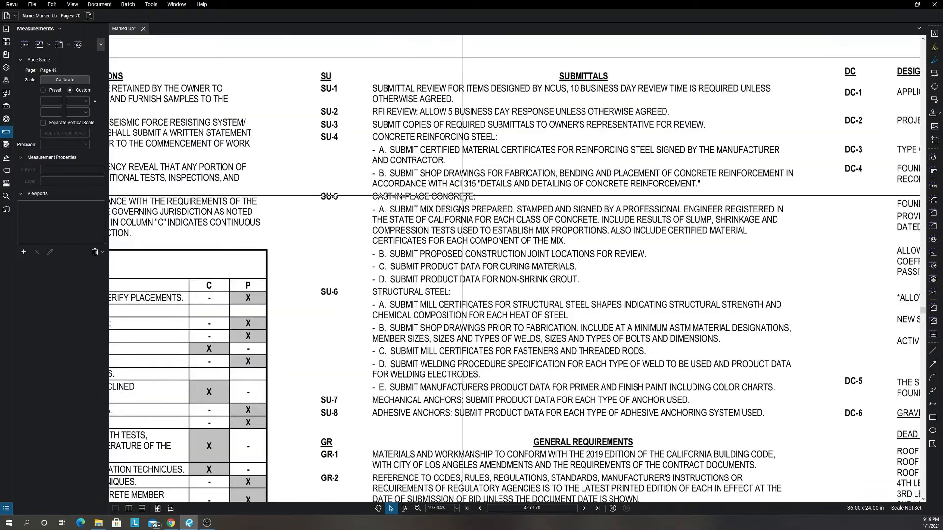
scroll(427, 152, "up", 1)
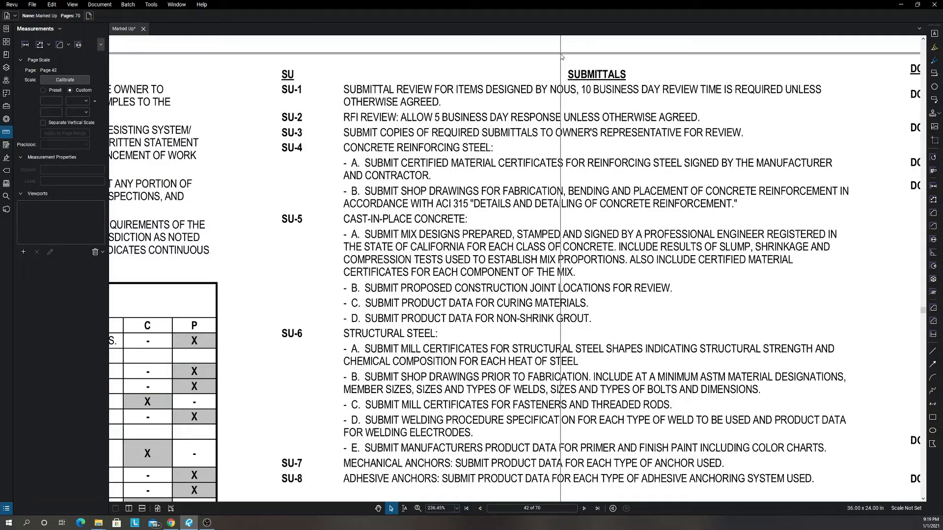
left_click_drag(561, 53, 634, 84)
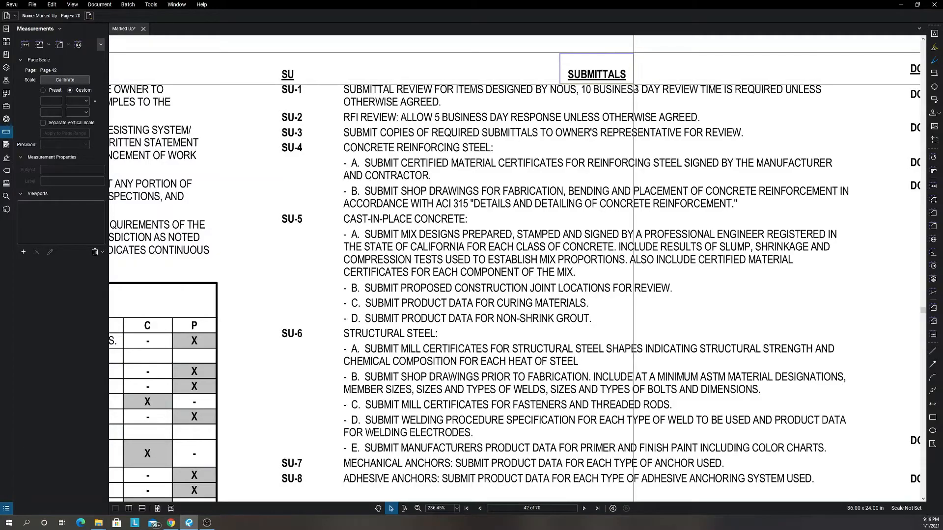
scroll(604, 216, "down", 6)
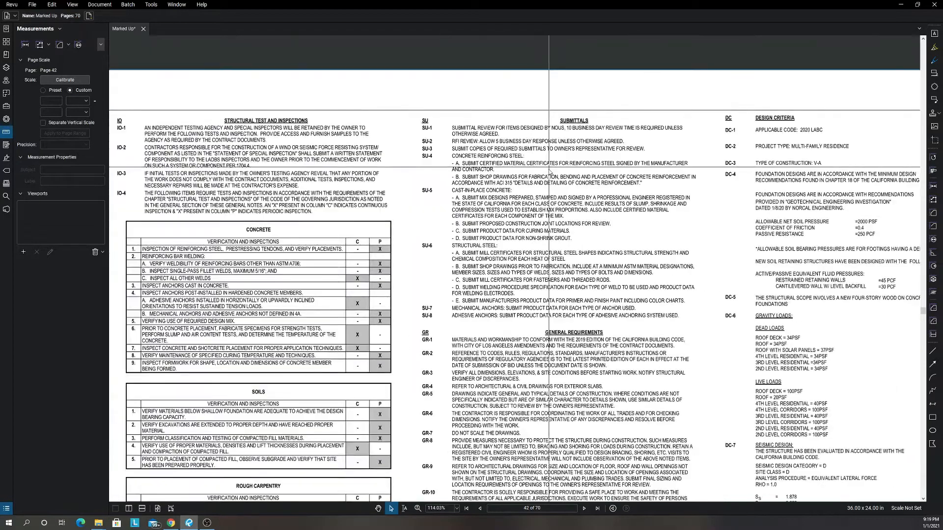
Examine the Design Criteria notes on sheet S-0.00, including the soil values, gravity loads and seismic design.
scroll(653, 261, "up", 3)
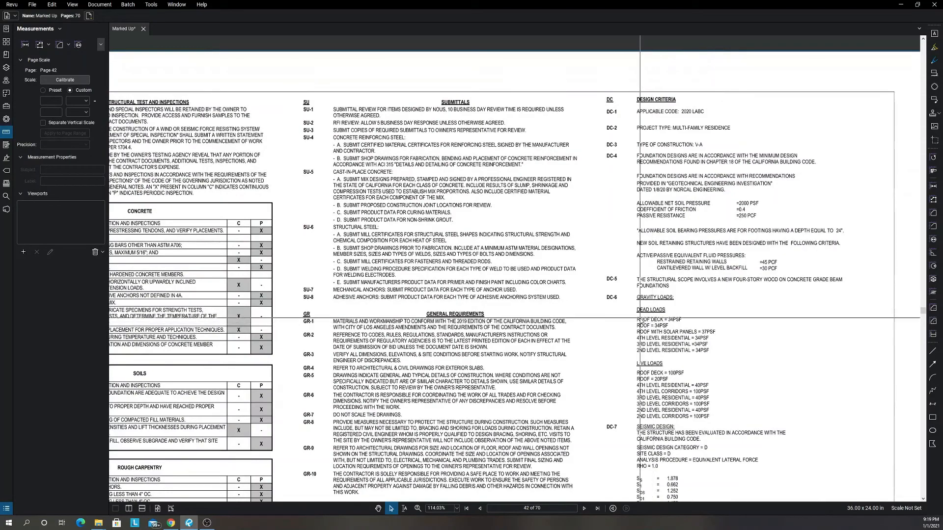
scroll(685, 318, "down", 3)
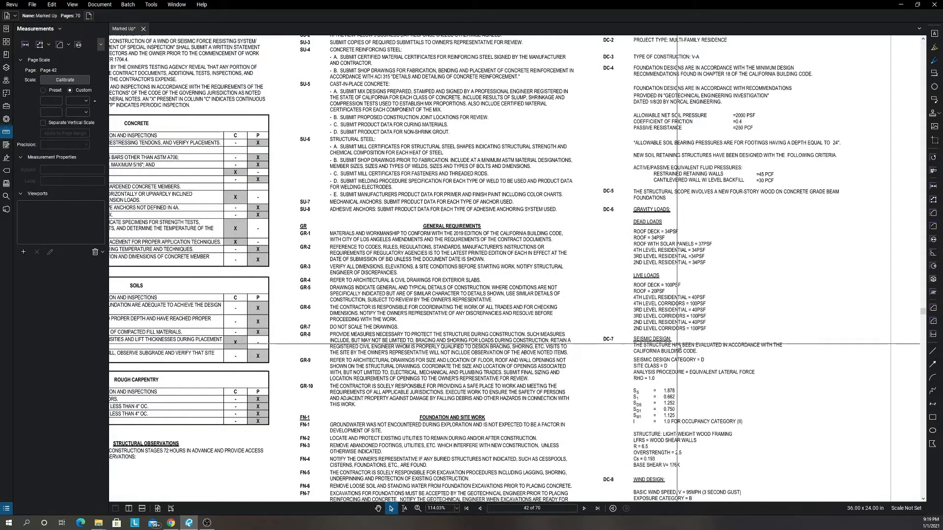
scroll(657, 383, "down", 2)
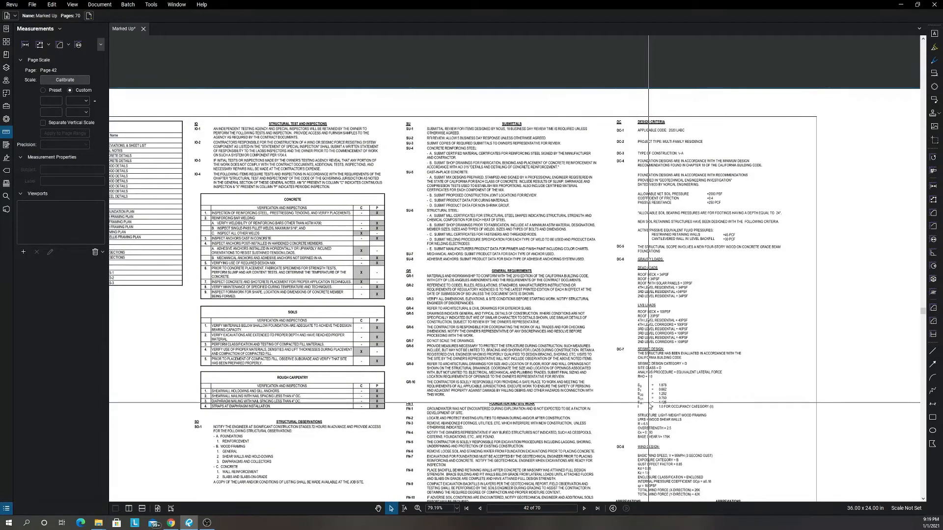
Look over the remaining seismic and wind design criteria and the abbreviations on sheet S-0.00.
scroll(648, 404, "down", 1)
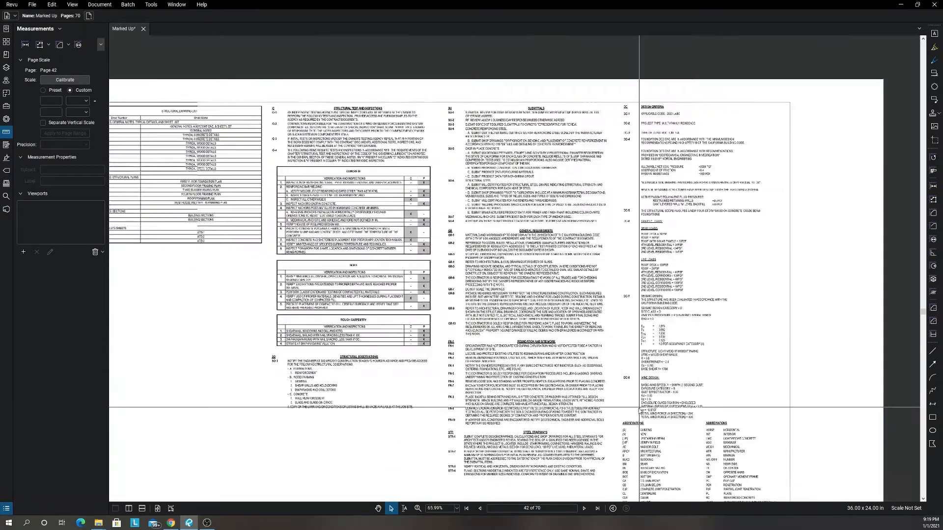
scroll(639, 407, "down", 1)
left_click_drag(638, 407, 644, 333)
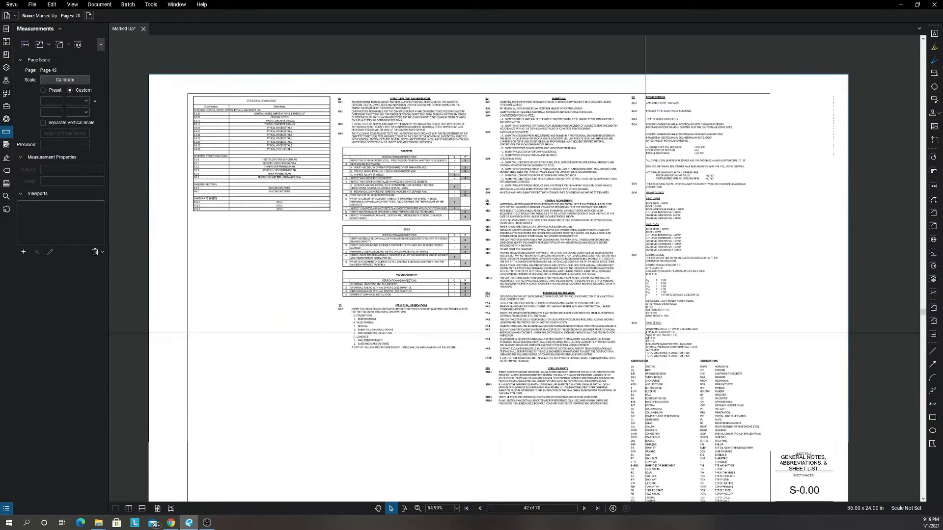
Go to General Notes sheet S-0.01 and examine the highlighted foundation and slab-on-grade rows of the CC-9 concrete types table.
key("Page_Down")
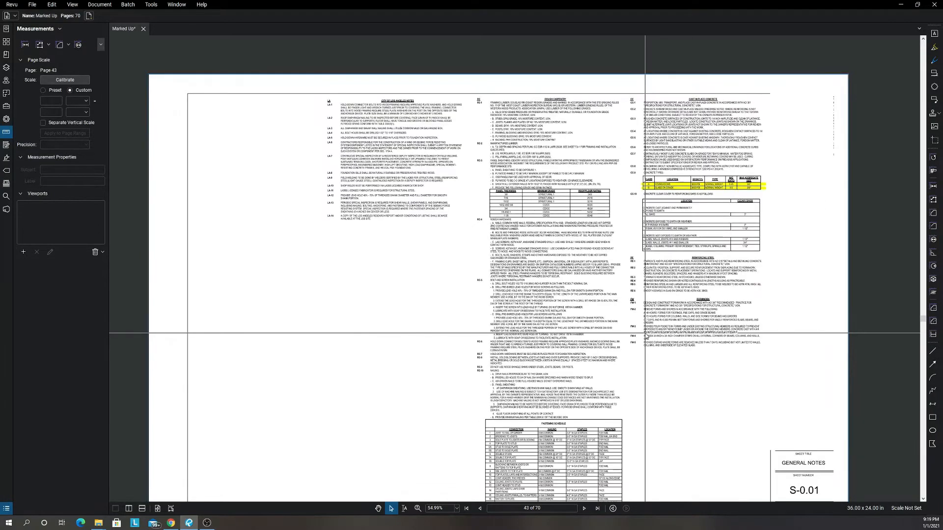
scroll(682, 198, "up", 6)
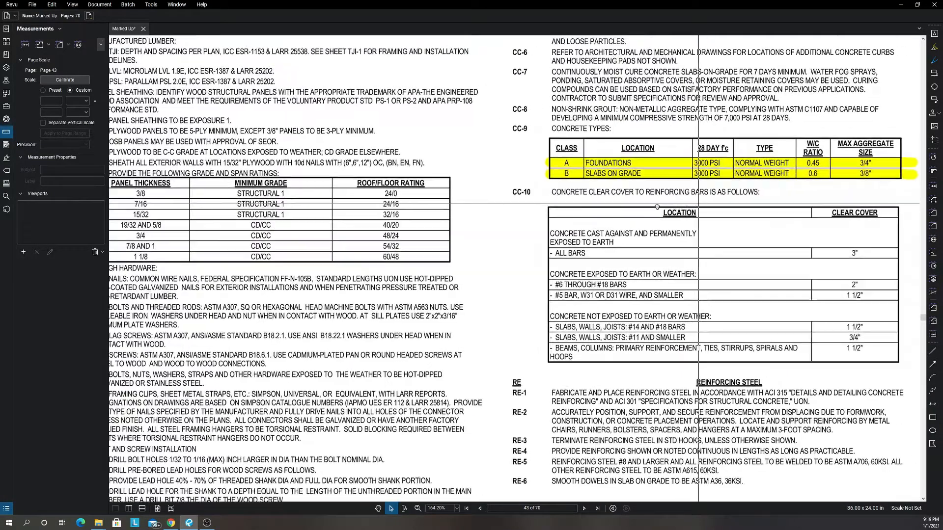
left_click_drag(698, 203, 656, 208)
left_click_drag(741, 197, 707, 202)
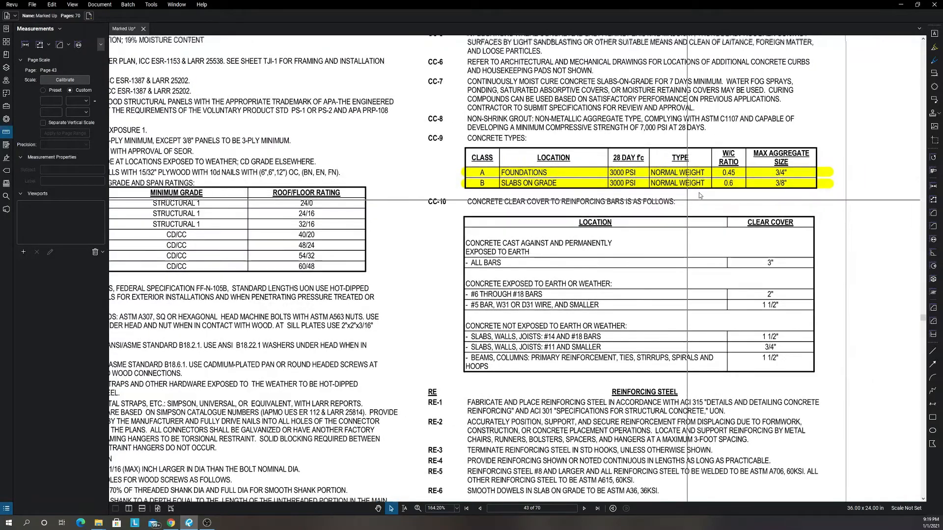
scroll(516, 174, "up", 4)
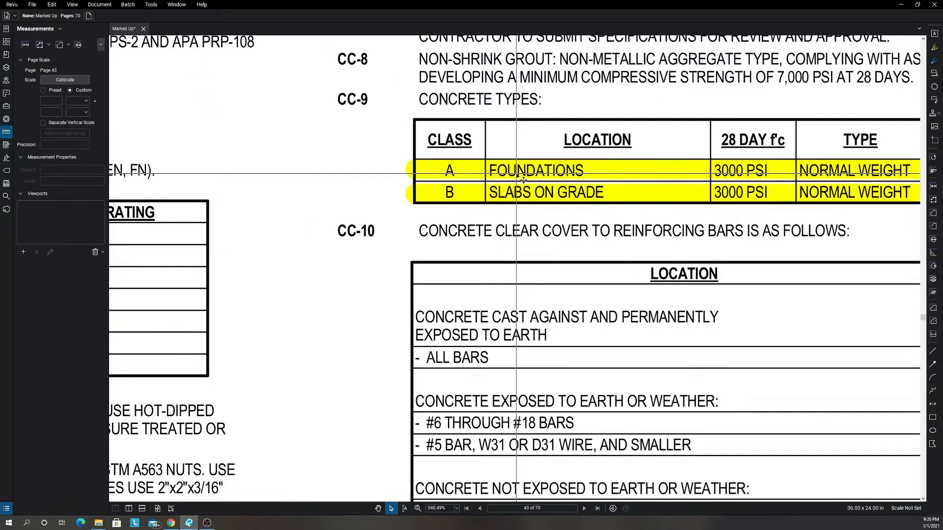
left_click(515, 173)
scroll(515, 173, "down", 3)
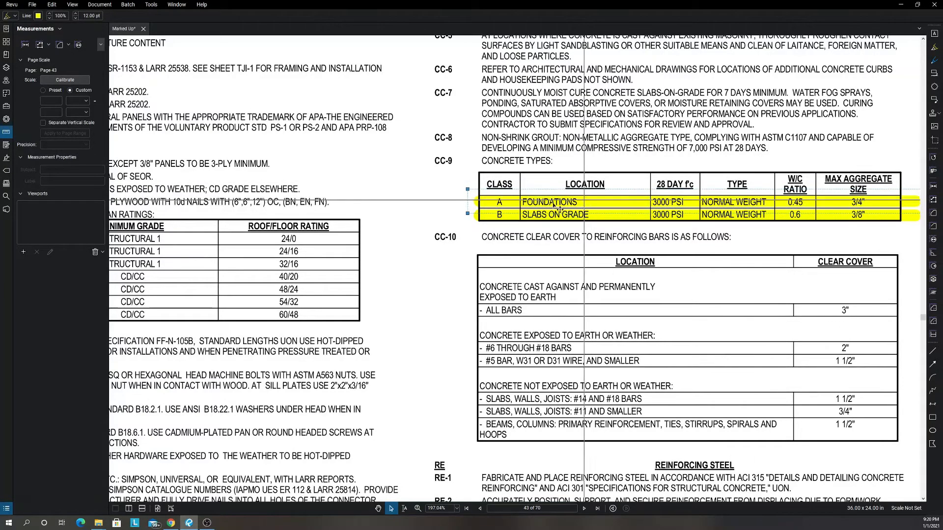
left_click(537, 224)
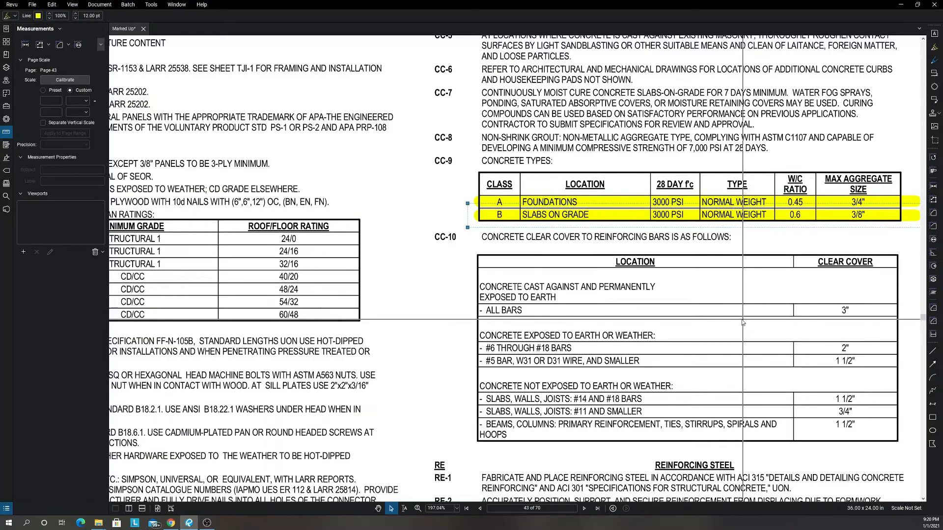
Read the Reinforcing Steel notes RE-1 to RE-6 and Formwork notes FW-1 to FW-5 on sheet S-0.01.
scroll(727, 320, "down", 3)
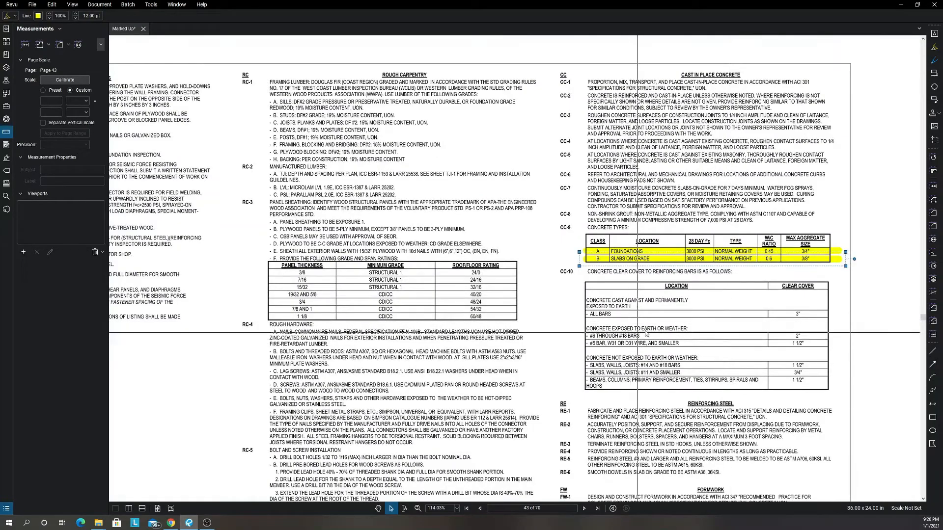
scroll(658, 329, "up", 4)
scroll(636, 335, "down", 6)
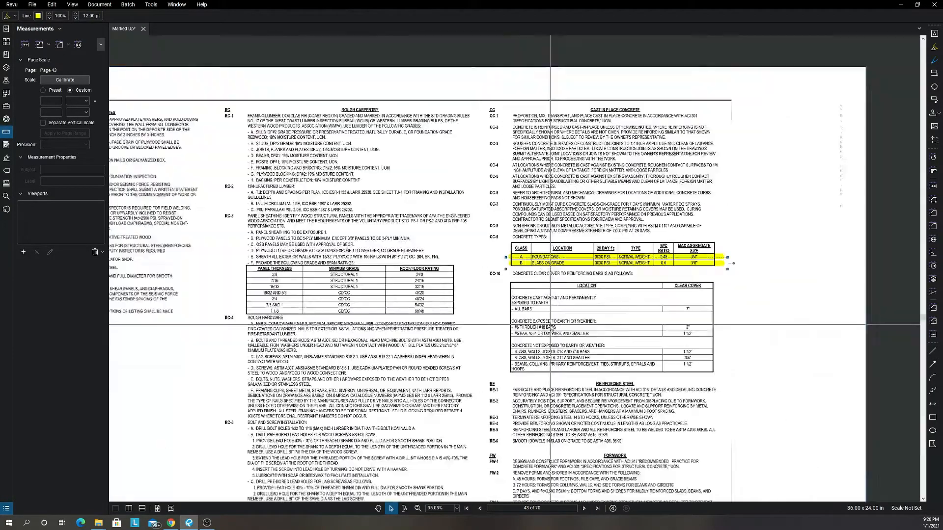
scroll(457, 371, "up", 2)
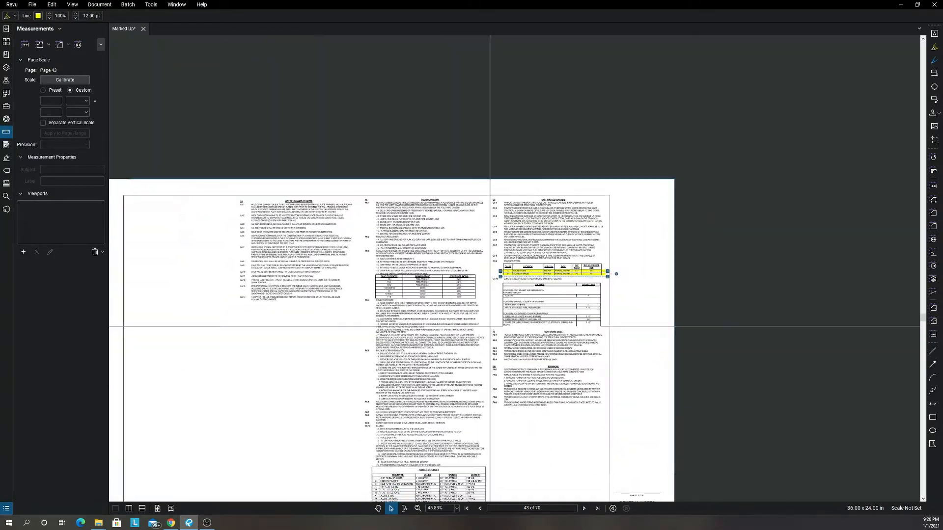
scroll(541, 388, "up", 5)
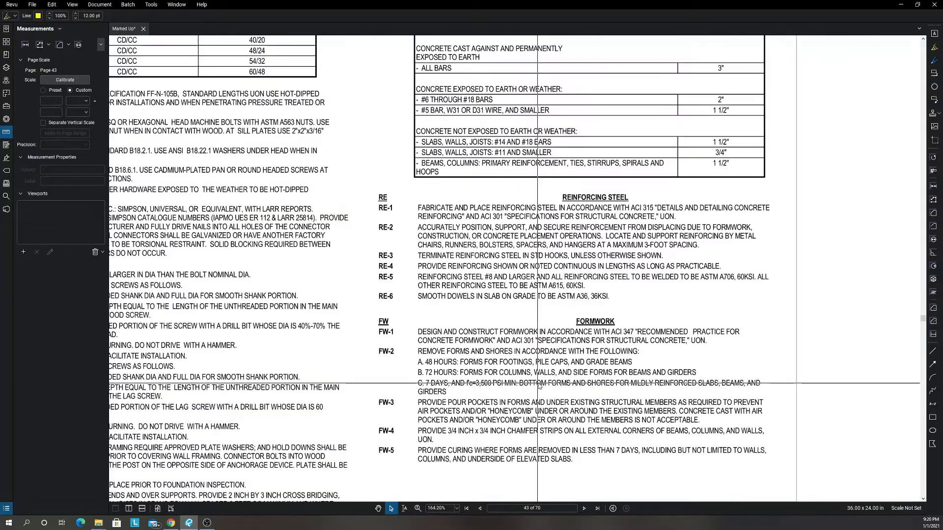
scroll(479, 334, "up", 1)
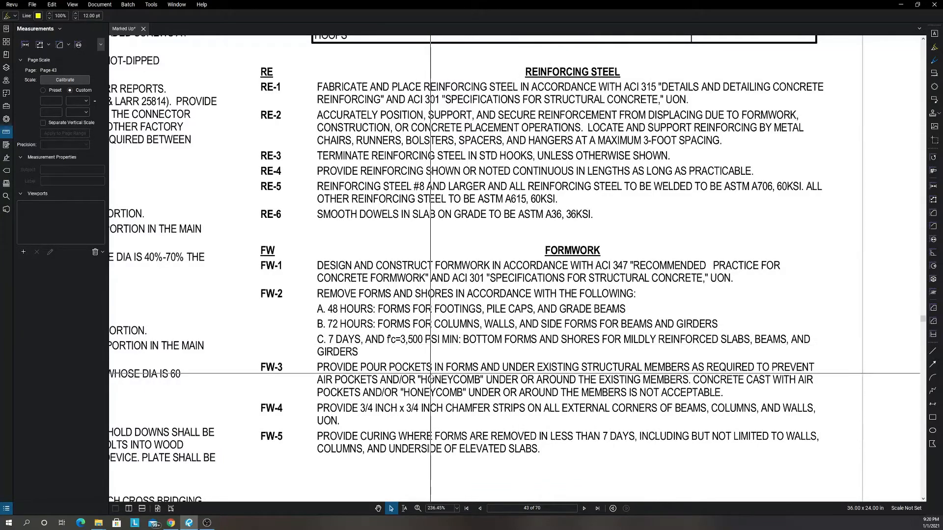
scroll(402, 375, "down", 6)
scroll(535, 362, "down", 1)
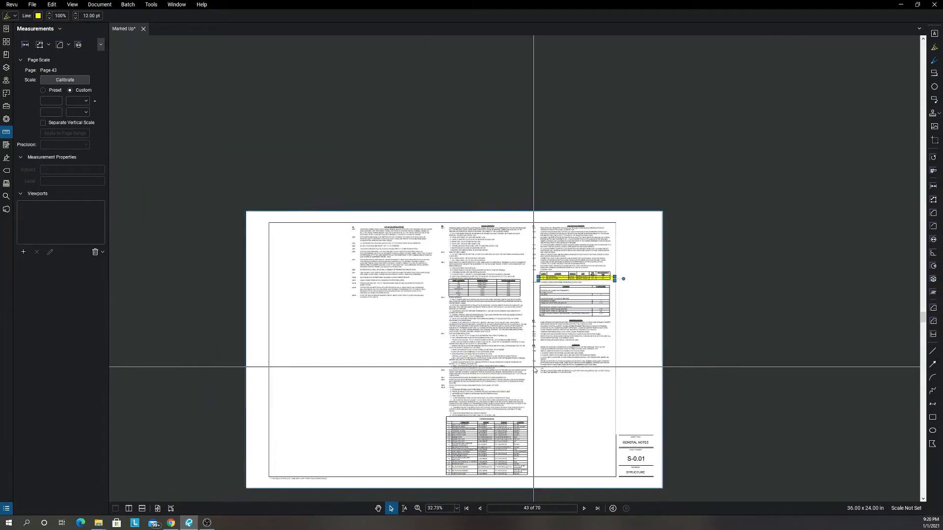
Go to Typical Concrete Details sheet S-0.10 and examine detail 13, Steps in Continuous Footing.
key("Page_Down")
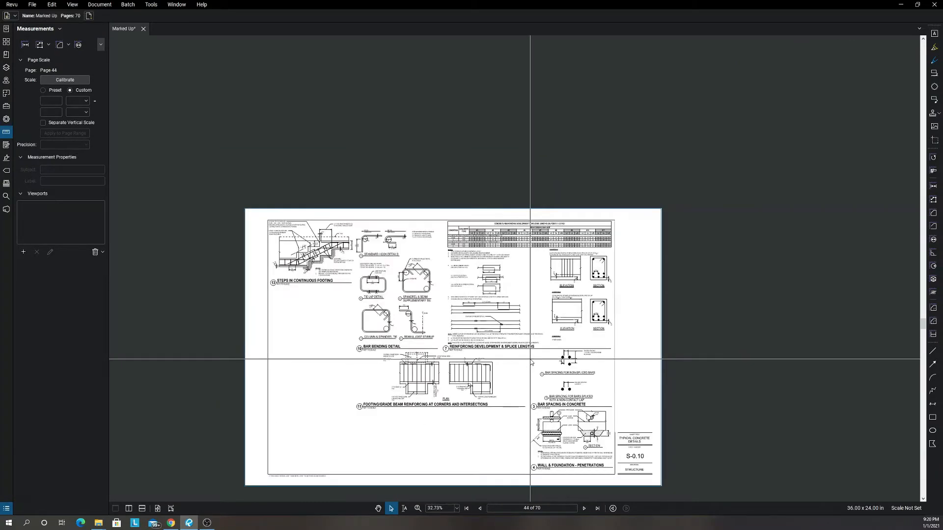
scroll(314, 251, "up", 4)
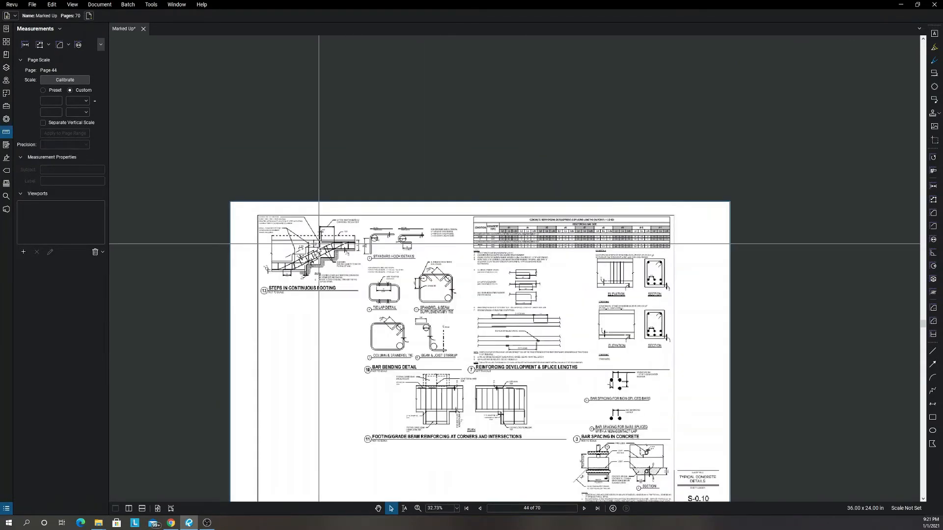
scroll(293, 252, "up", 2)
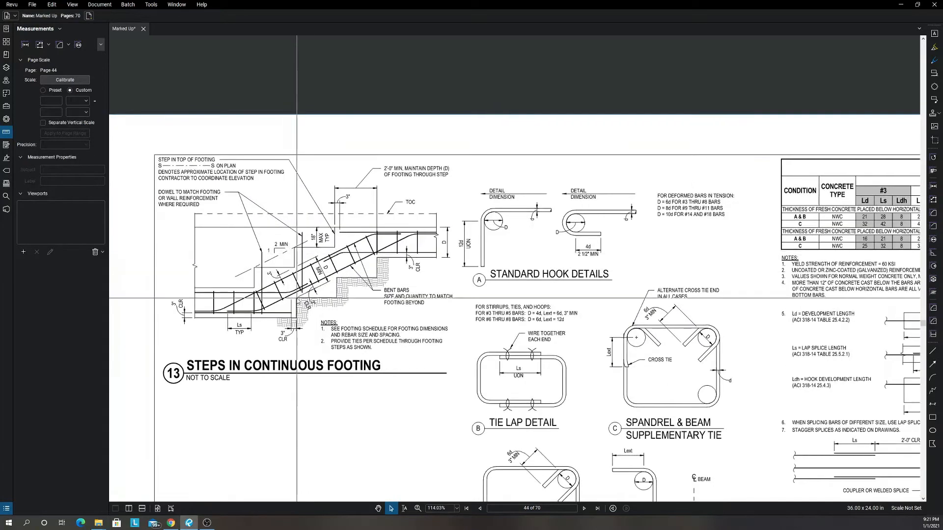
scroll(499, 224, "up", 3)
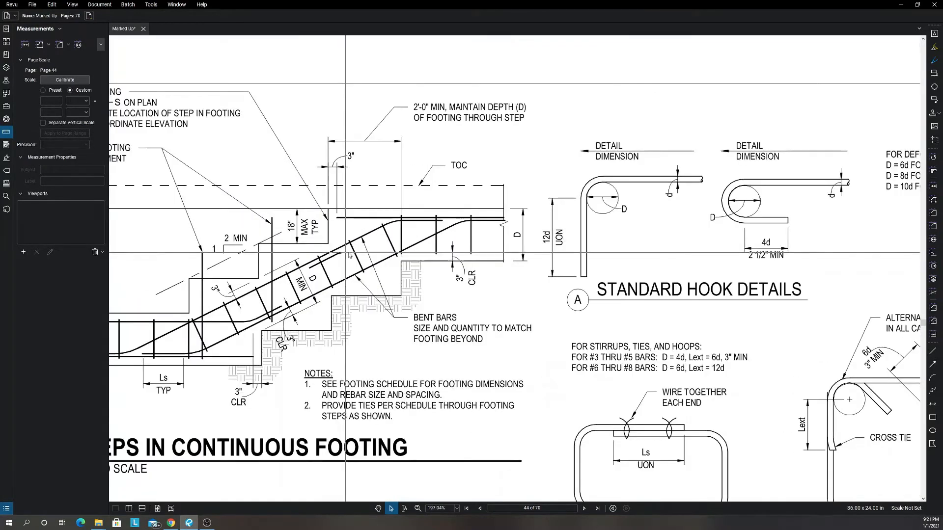
scroll(499, 224, "down", 6)
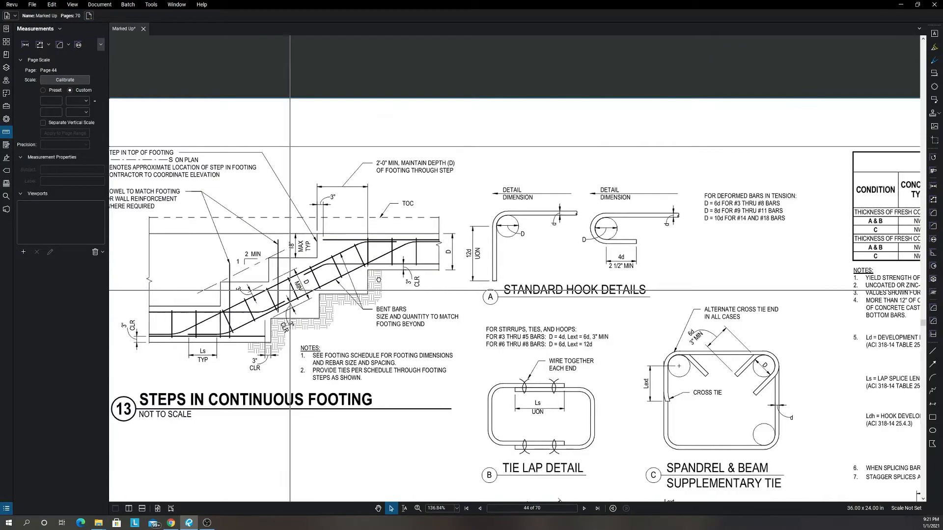
scroll(435, 334, "down", 3)
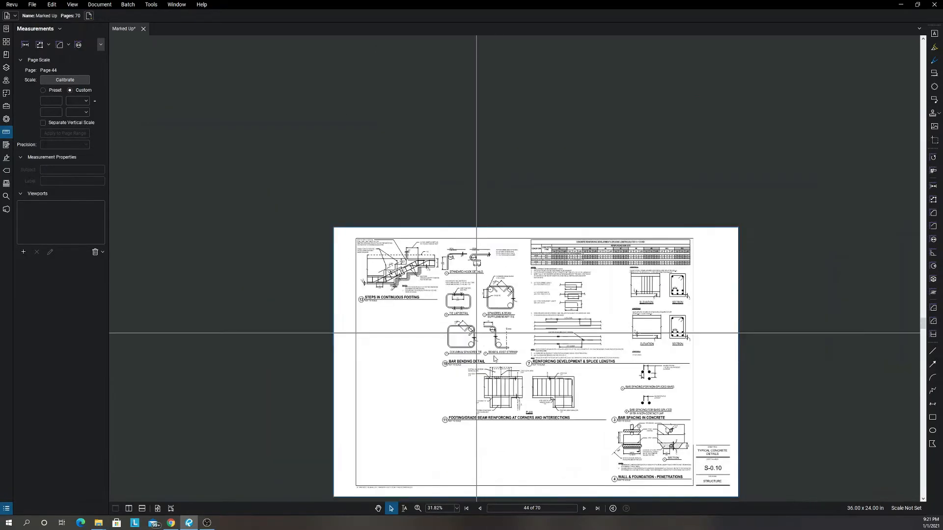
Fit the full page in view, then advance to sheet S-0.11 and examine detail 9, Elevator Pit.
left_click(157, 508)
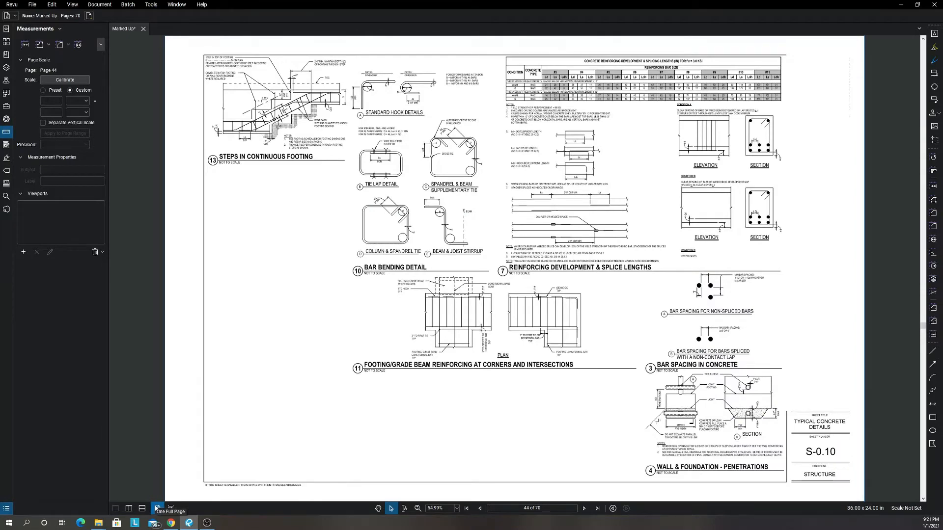
key("Page_Down")
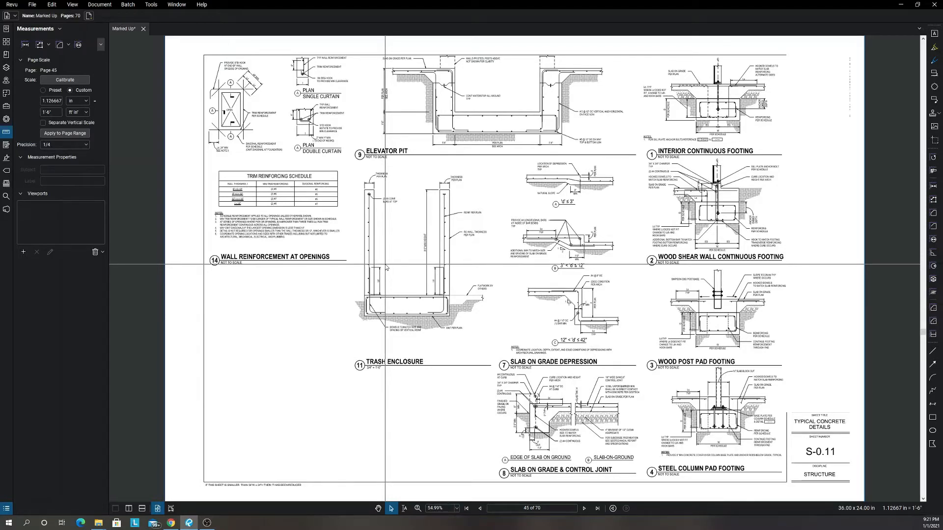
scroll(387, 242, "up", 5)
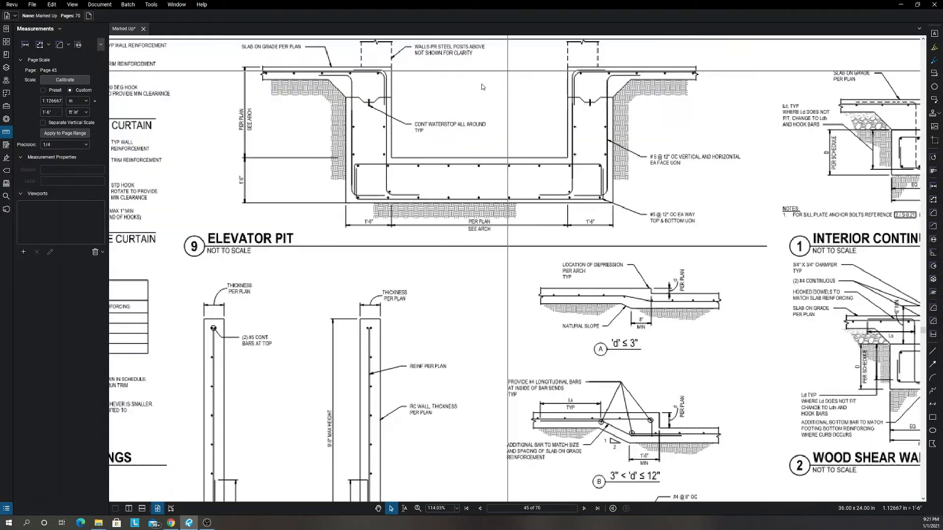
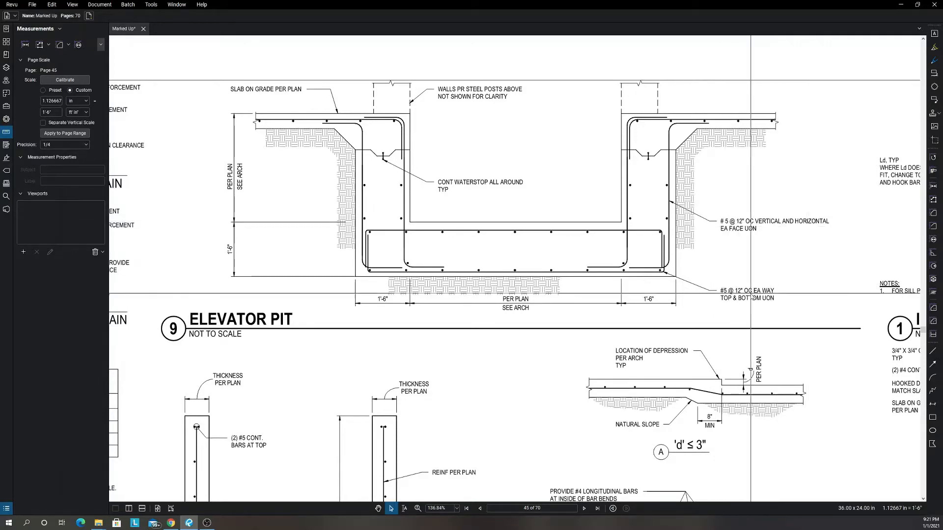
Examine detail 1, Interior Continuous Footing, on sheet S-0.11, including its hooked dowels and footing reinforcing.
scroll(663, 266, "down", 3)
scroll(668, 329, "down", 1)
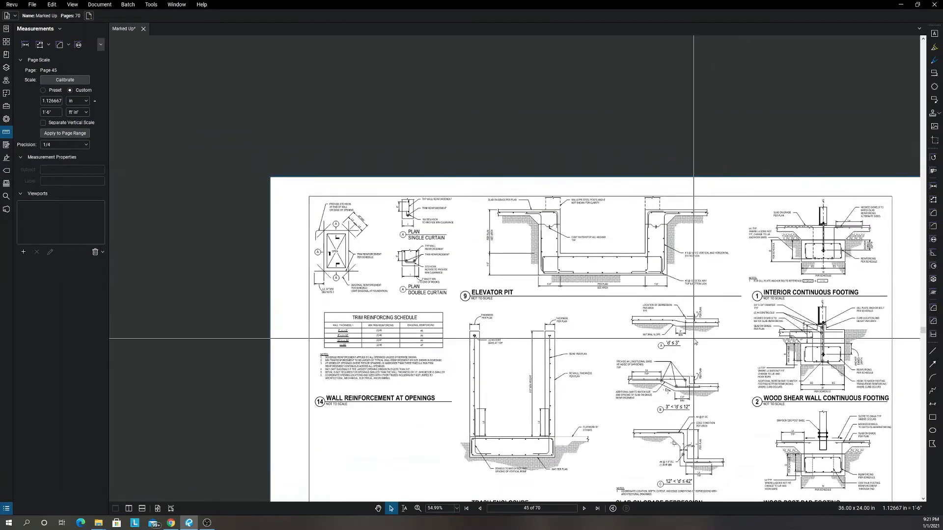
scroll(713, 297, "up", 9)
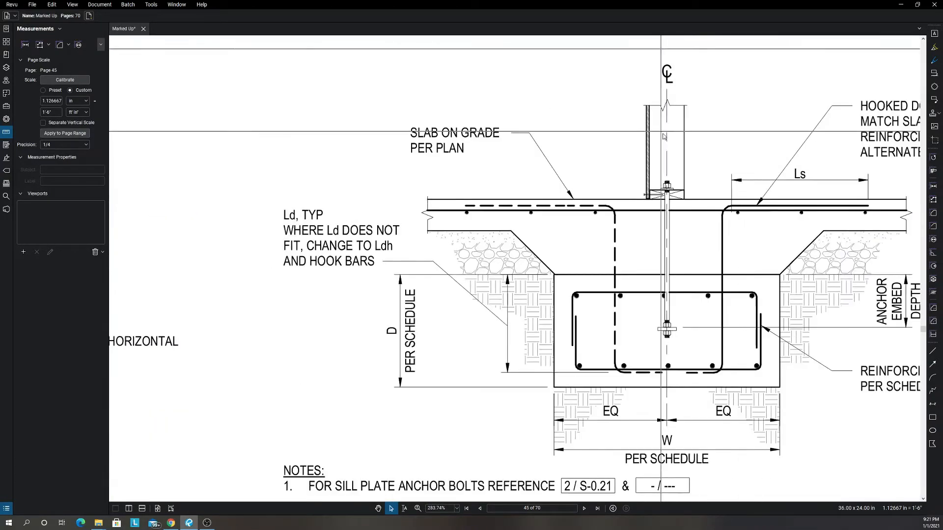
left_click_drag(685, 216, 620, 199)
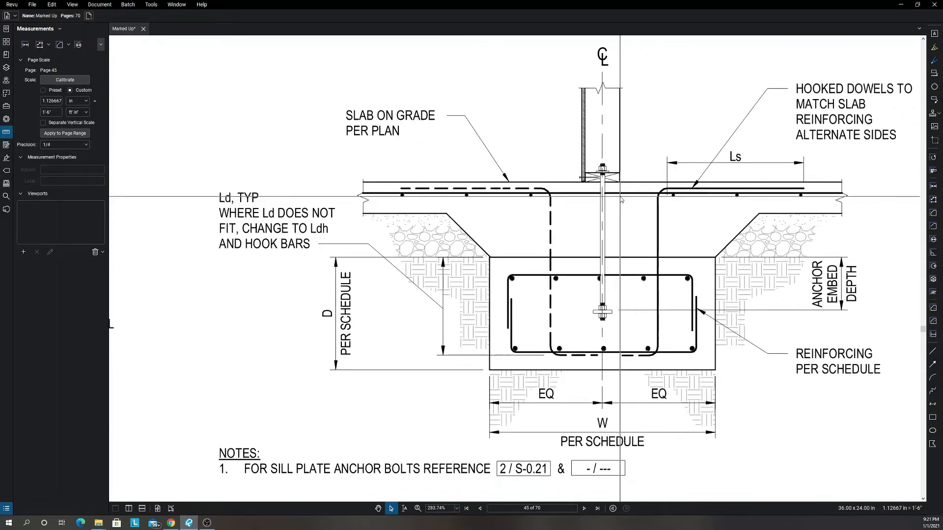
scroll(602, 230, "up", 2)
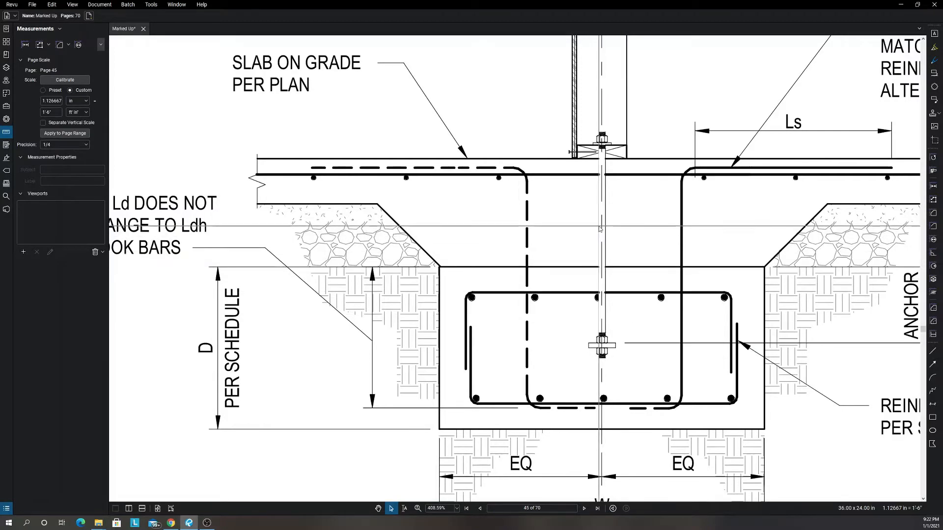
Examine the sill plate and anchor bolt connection above the slab in the Interior Continuous Footing detail.
scroll(599, 229, "down", 3)
scroll(596, 241, "up", 6)
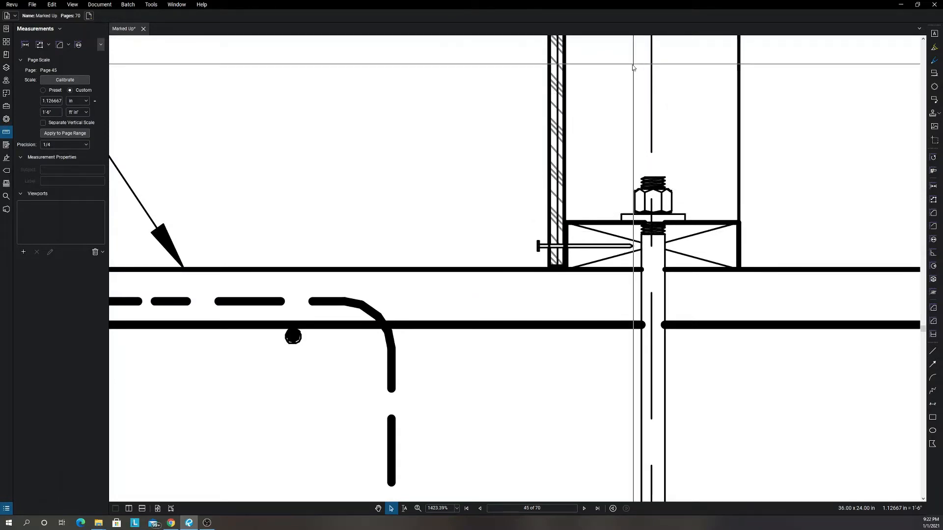
scroll(633, 277, "down", 5)
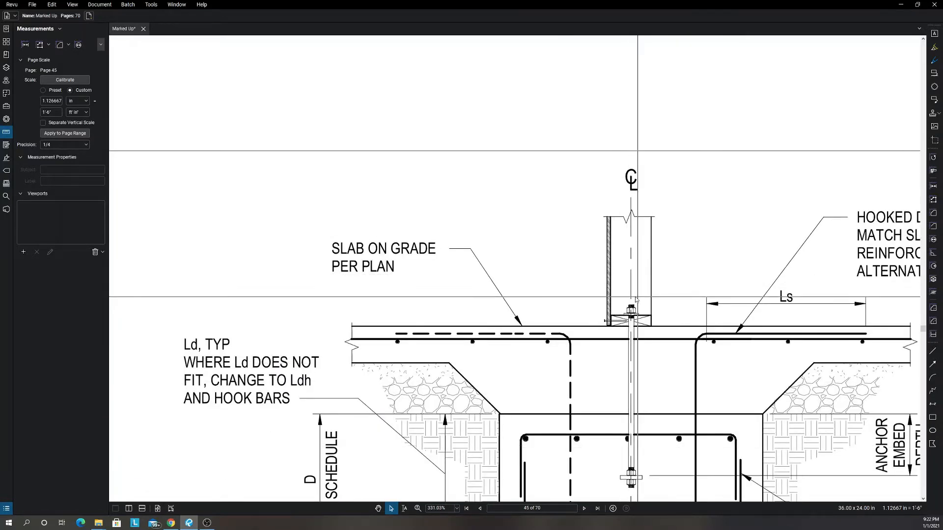
scroll(636, 300, "down", 2)
scroll(636, 321, "down", 3)
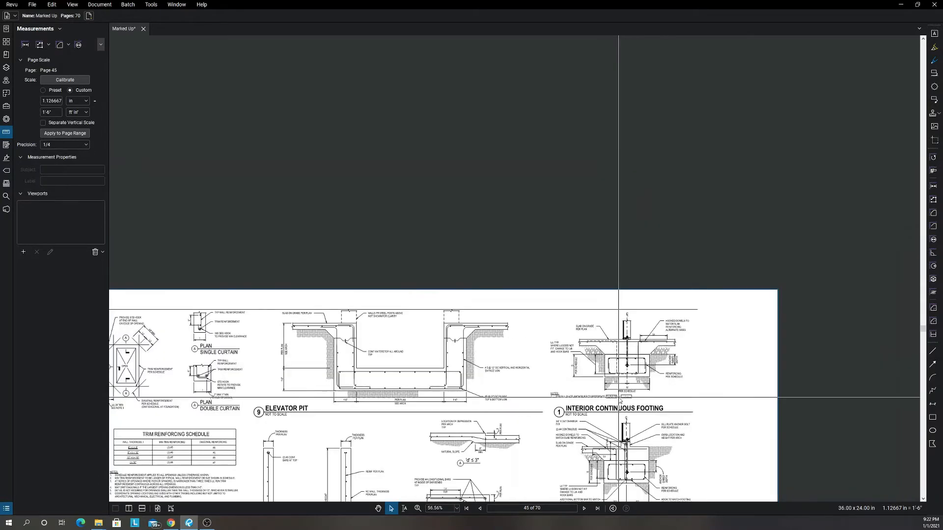
Go to Typical Wood Details sheet S-0.20 and examine detail 10, Typ Wood Stair Framing.
scroll(618, 397, "down", 1)
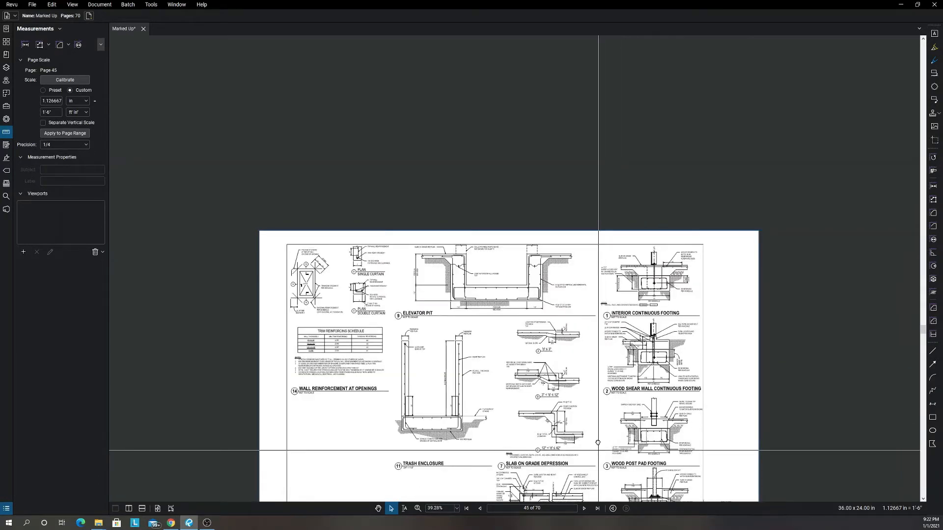
left_click(584, 508)
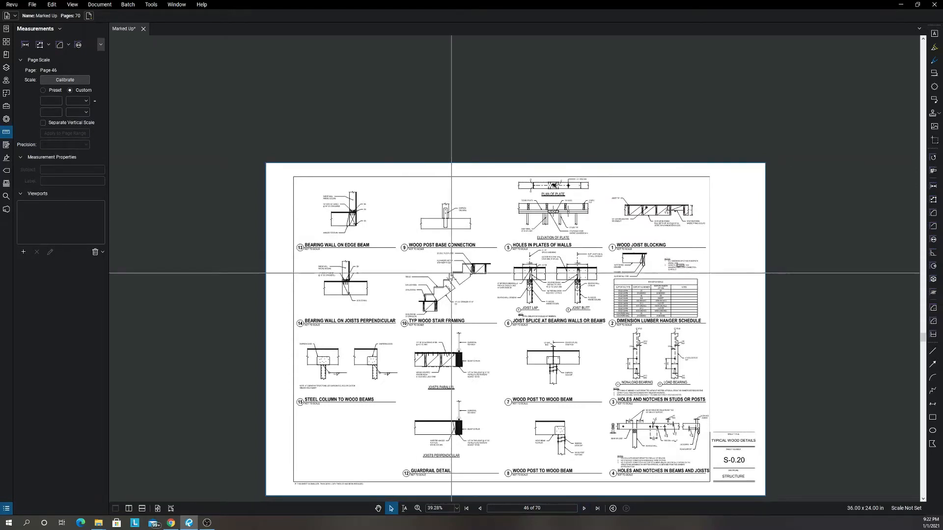
scroll(445, 281, "up", 4)
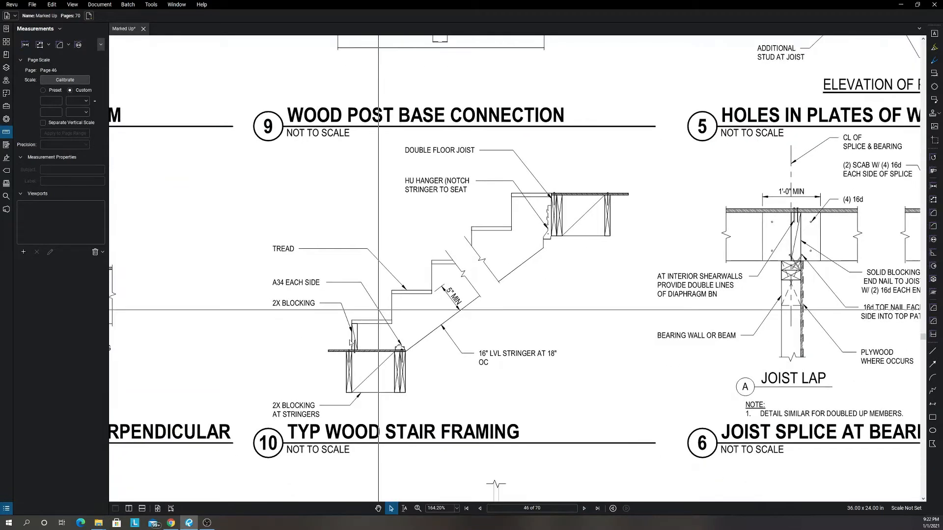
scroll(387, 367, "up", 1)
scroll(387, 367, "up", 1)
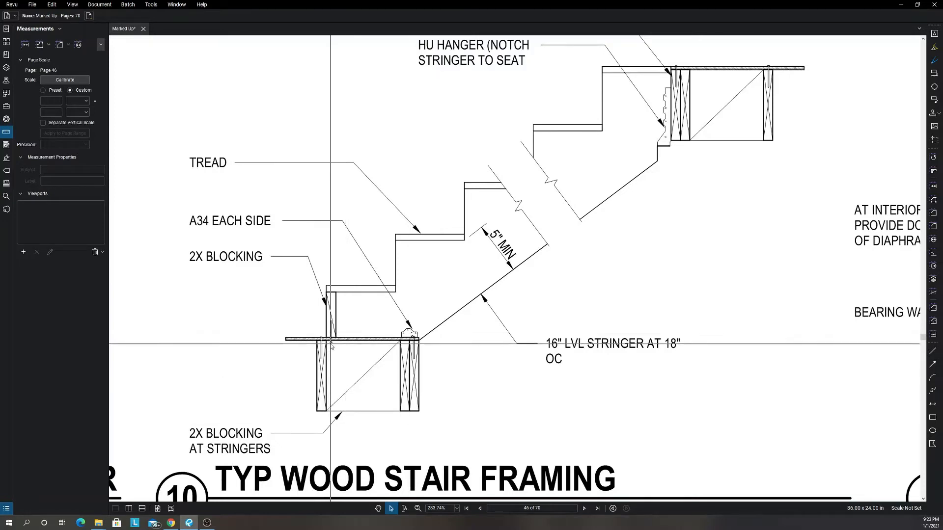
Examine the 2X blocking and A34 connections at the base of the LVL stringer in the stair framing detail.
scroll(329, 339, "up", 5)
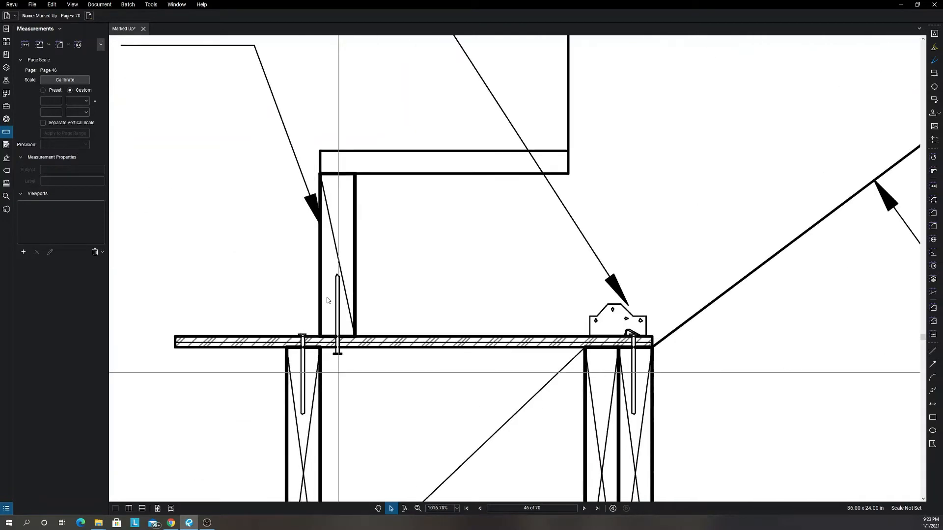
scroll(488, 354, "down", 4)
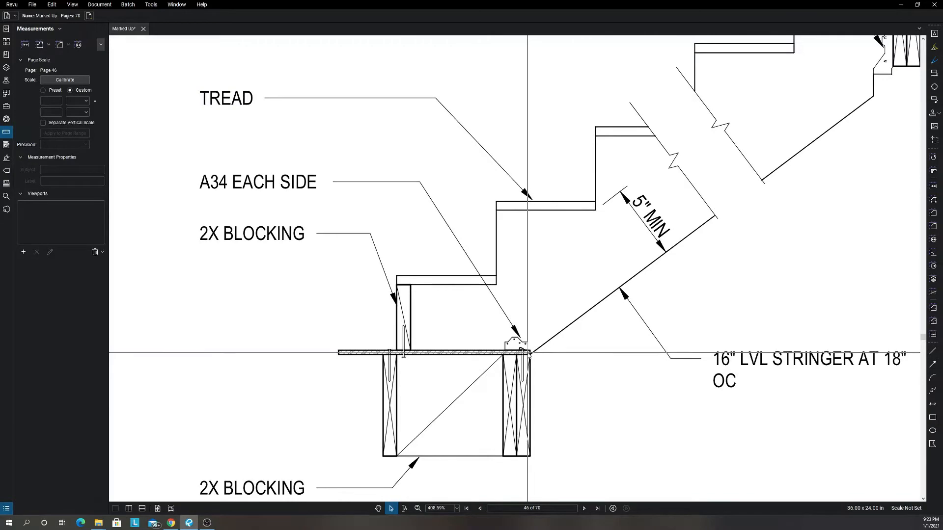
scroll(528, 353, "down", 6)
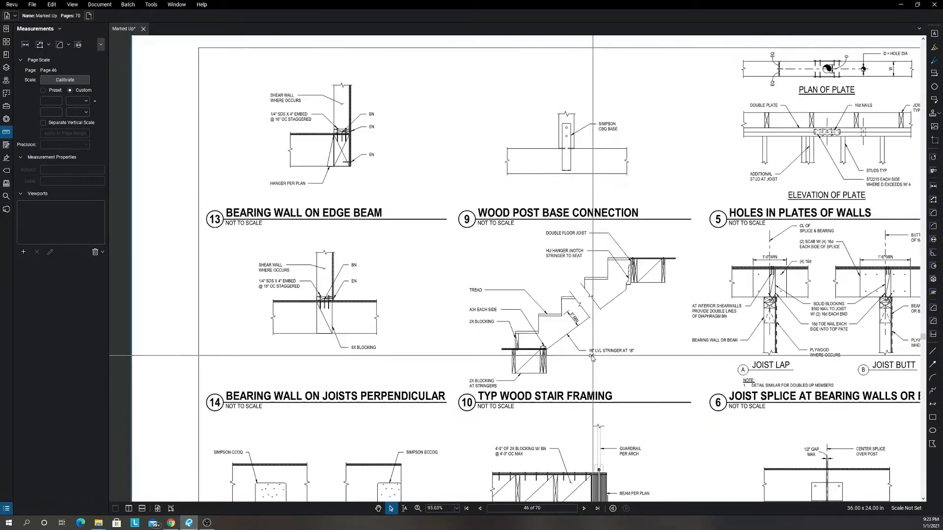
scroll(592, 357, "up", 8)
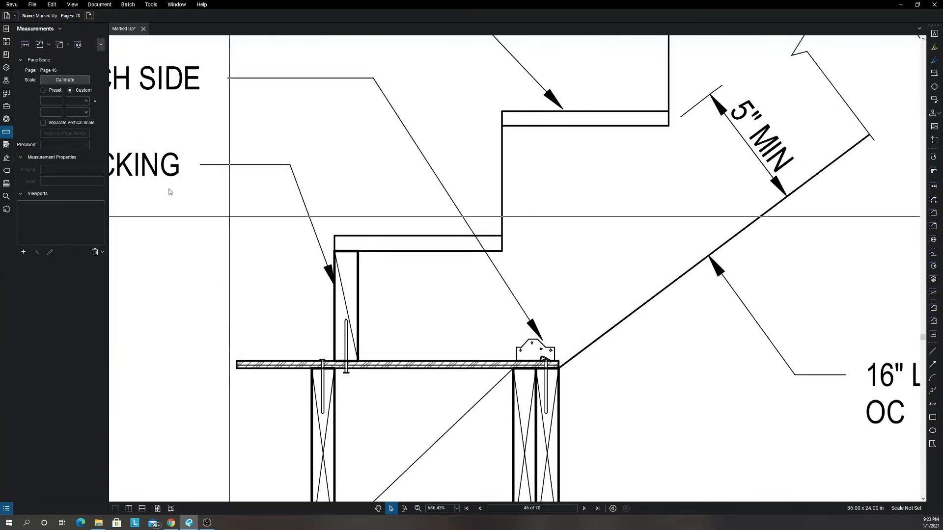
left_click_drag(170, 192, 281, 221)
scroll(282, 221, "down", 1)
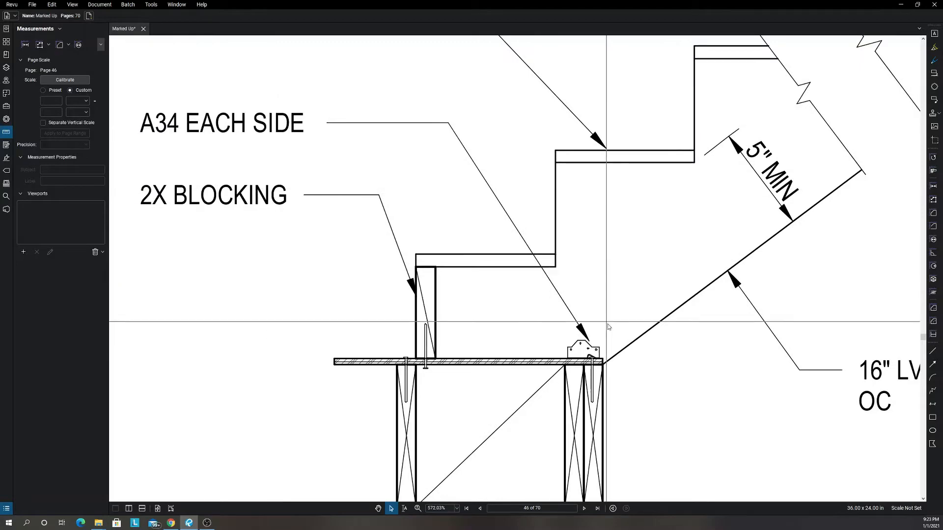
scroll(608, 327, "down", 8)
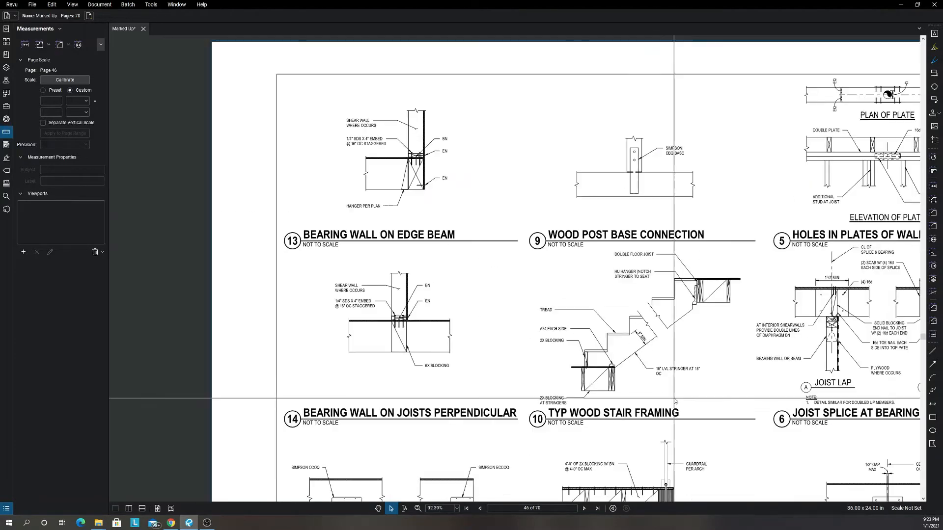
Advance to Typical Wood Details sheet S-0.22 and fit the full page in view.
scroll(675, 400, "down", 3)
left_click(584, 509)
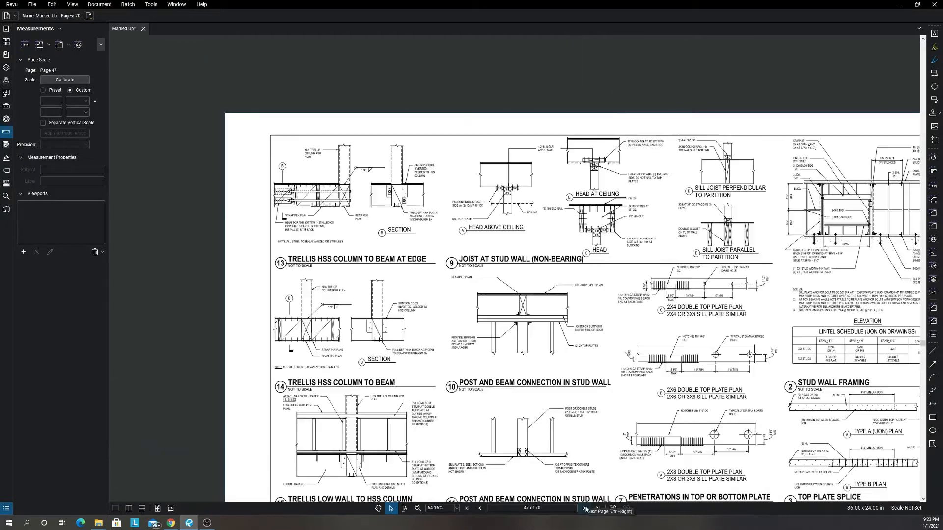
left_click(584, 509)
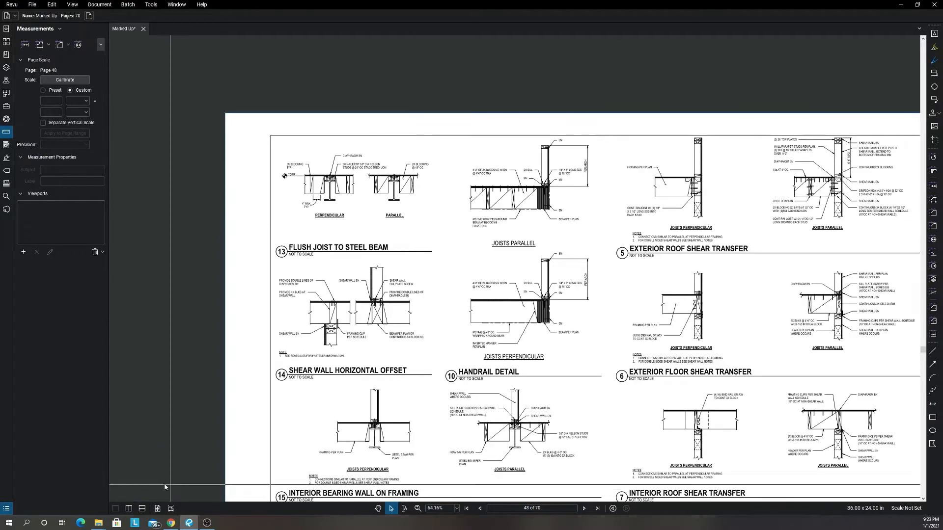
left_click(158, 508)
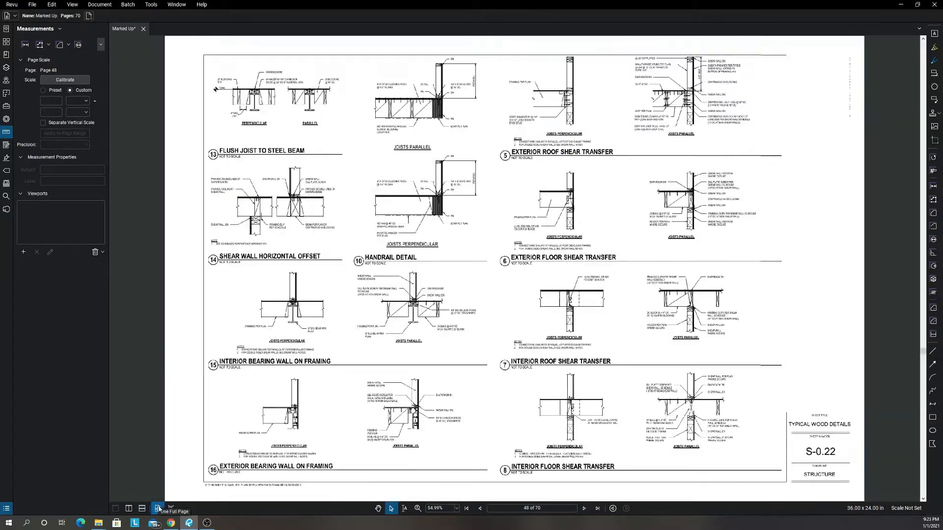
Page through the wood details on sheets S-0.23 to S-0.25 and continue to Typical Steel Details sheet S-0.30.
left_click(584, 509)
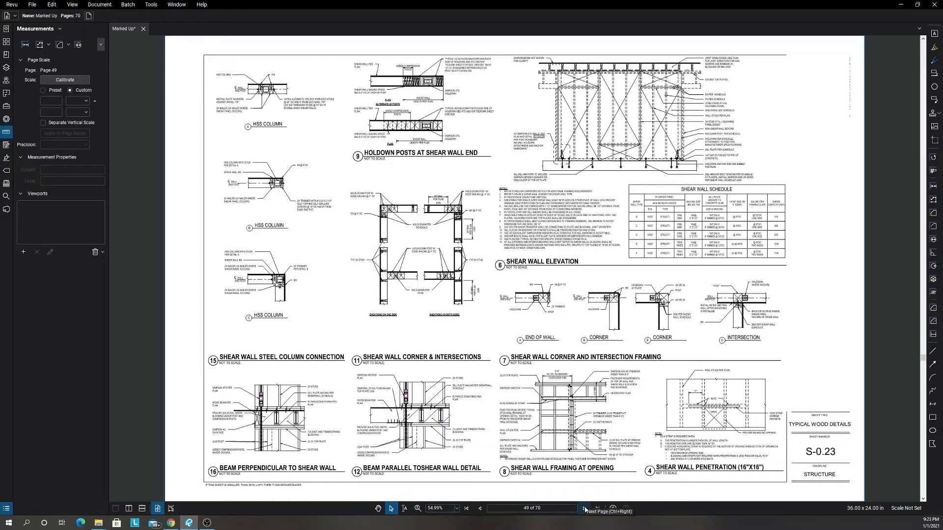
left_click(584, 509)
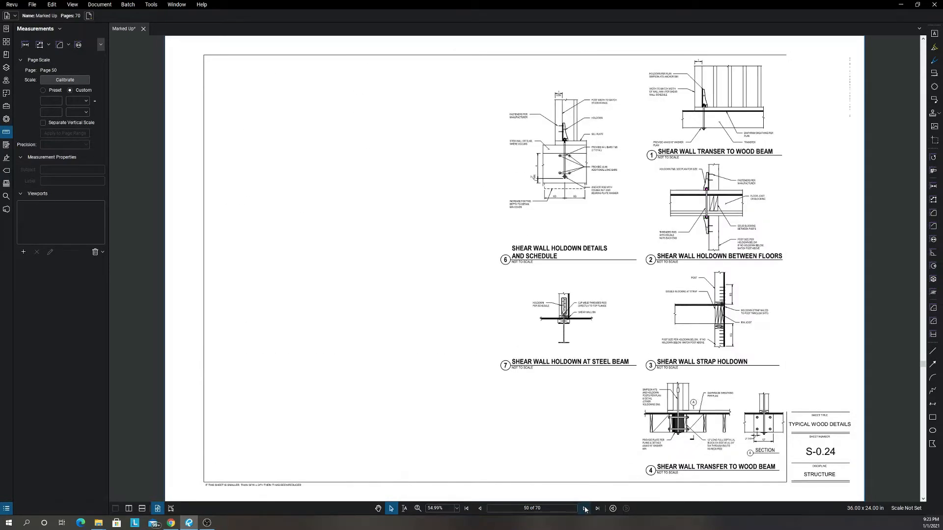
left_click(584, 509)
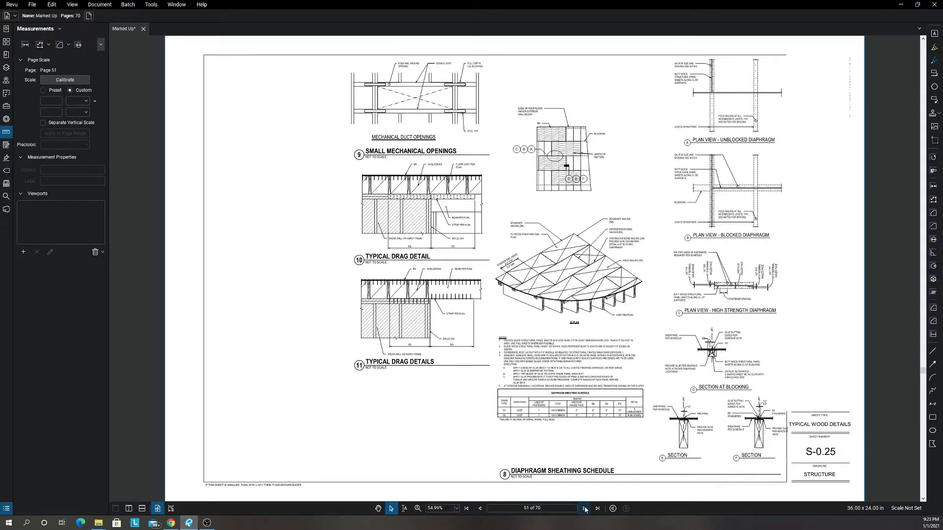
left_click(584, 509)
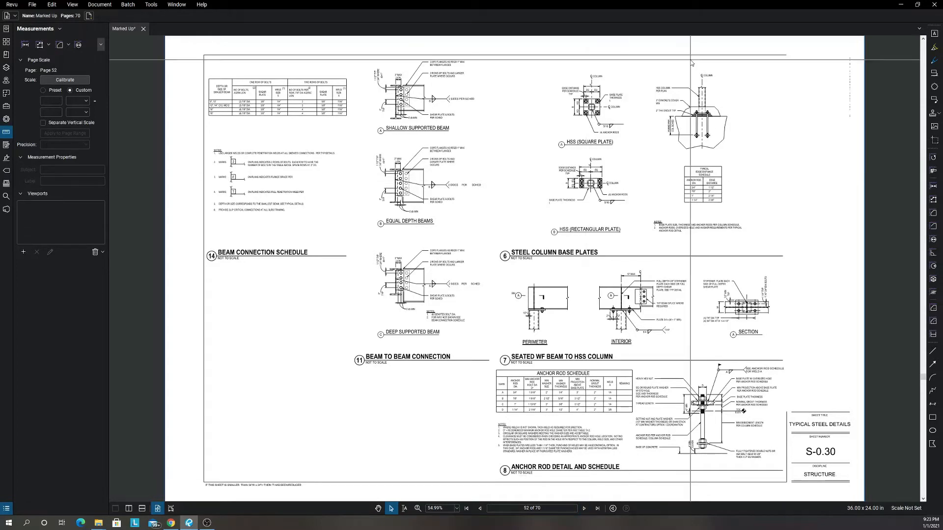
Examine the HSS column section of detail 6, Steel Column Base Plates, checking the concrete cover, grout, base plate and anchor rods.
scroll(702, 122, "up", 10)
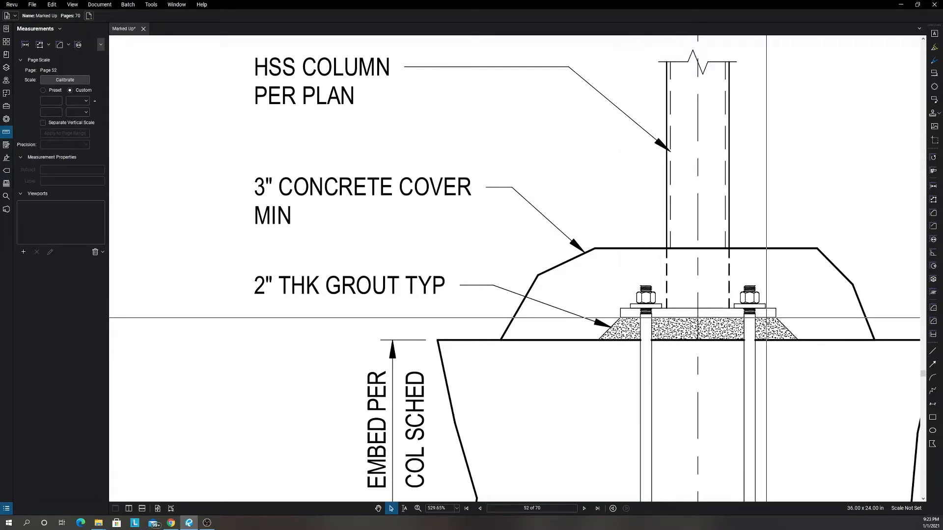
scroll(667, 312, "up", 1)
scroll(666, 310, "up", 2)
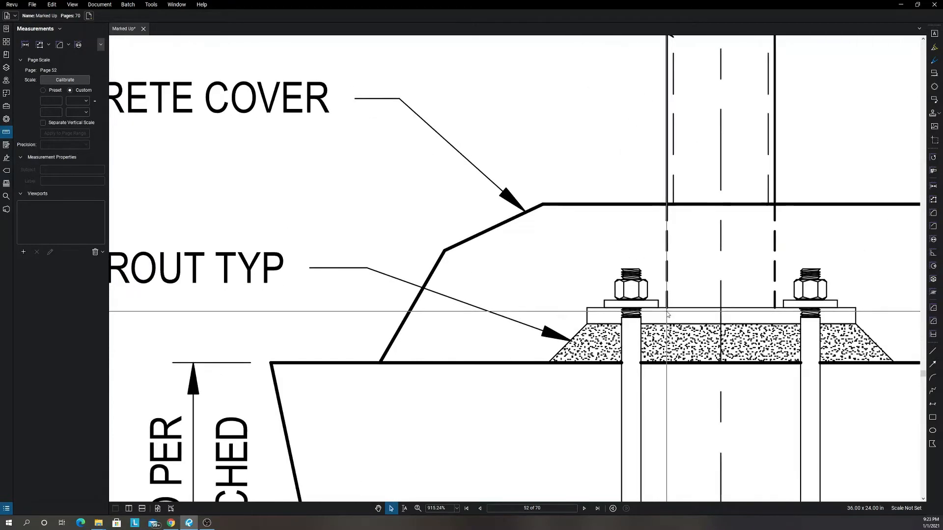
scroll(644, 299, "down", 4)
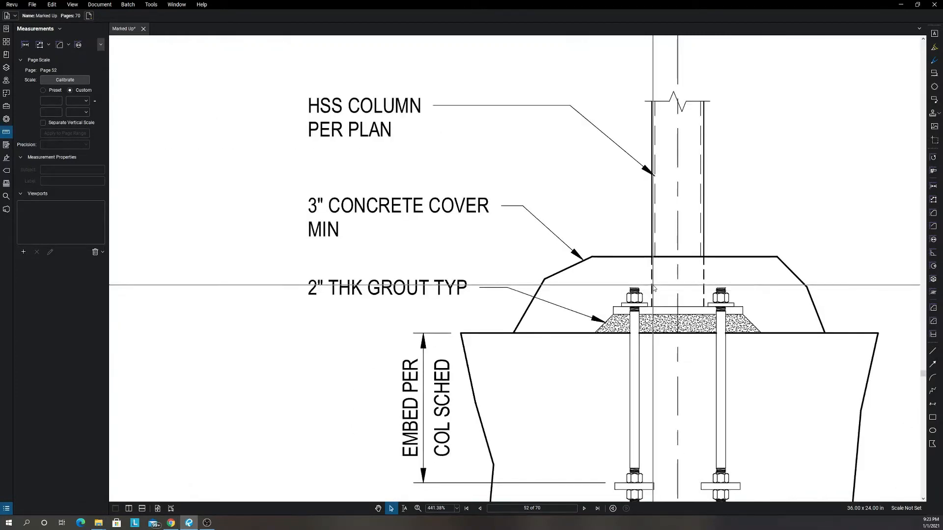
scroll(642, 309, "up", 3)
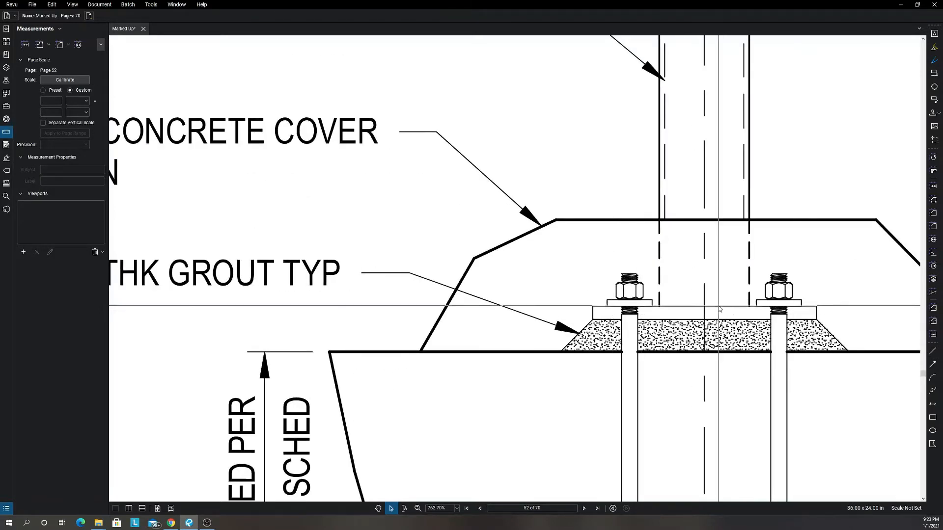
scroll(719, 307, "down", 4)
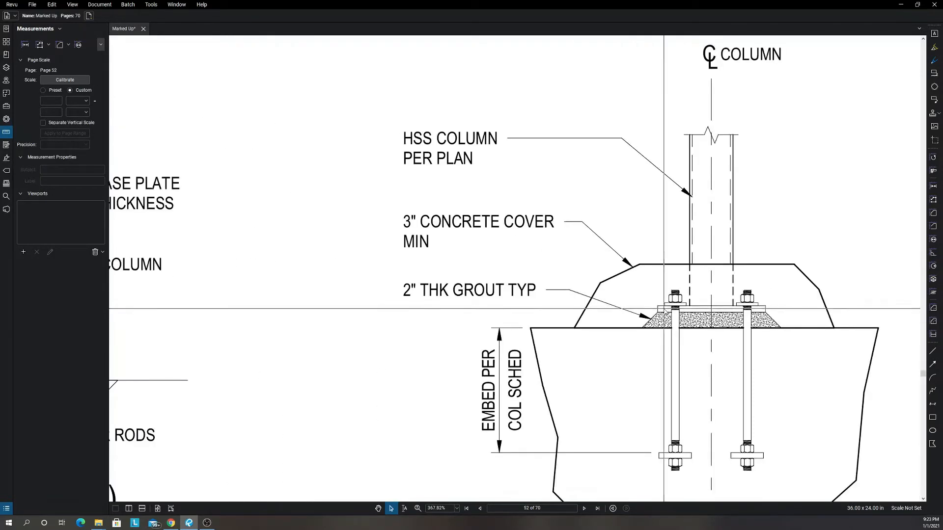
scroll(725, 309, "up", 3)
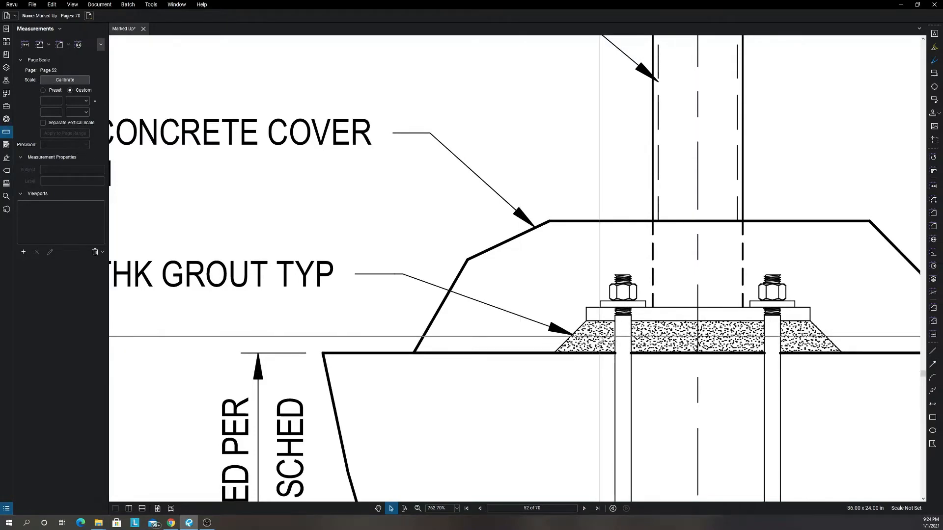
scroll(589, 330, "down", 4)
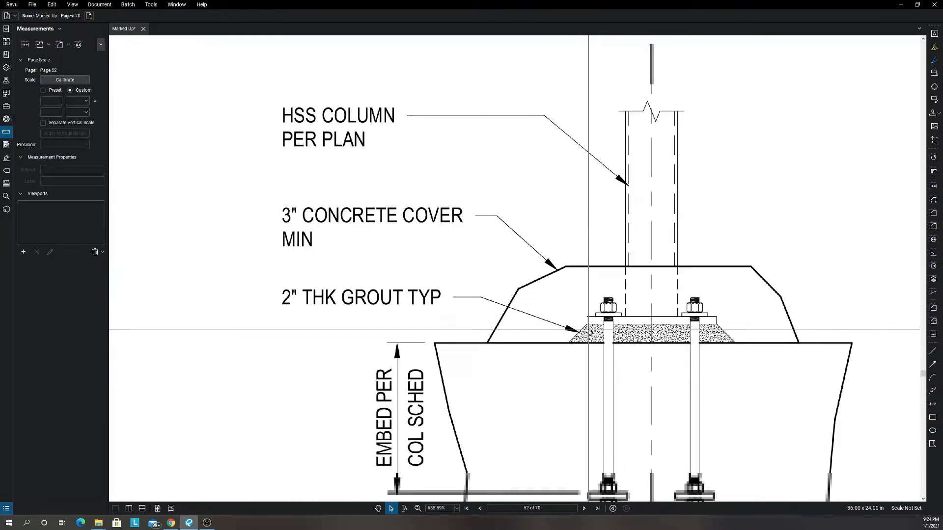
scroll(590, 330, "up", 4)
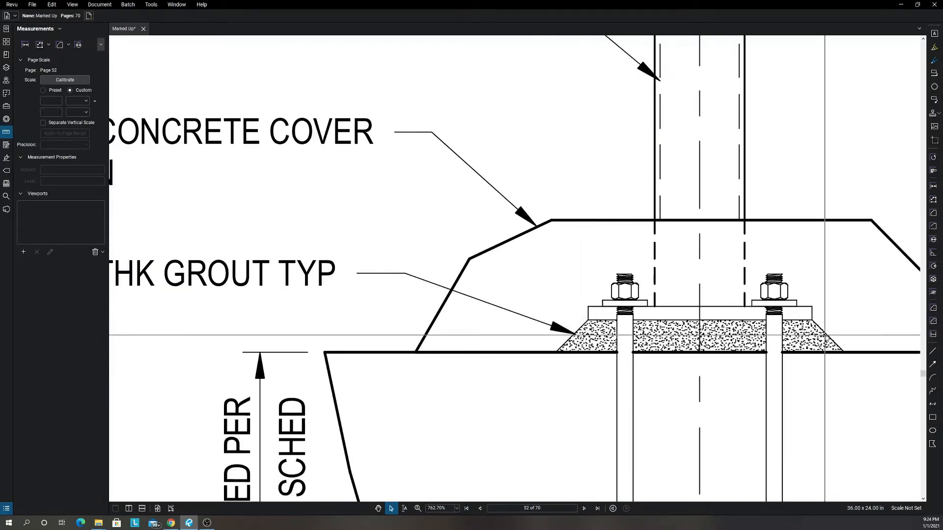
Examine plan A, HSS (Square Plate), of the steel column base plate detail, including its anchor rods and edge distances.
scroll(802, 326, "down", 2)
scroll(682, 326, "down", 1)
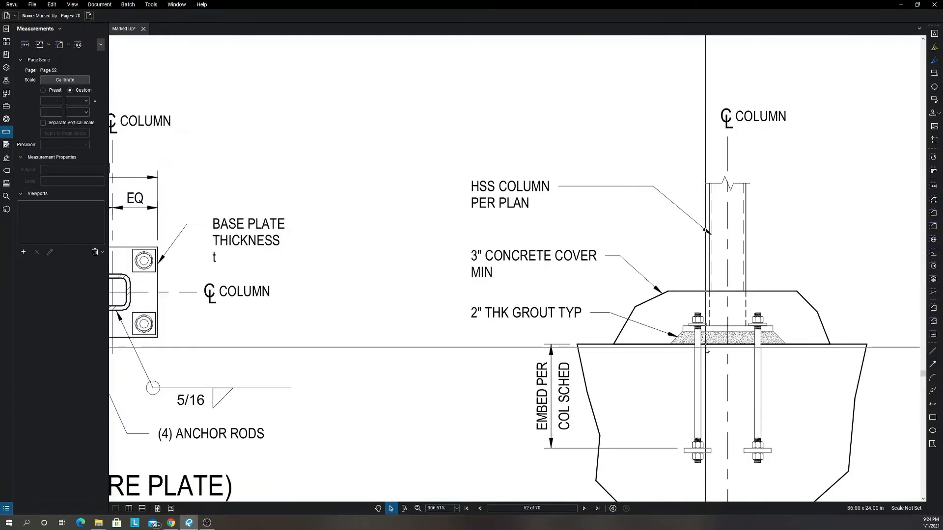
scroll(704, 352, "down", 3)
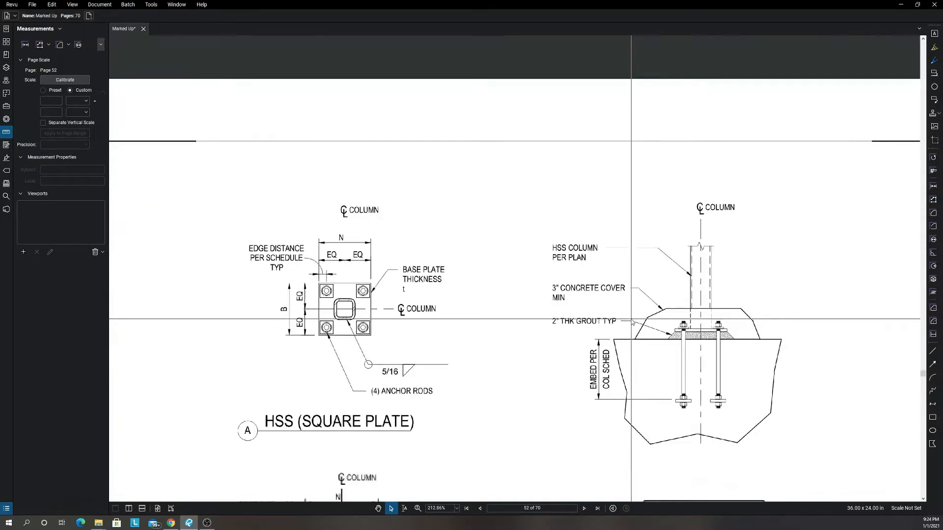
scroll(425, 318, "up", 2)
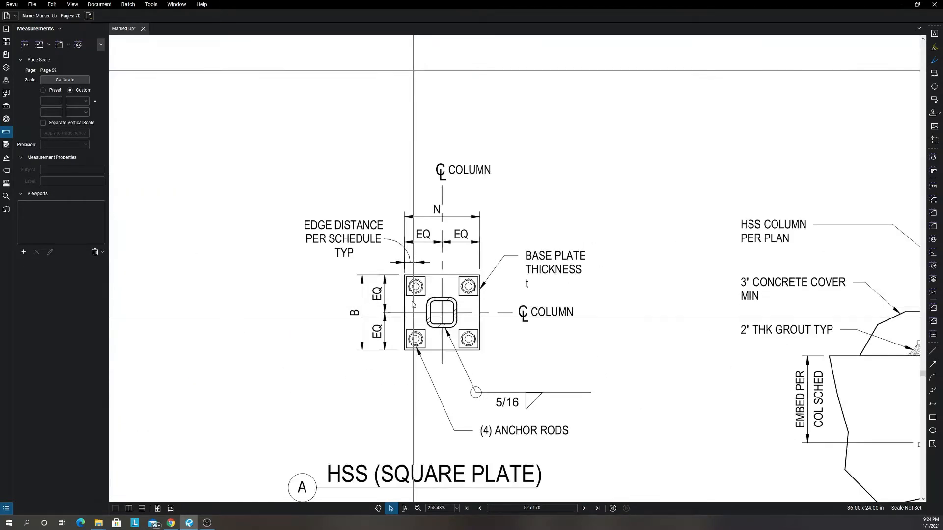
Examine the square base plate's anchor-rod edge distance together with the Typical Edge Distance Schedule beneath the HSS column section.
scroll(679, 372, "down", 1)
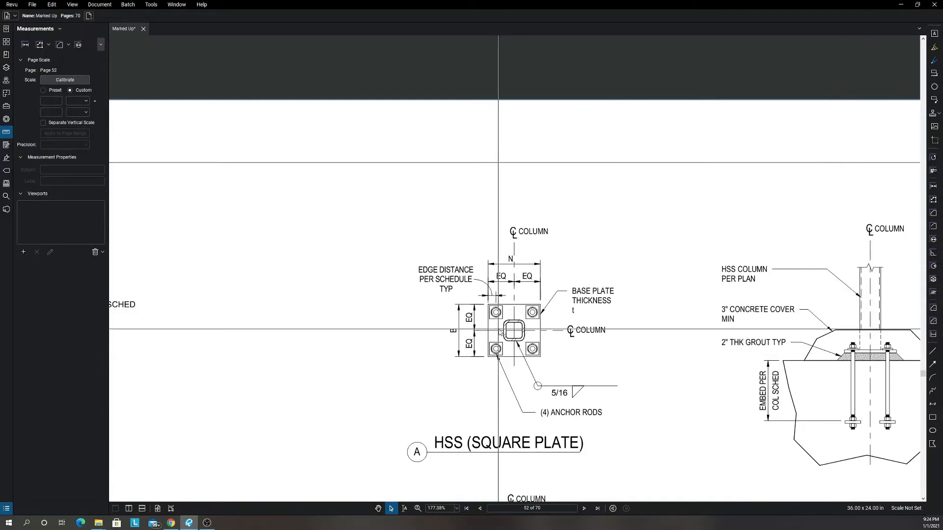
scroll(508, 324, "up", 1)
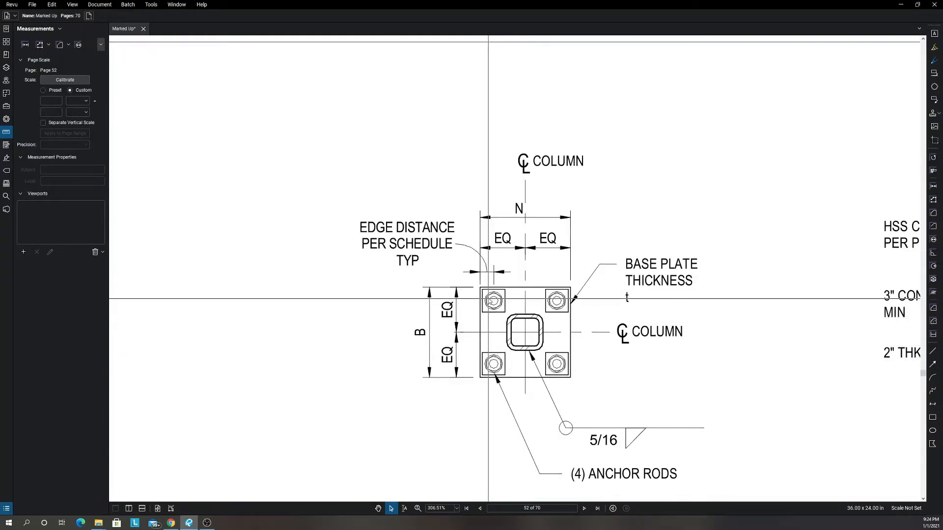
scroll(671, 346, "down", 3)
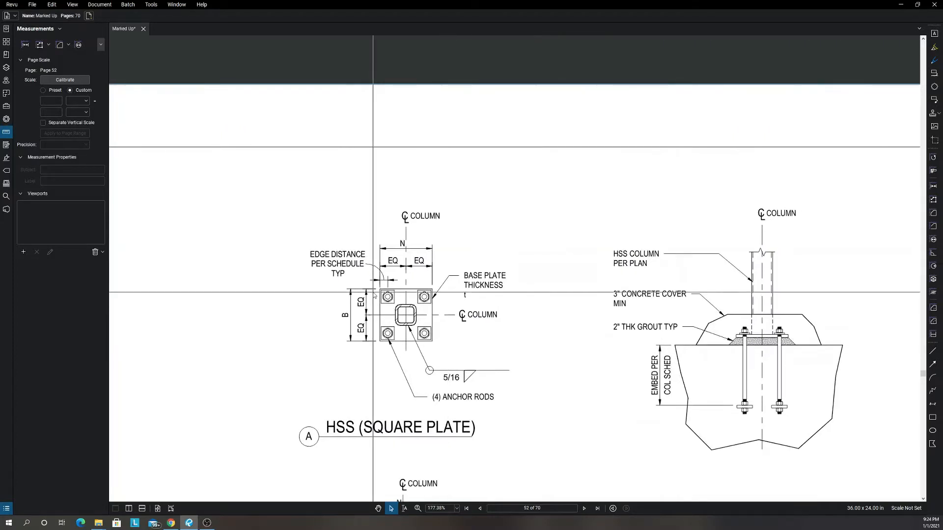
scroll(393, 287, "down", 5)
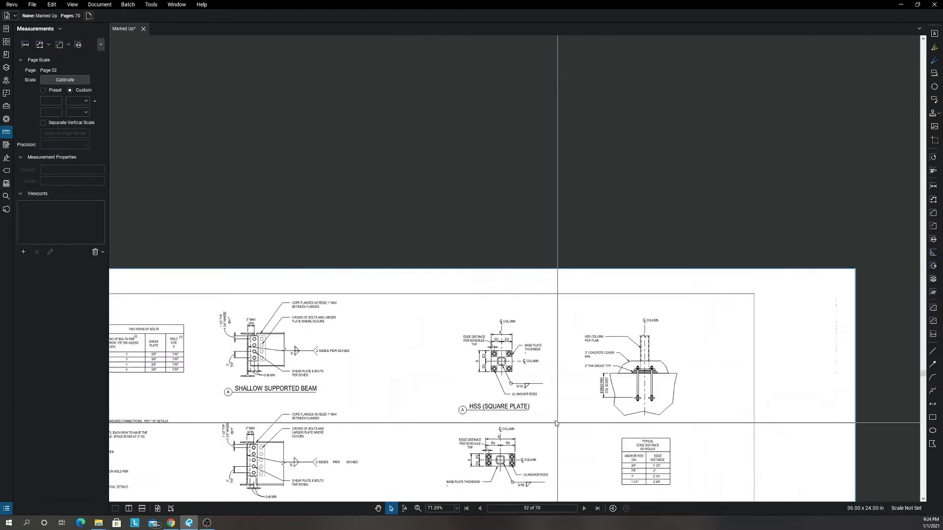
scroll(556, 423, "down", 2)
scroll(648, 398, "up", 3)
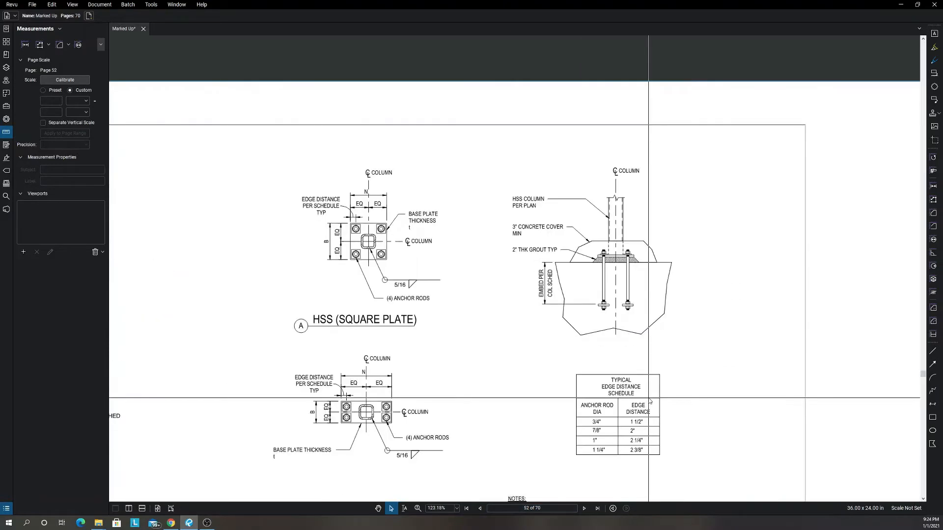
scroll(648, 399, "up", 2)
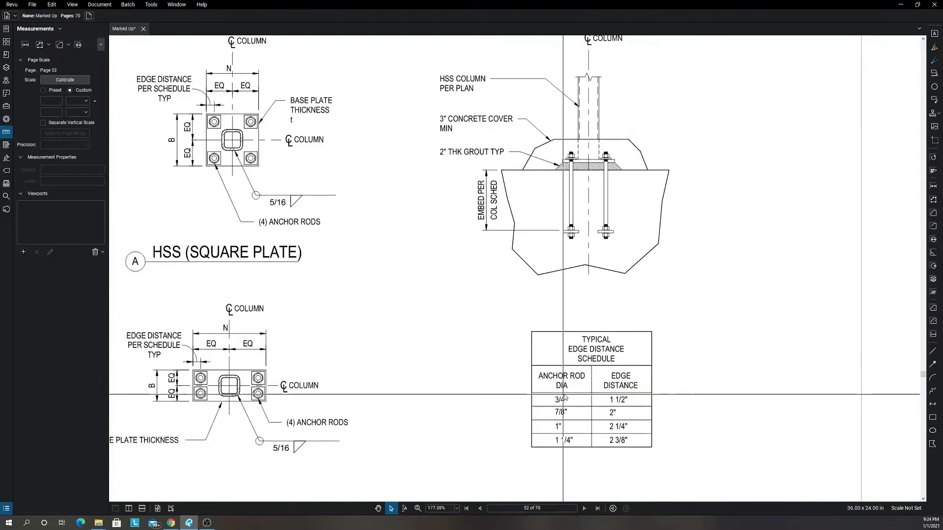
scroll(571, 426, "down", 9)
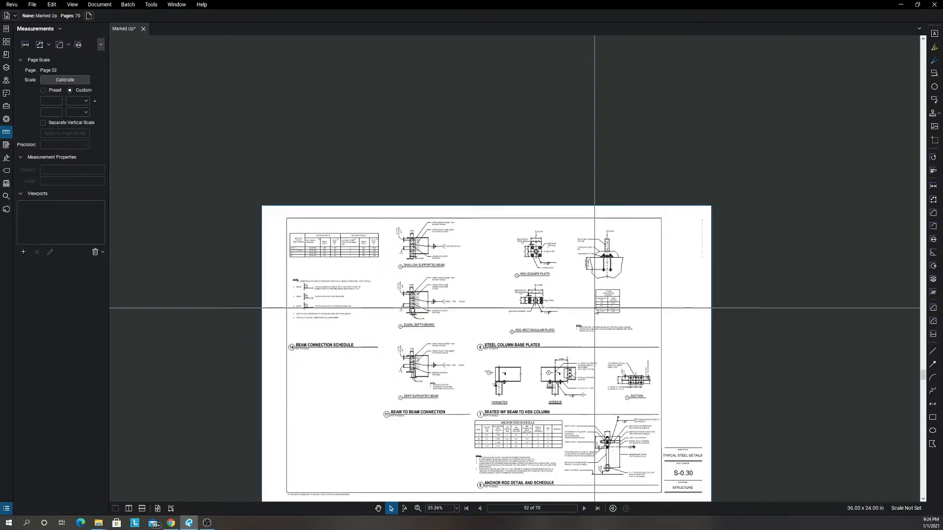
Advance to First Floor Foundation Plan sheet S-2.0 and examine the clouded footing clash around the elevator pit near grid 3.
left_click_drag(594, 308, 565, 284)
left_click(583, 509)
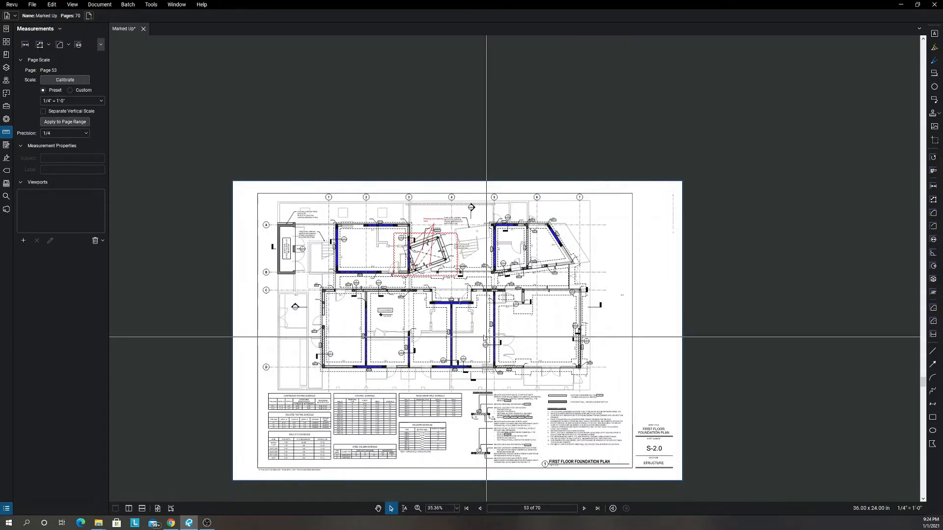
scroll(446, 295, "up", 3)
left_click_drag(446, 293, 489, 304)
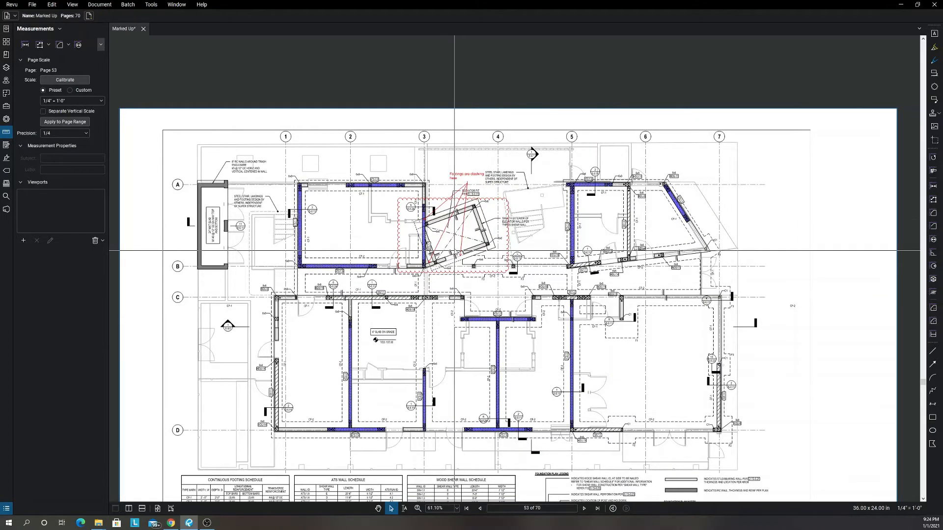
scroll(477, 178, "up", 4)
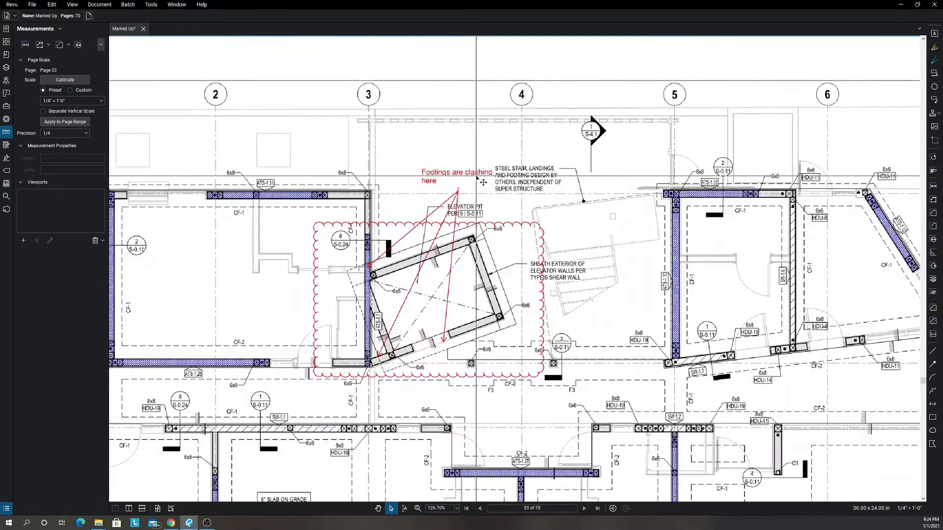
scroll(450, 173, "up", 2)
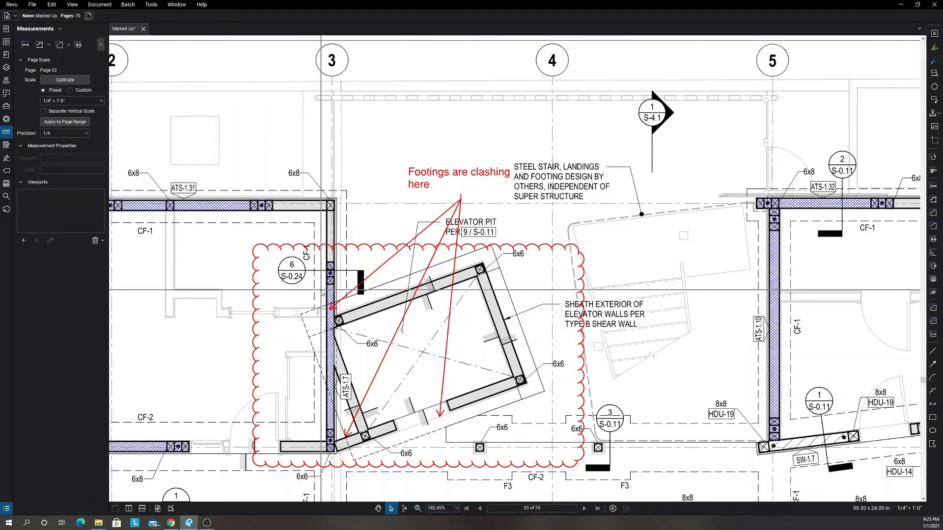
scroll(329, 325, "down", 3)
scroll(329, 325, "down", 1)
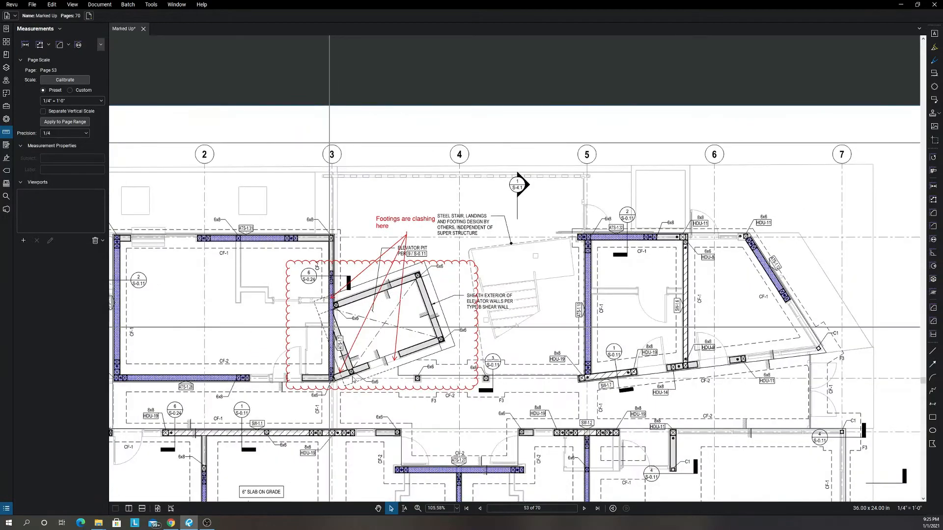
scroll(360, 375, "down", 4)
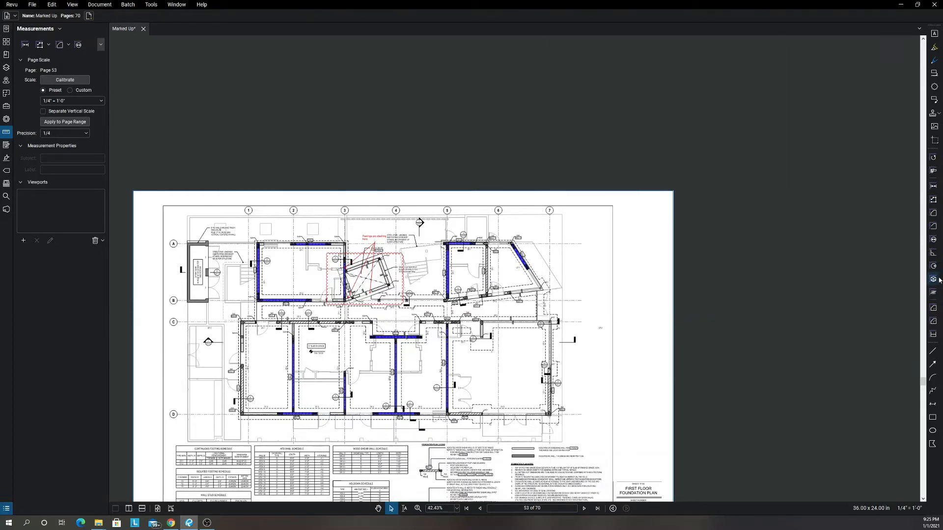
Start an area measurement on the foundation plan with its line color set to cyan.
left_click(934, 214)
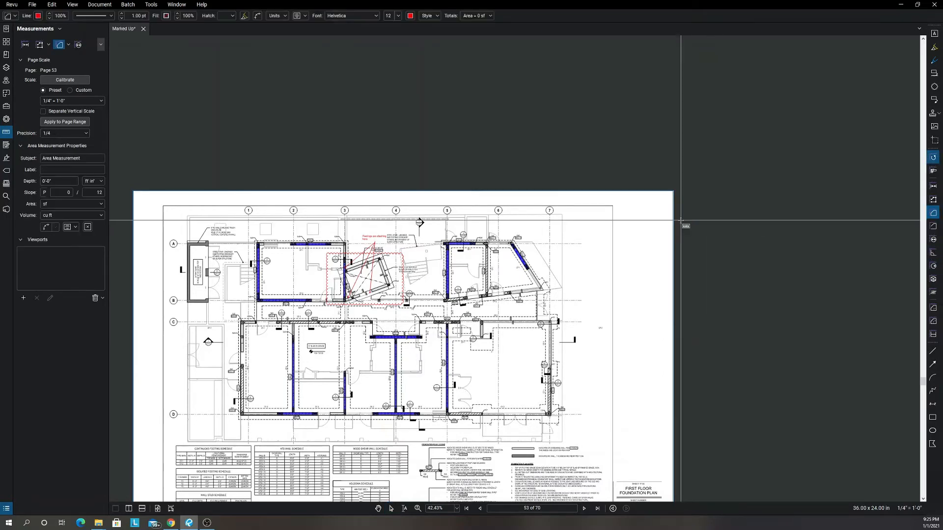
left_click(38, 16)
left_click(70, 33)
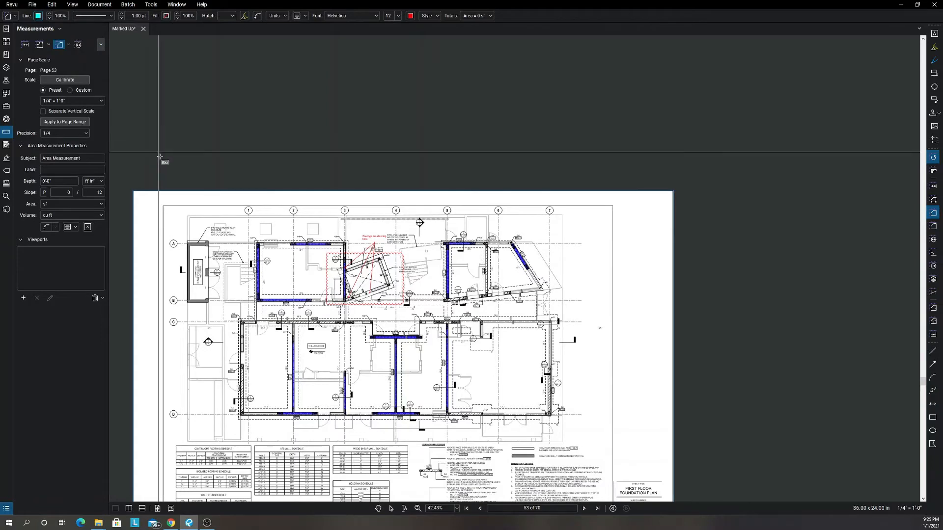
Outline the inner dashed footing edge of the room between grids 1 and 3 and rows A and B as footing area.
scroll(246, 223, "up", 5)
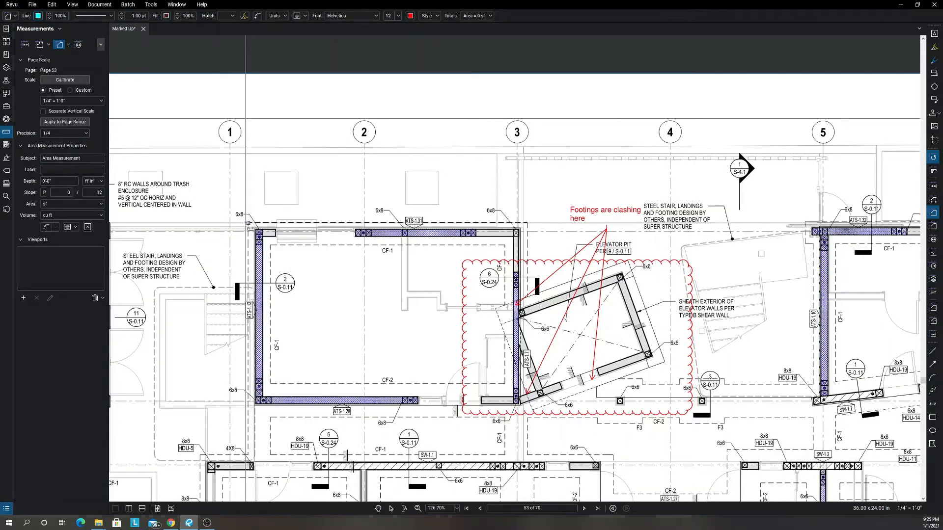
left_click(248, 246)
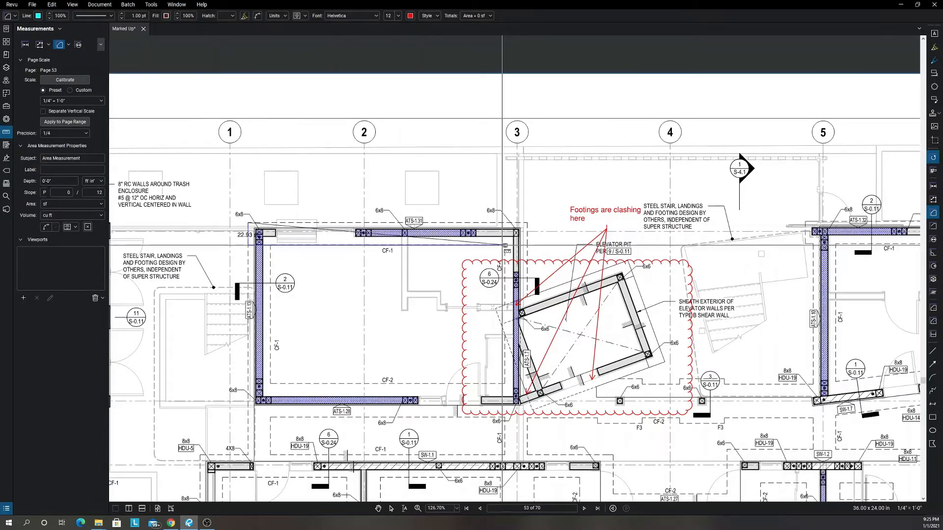
left_click(502, 245)
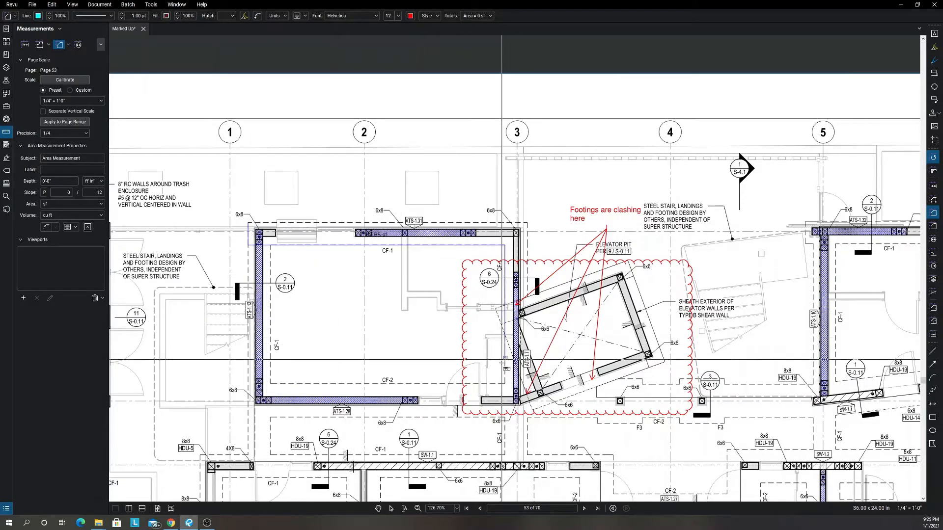
left_click(502, 383)
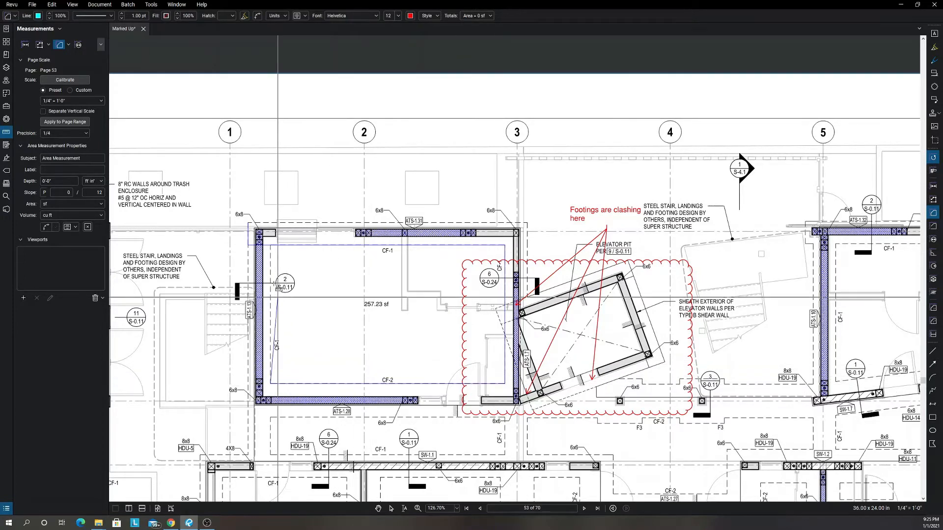
scroll(284, 238, "up", 5)
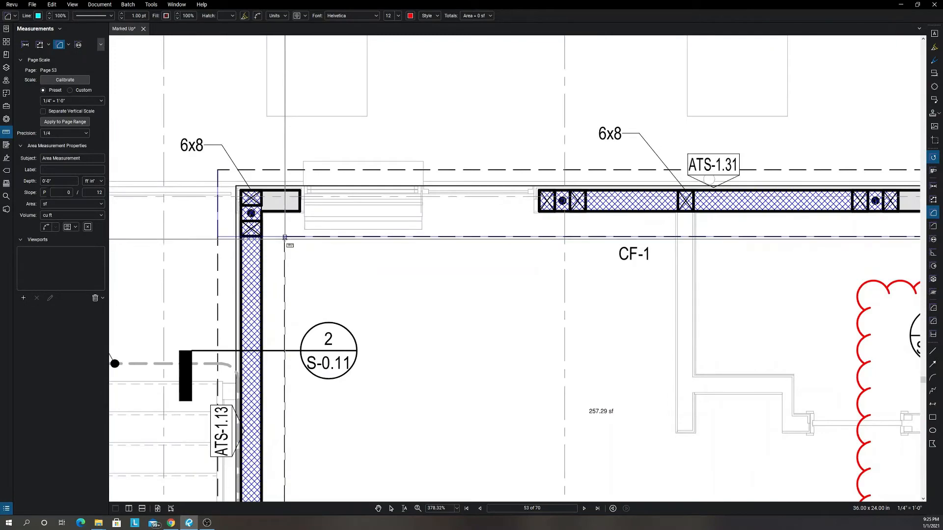
scroll(285, 240, "up", 3)
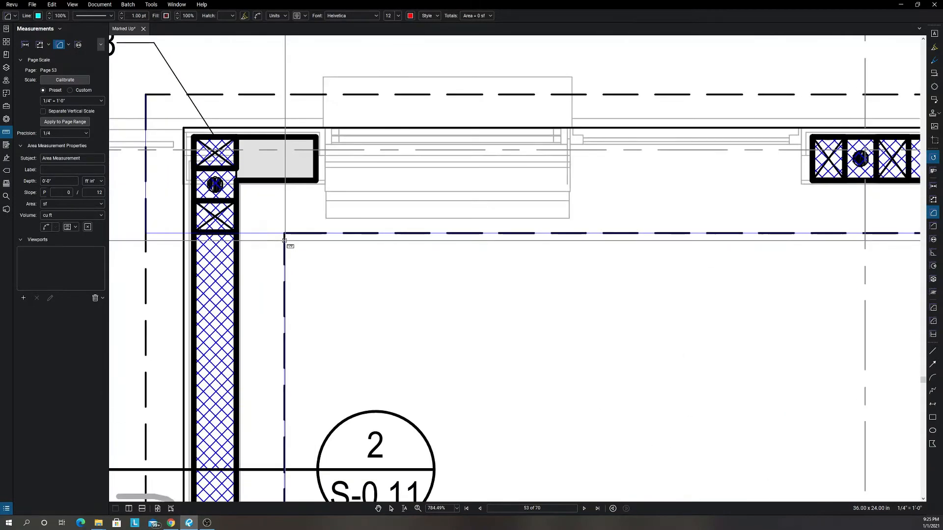
left_click(285, 240)
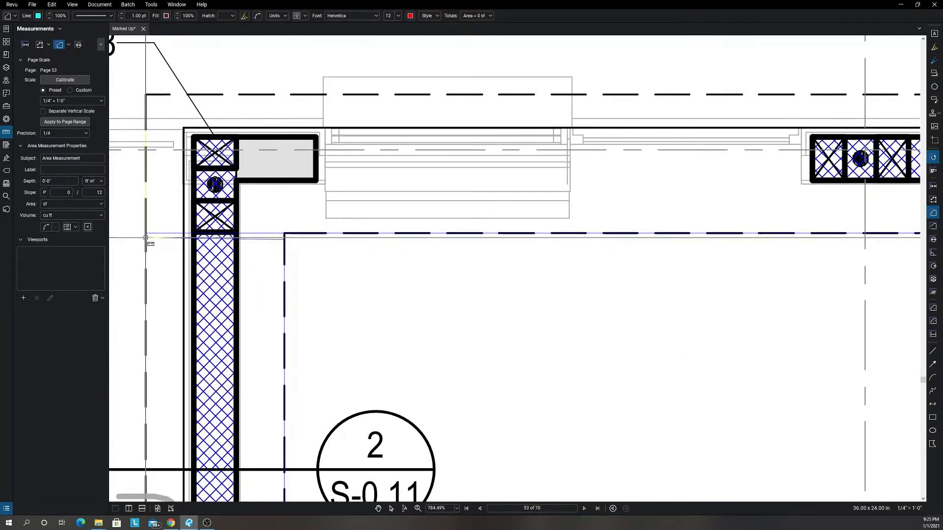
Continue the area outline down the outer footing edge to row D and around the inner footing edge of the room between grids 1 and 2.
scroll(145, 242, "down", 8)
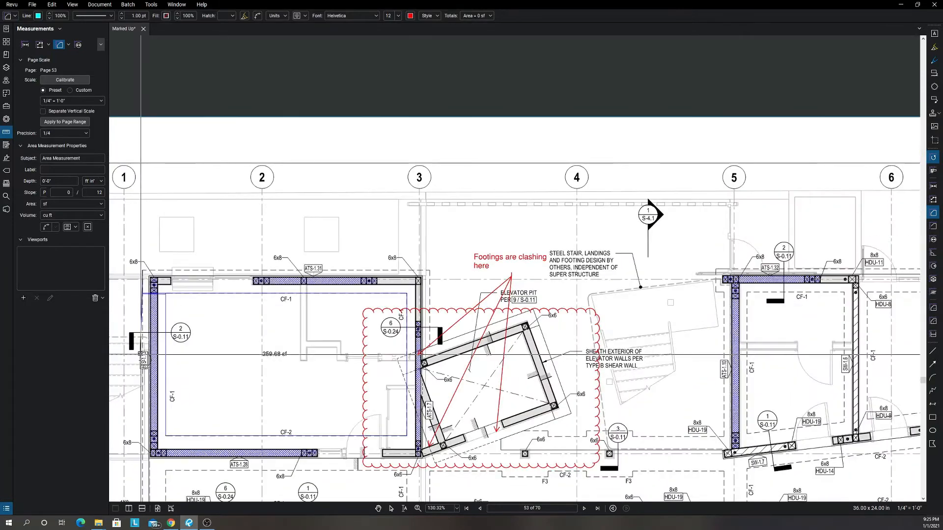
scroll(138, 420, "down", 3)
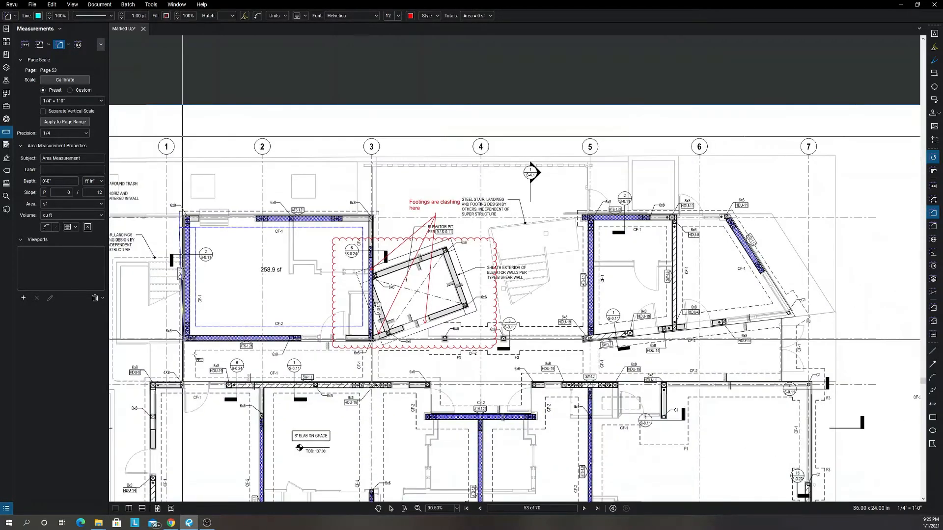
scroll(182, 386, "down", 2)
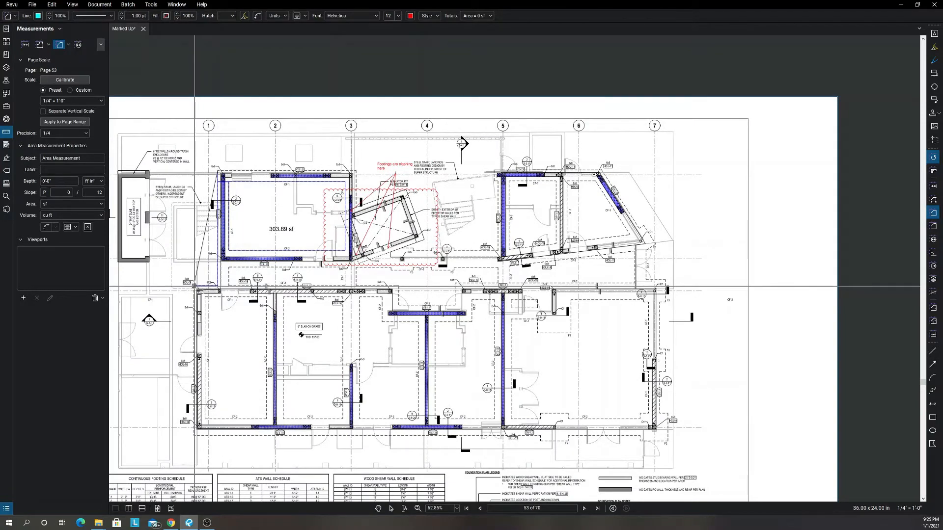
left_click(195, 286)
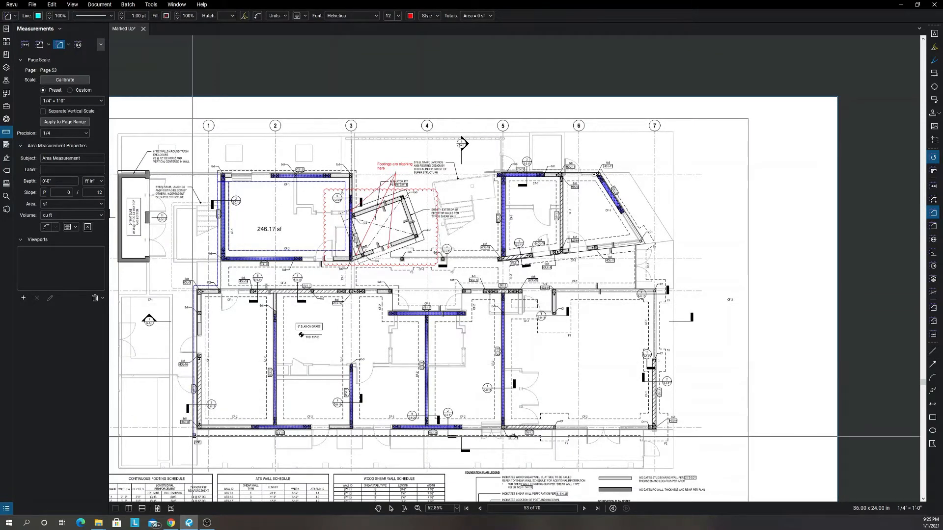
left_click(205, 436)
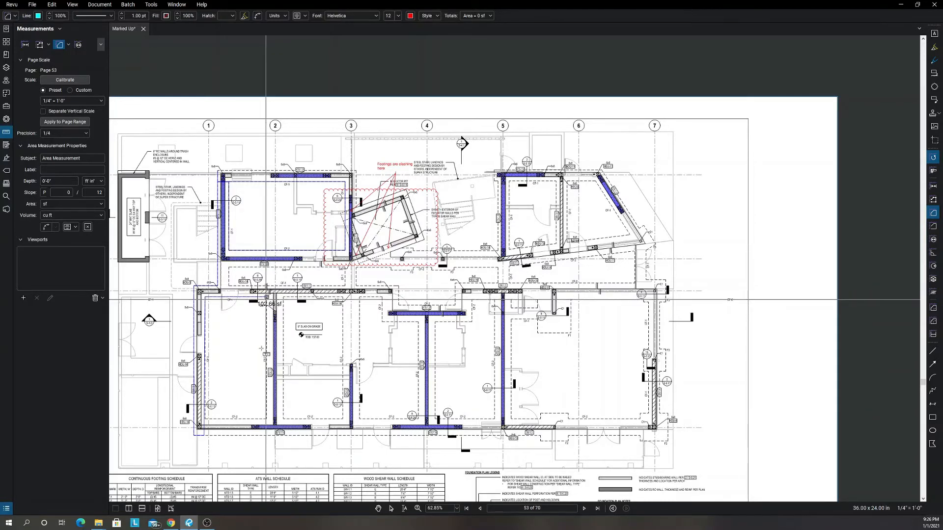
left_click(266, 419)
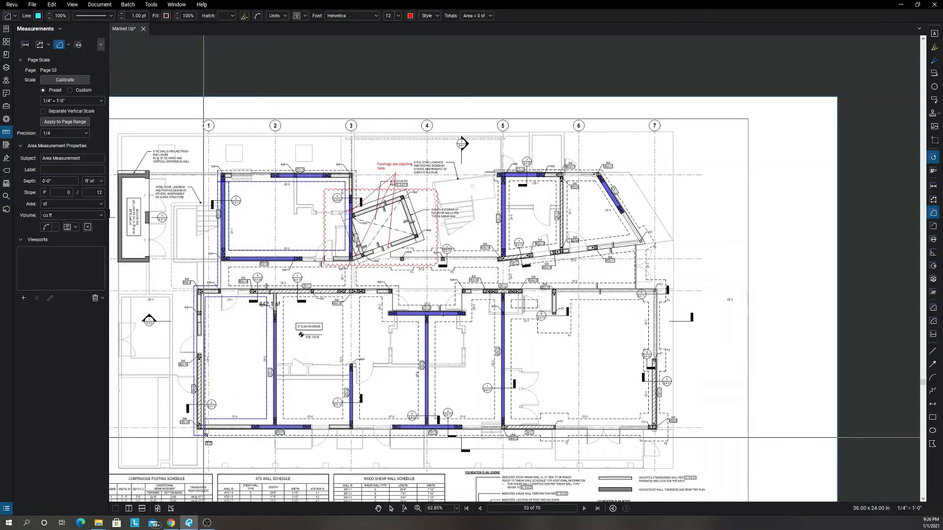
Carry the area outline along the outer footing edge below row D to ATS-1.14 and around the inner footing edge between rows B and C.
scroll(207, 428, "up", 5)
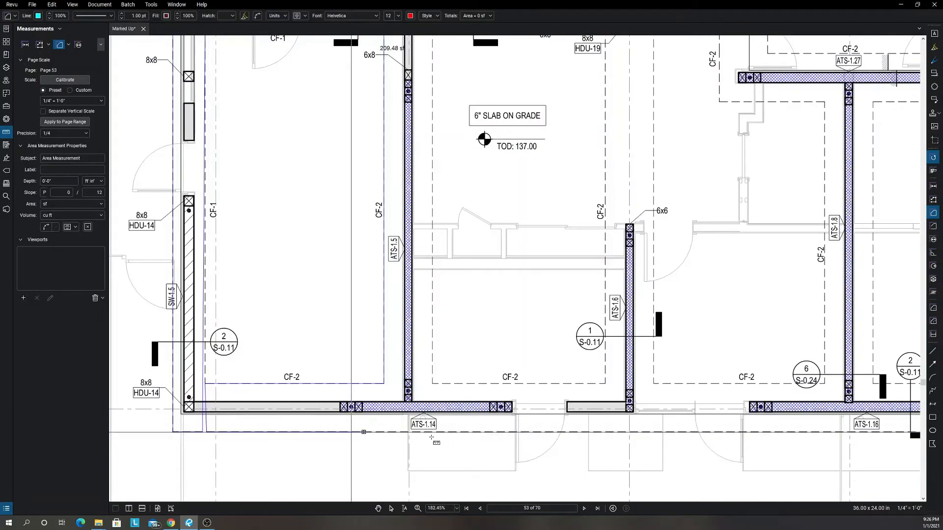
scroll(431, 433, "down", 1)
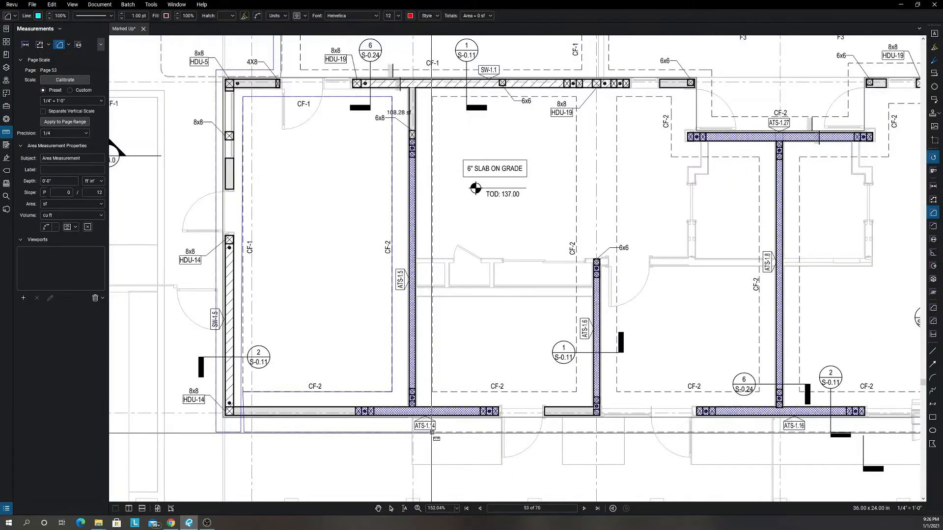
left_click(432, 433)
scroll(429, 187, "down", 4)
scroll(434, 139, "up", 2)
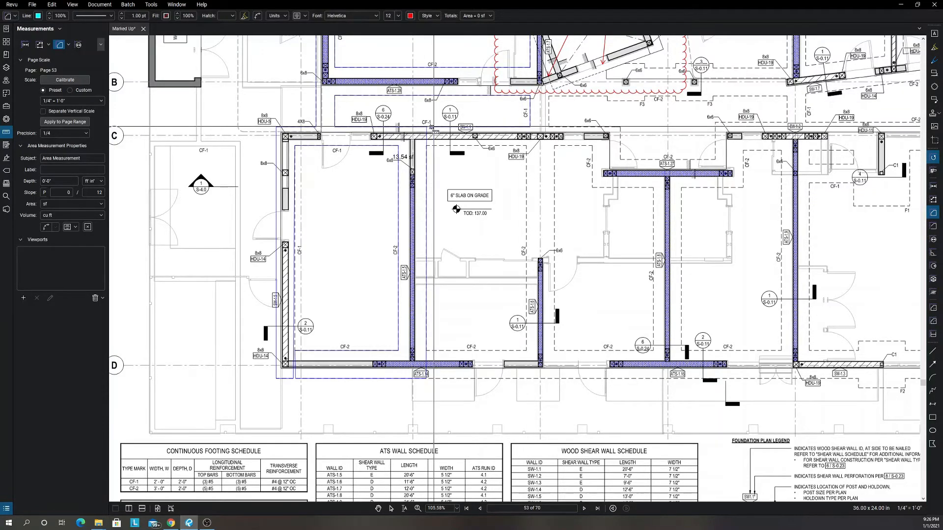
Continue the area outline around the inner footing edge of the room between grids 2 and 3 and rows C and D, back to the outer edge.
scroll(433, 129, "up", 5)
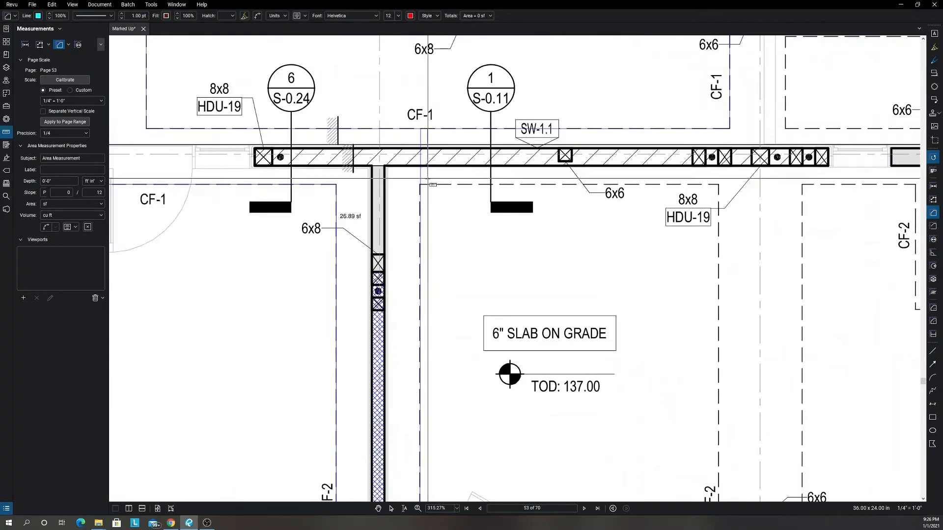
left_click(425, 185)
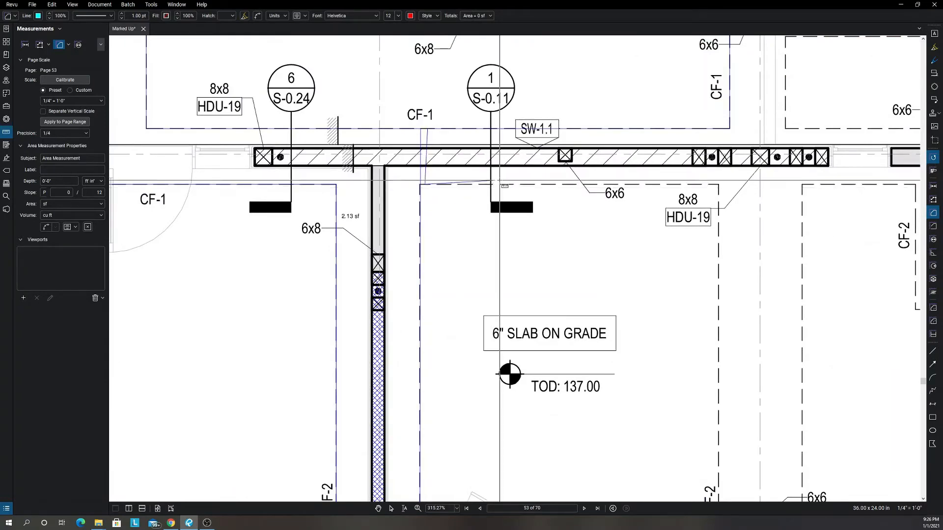
scroll(562, 190, "down", 5)
left_click(618, 191)
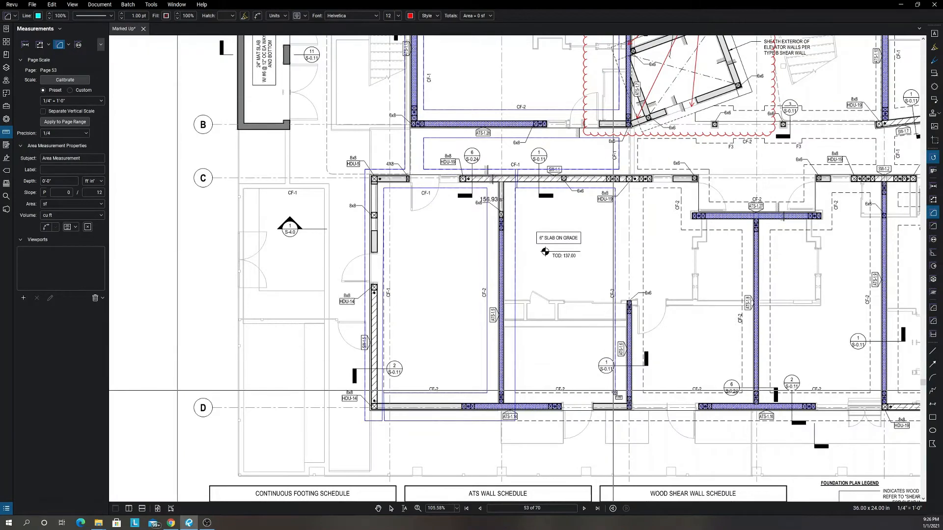
left_click(614, 393)
scroll(518, 393, "up", 5)
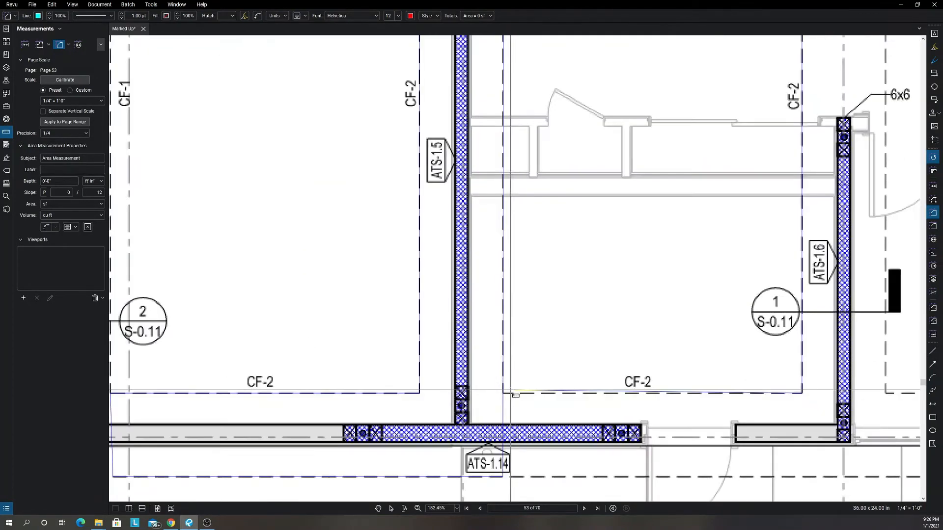
left_click(508, 394)
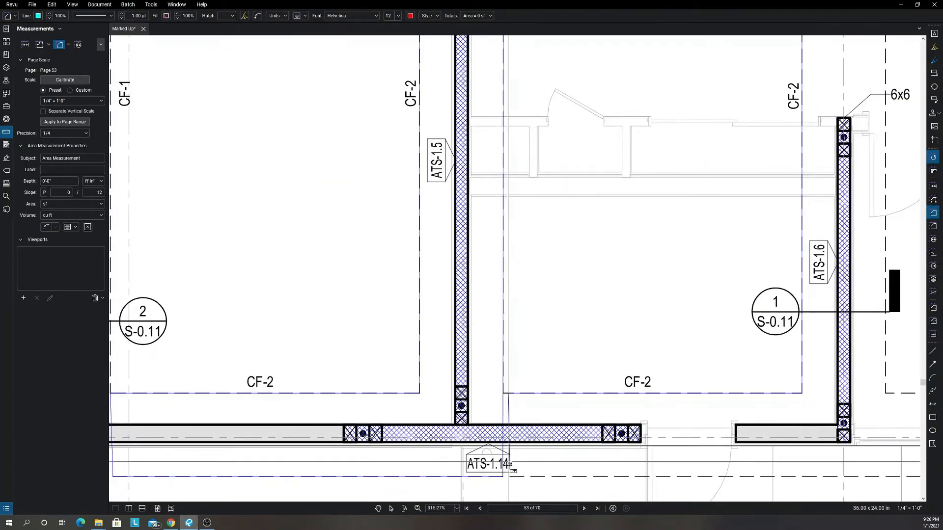
scroll(511, 474, "down", 4)
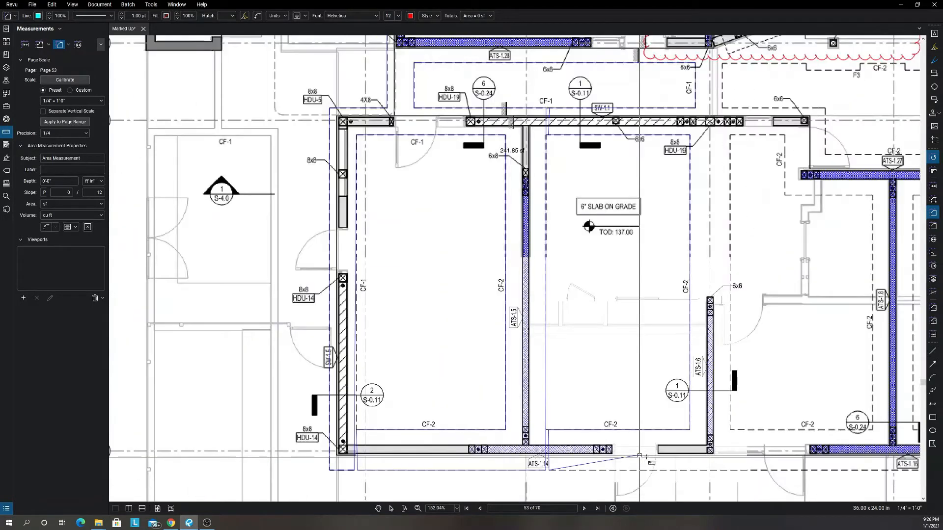
Extend the area outline along the outer footing edge to grid 3 and around the stepped inner footing edge of the room between grids 3 and 4.
scroll(711, 460, "down", 2)
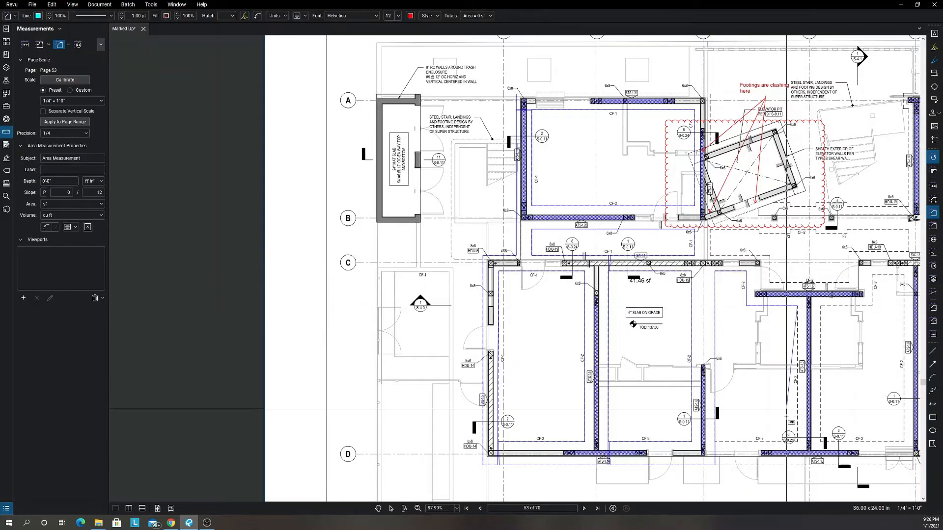
scroll(702, 447, "up", 9)
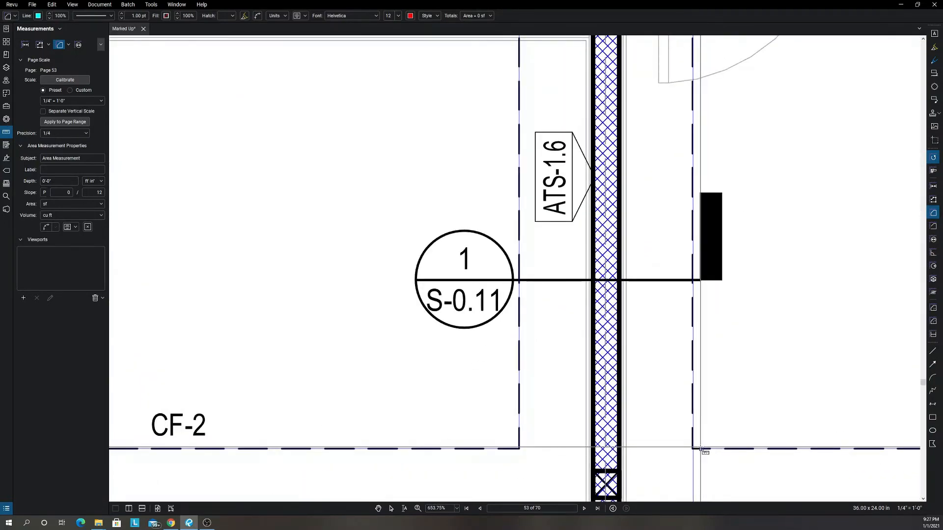
scroll(703, 447, "down", 6)
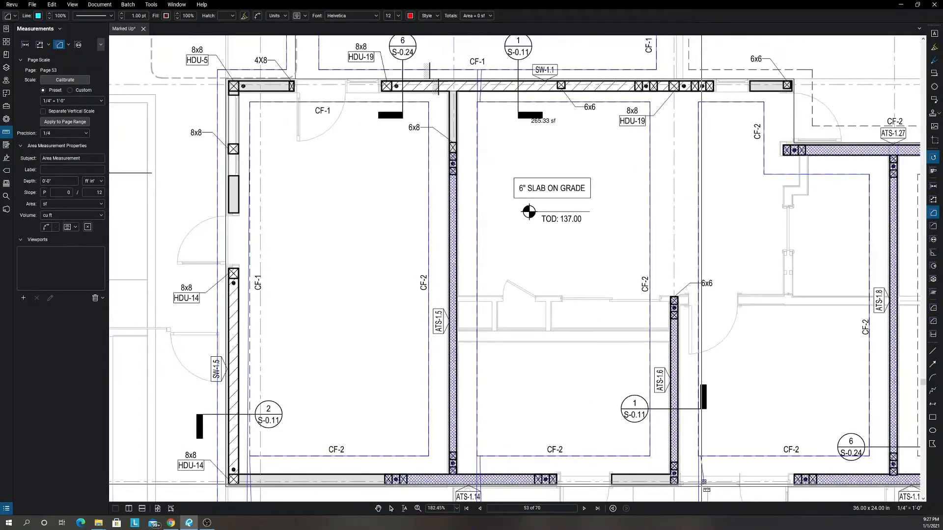
left_click_drag(701, 485, 684, 342)
scroll(683, 367, "up", 3)
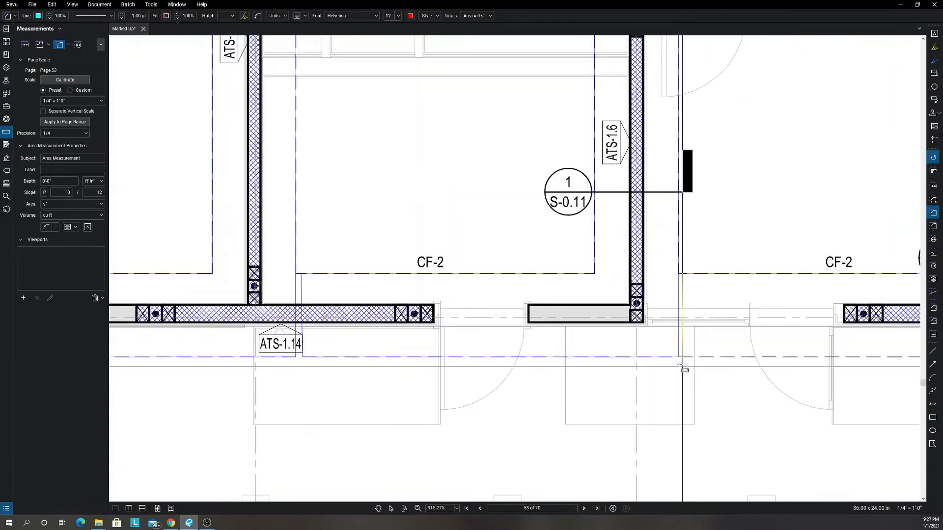
scroll(681, 366, "up", 3)
left_click(684, 351)
Carry the area outline past ATS-1.16 and around the inner footing edge of the corridor between grids 3 and 5, including the notch above ATS-1.27.
scroll(736, 362, "down", 2)
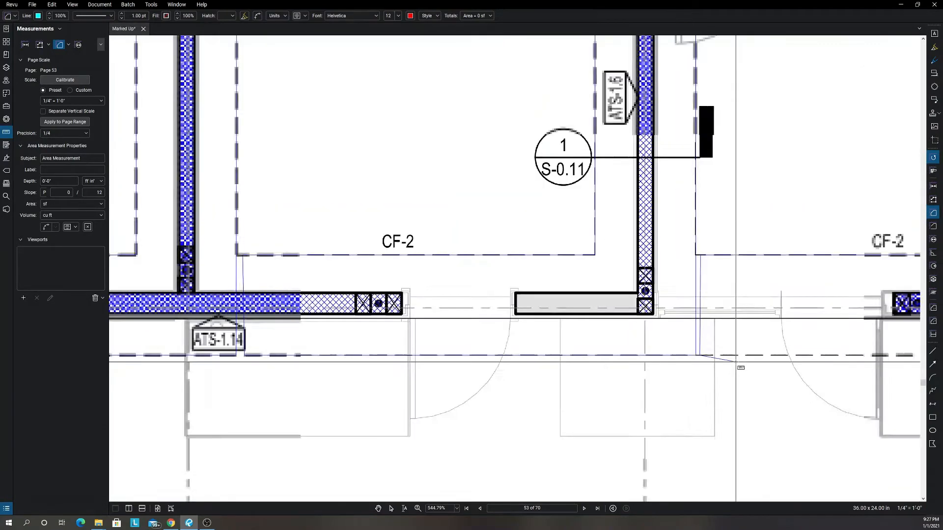
scroll(736, 363, "down", 8)
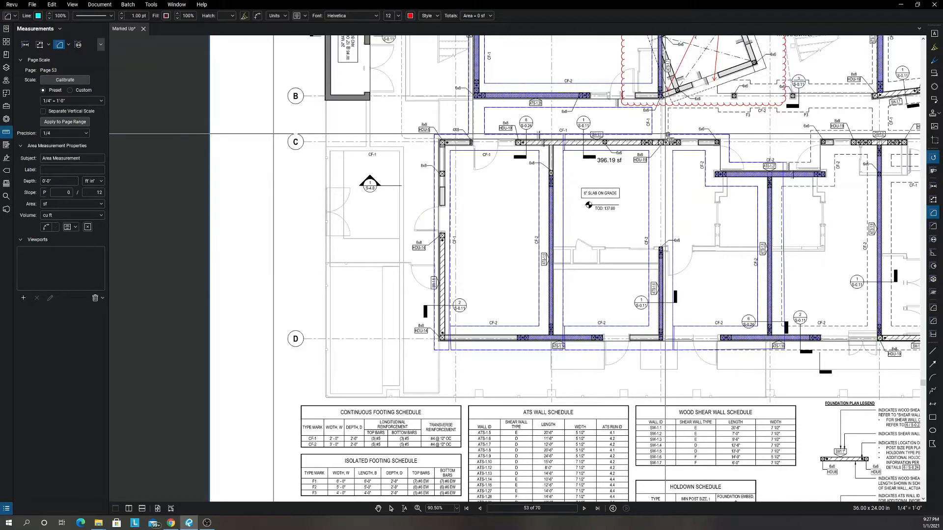
scroll(668, 98, "down", 6)
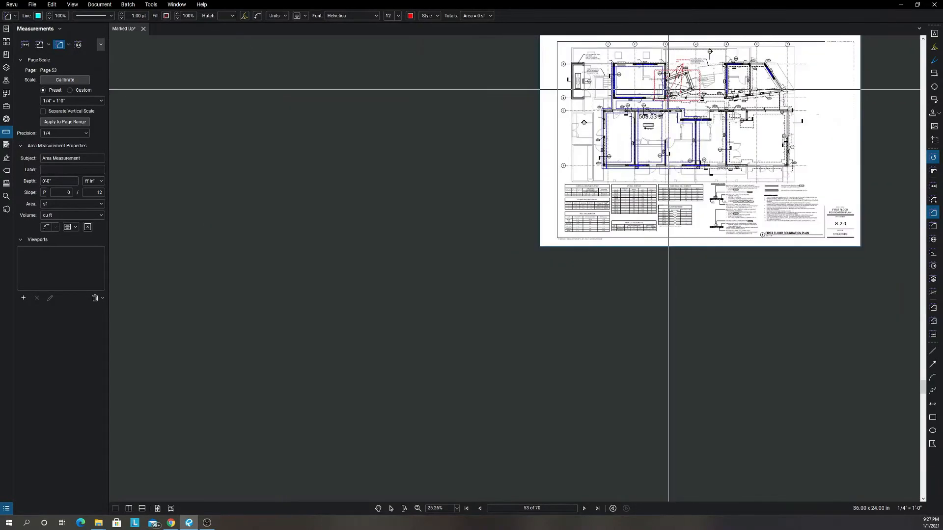
scroll(670, 77, "up", 3)
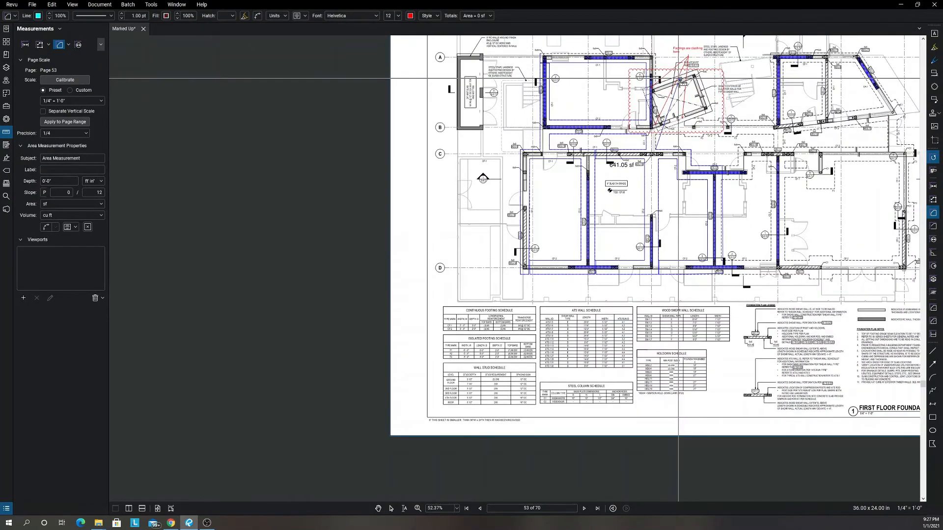
scroll(677, 74, "up", 2)
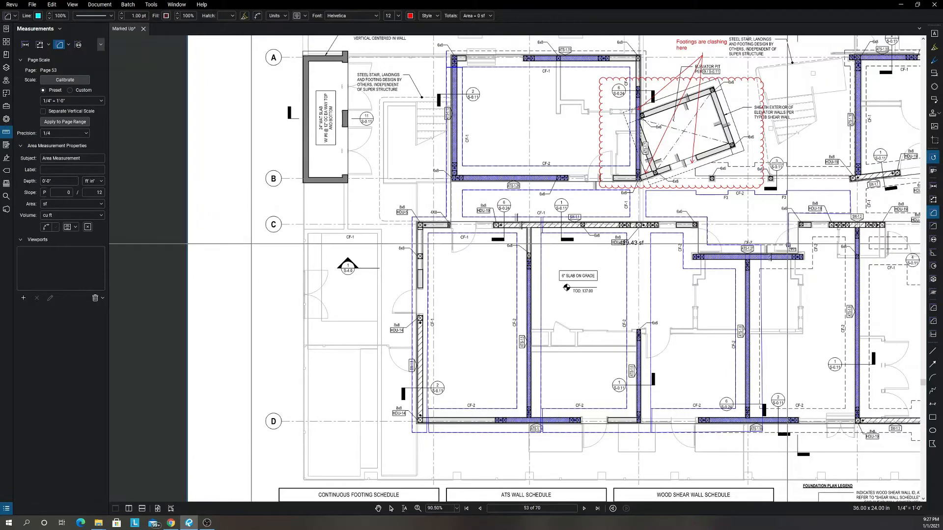
scroll(762, 246, "up", 6)
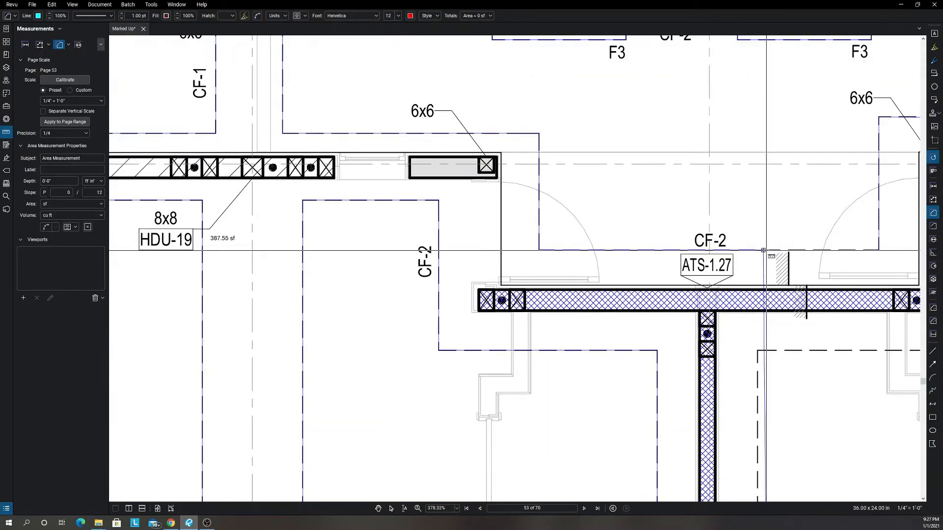
scroll(764, 250, "up", 4)
Trace the area outline around the stepped inner footing edge of the room between grids 4 and 5 and rows C and D.
scroll(767, 250, "down", 5)
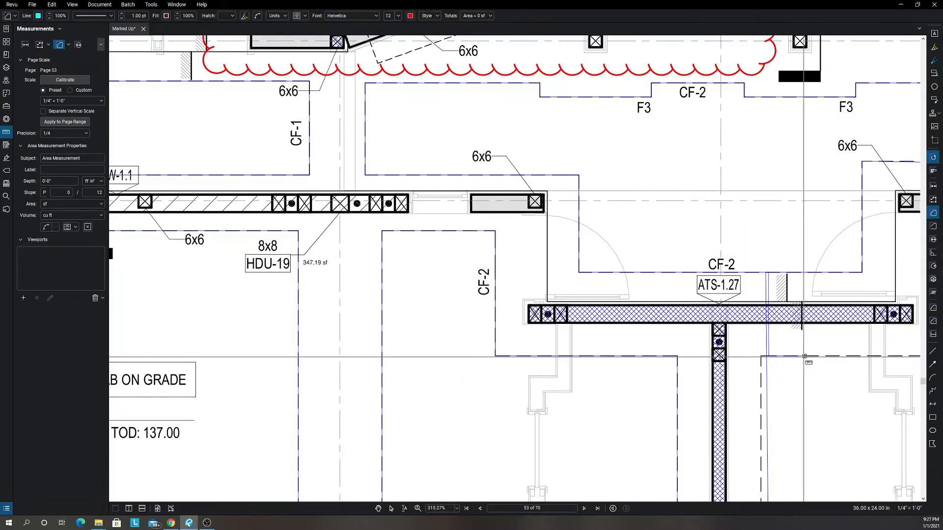
scroll(769, 355, "down", 3)
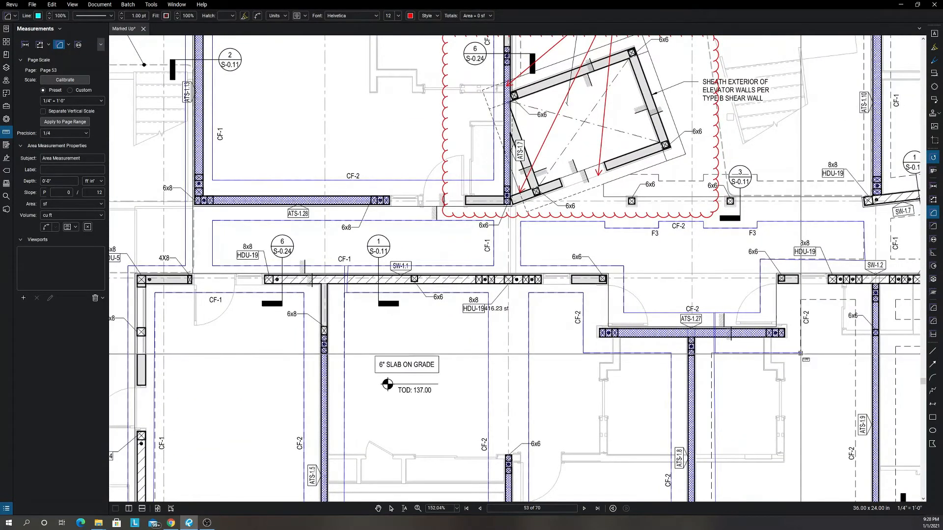
left_click(800, 353)
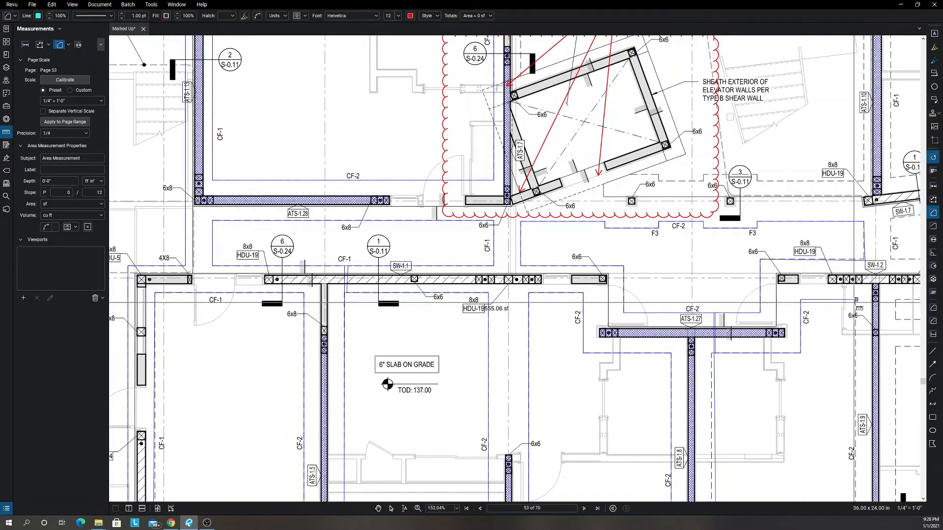
scroll(810, 371, "down", 3)
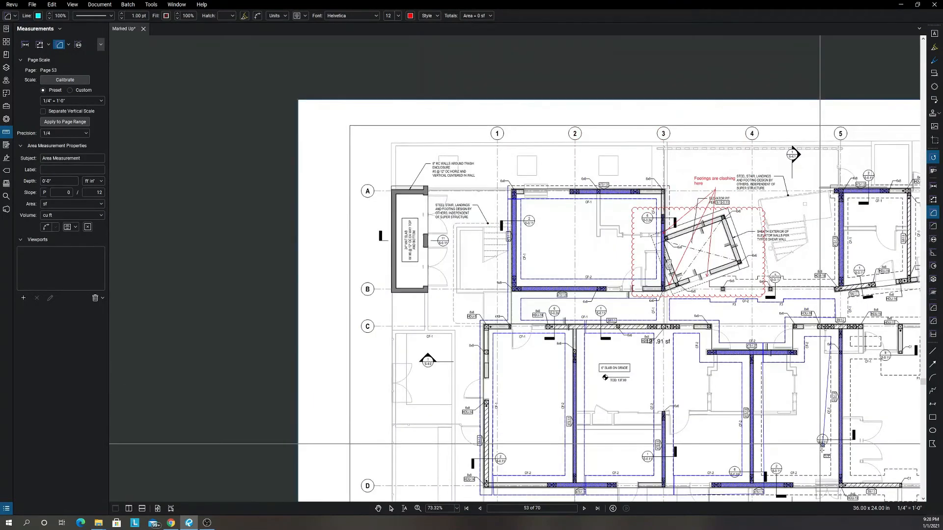
scroll(829, 469, "up", 2)
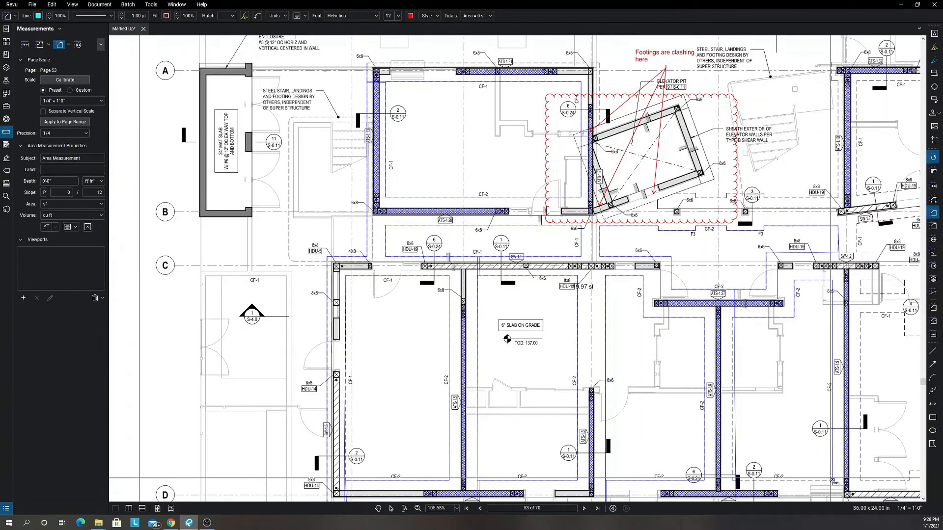
scroll(737, 477, "up", 4)
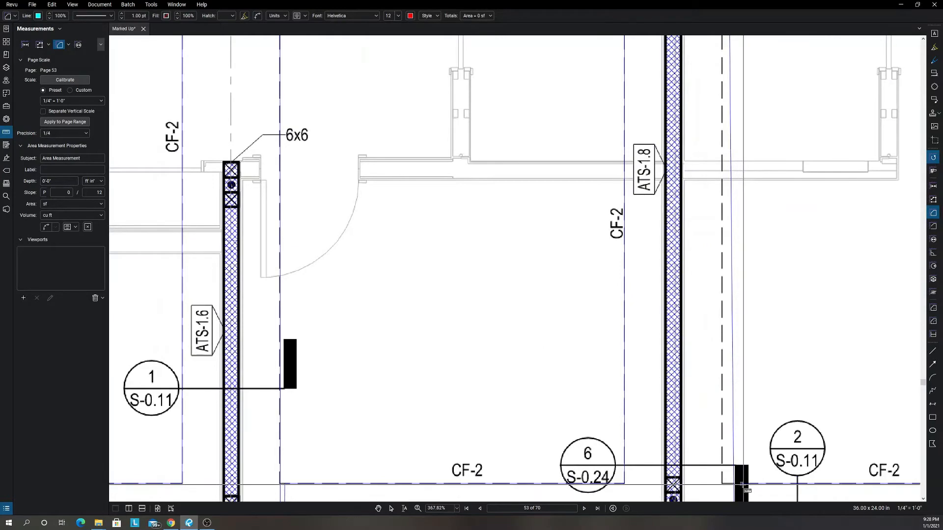
scroll(741, 484, "down", 3)
left_click_drag(742, 485, 729, 354)
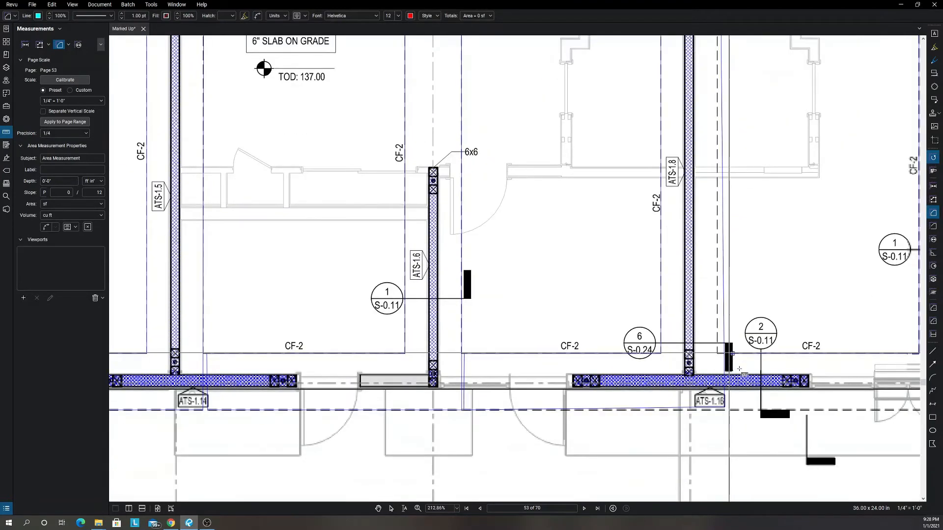
Carry the area outline along the outer footing edge below row D to grid 5 and around the small footing opening below SW-1.2.
left_click(731, 409)
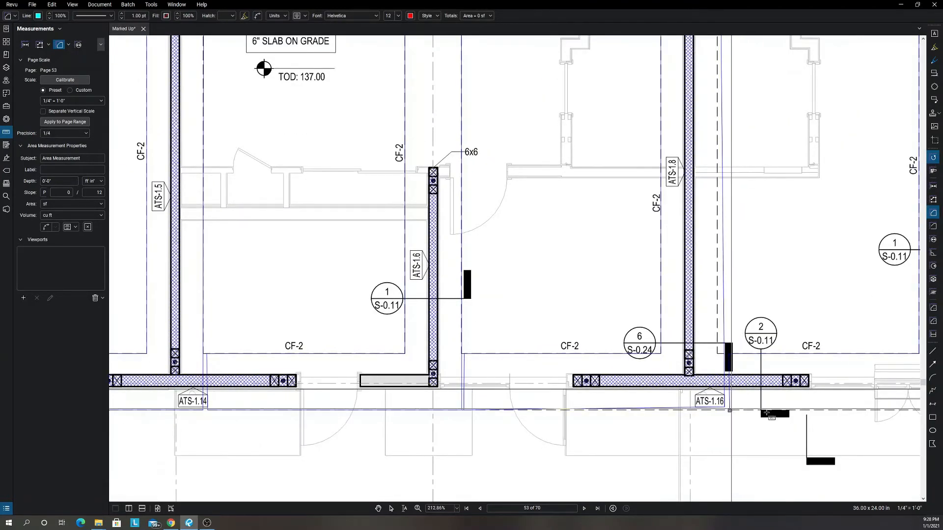
scroll(770, 414, "down", 6)
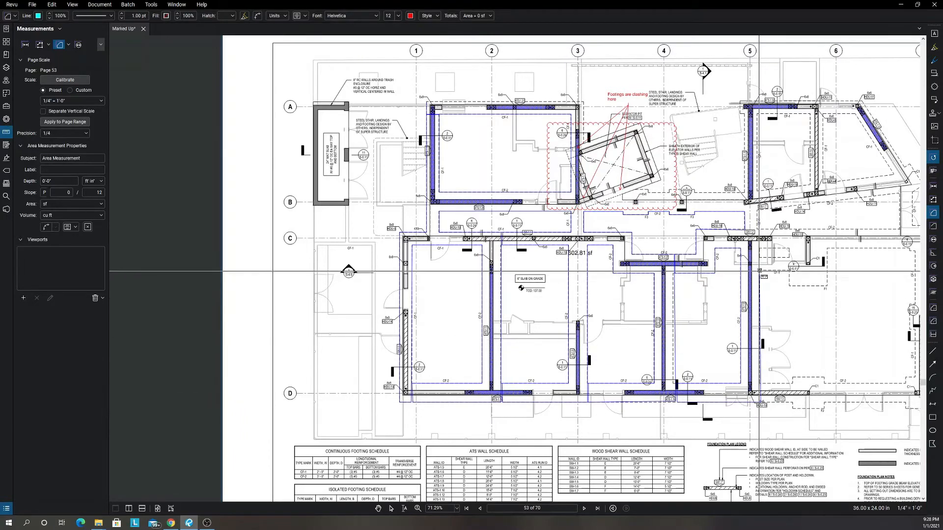
scroll(759, 271, "up", 3)
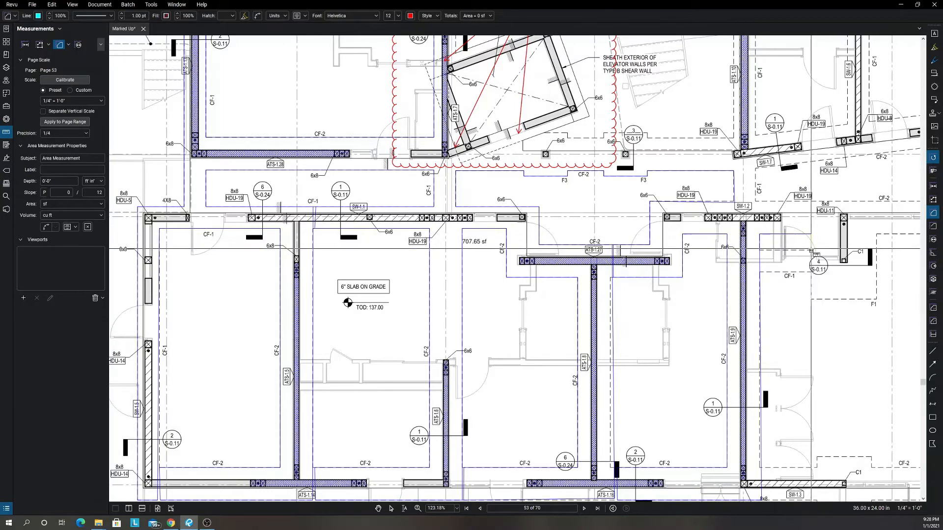
scroll(799, 252, "up", 9)
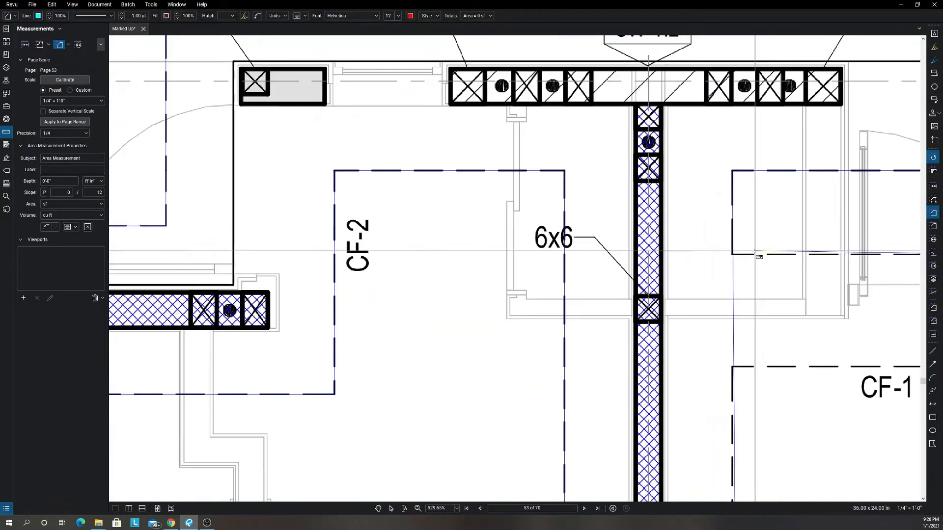
left_click(733, 254)
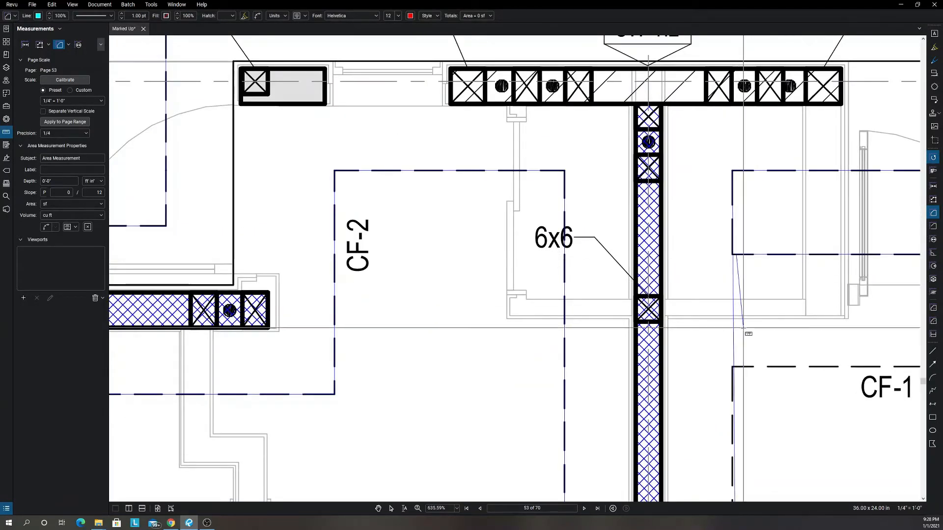
scroll(738, 366, "down", 10)
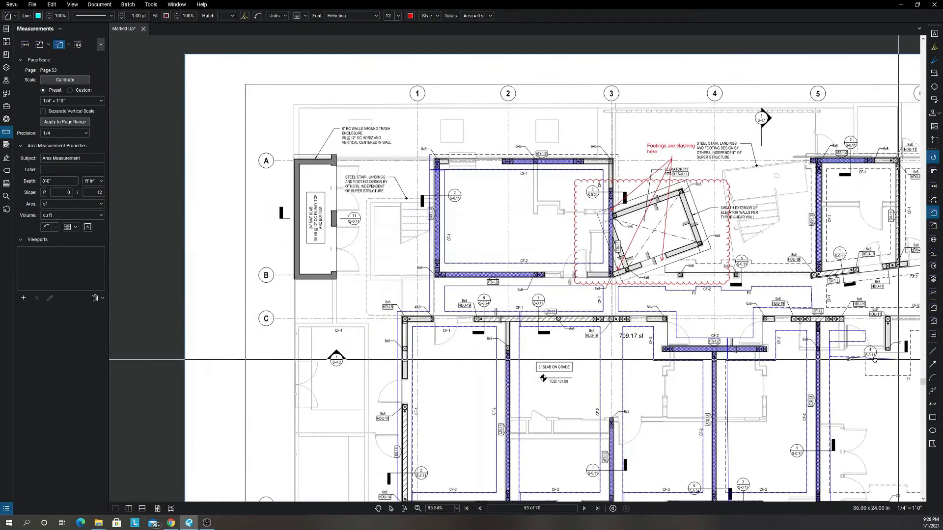
Trace the area outline around the stepped inner footing edge of the large room between grids 5 and 7 and rows C and D.
left_click_drag(895, 360, 818, 359)
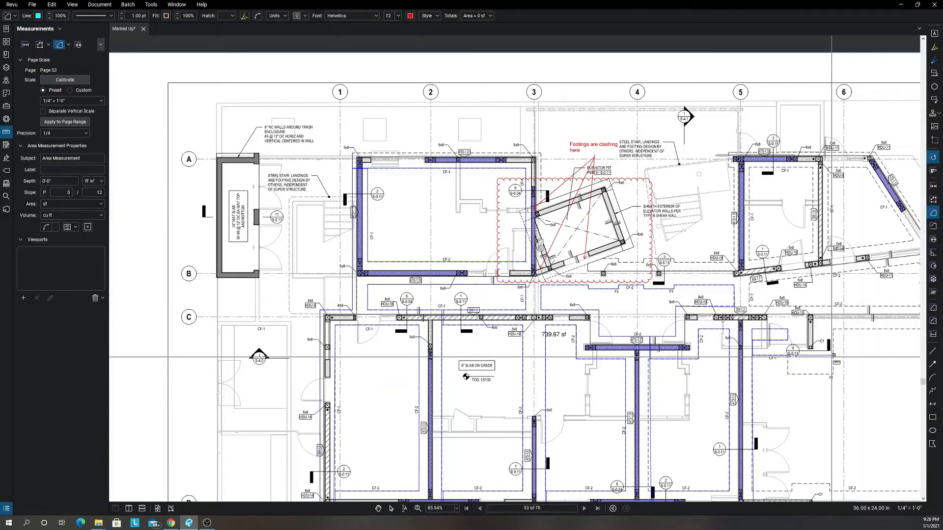
scroll(831, 357, "down", 3)
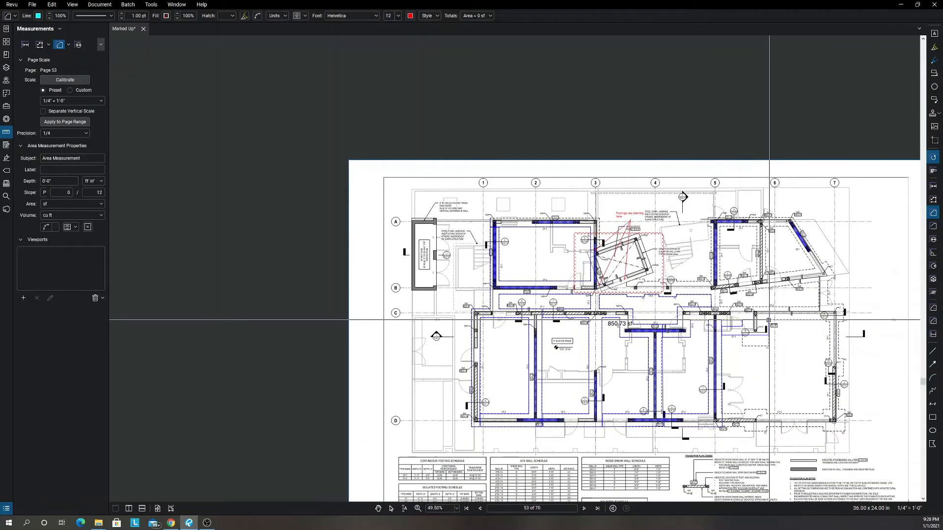
scroll(827, 320, "up", 6)
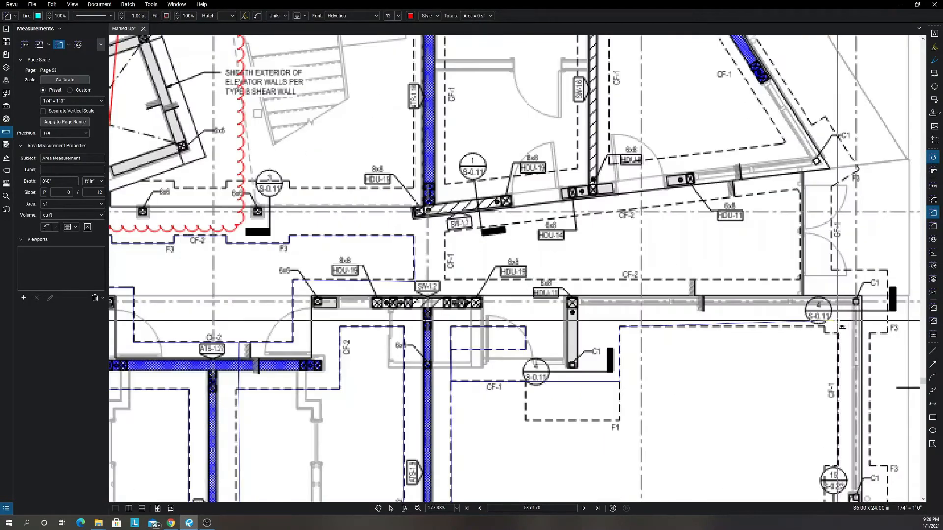
scroll(837, 327, "down", 8)
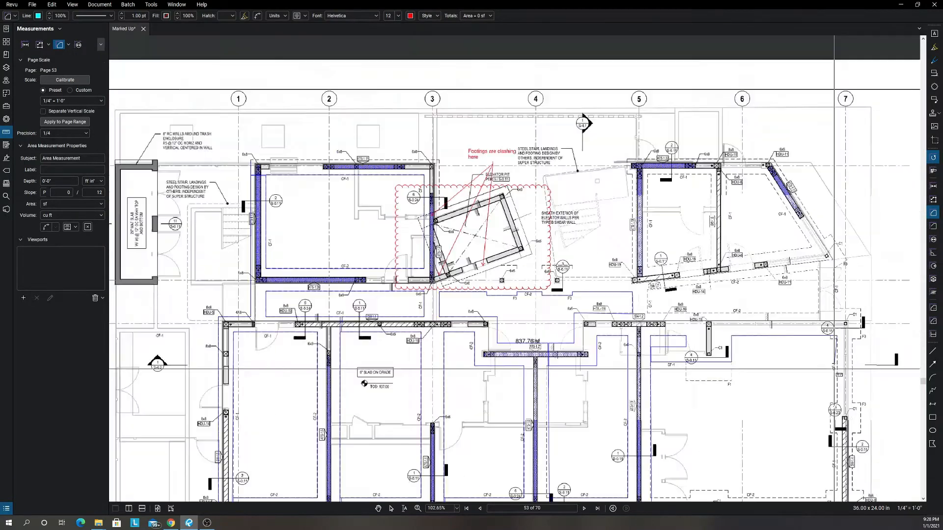
scroll(838, 438, "up", 5)
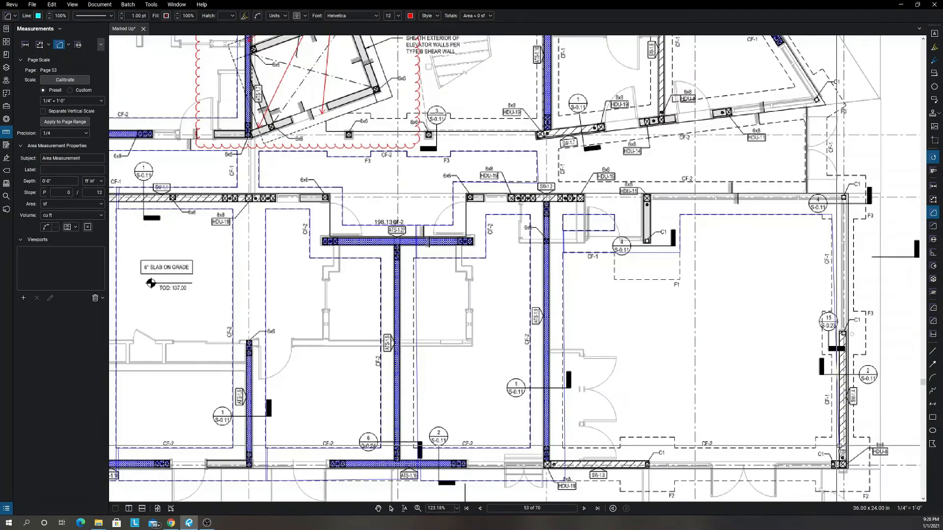
left_click(833, 449)
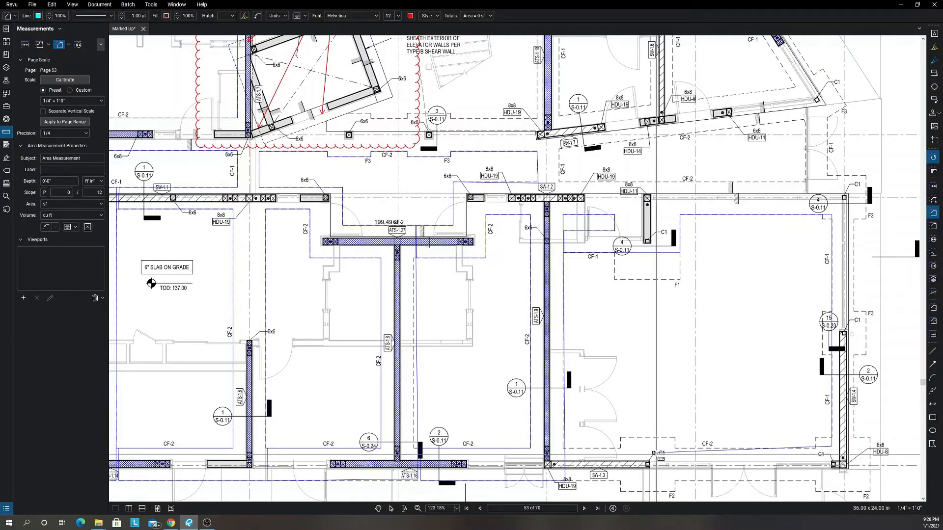
scroll(578, 452, "up", 3)
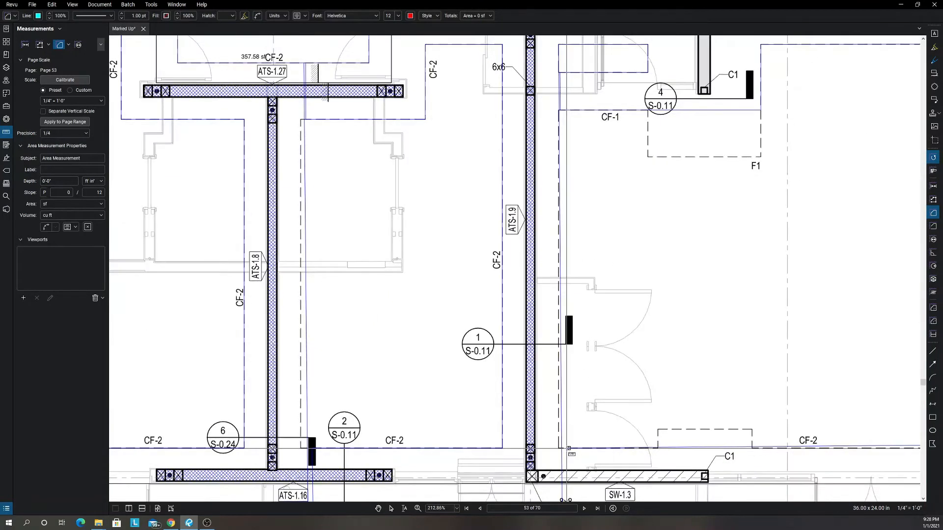
scroll(565, 462, "down", 2)
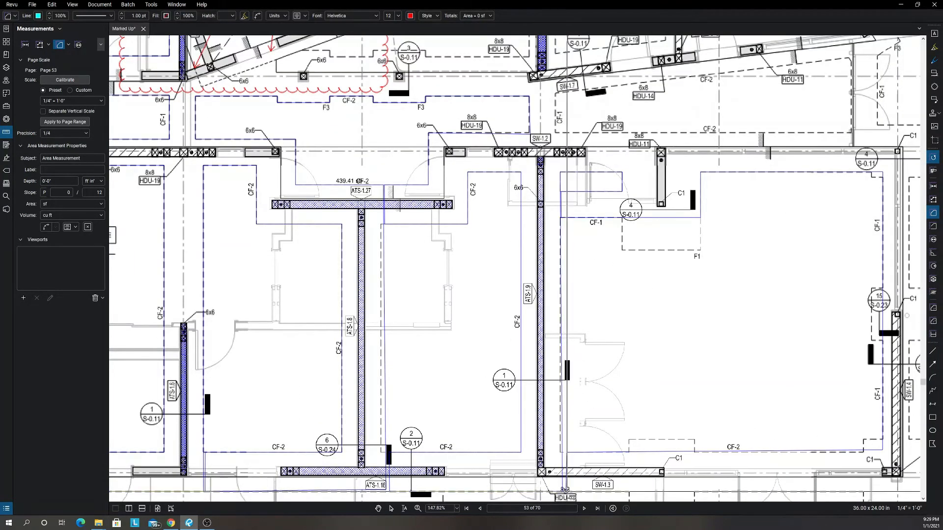
scroll(572, 494, "up", 4)
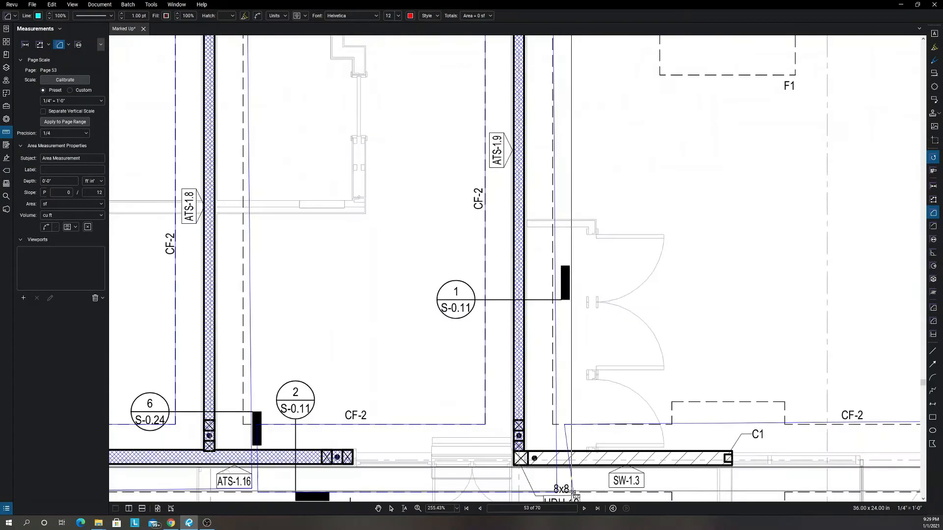
Carry the area outline along the outer footing edge below row D to grid 7, up past row C and around the angled corner near row B.
scroll(567, 492, "down", 8)
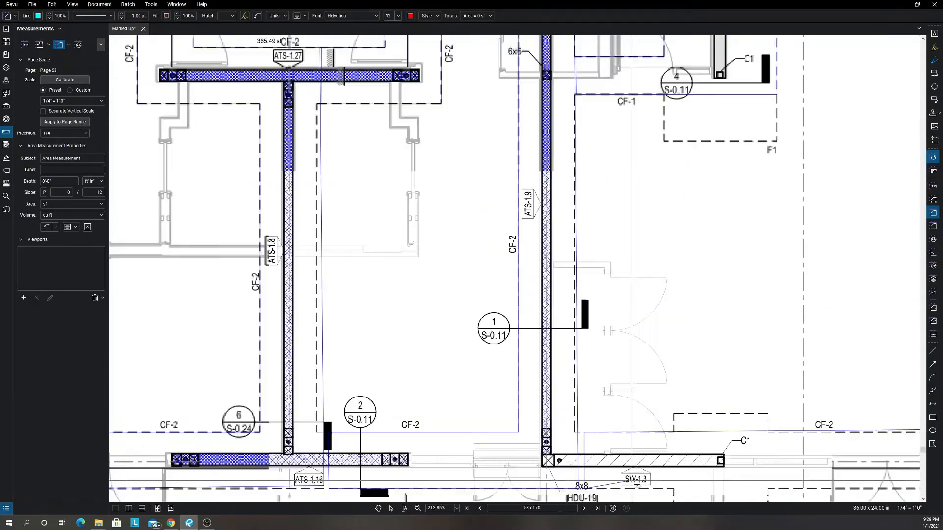
scroll(802, 477, "up", 3)
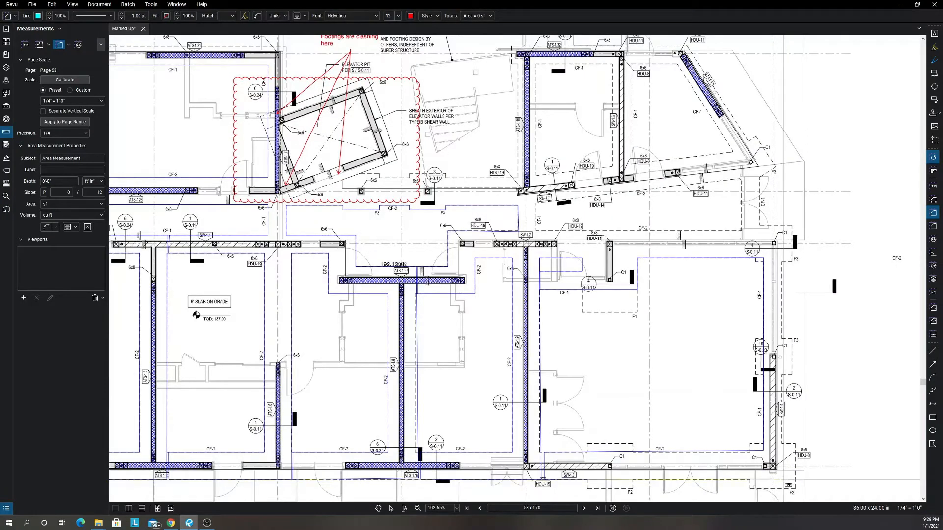
left_click(781, 479)
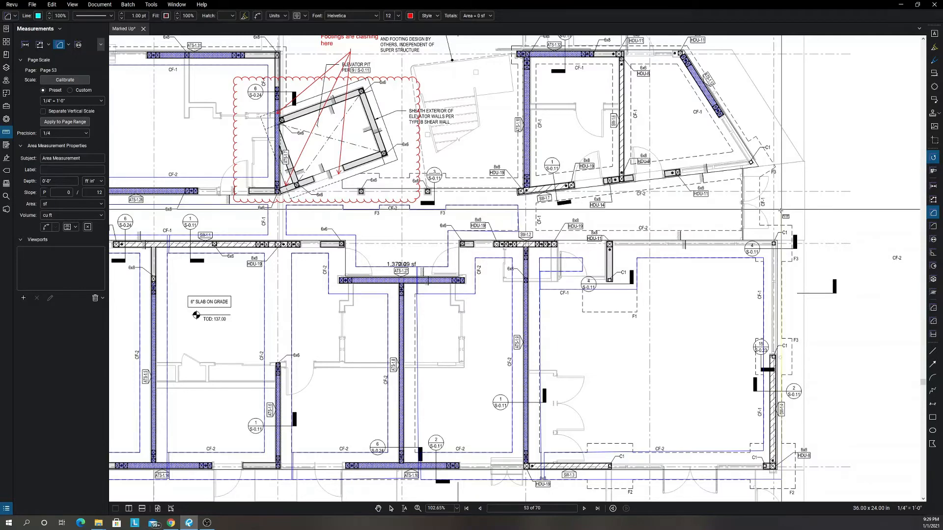
left_click(780, 226)
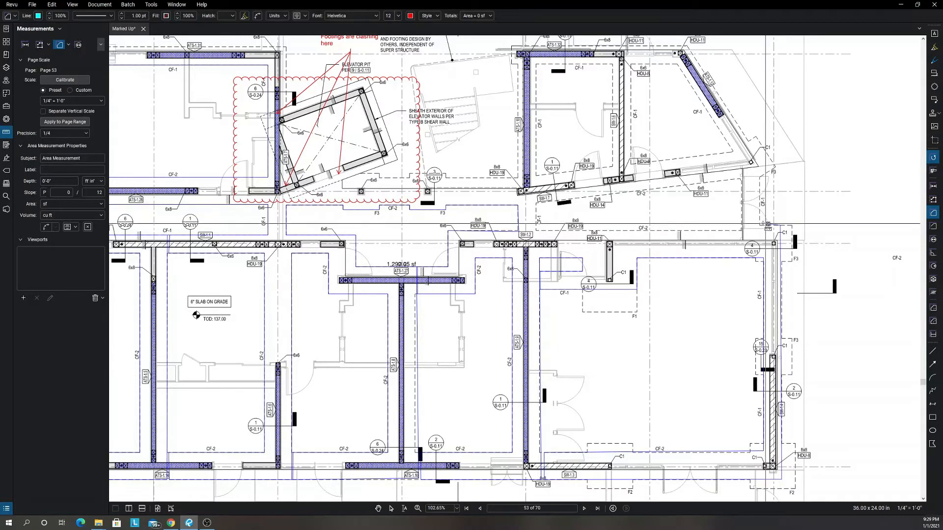
left_click(760, 225)
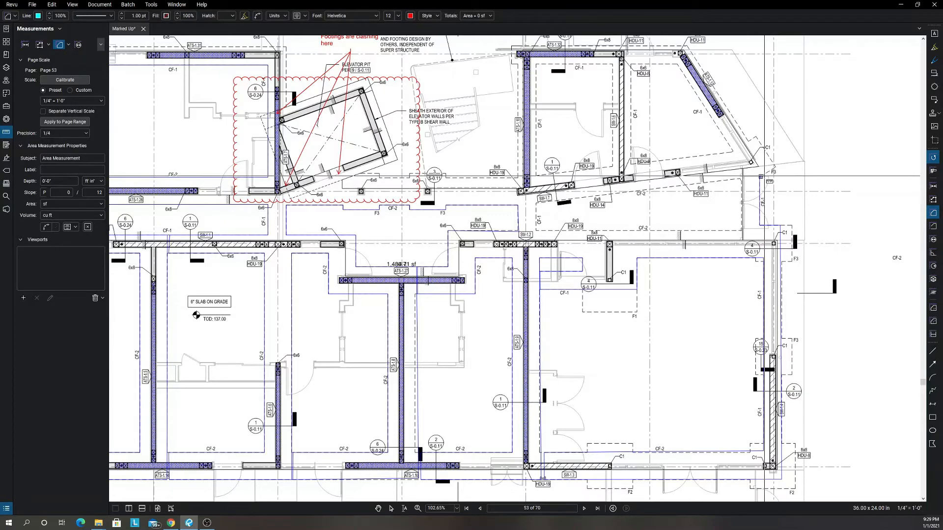
left_click(759, 176)
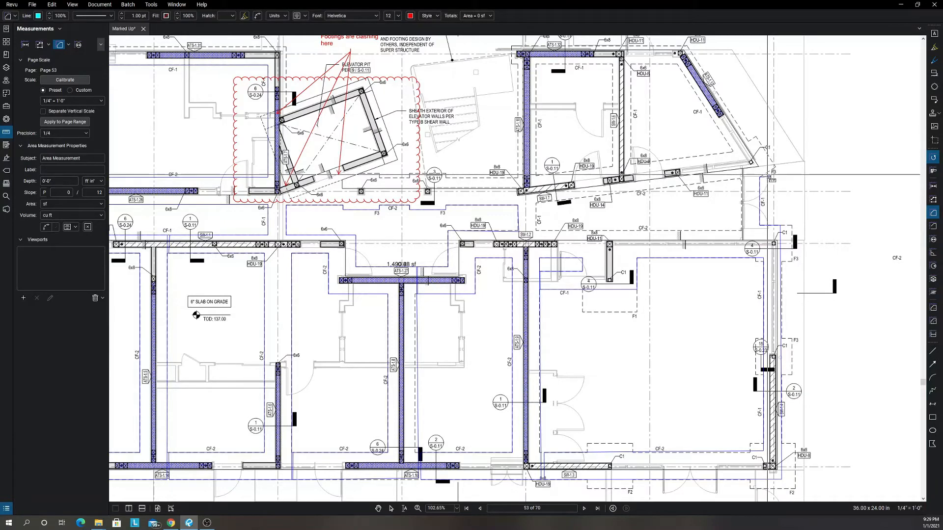
left_click(770, 171)
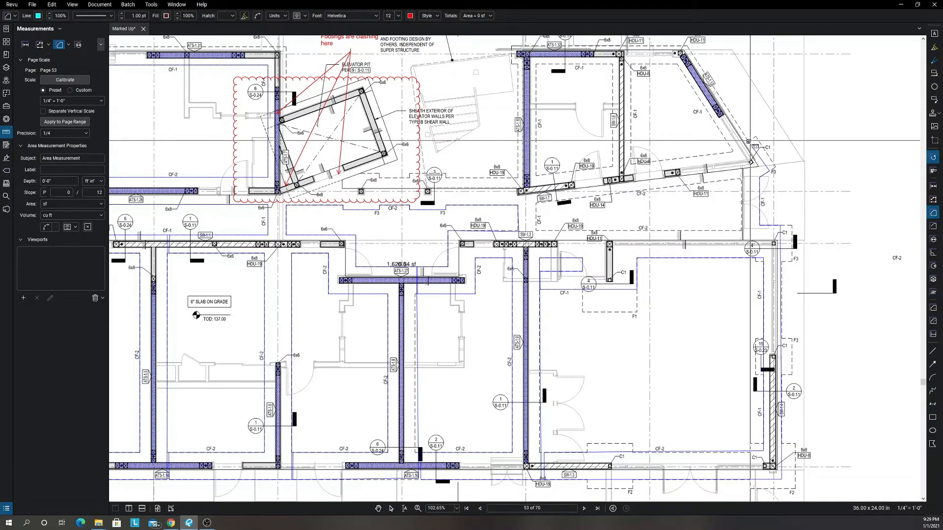
left_click(750, 141)
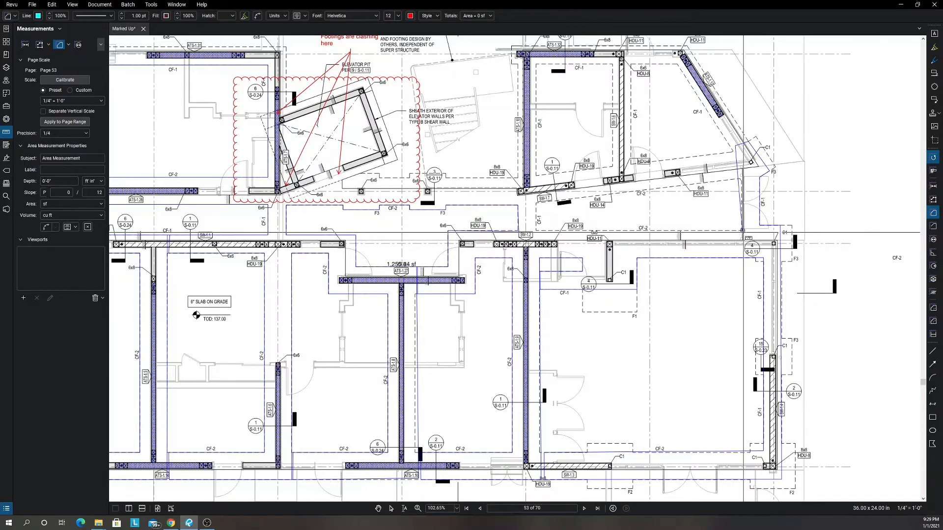
Trace the inner footing edges of the corridor between rows B and C and of the two rooms above it between grids 5 and 7.
left_click(742, 231)
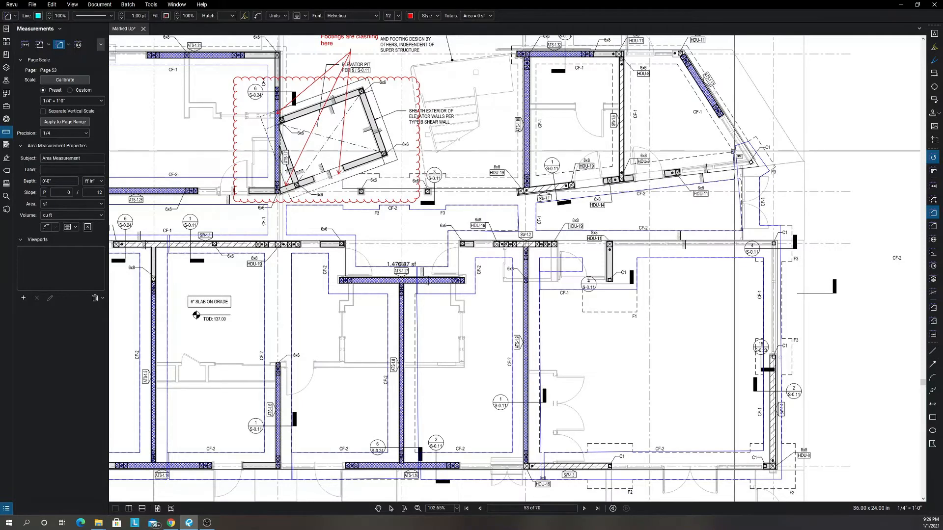
left_click(730, 151)
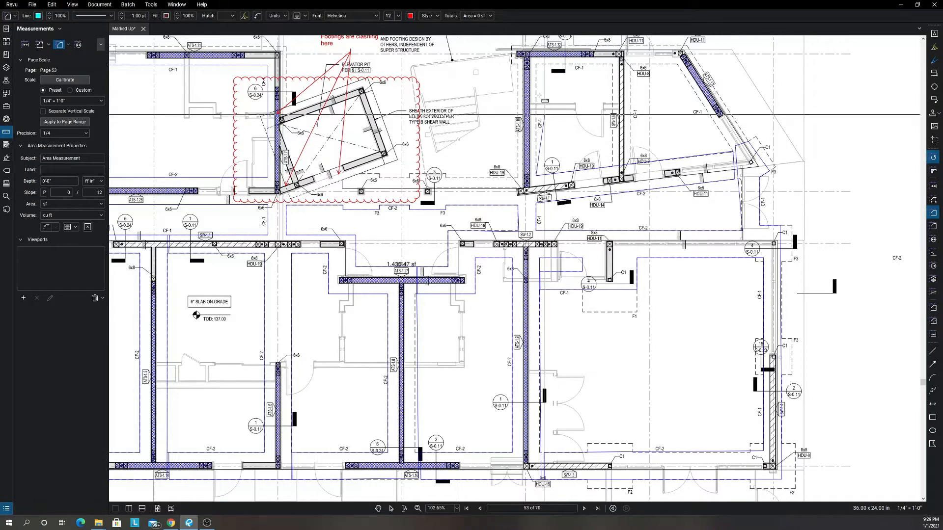
left_click(536, 63)
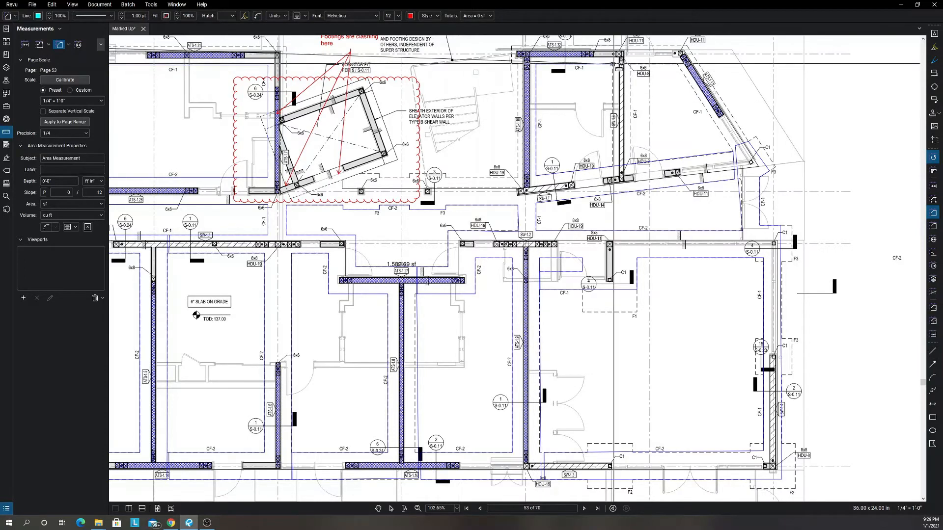
left_click(612, 64)
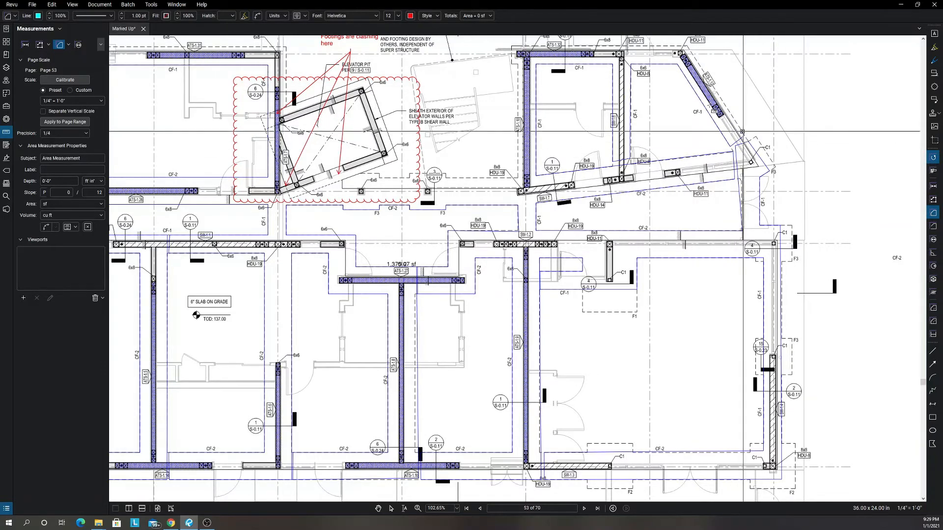
Close the area outline along the outer footing edge from the sloped wall and row A down to row B, across to grid 3 and back up.
scroll(690, 82, "up", 2)
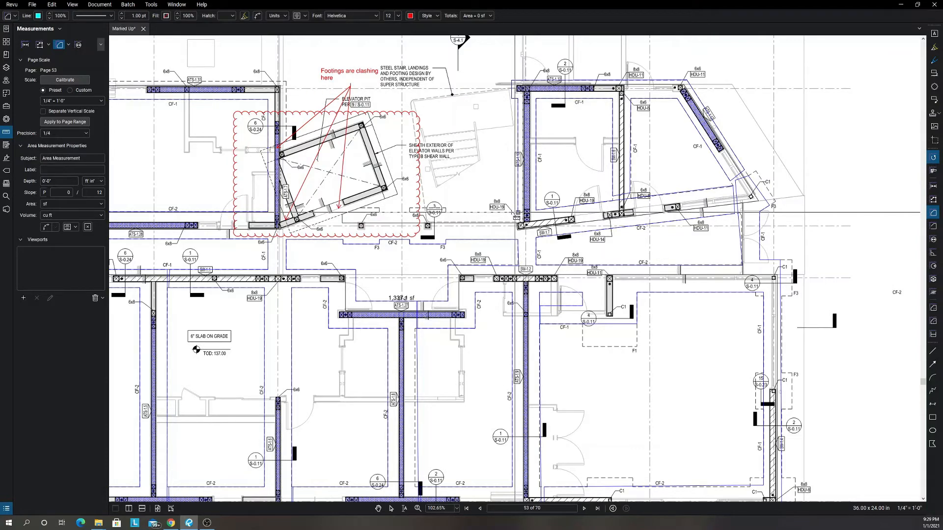
left_click(516, 215)
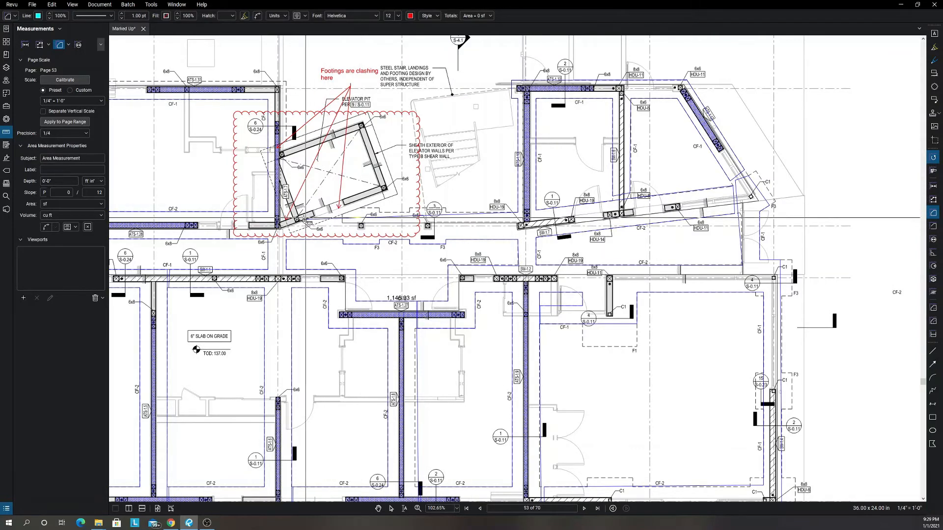
scroll(289, 204, "up", 1)
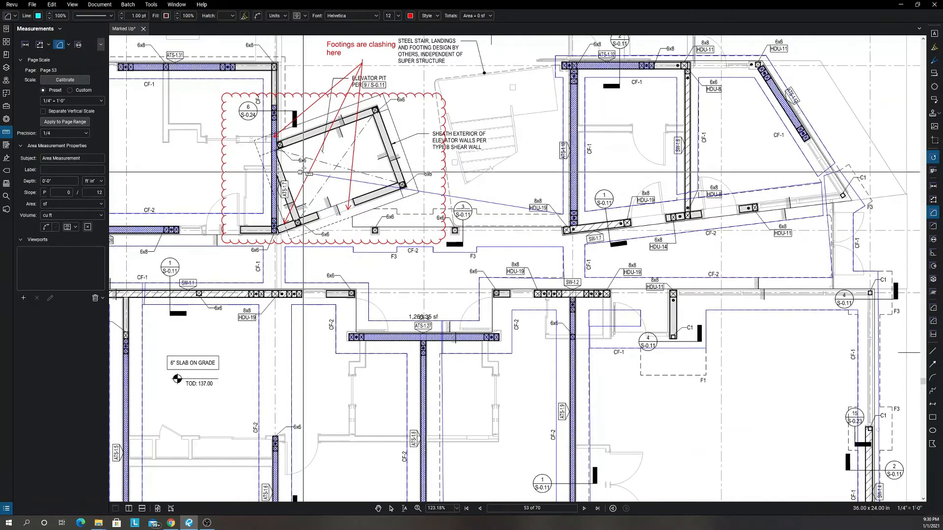
scroll(350, 158, "down", 2)
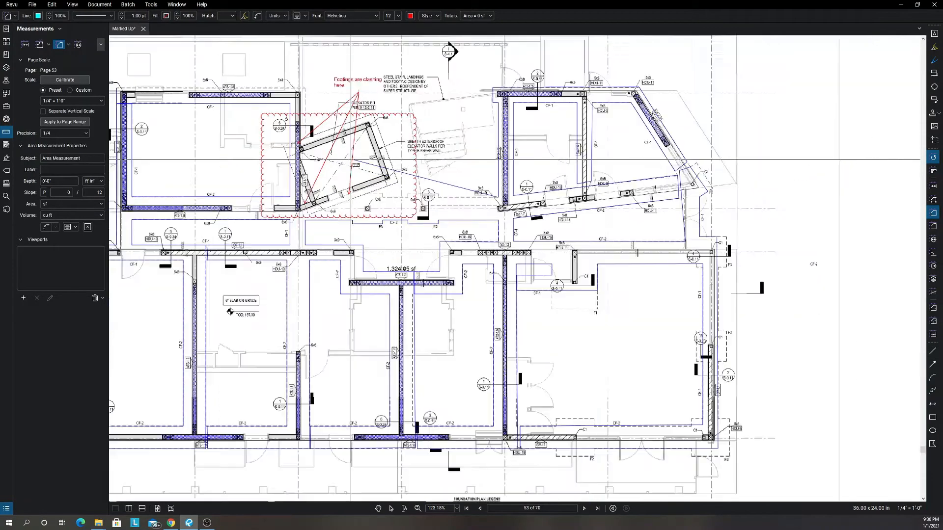
scroll(351, 159, "down", 4)
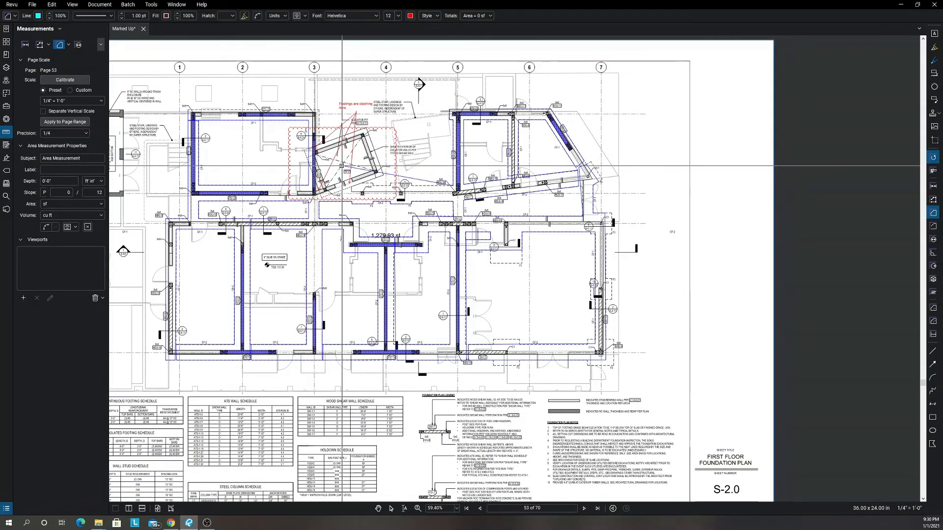
scroll(341, 166, "up", 2)
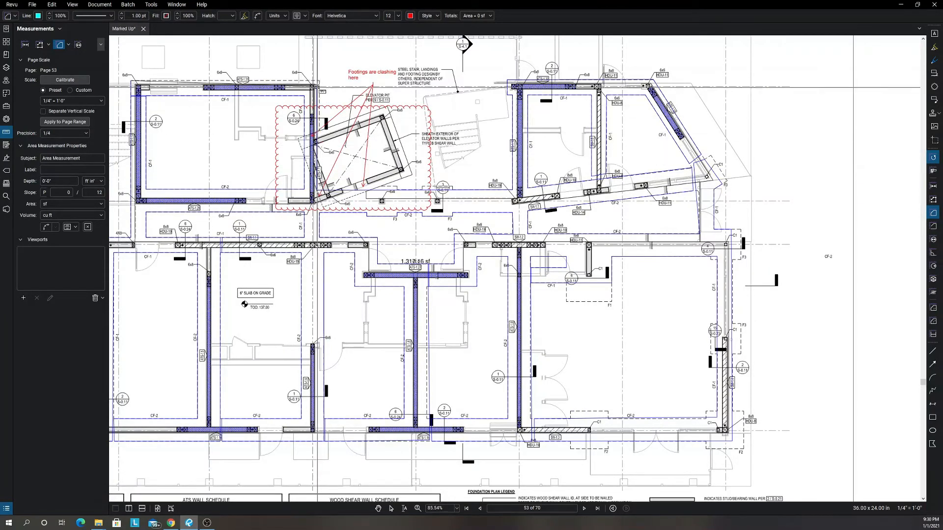
left_click(319, 81)
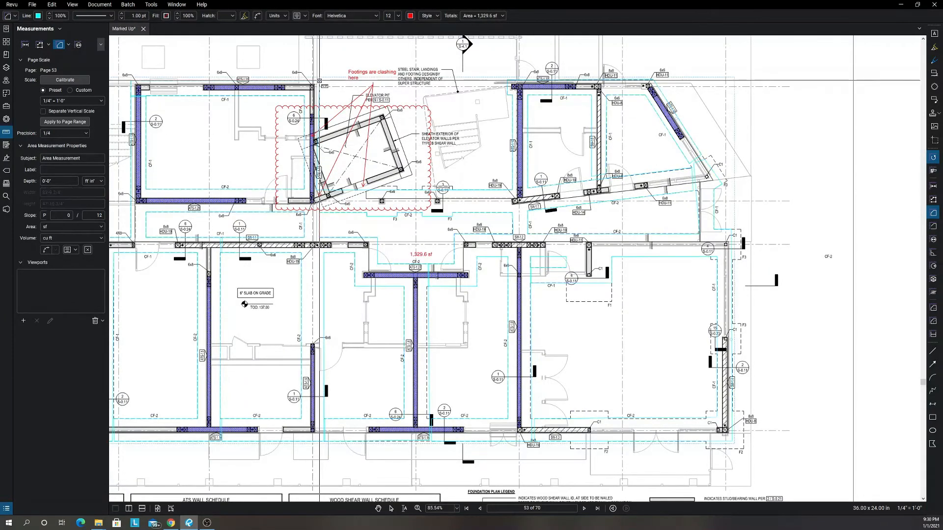
Fill the finished continuous footing area measurement with cyan.
scroll(326, 124, "down", 4)
left_click_drag(319, 170, 376, 185)
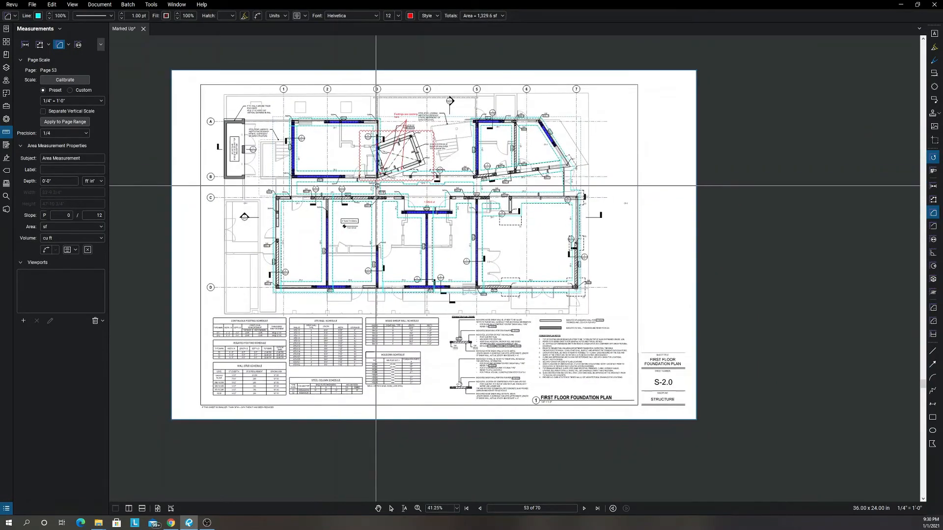
left_click(166, 17)
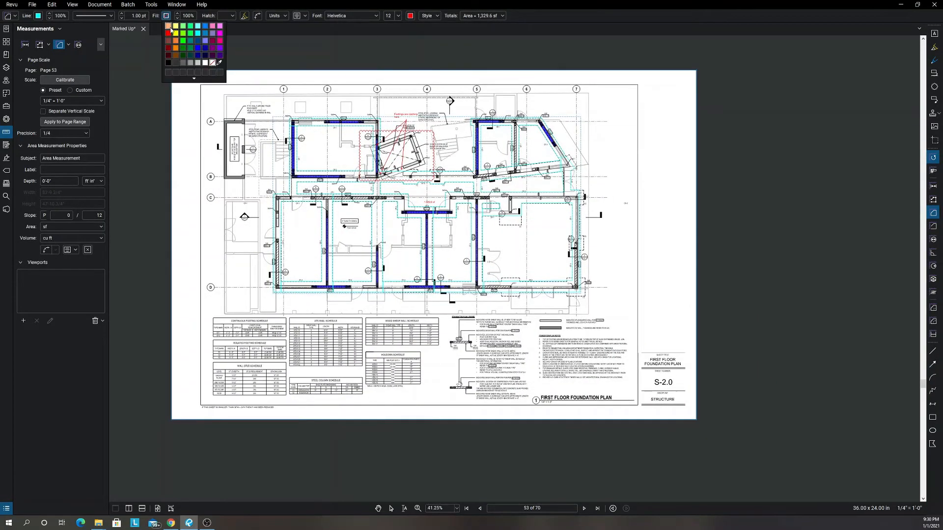
left_click(196, 33)
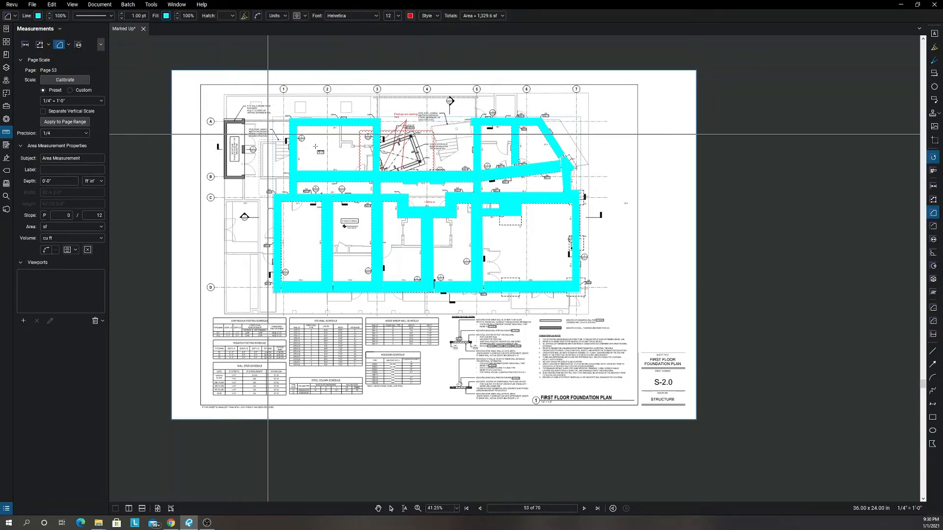
scroll(337, 154, "up", 5)
scroll(357, 153, "down", 1)
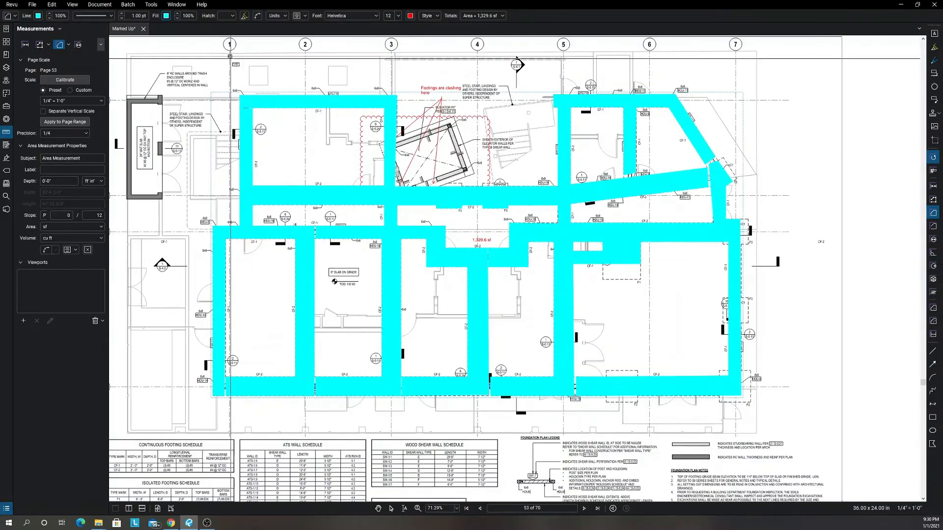
Set the footing area measurement's subject to Foundation Footing and its label to Continuous Footing.
left_click(9, 16)
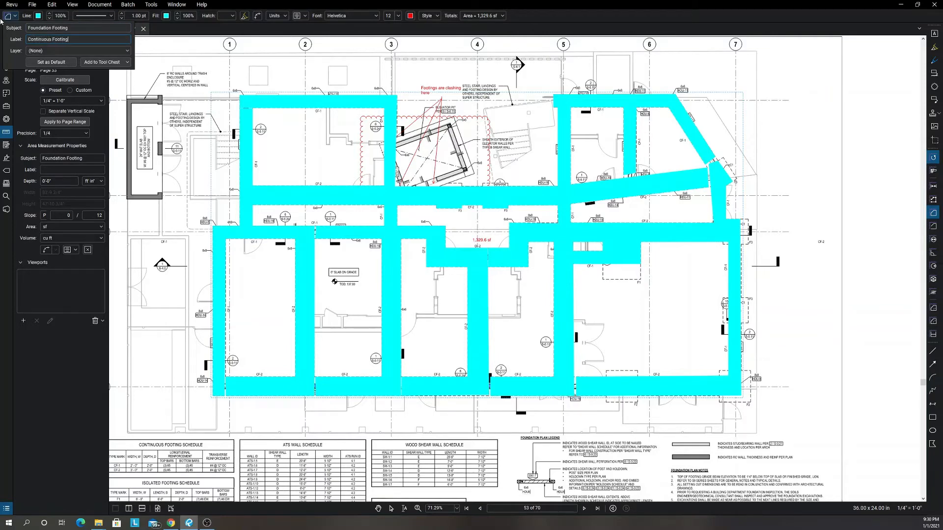
scroll(159, 226, "down", 3)
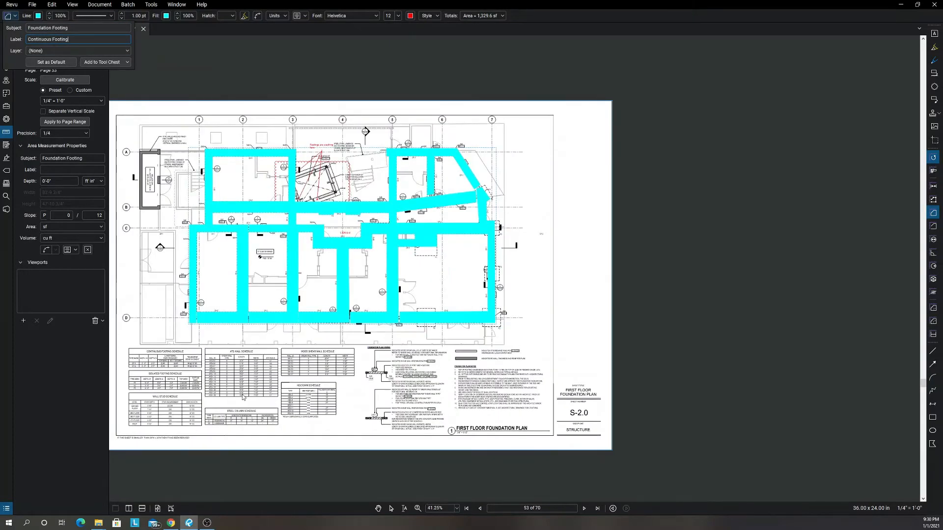
scroll(242, 397, "up", 5)
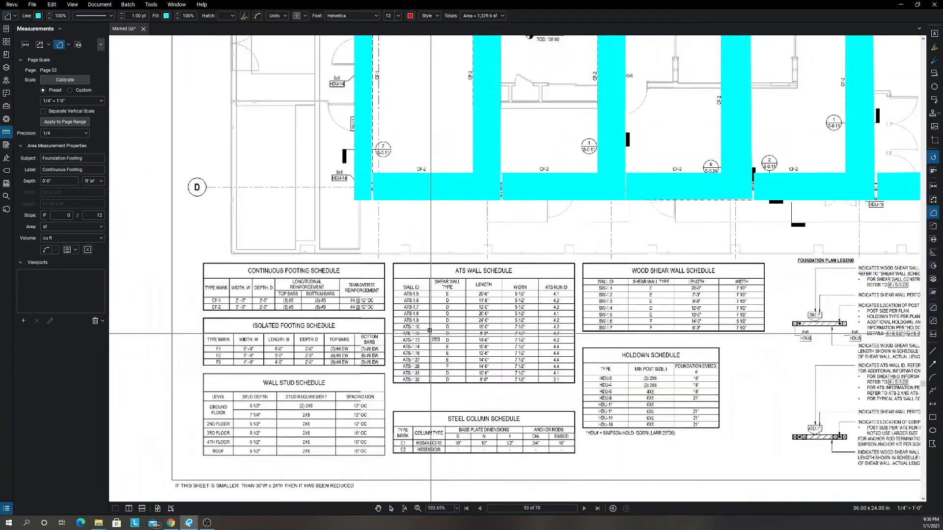
Set the continuous footing's depth to 2'-0" and volume unit to cu yd, and check its computed volume in the Markups List.
scroll(262, 305, "up", 2)
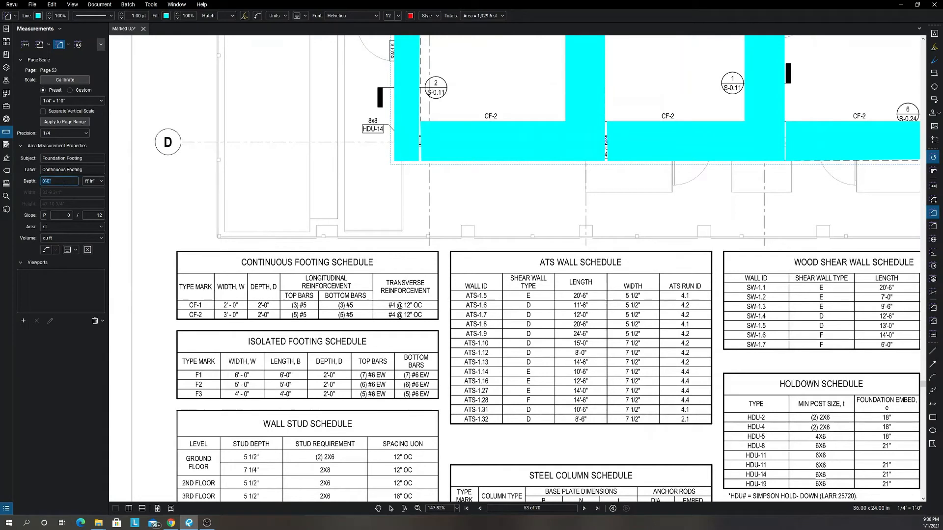
left_click(59, 239)
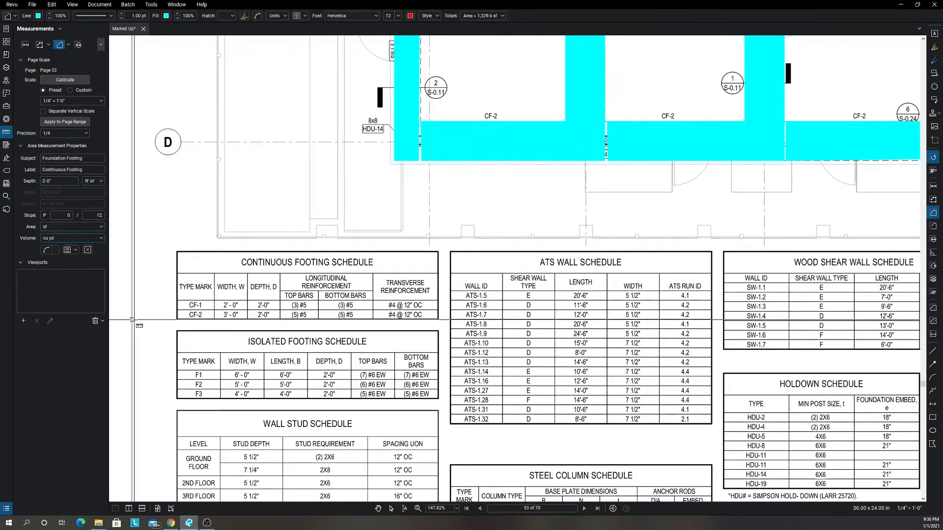
left_click(255, 513)
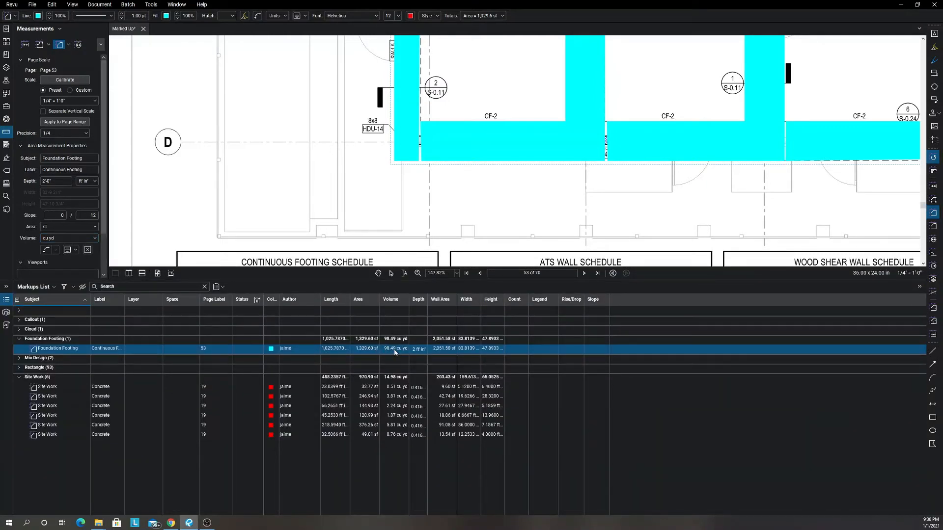
left_click(415, 282)
Remove the fill from the continuous footing area measurement, keeping only its cyan outline, and deselect it.
scroll(429, 241, "down", 7)
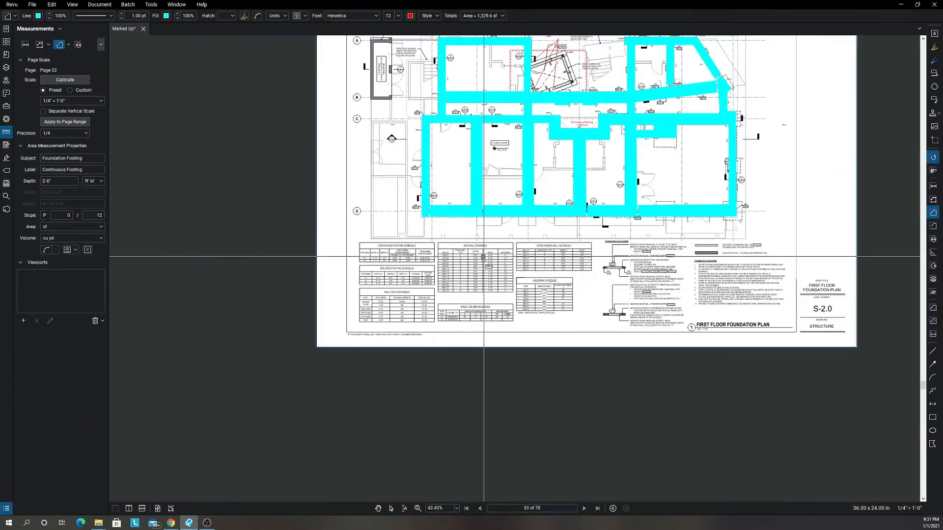
left_click_drag(467, 280, 439, 326)
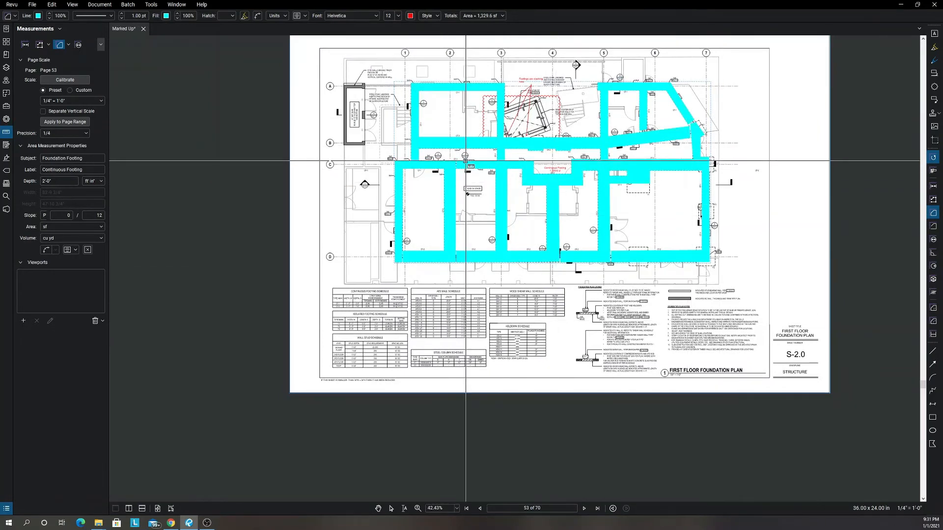
key("ctrl+a")
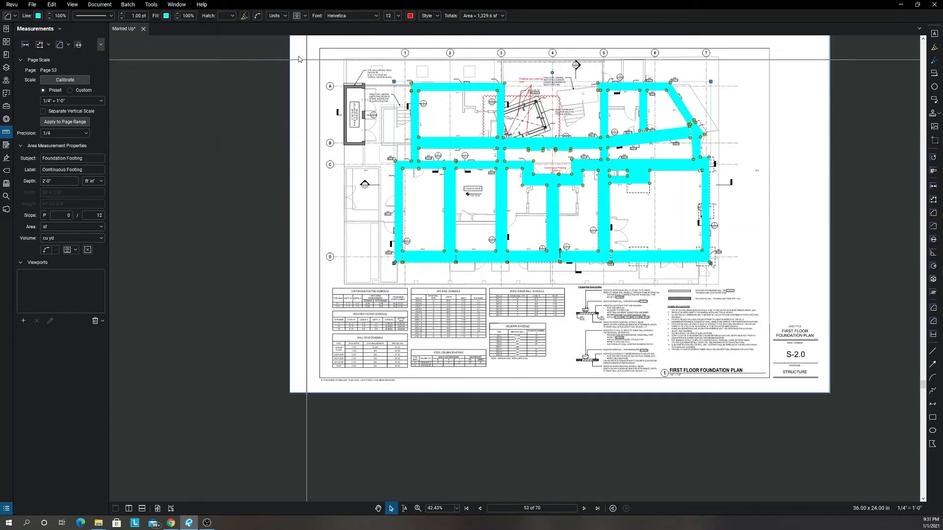
left_click(166, 17)
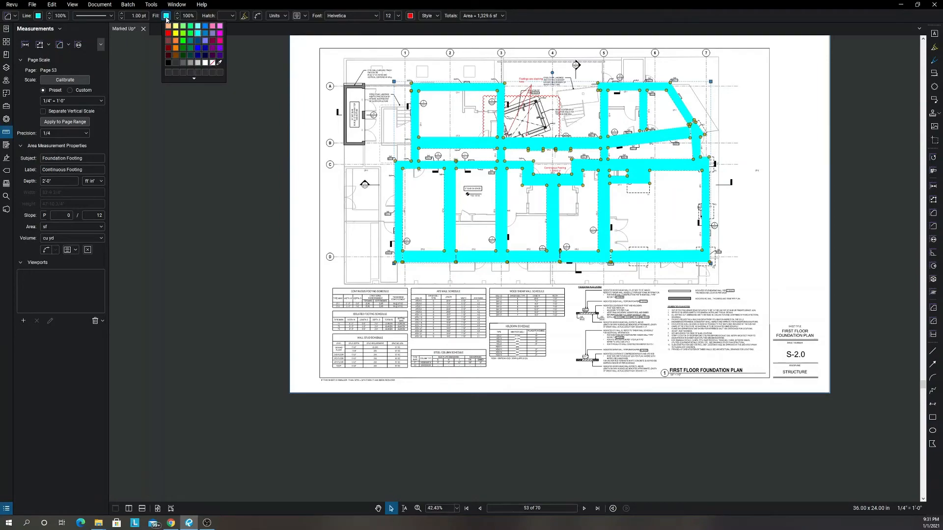
left_click(212, 63)
scroll(465, 122, "up", 3)
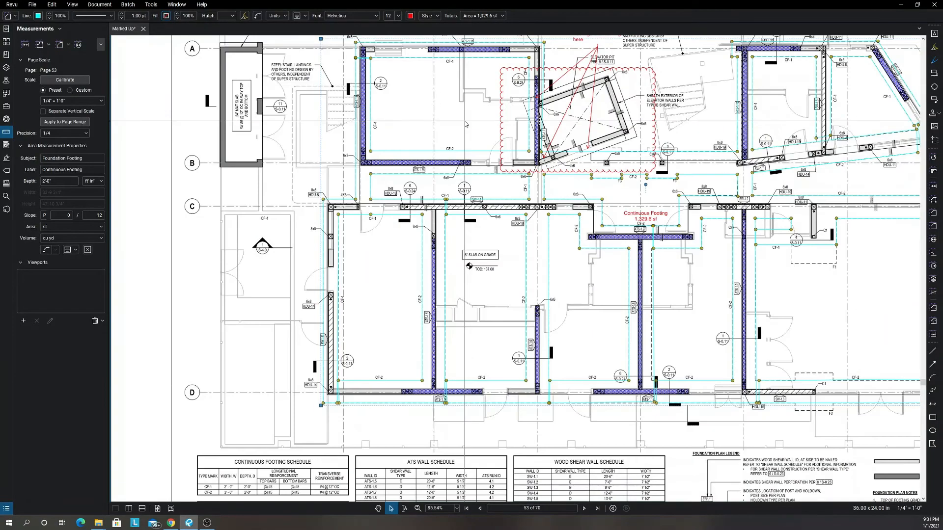
scroll(470, 130, "down", 3)
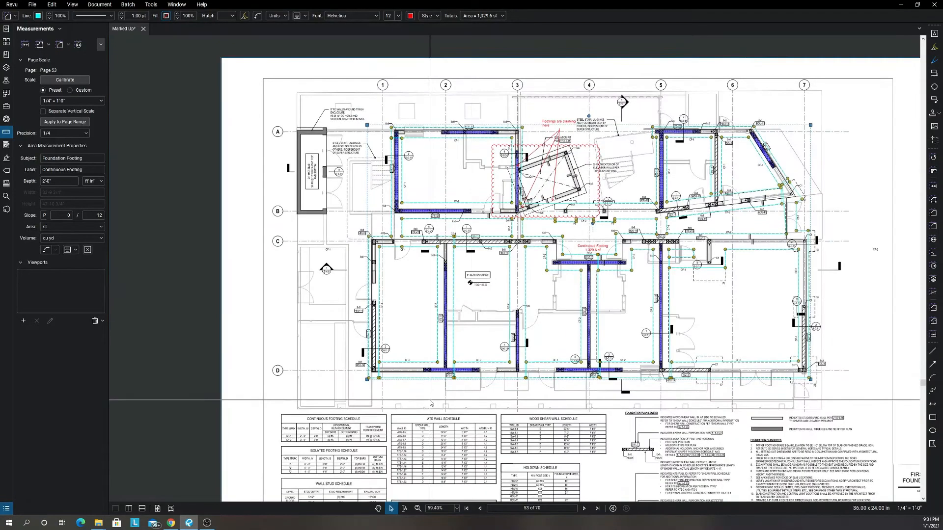
scroll(364, 352, "up", 3)
scroll(364, 352, "up", 4)
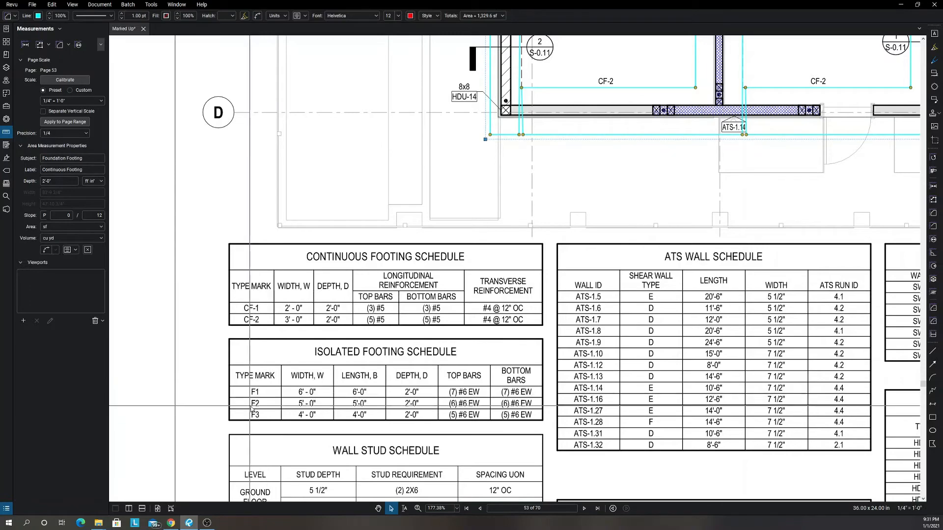
scroll(343, 371, "down", 5)
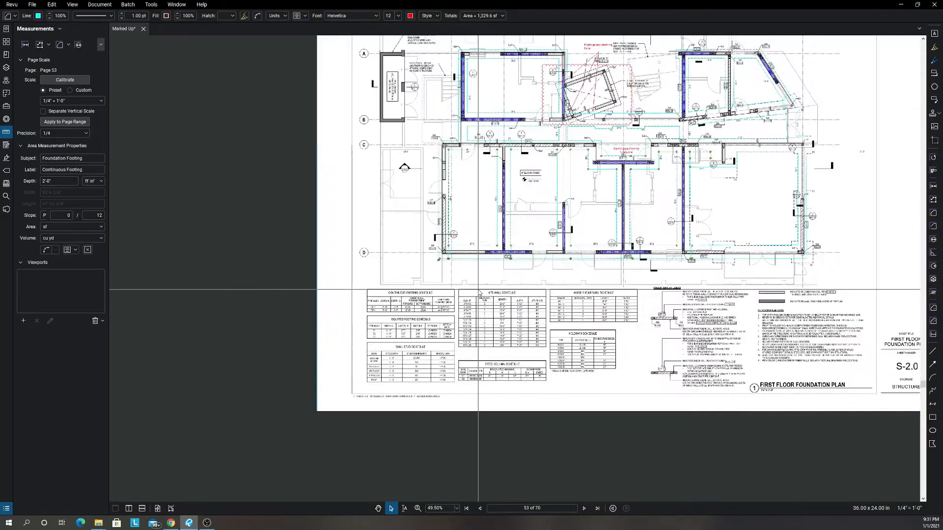
key("Escape")
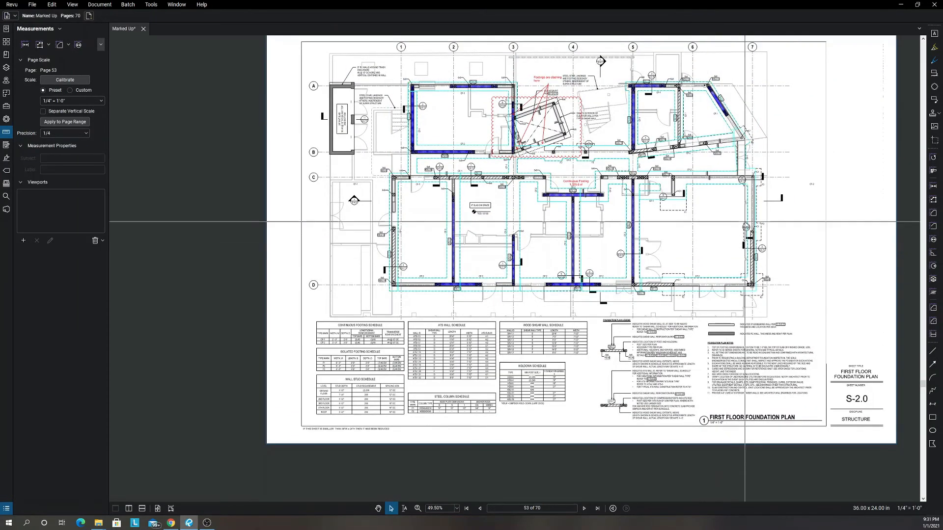
Draw a pea green area measurement of about 16 sf over the F3 pad on grid 7 between rows C and D.
scroll(743, 222, "up", 2)
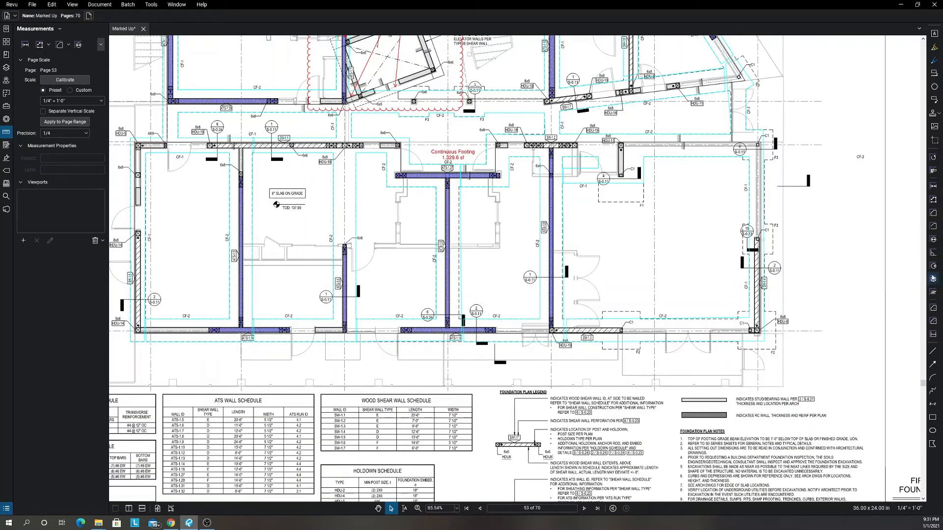
left_click(931, 214)
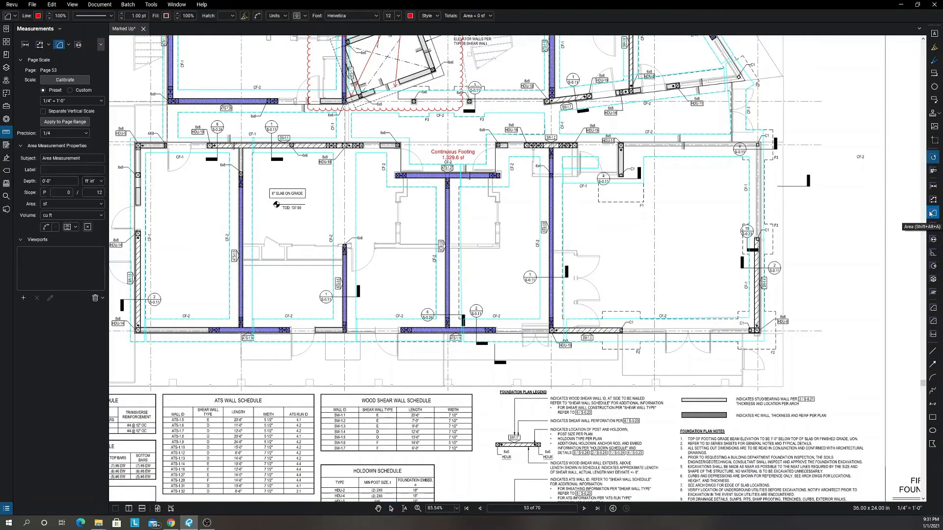
left_click(38, 16)
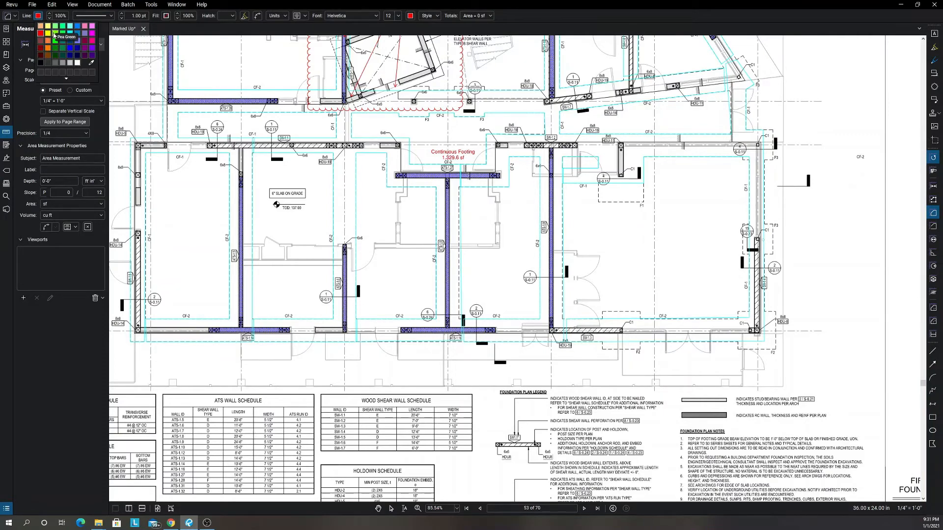
left_click(54, 34)
scroll(731, 239, "up", 4)
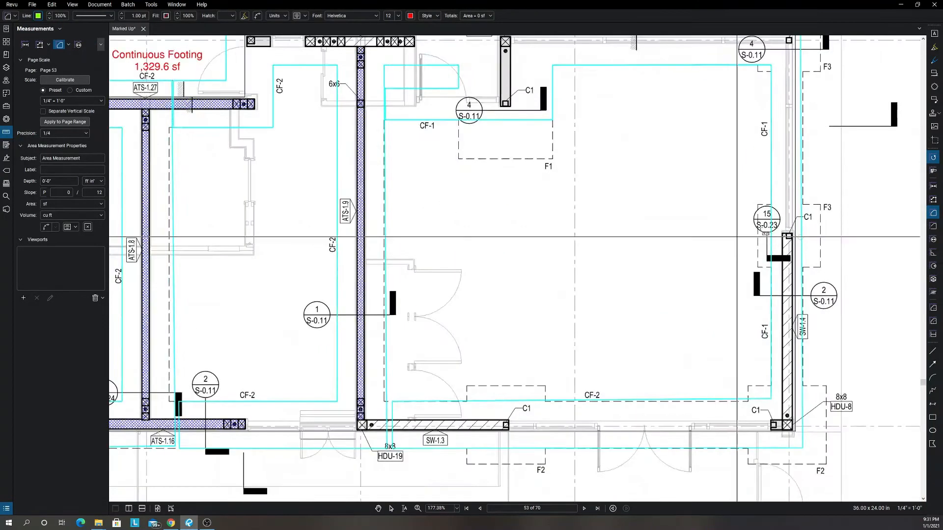
scroll(751, 231, "up", 2)
left_click_drag(761, 192, 851, 283)
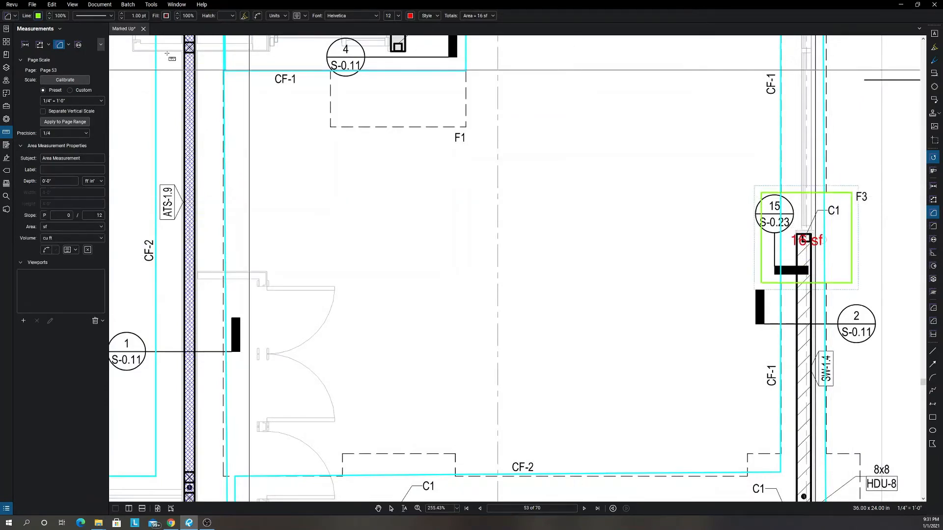
Set the new pad measurement's subject to Foundation Pads and its label to F3.
left_click(15, 16)
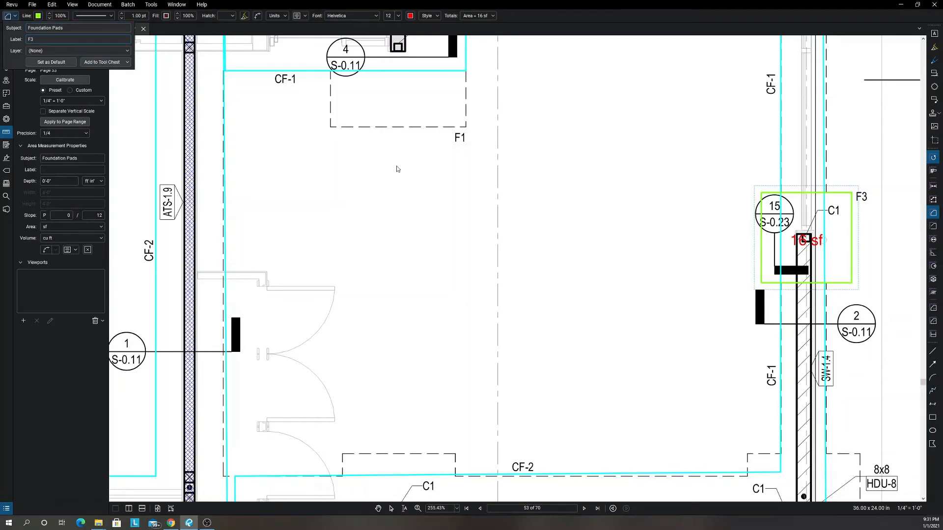
scroll(397, 168, "down", 4)
key("Return")
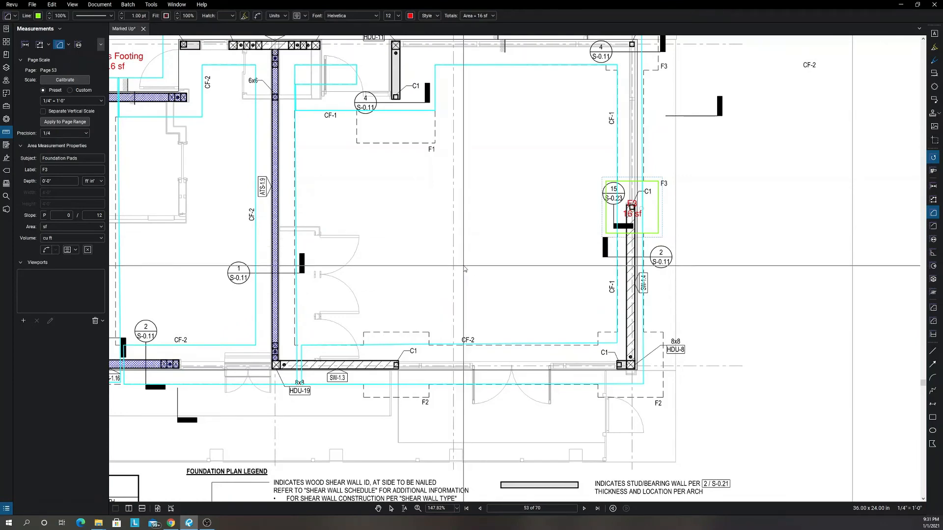
key("Escape")
Copy the F3 pad to grid 7 at row C, to both row B pads by the elevator, and, rotated, to the sloped wall's corner.
scroll(597, 248, "down", 2)
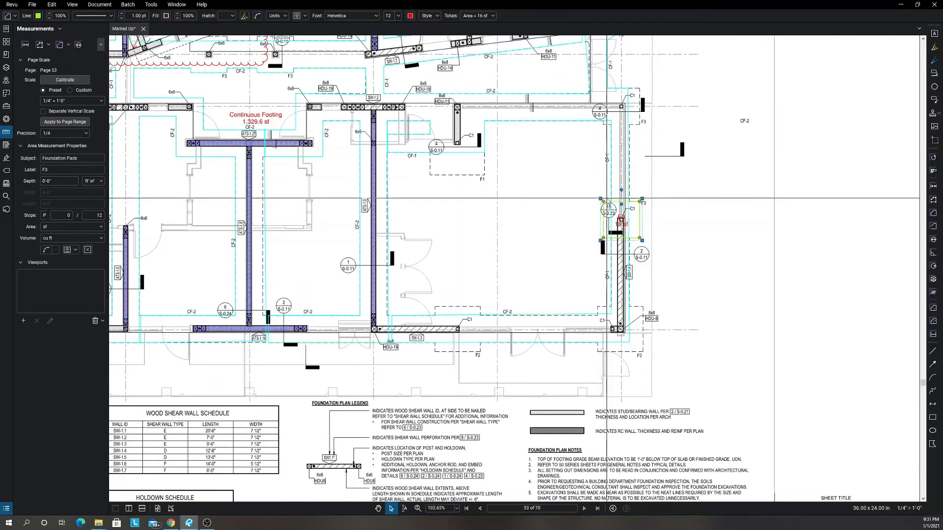
left_click_drag(605, 193, 614, 94)
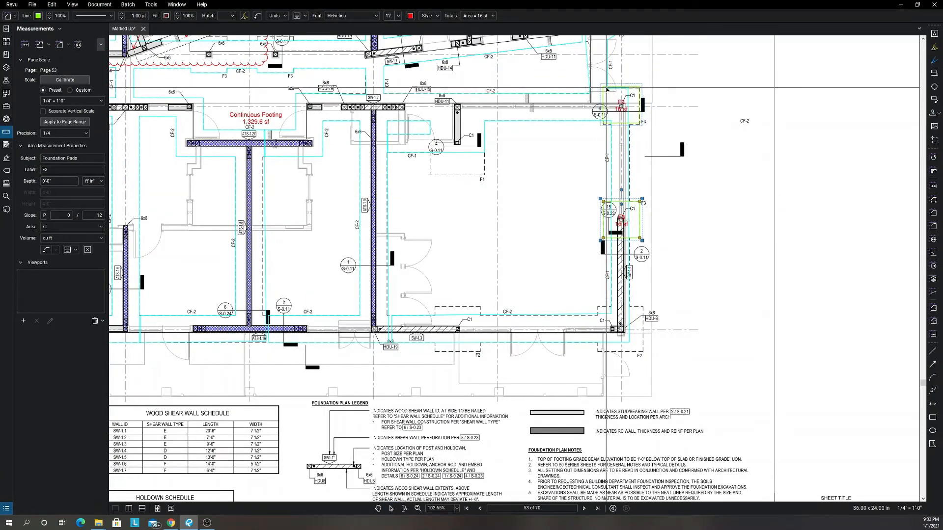
scroll(668, 123, "down", 2)
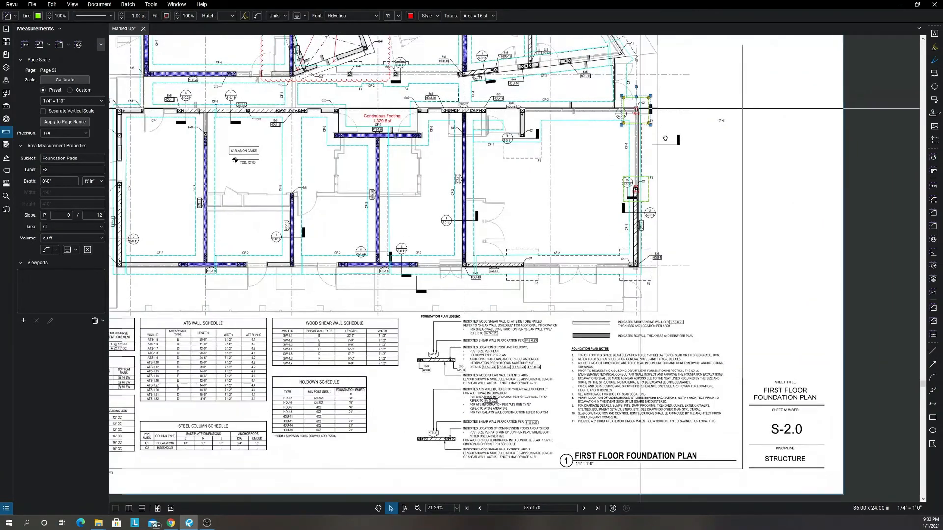
left_click_drag(639, 108, 435, 107)
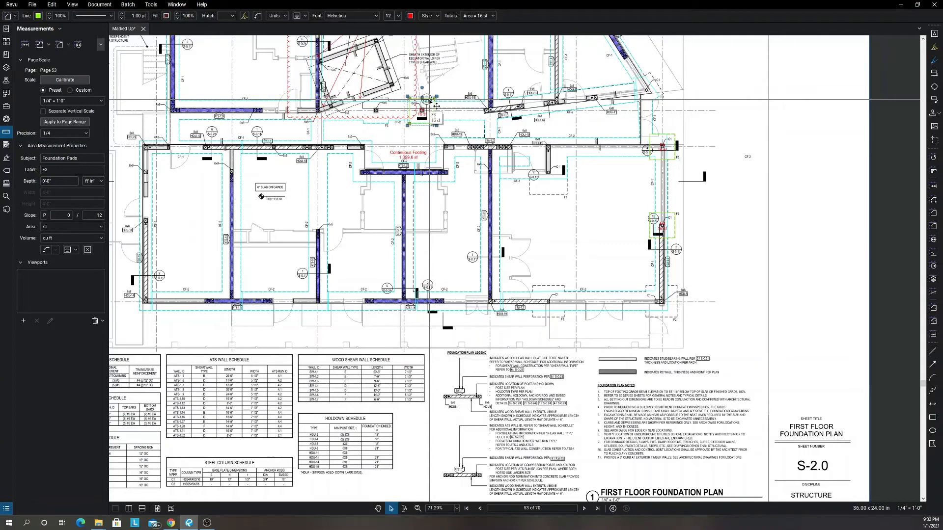
left_click_drag(434, 105, 387, 106)
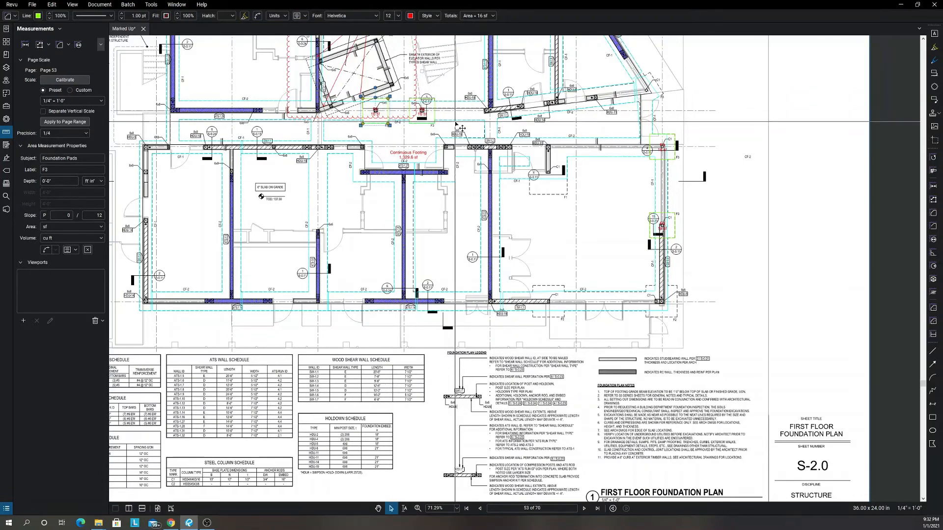
left_click_drag(480, 115, 634, 93)
scroll(648, 91, "up", 5)
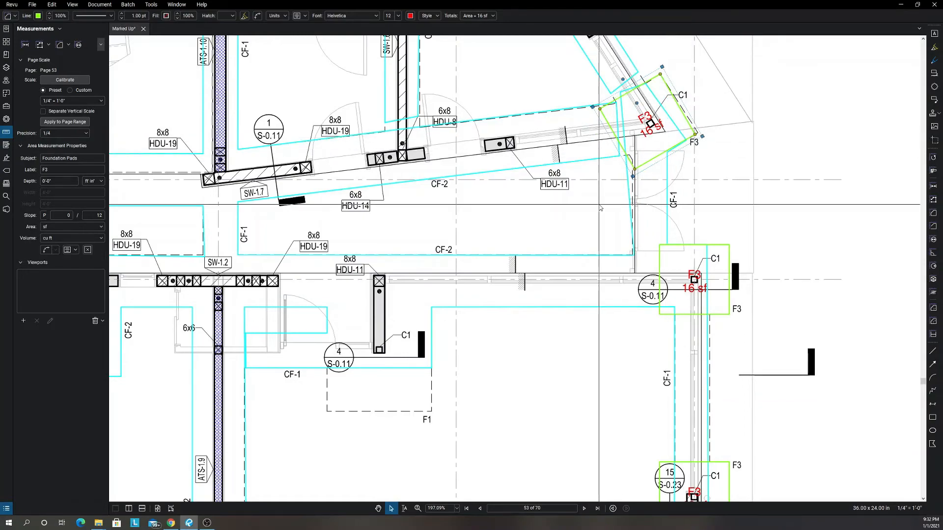
Paste a copy of the F3 pad at grid 7 and row D and enlarge it to the F2 outline, about 25.4 sf.
scroll(580, 246, "down", 5)
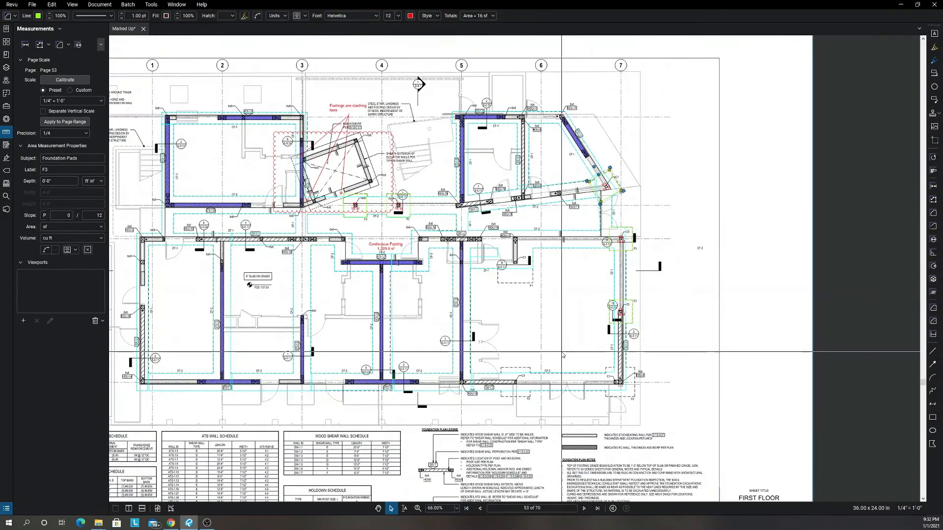
scroll(620, 378, "up", 4)
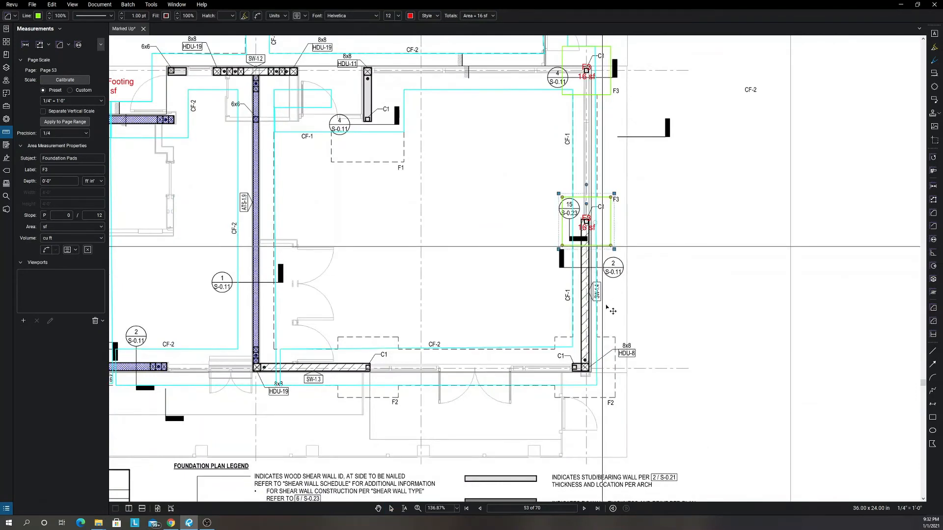
key("ctrl+v")
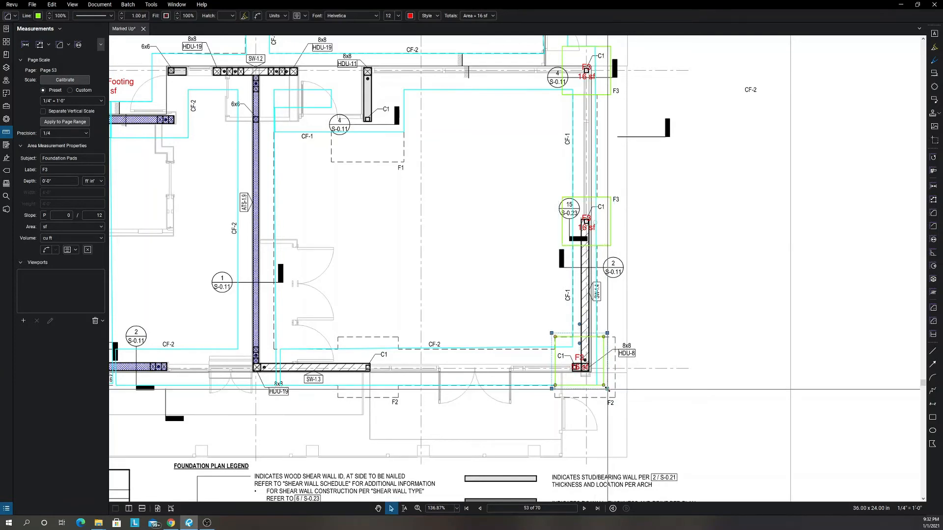
left_click(603, 389)
left_click_drag(619, 403, 620, 401)
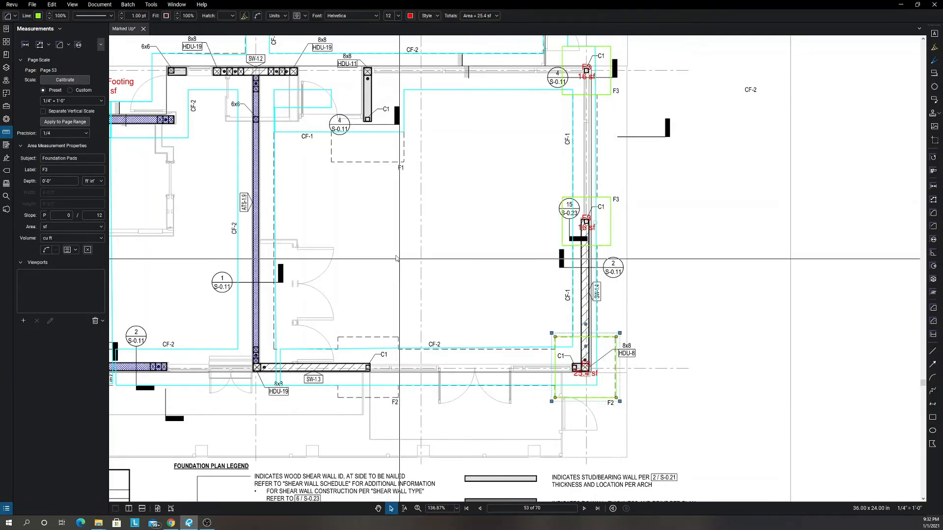
Label the enlarged pad F2 and change its line colour to orange.
left_click(7, 16)
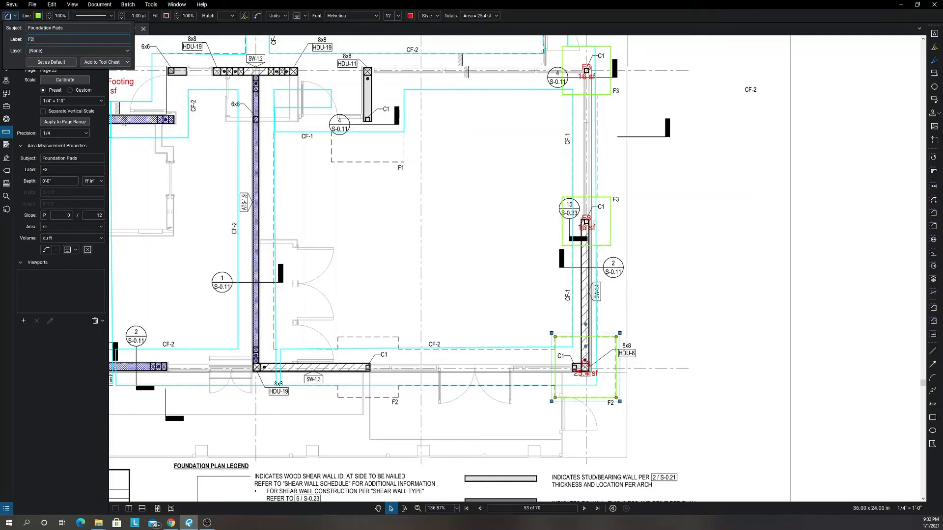
left_click(42, 18)
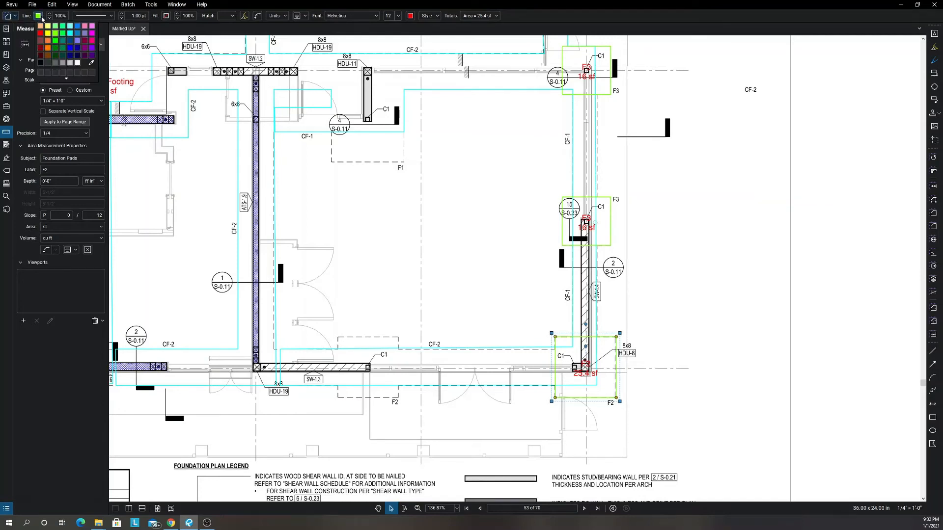
left_click(48, 49)
Copy the orange F2 pad from grid 7 to the other F2 outline on row D, between grids 5 and 6.
scroll(188, 187, "down", 3)
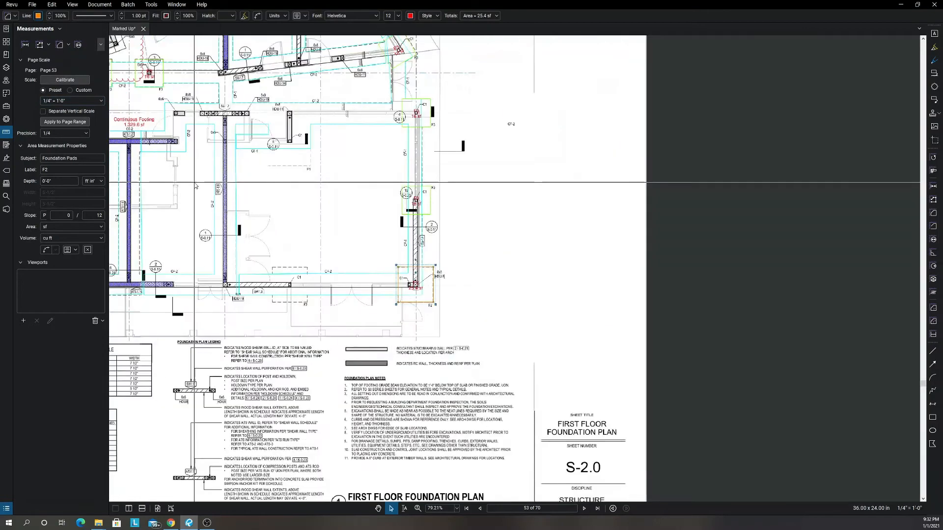
left_click_drag(189, 192, 304, 209)
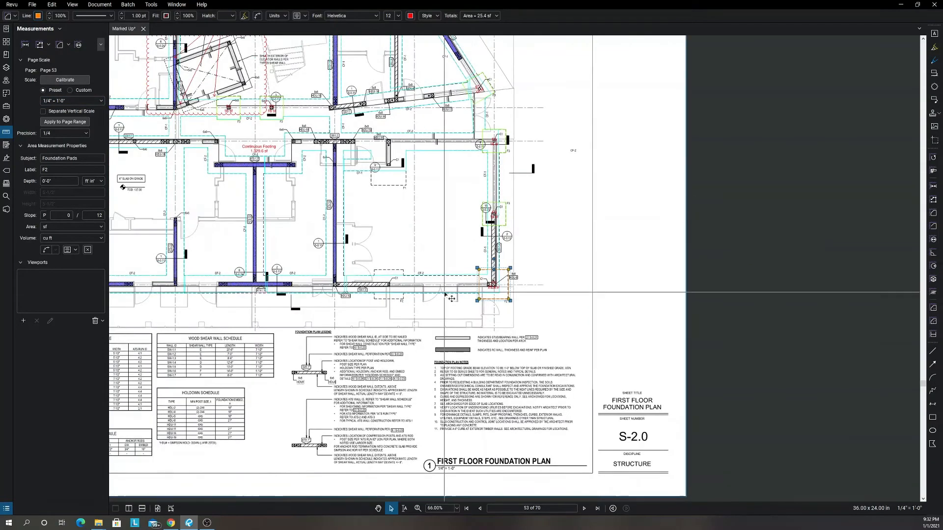
left_click_drag(492, 303, 394, 306)
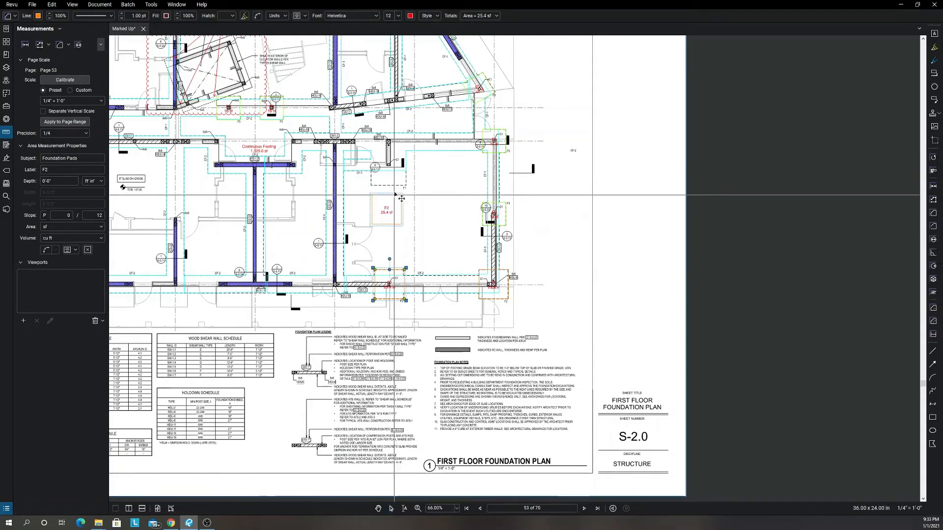
Place another copy of the F2 pad on the F1 outline below row C and enlarge it to the outline, about 35.67 sf.
left_click_drag(395, 162, 394, 158)
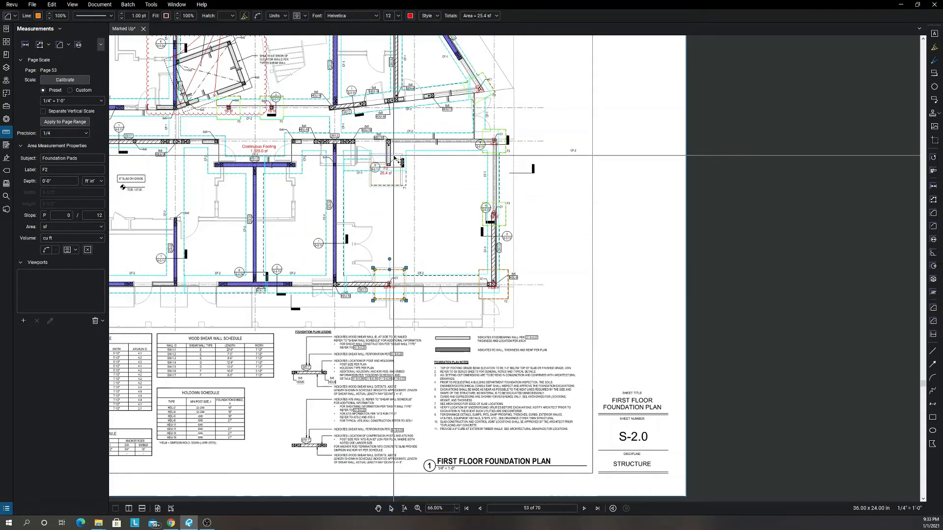
scroll(397, 158, "up", 6)
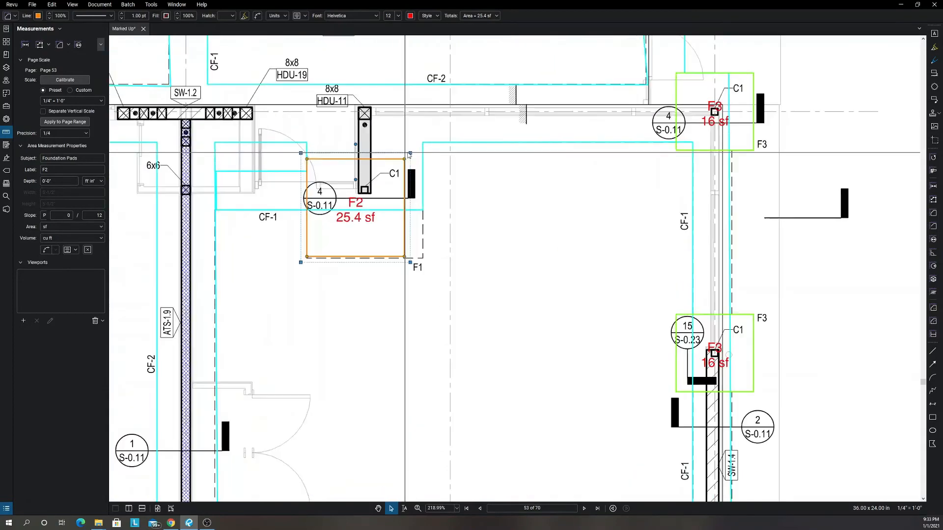
left_click_drag(411, 153, 432, 140)
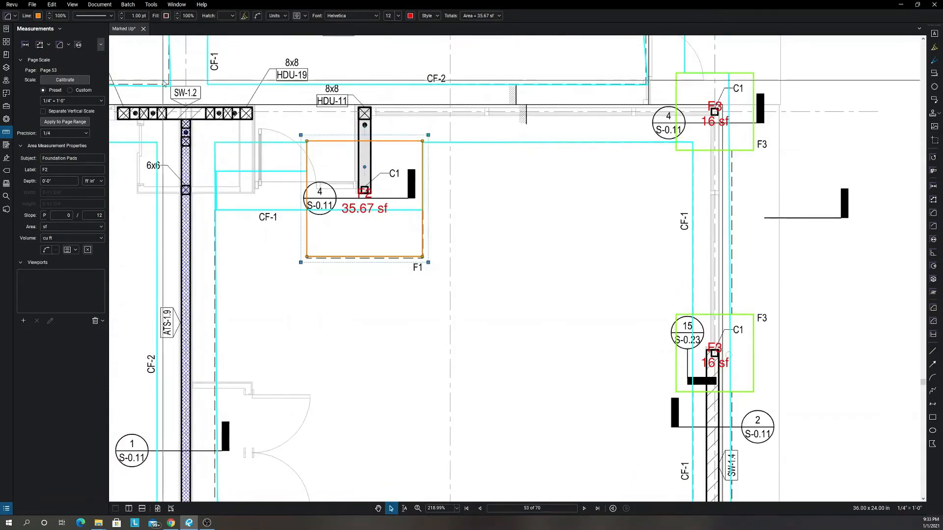
Label the enlarged pad F1 and change its line colour to light orange.
left_click(12, 18)
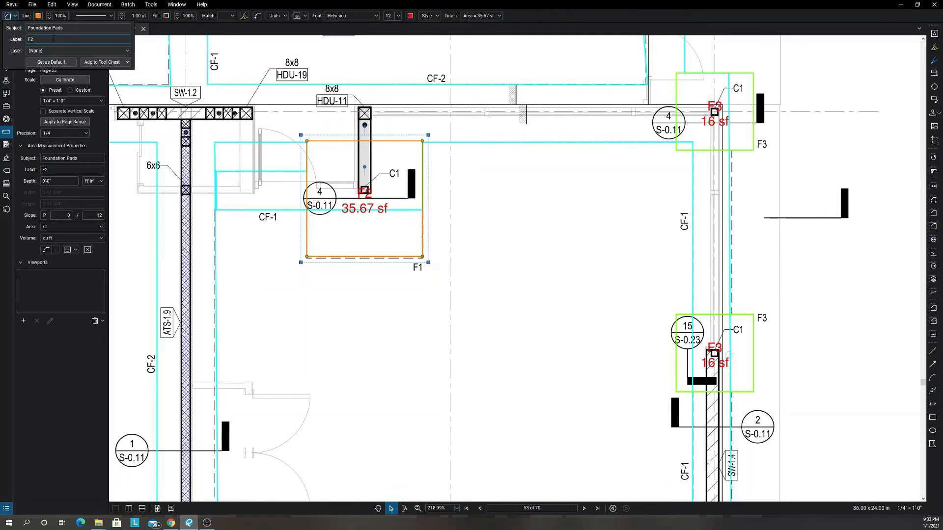
left_click(38, 18)
left_click(39, 25)
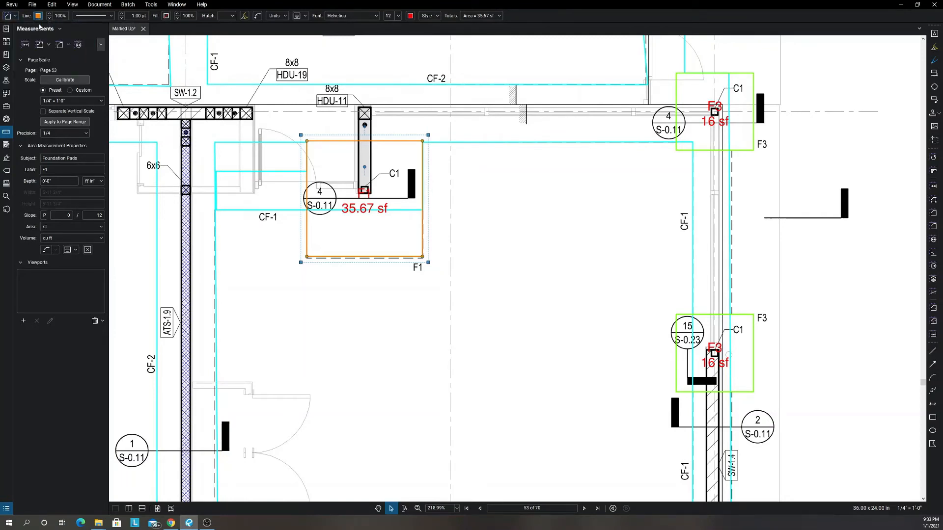
scroll(275, 273, "down", 5)
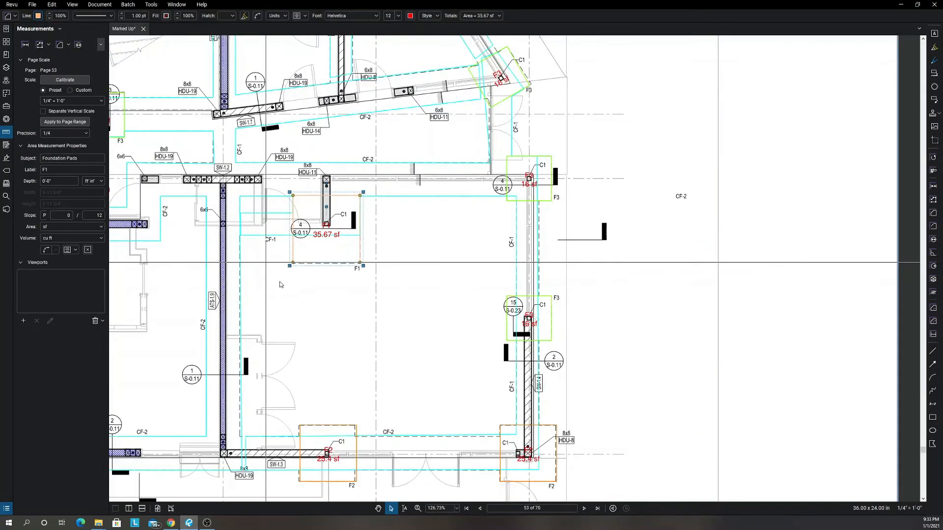
left_click(328, 328)
Open the markups list below the plan and check the pad depths in the Isolated Footing Schedule.
scroll(329, 332, "down", 2)
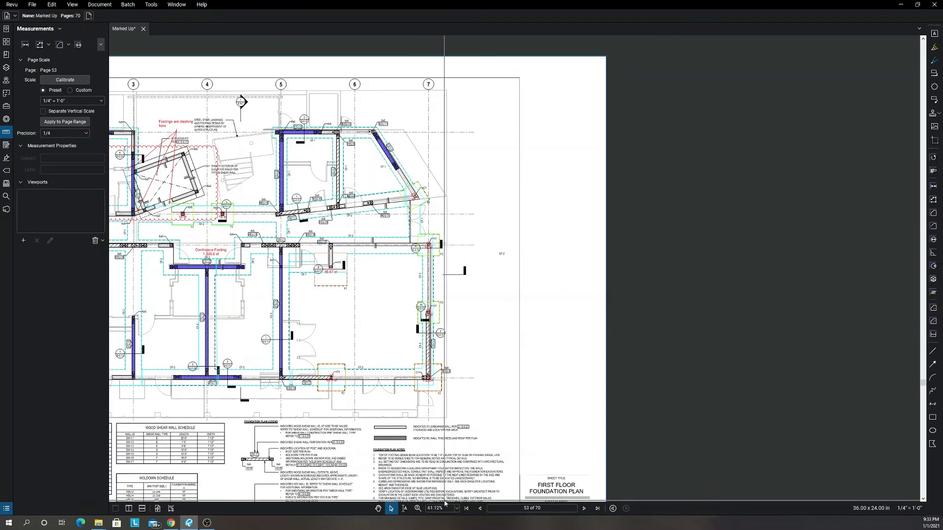
left_click_drag(443, 515, 437, 277)
scroll(368, 202, "down", 3)
left_click_drag(392, 193, 446, 175)
scroll(391, 193, "up", 6)
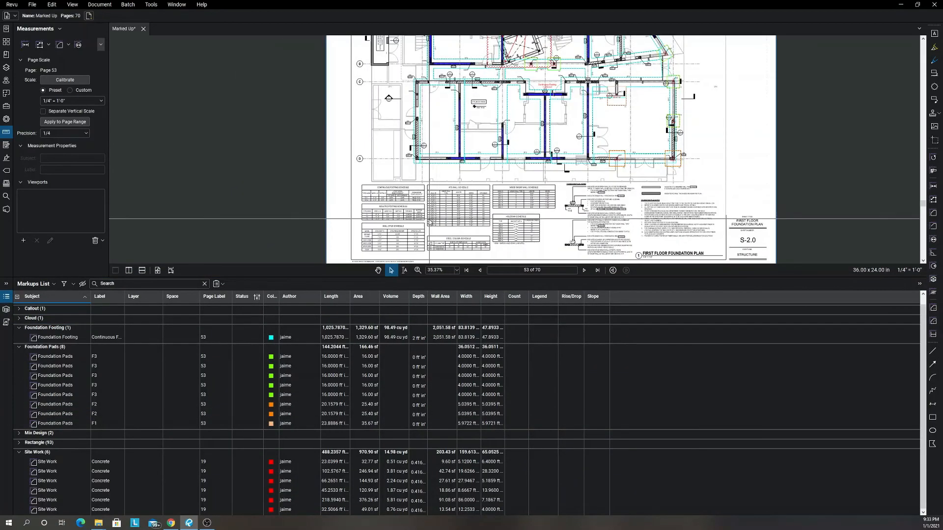
scroll(393, 185, "up", 2)
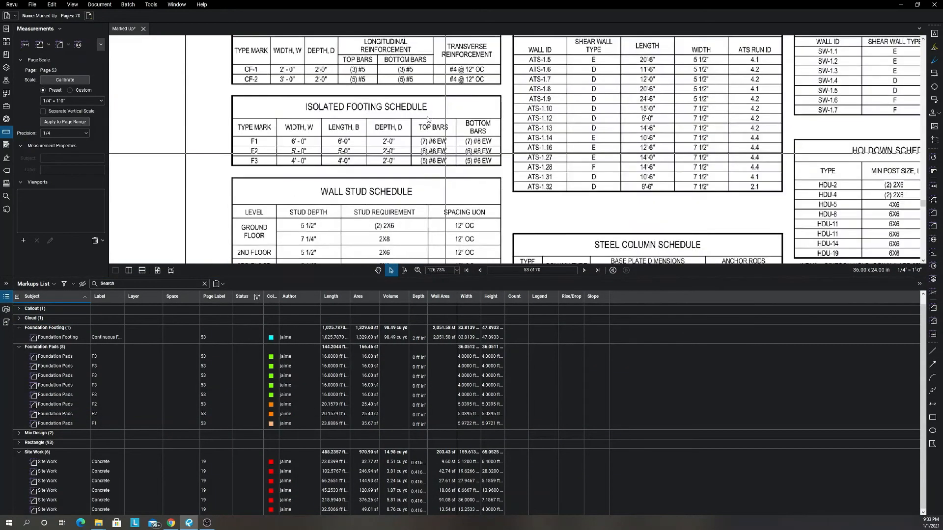
scroll(344, 147, "up", 3)
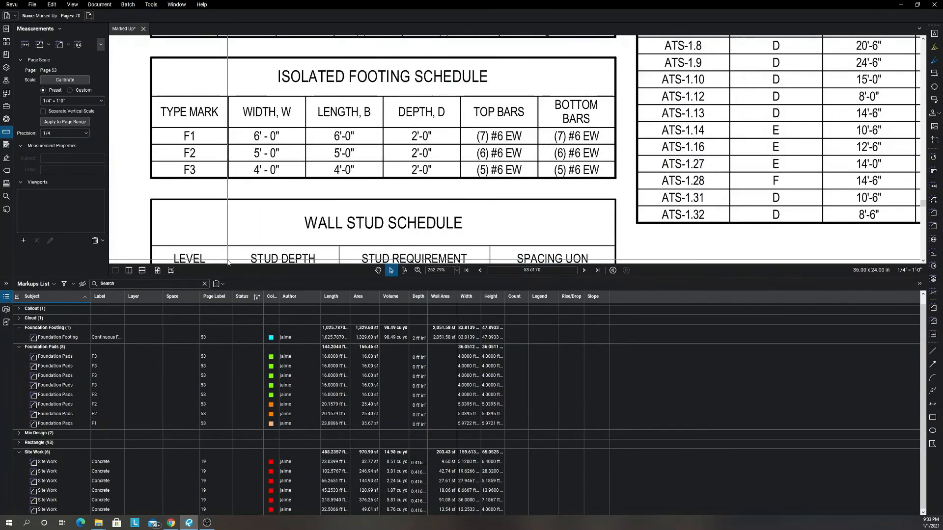
Set the depth of all the Foundation Pads measurements to 2'-0" and their volume unit to cu yd.
left_click(58, 357)
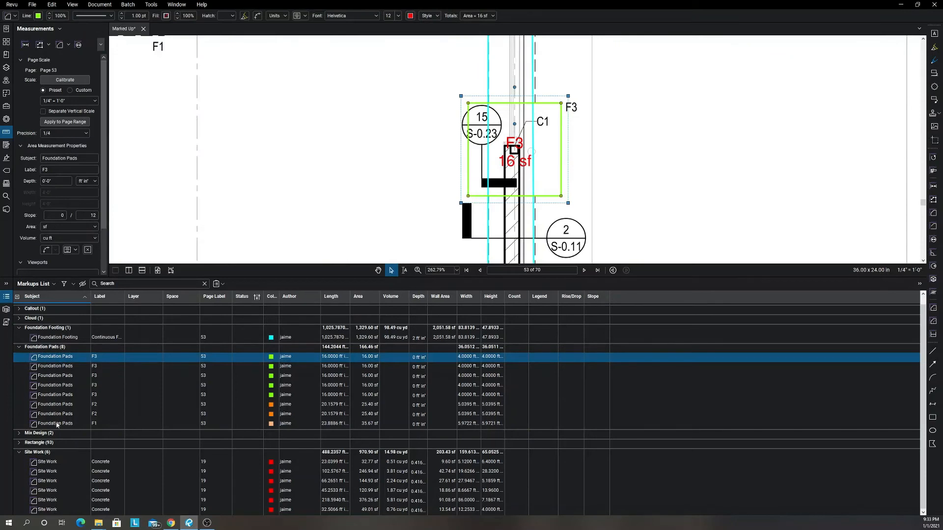
left_click(57, 424, "shift")
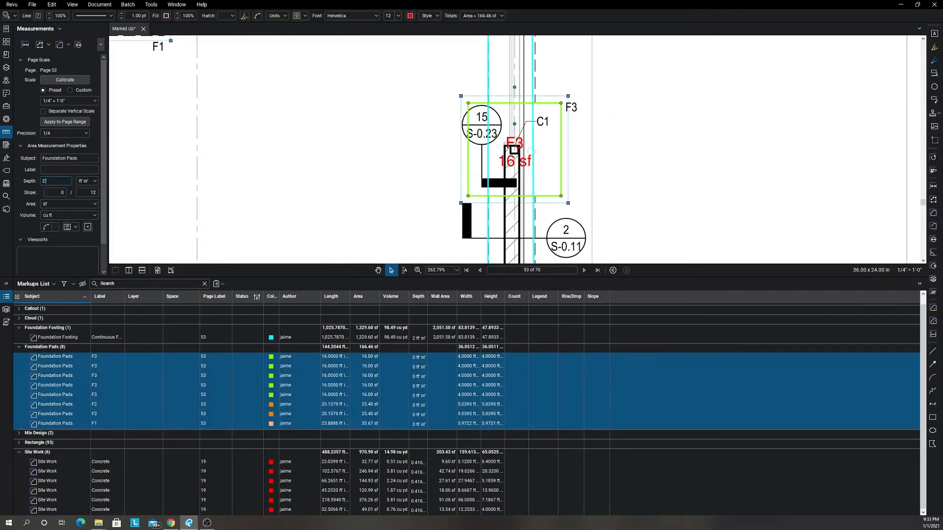
type("2'")
left_click(71, 215)
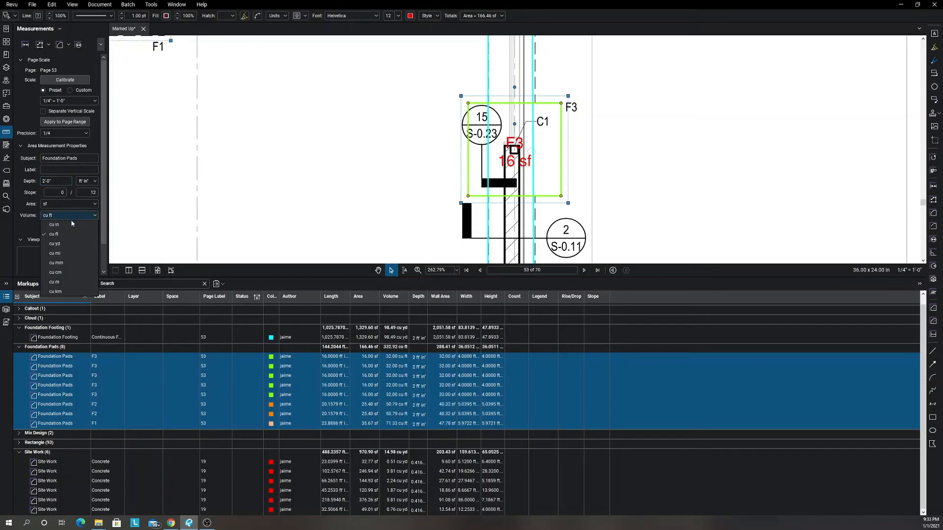
left_click(69, 248)
double_click(272, 278)
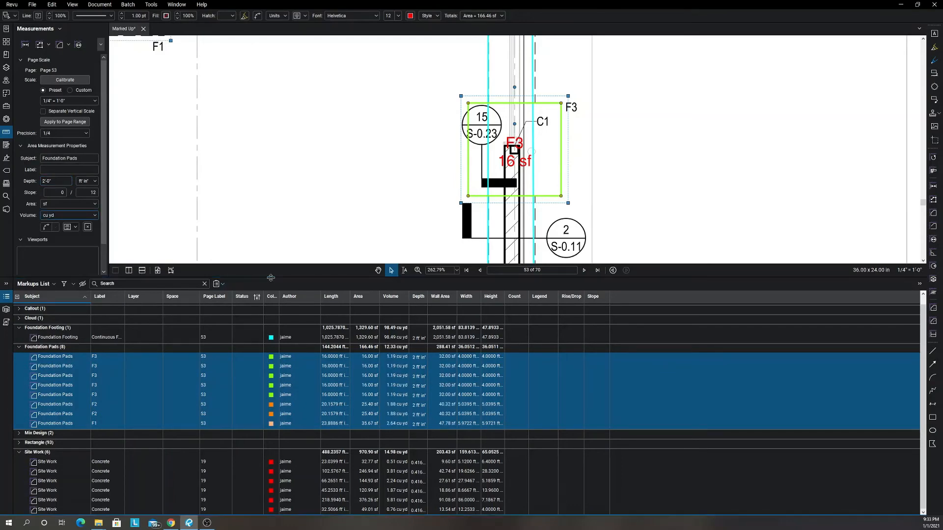
scroll(354, 284, "down", 7)
left_click_drag(401, 352, 485, 341)
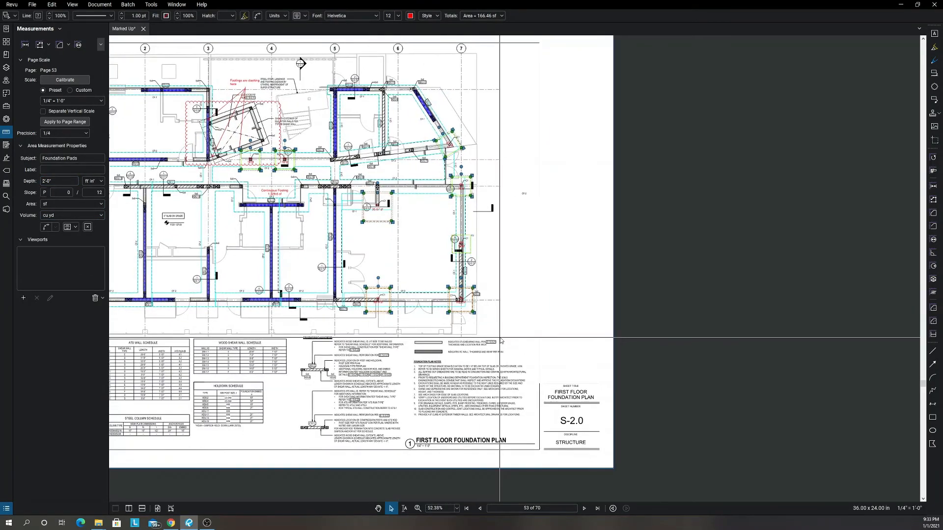
key("Escape")
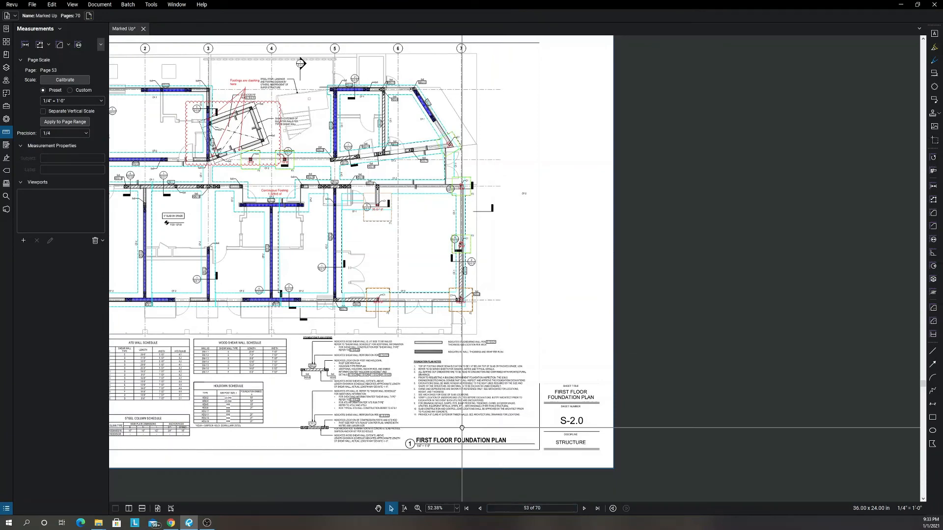
Start a new area measurement with a pink line, subject Foundation Slab and label 6".
left_click_drag(445, 424, 529, 424)
left_click_drag(468, 396, 521, 402)
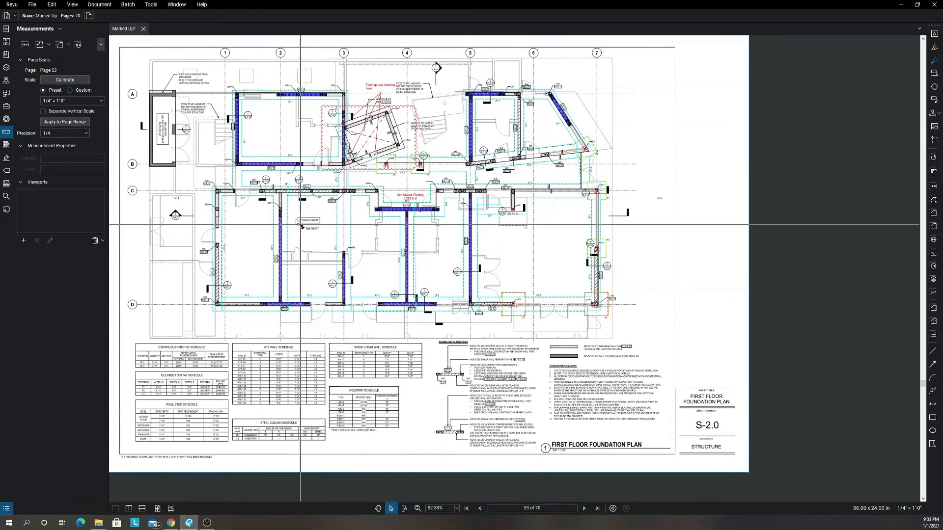
scroll(294, 204, "up", 5)
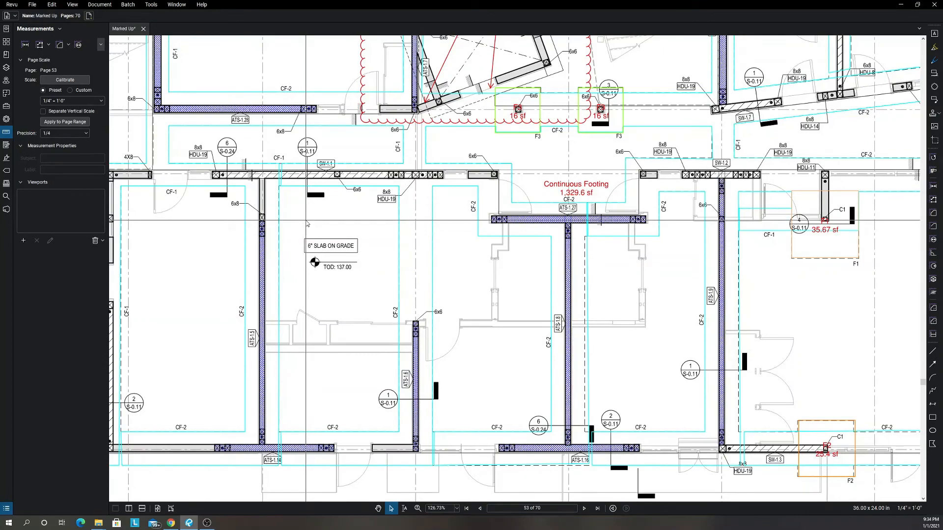
scroll(305, 226, "down", 4)
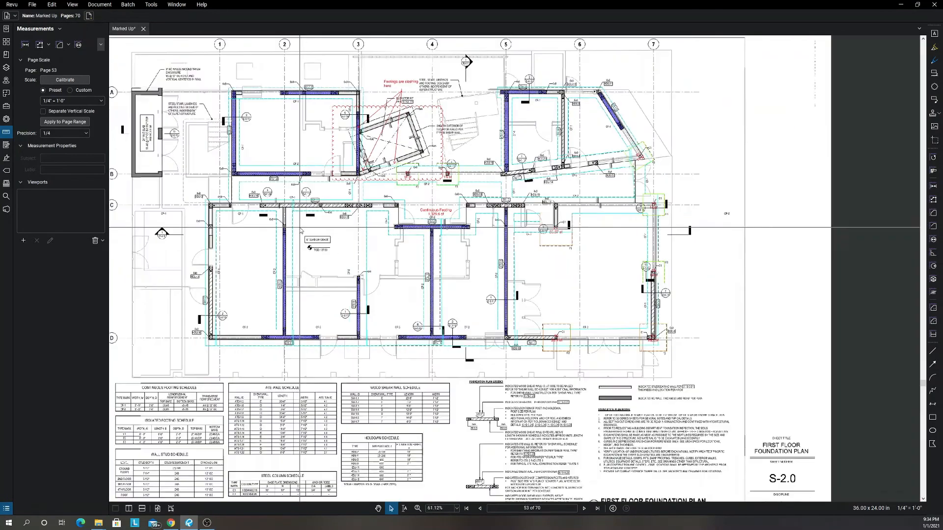
scroll(378, 275, "down", 1)
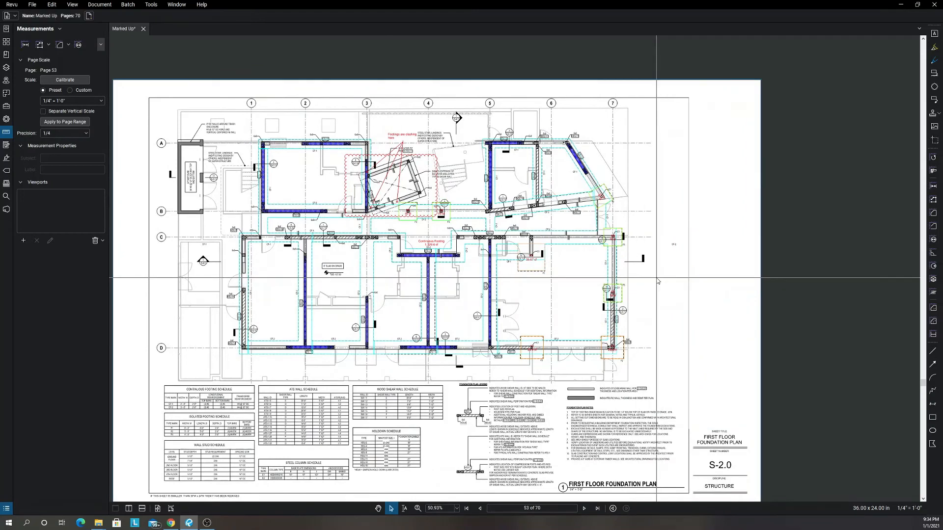
key("shift+alt+a")
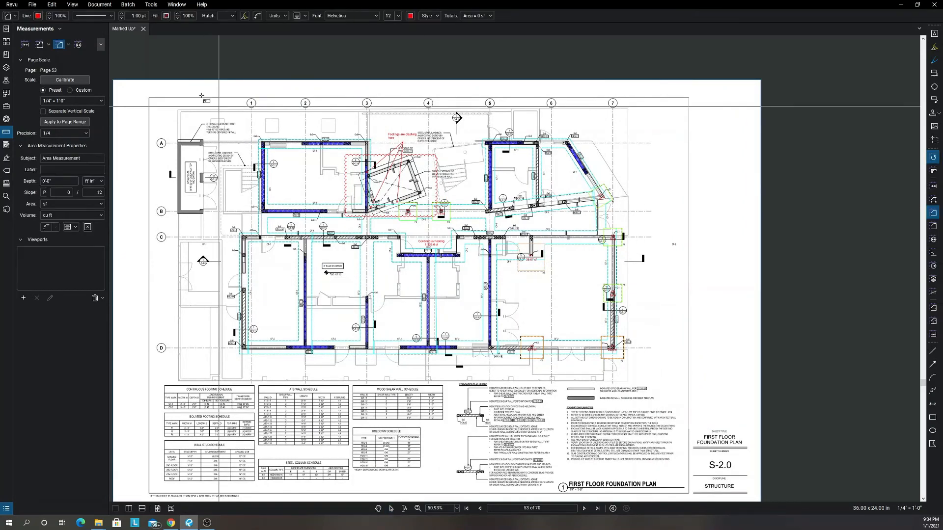
left_click(37, 16)
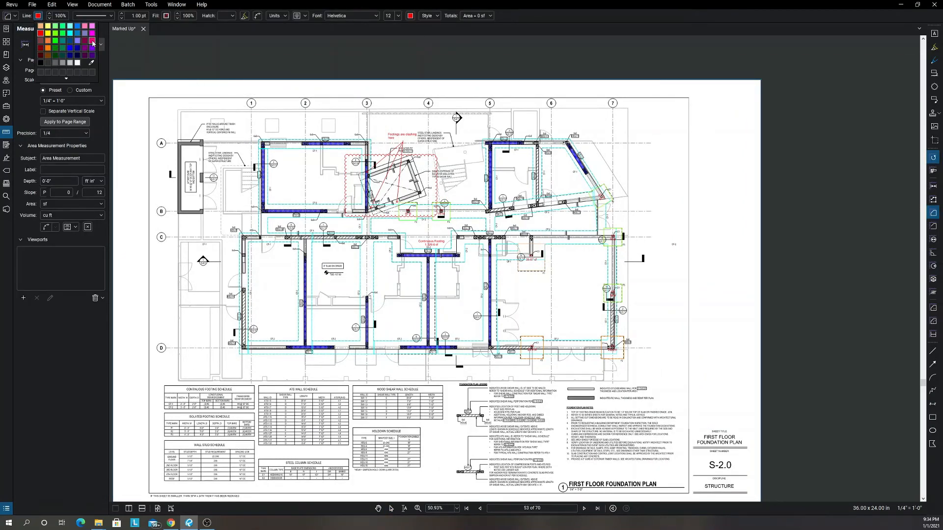
left_click(93, 44)
left_click(6, 17)
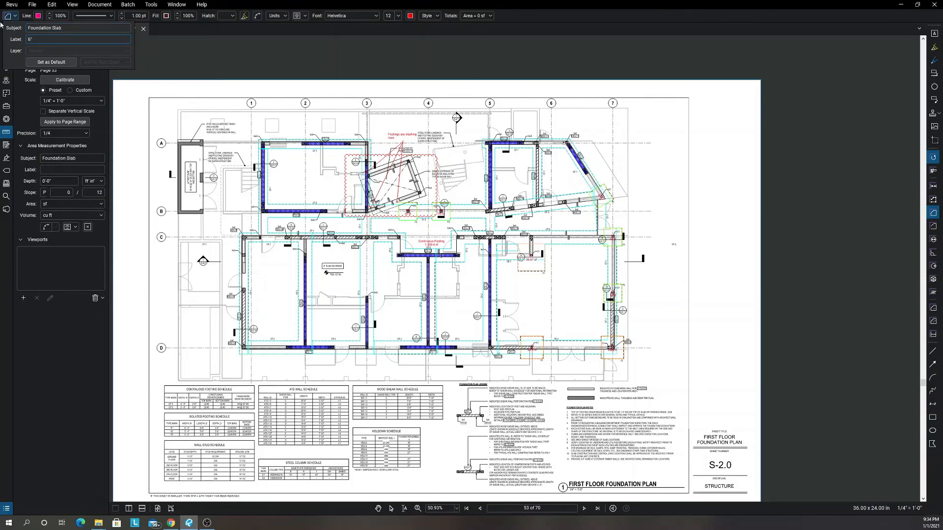
key("Return")
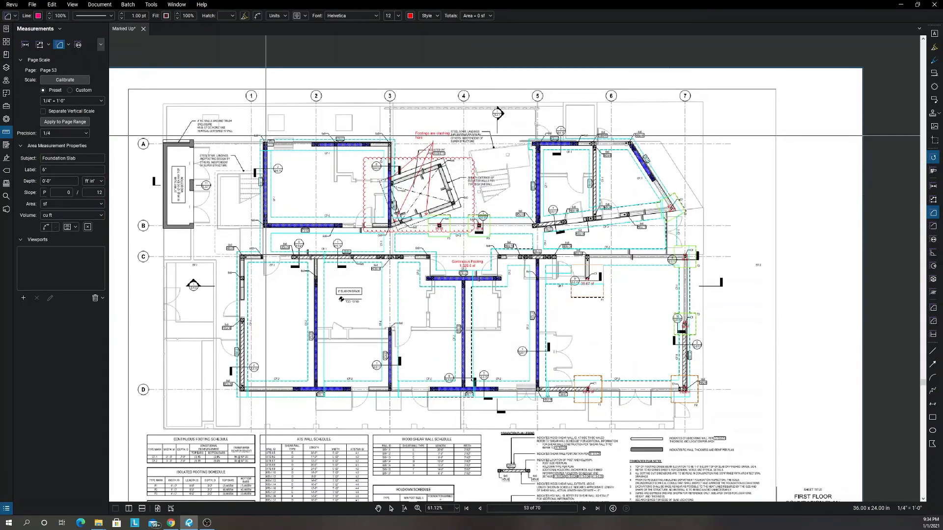
Measure the slab area of the room between grids 1 and 3, rows A and B, about 388.38 sf.
scroll(258, 141, "up", 2)
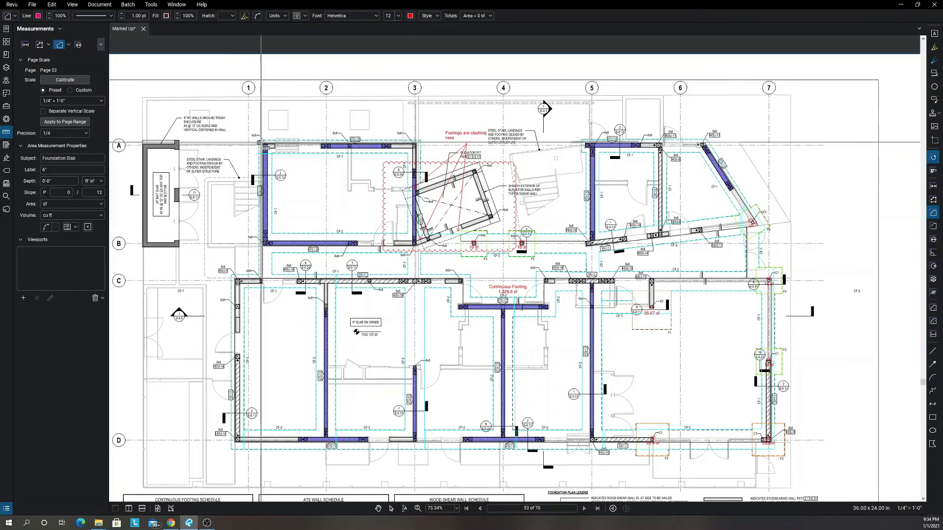
scroll(259, 141, "up", 5)
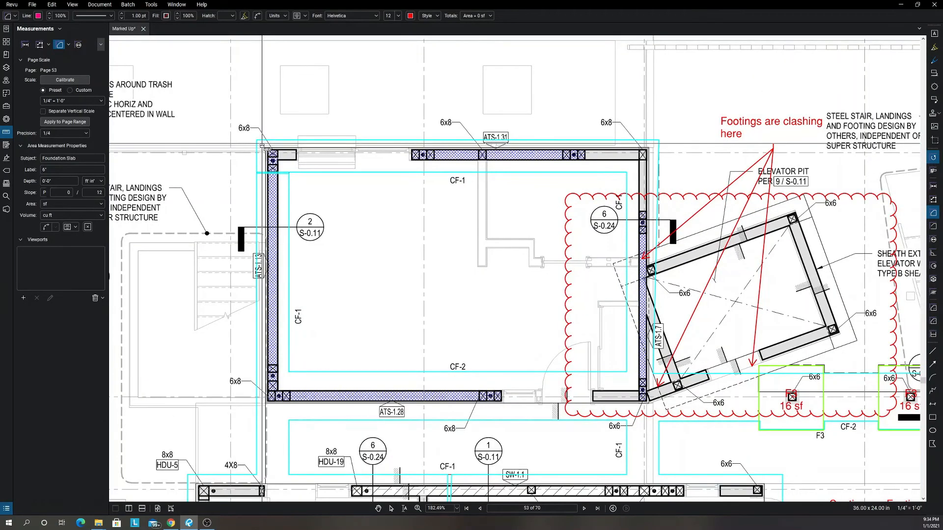
scroll(263, 144, "down", 7)
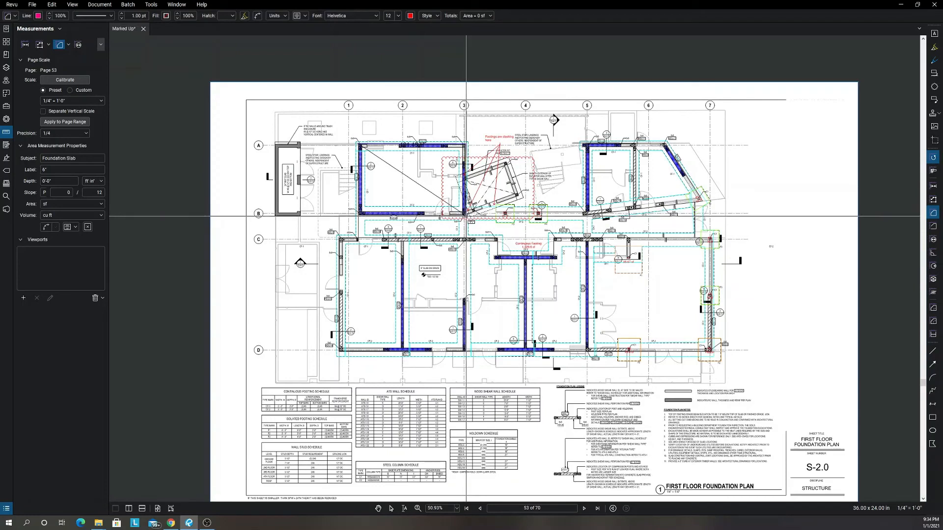
double_click(464, 213)
left_click_drag(363, 212, 354, 215)
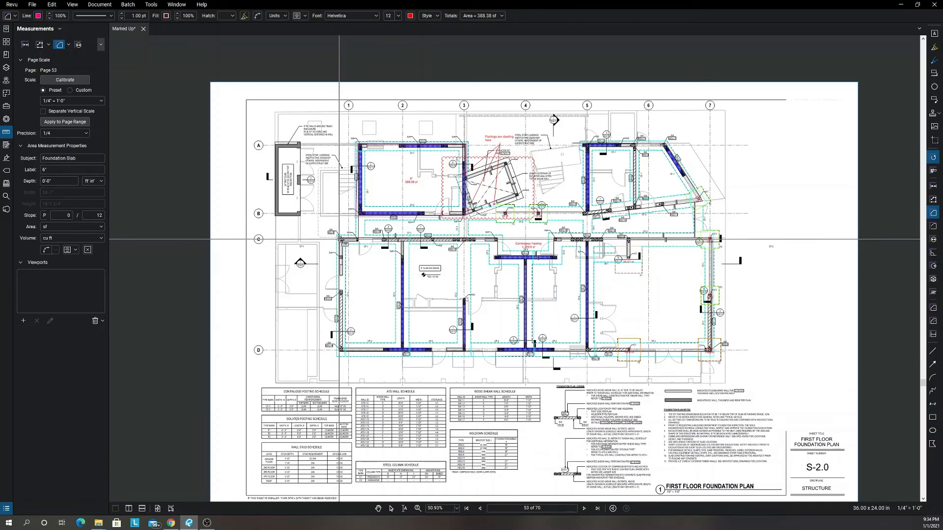
Measure the main slab area between grids 1 and 7, rows C and D, following the recess near grid 4, about 2,098.76 sf.
left_click(338, 239)
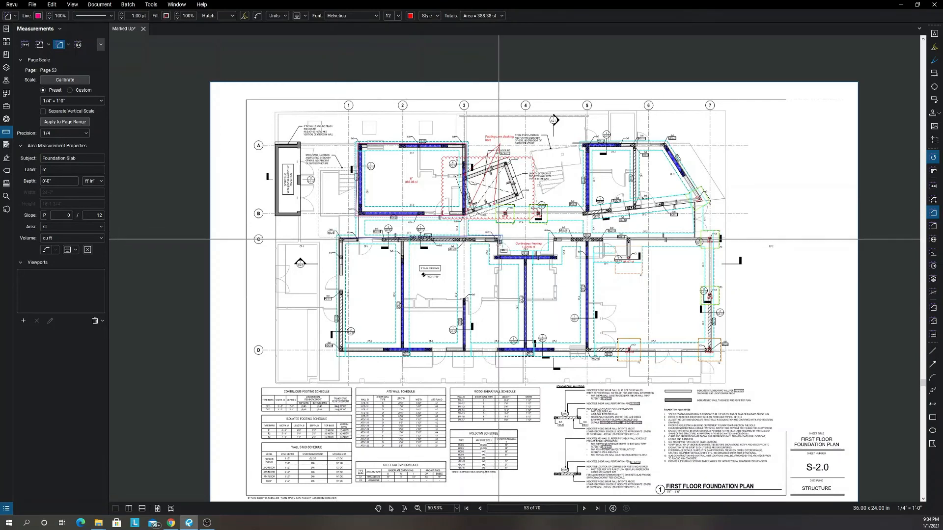
left_click(498, 239)
left_click(497, 256)
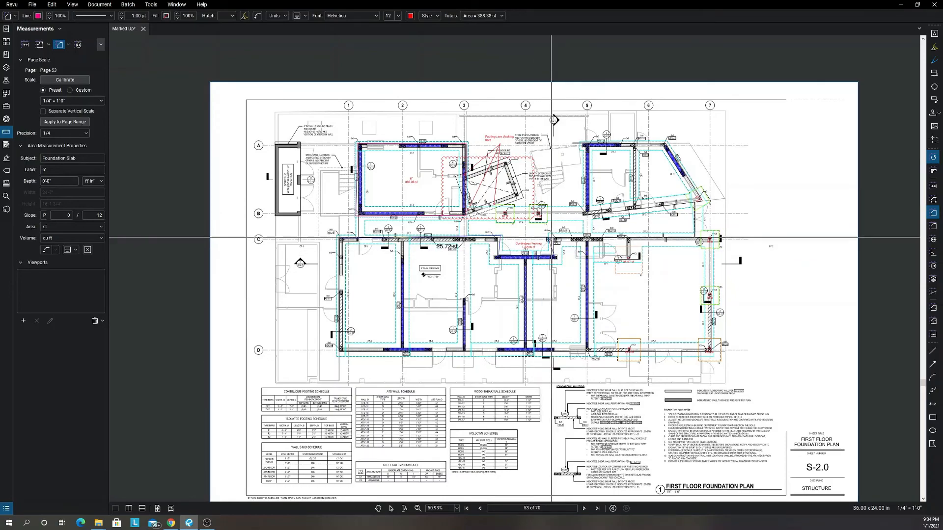
scroll(550, 239, "up", 3)
scroll(748, 236, "down", 4)
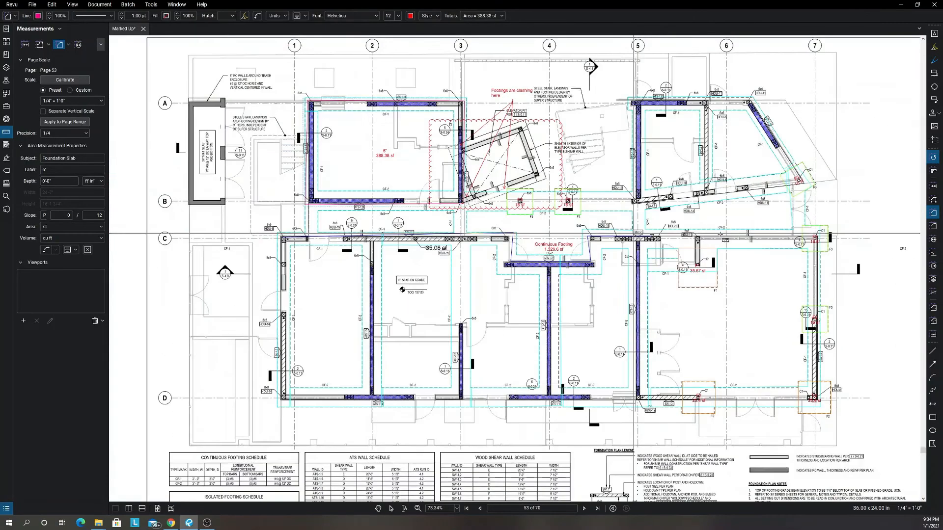
scroll(748, 236, "up", 4)
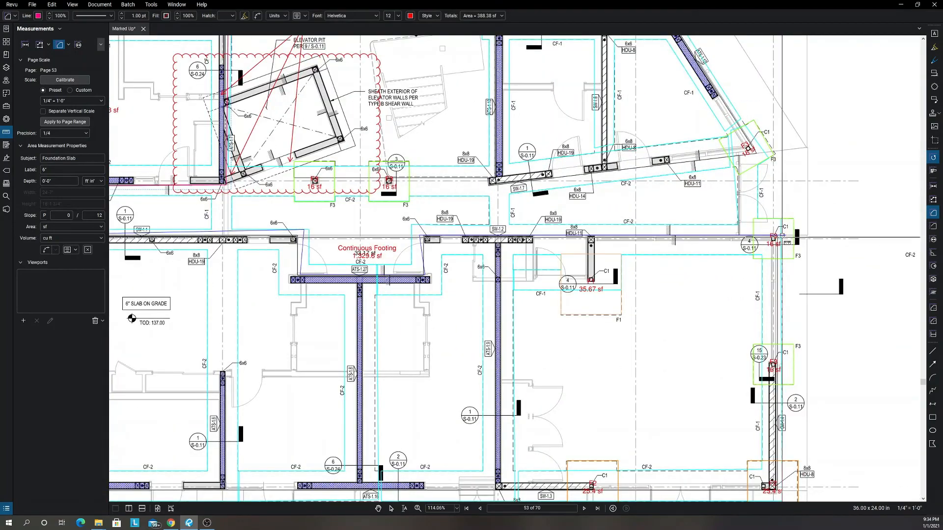
scroll(780, 301, "down", 3)
scroll(779, 302, "down", 1)
scroll(786, 316, "up", 4)
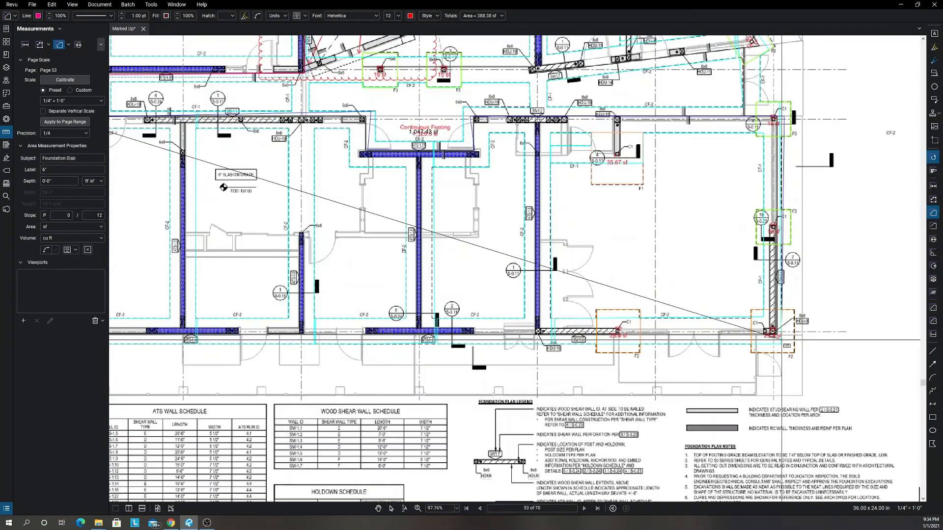
scroll(741, 335, "down", 5)
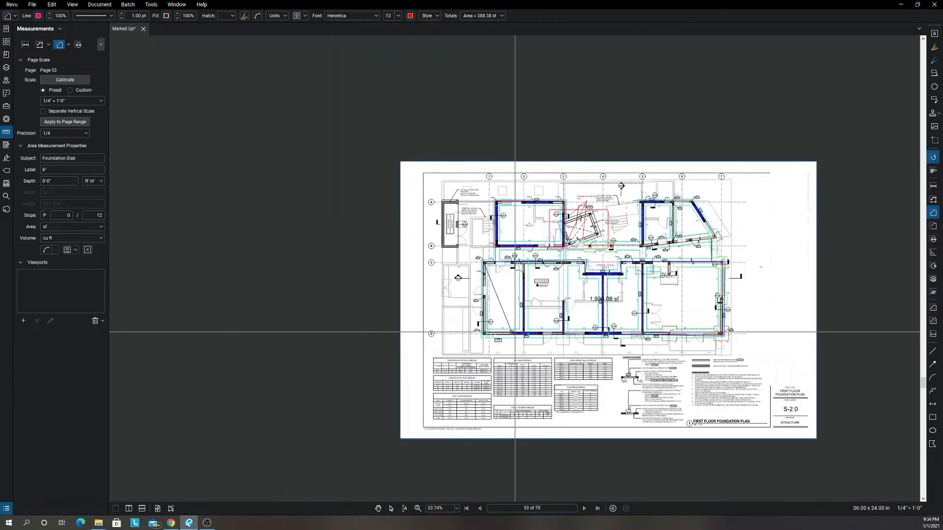
scroll(481, 336, "up", 3)
scroll(481, 335, "up", 1)
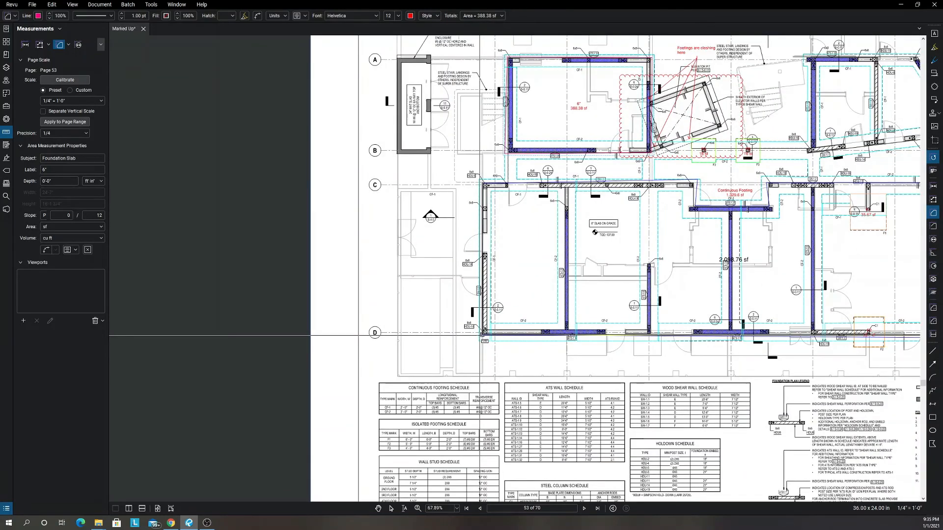
scroll(485, 337, "down", 4)
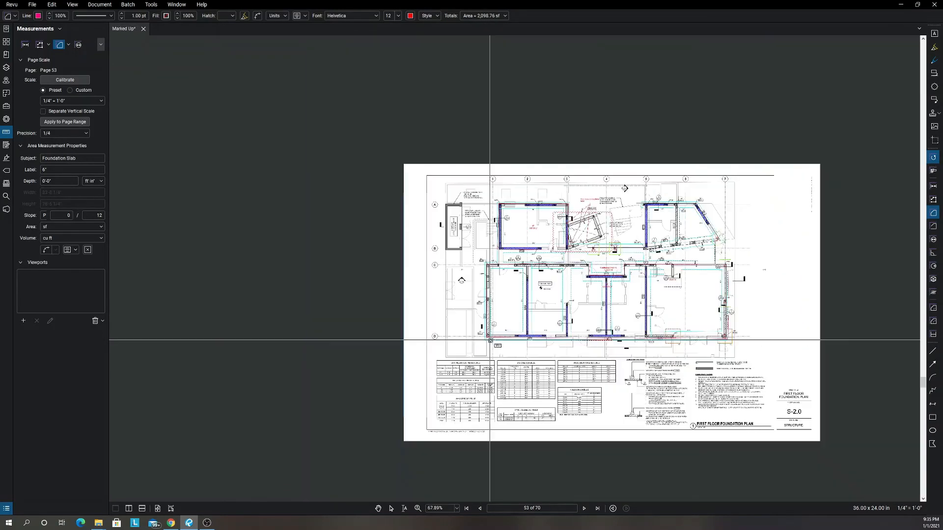
Measure the slab area of the angled room between grids 5 and 7, rows A and B, about 344.41 sf.
scroll(608, 276, "up", 5)
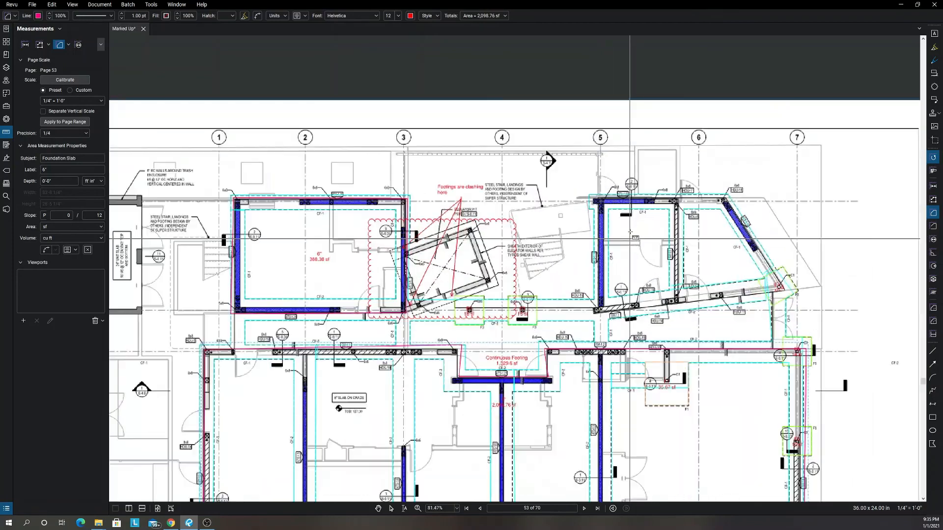
left_click(593, 199)
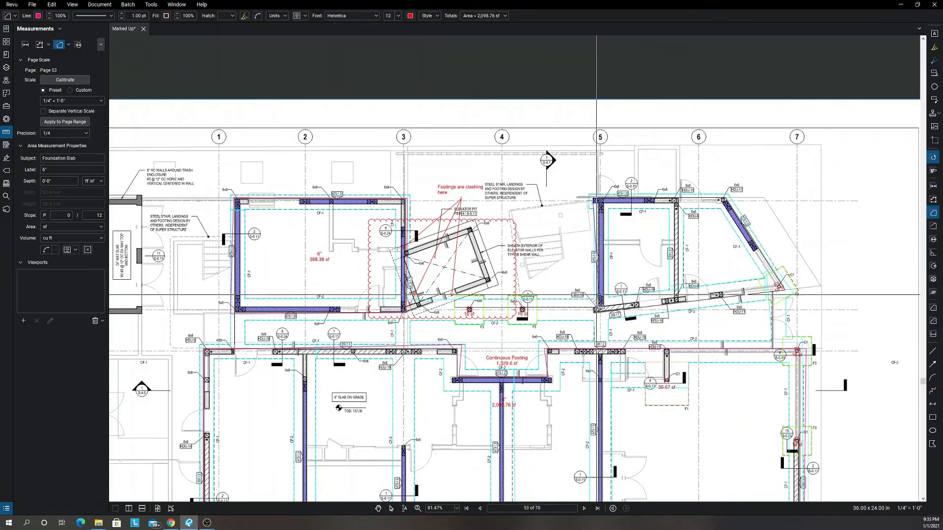
left_click(598, 312)
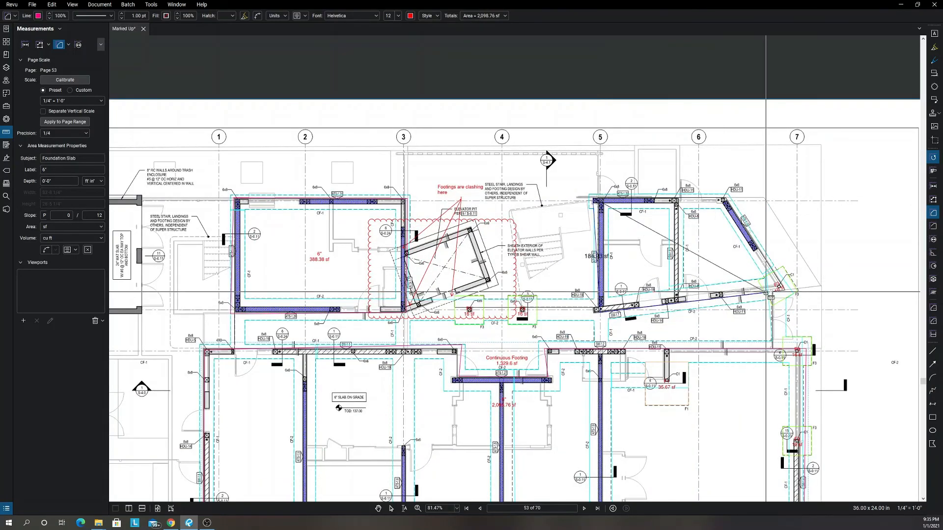
left_click(796, 290)
double_click(741, 203)
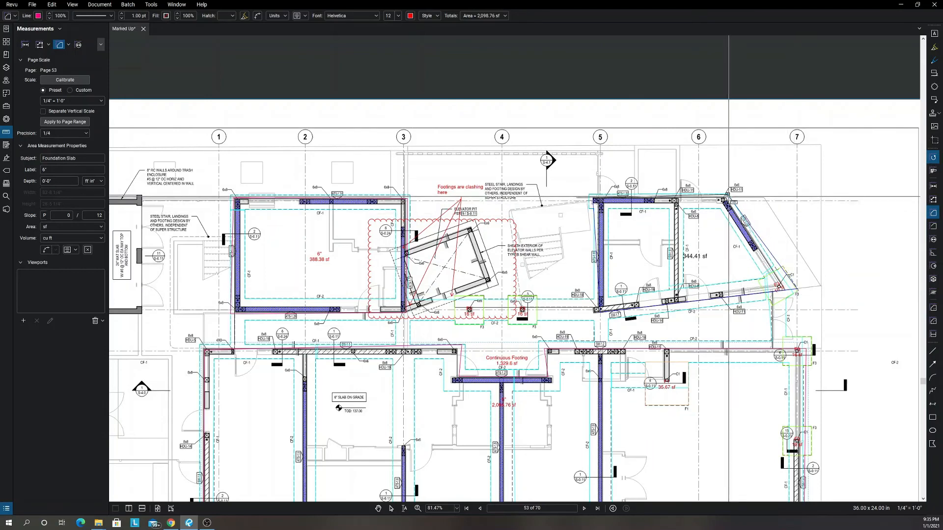
scroll(728, 204, "down", 5)
scroll(653, 324, "up", 3)
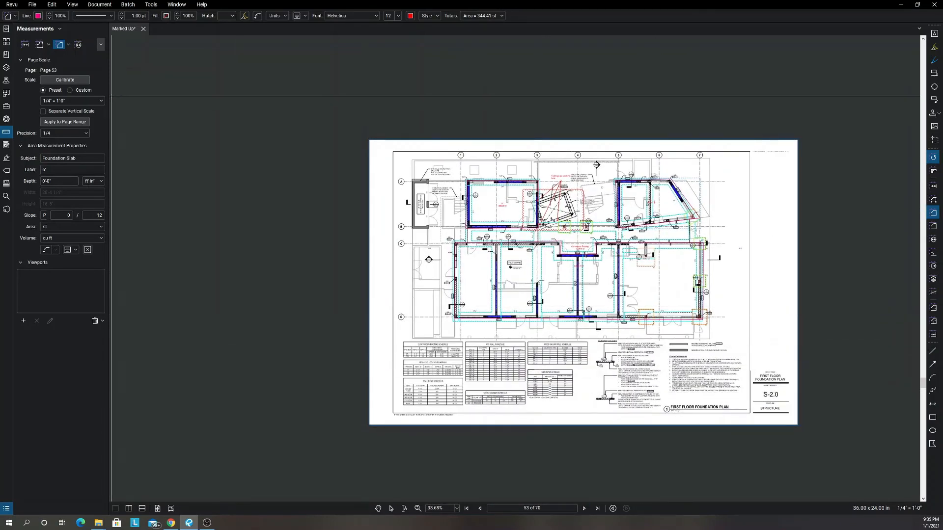
In the markups list, set the depth of all three Foundation Slab measurements to 0'-6" and their volume unit to cu yd.
left_click(157, 509)
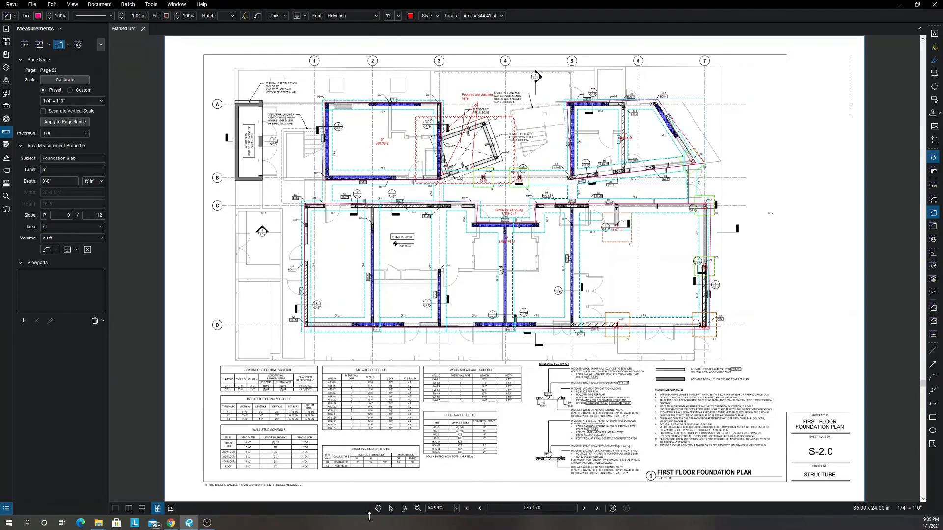
left_click_drag(368, 515, 348, 329)
left_click_drag(348, 399, 348, 319)
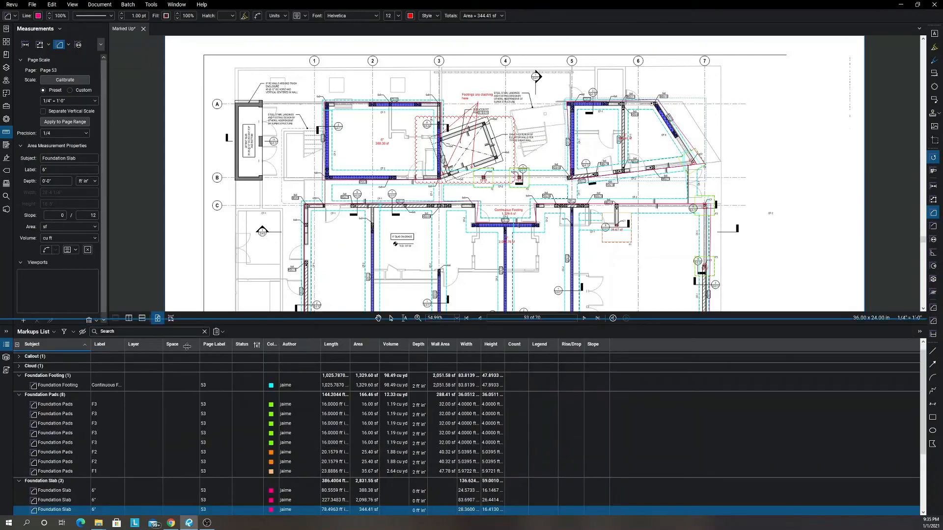
left_click(72, 484)
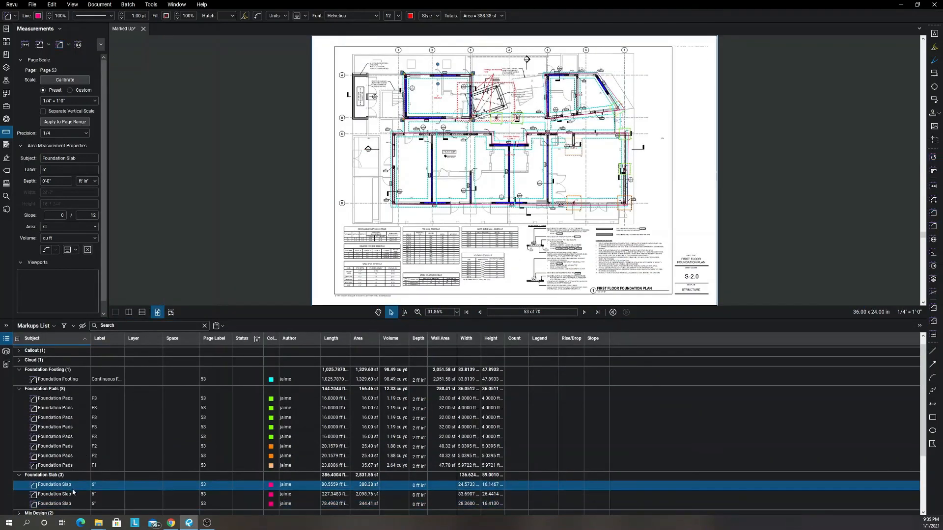
left_click(75, 507, "shift")
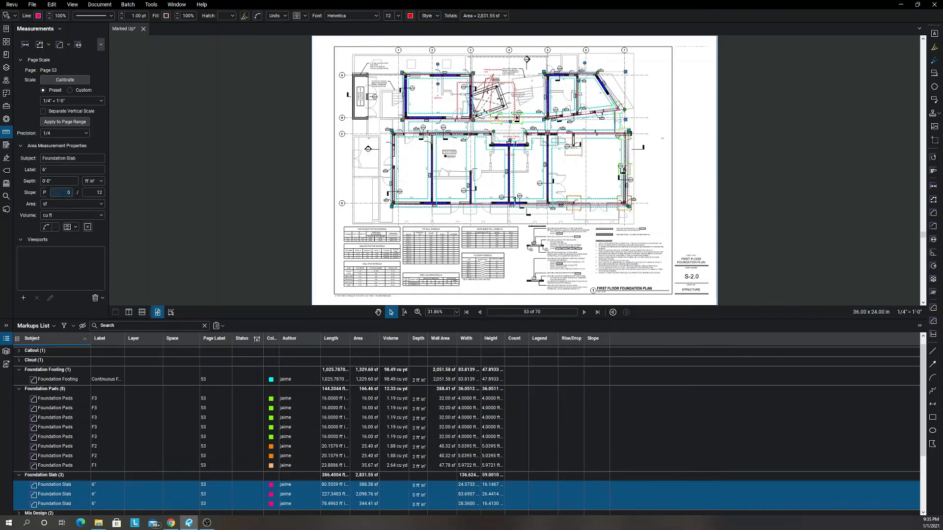
left_click(63, 181)
type("6")
left_click(61, 215)
left_click(57, 244)
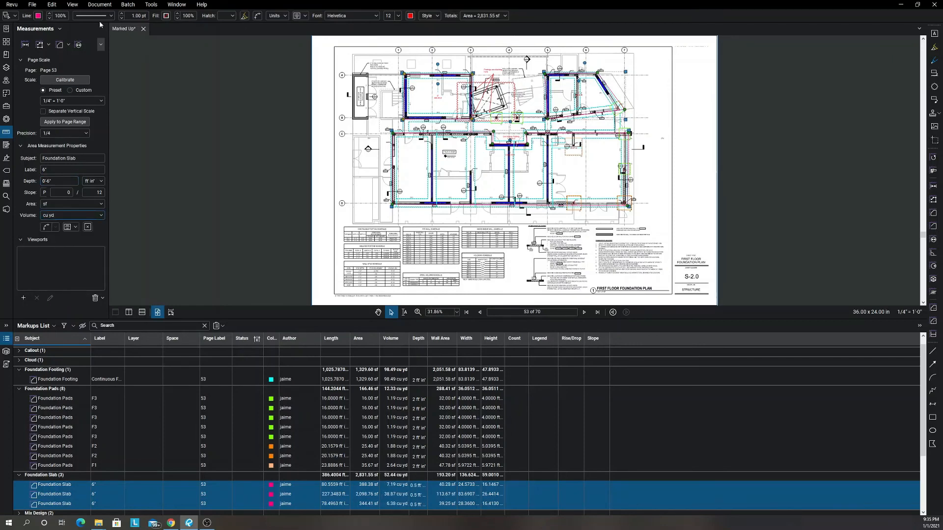
Fill the three Foundation Slab measurements with bright green and clear the selection.
left_click(166, 16)
left_click(185, 42)
scroll(366, 166, "down", 1)
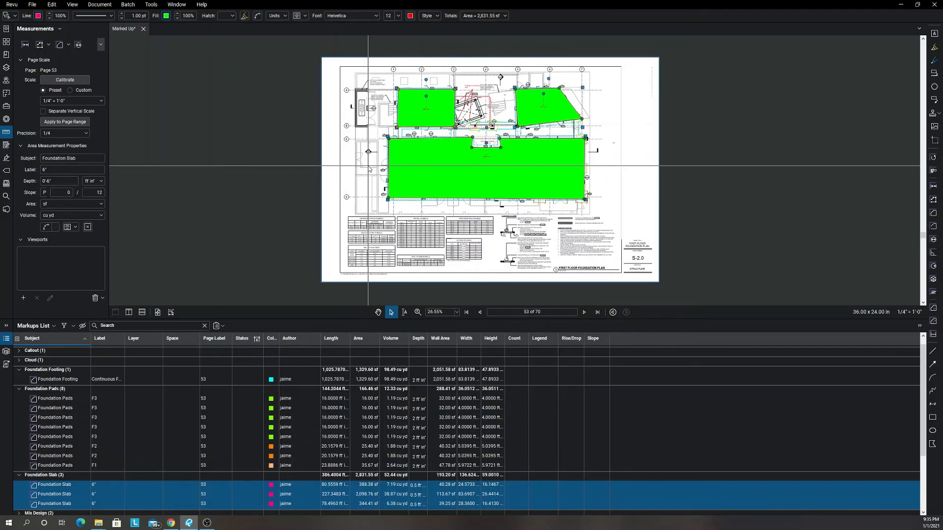
left_click(602, 124)
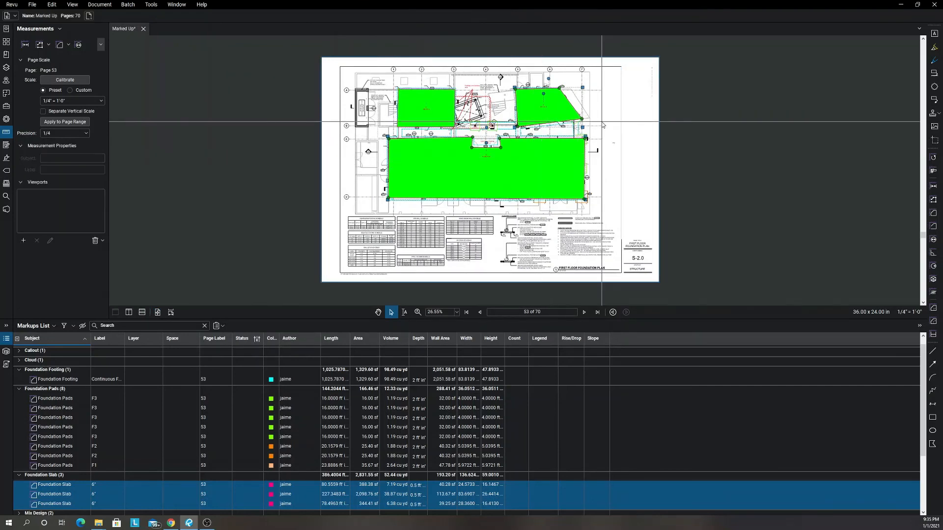
Hide the markups list and view the whole foundation plan with no measurement selected.
left_click(391, 171)
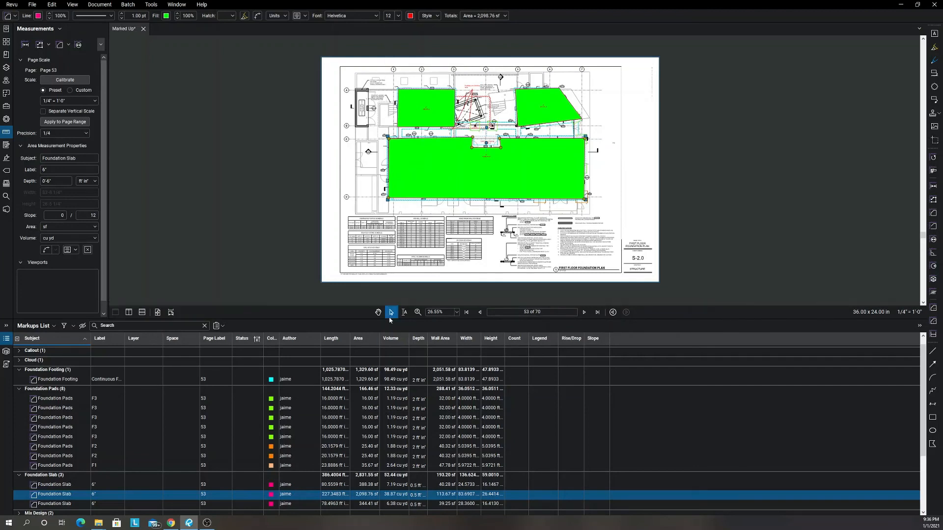
double_click(389, 319)
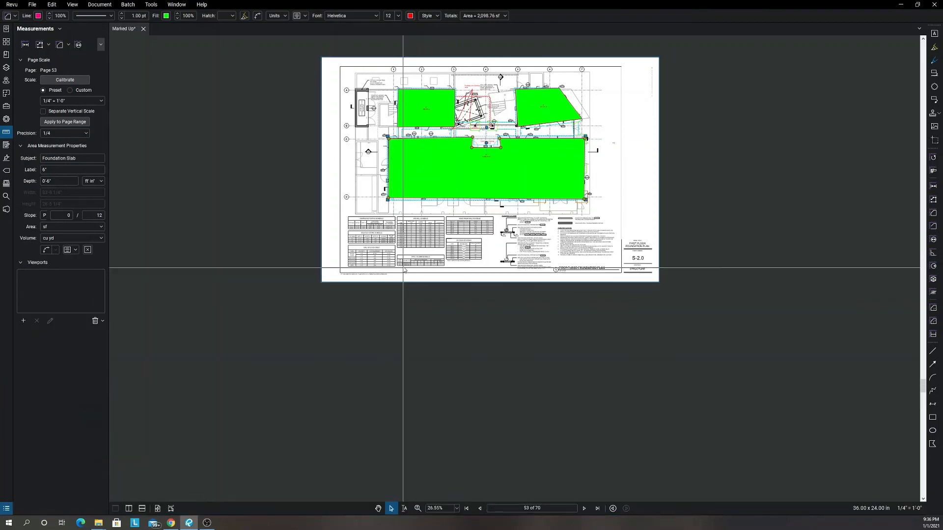
left_click_drag(404, 285, 426, 366)
scroll(465, 281, "up", 3)
left_click_drag(465, 287, 473, 324)
scroll(472, 325, "up", 1)
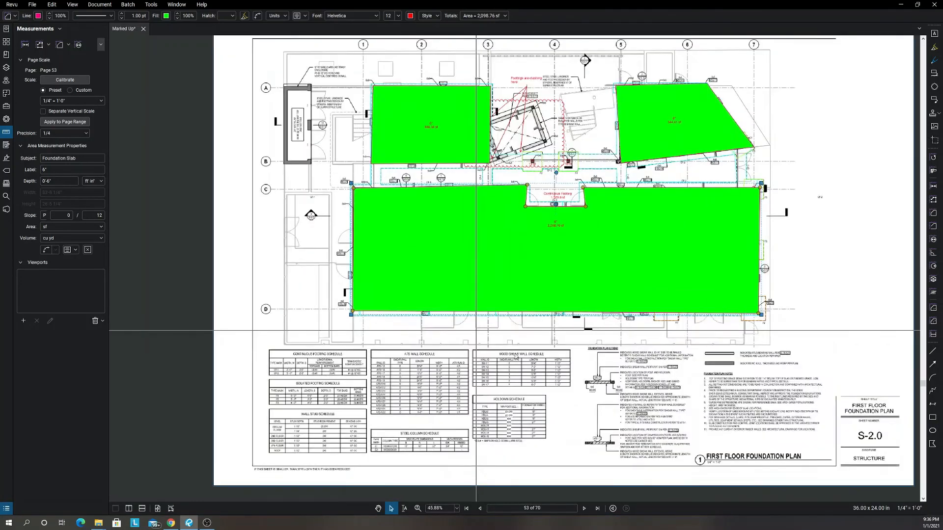
left_click(515, 353)
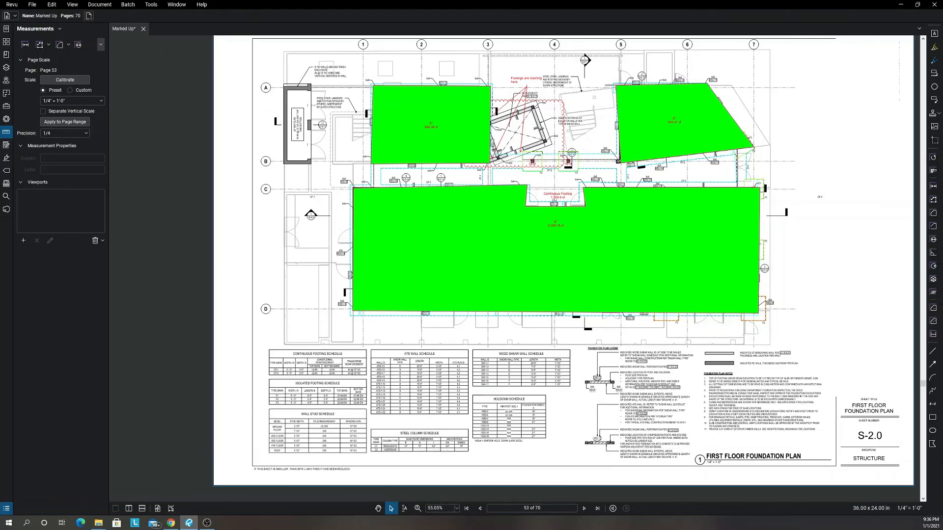
key("alt+Tab")
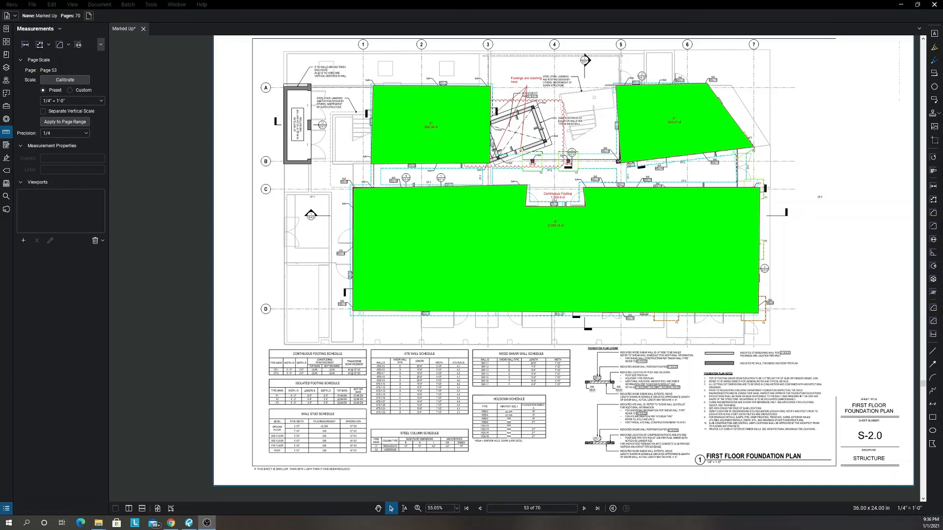